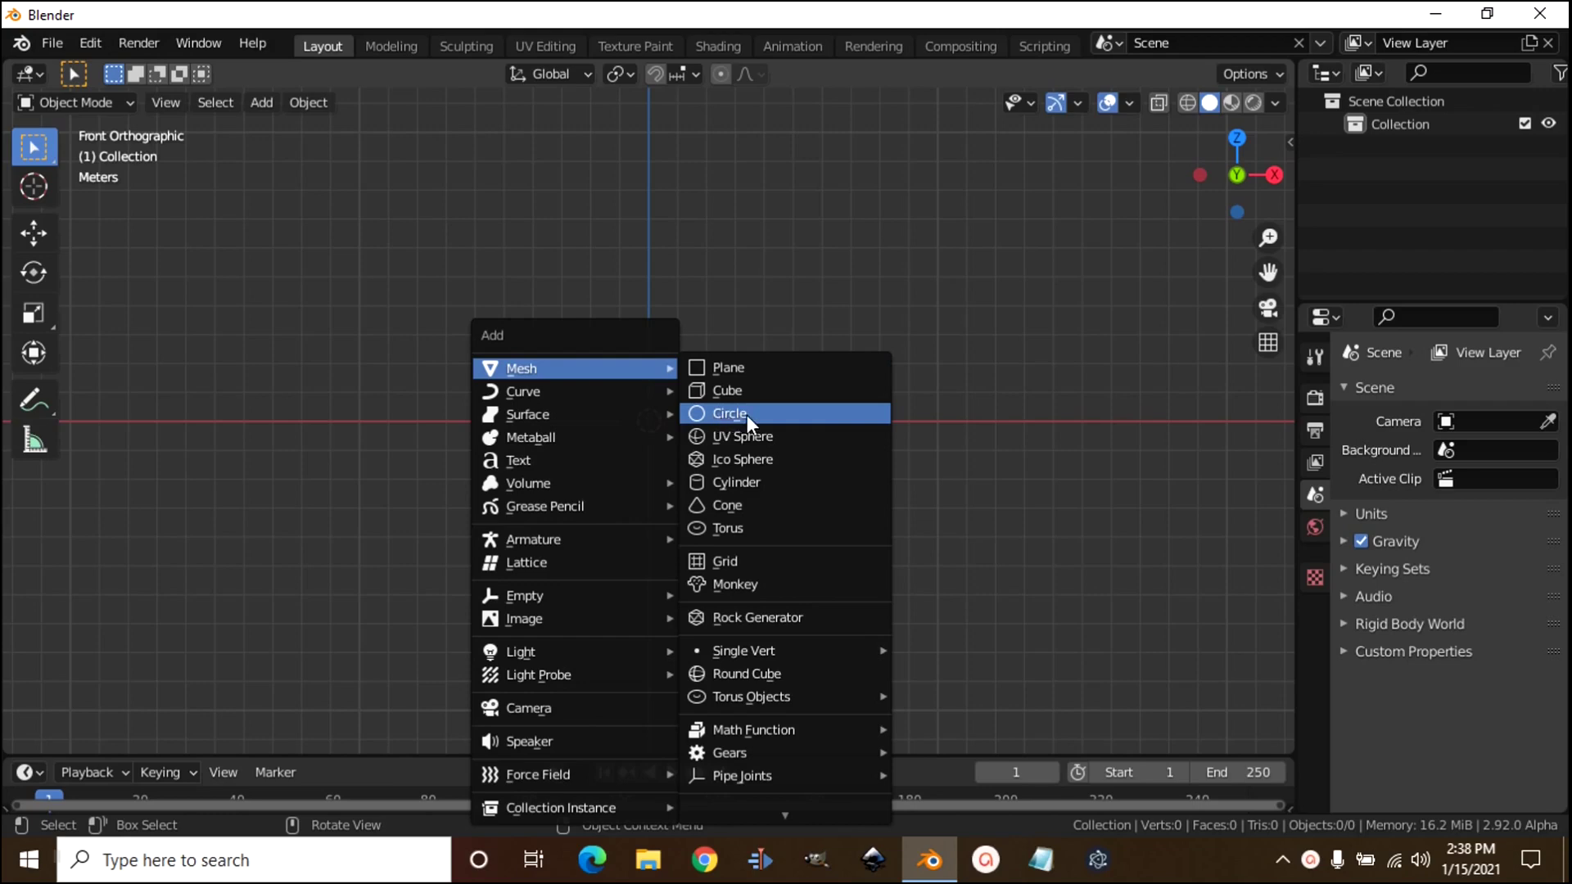
- Add a mesh circle with 32 vertices and a 1 m radius at the origin and view it from above
click(742, 420)
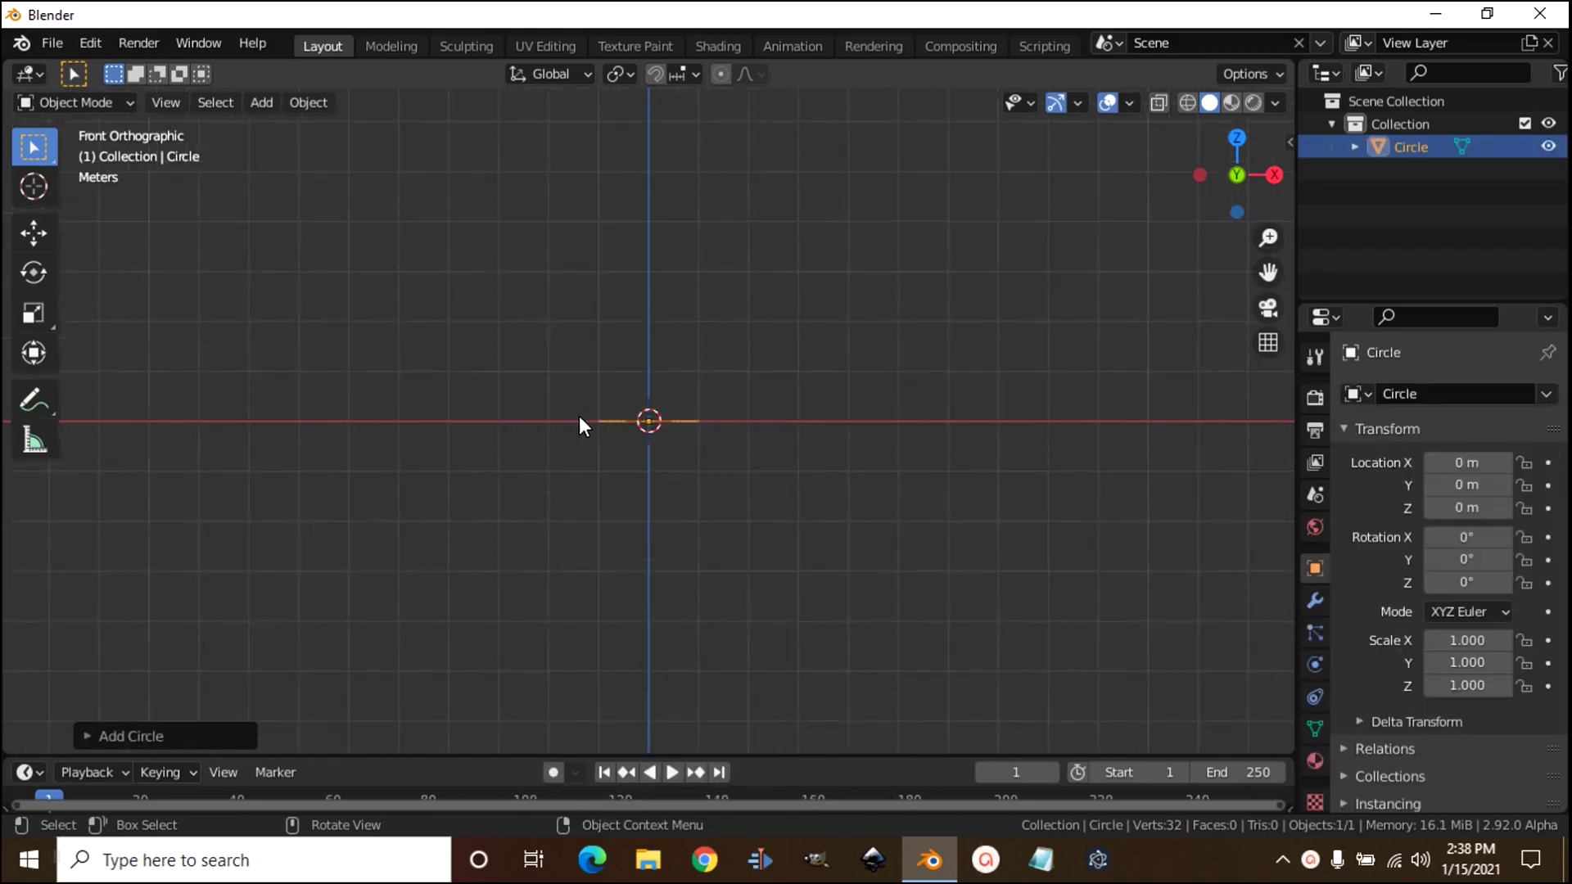
scroll(581, 416, up, 5)
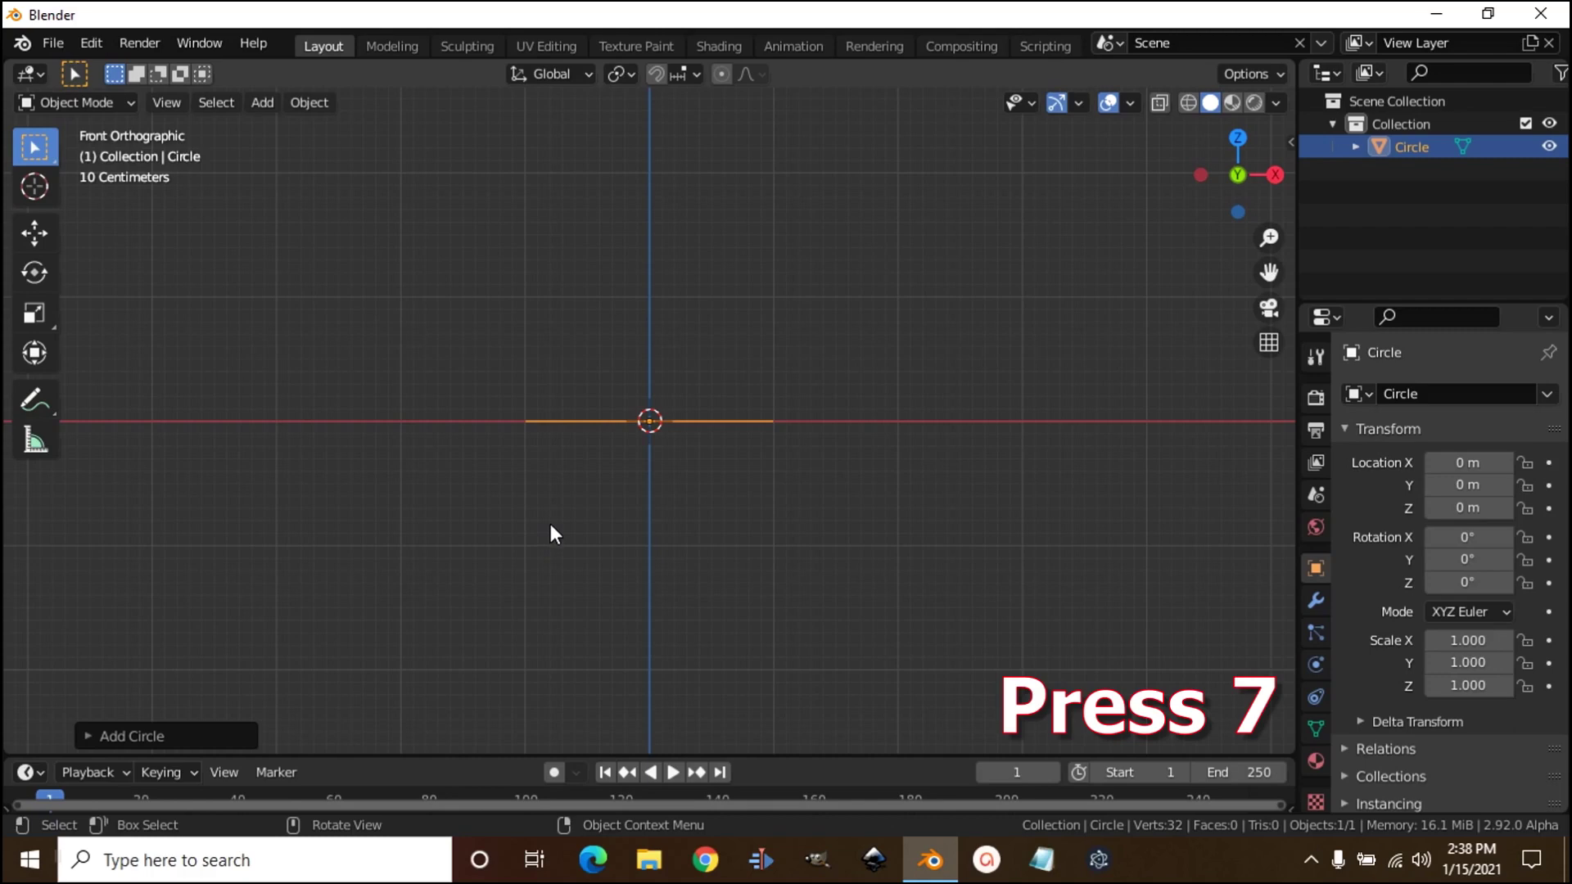
key(7)
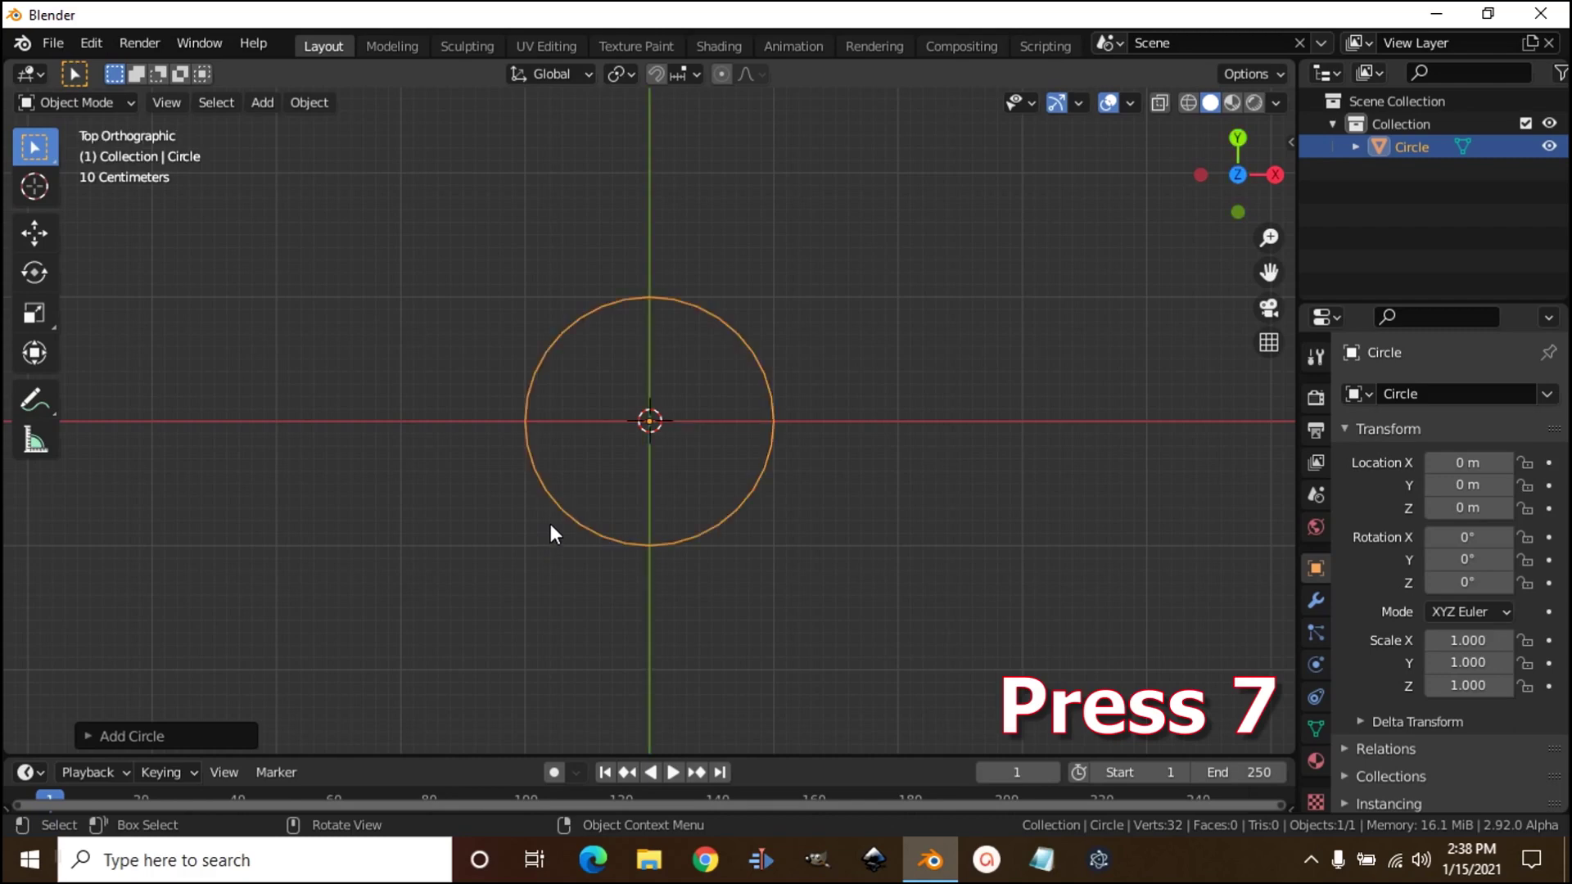
click(92, 734)
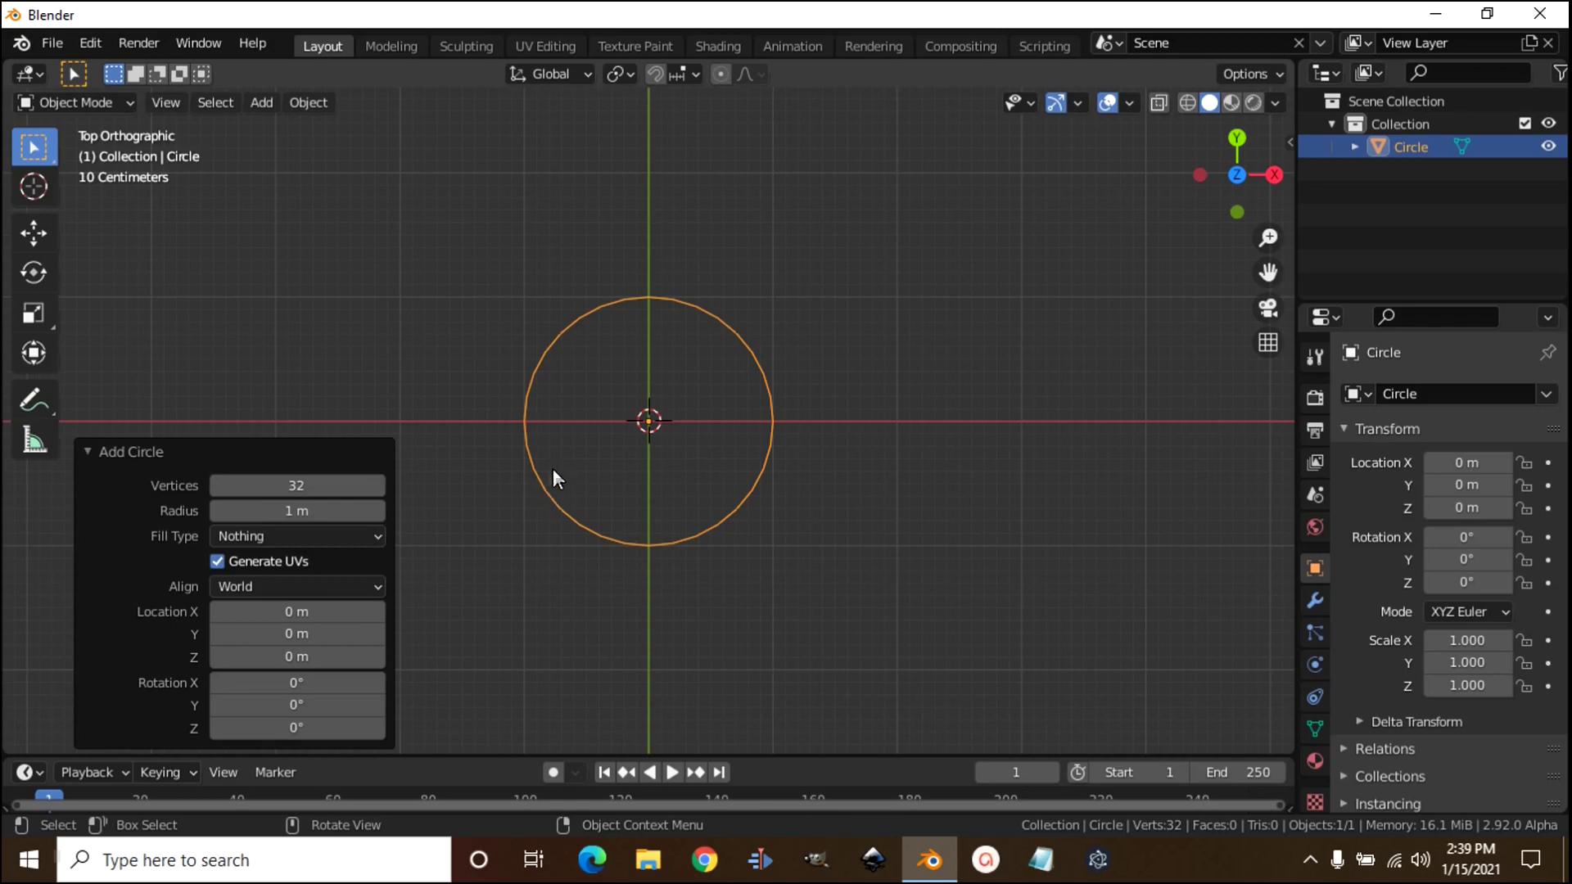
- In Edit Mode, delete only the edges and faces of the circle, keeping its ring of vertices
click(91, 96)
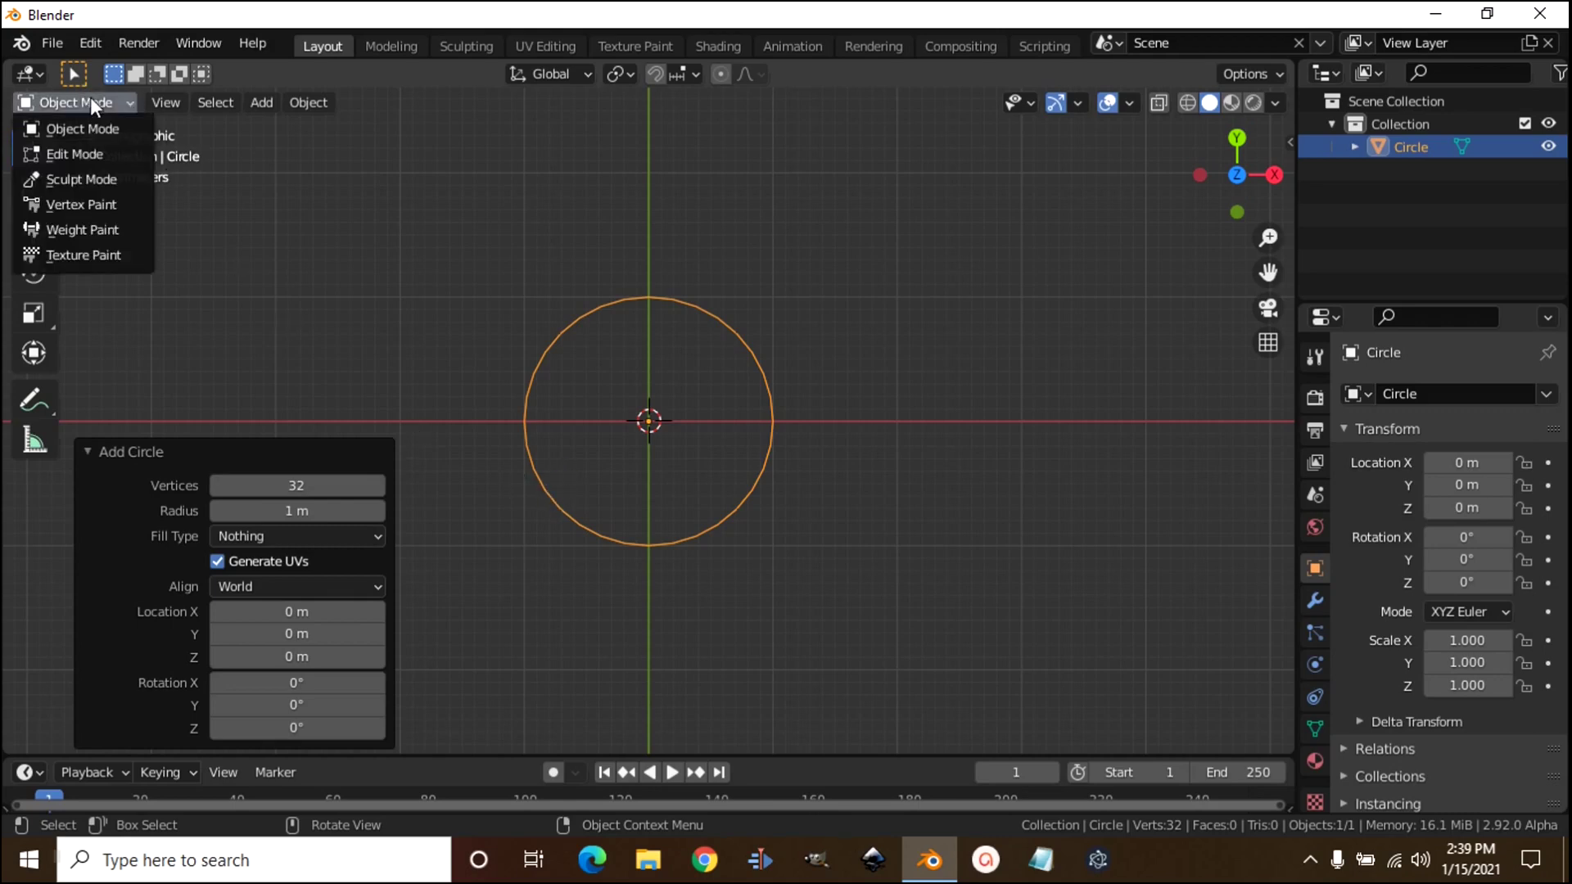
click(85, 147)
scroll(862, 585, up, 3)
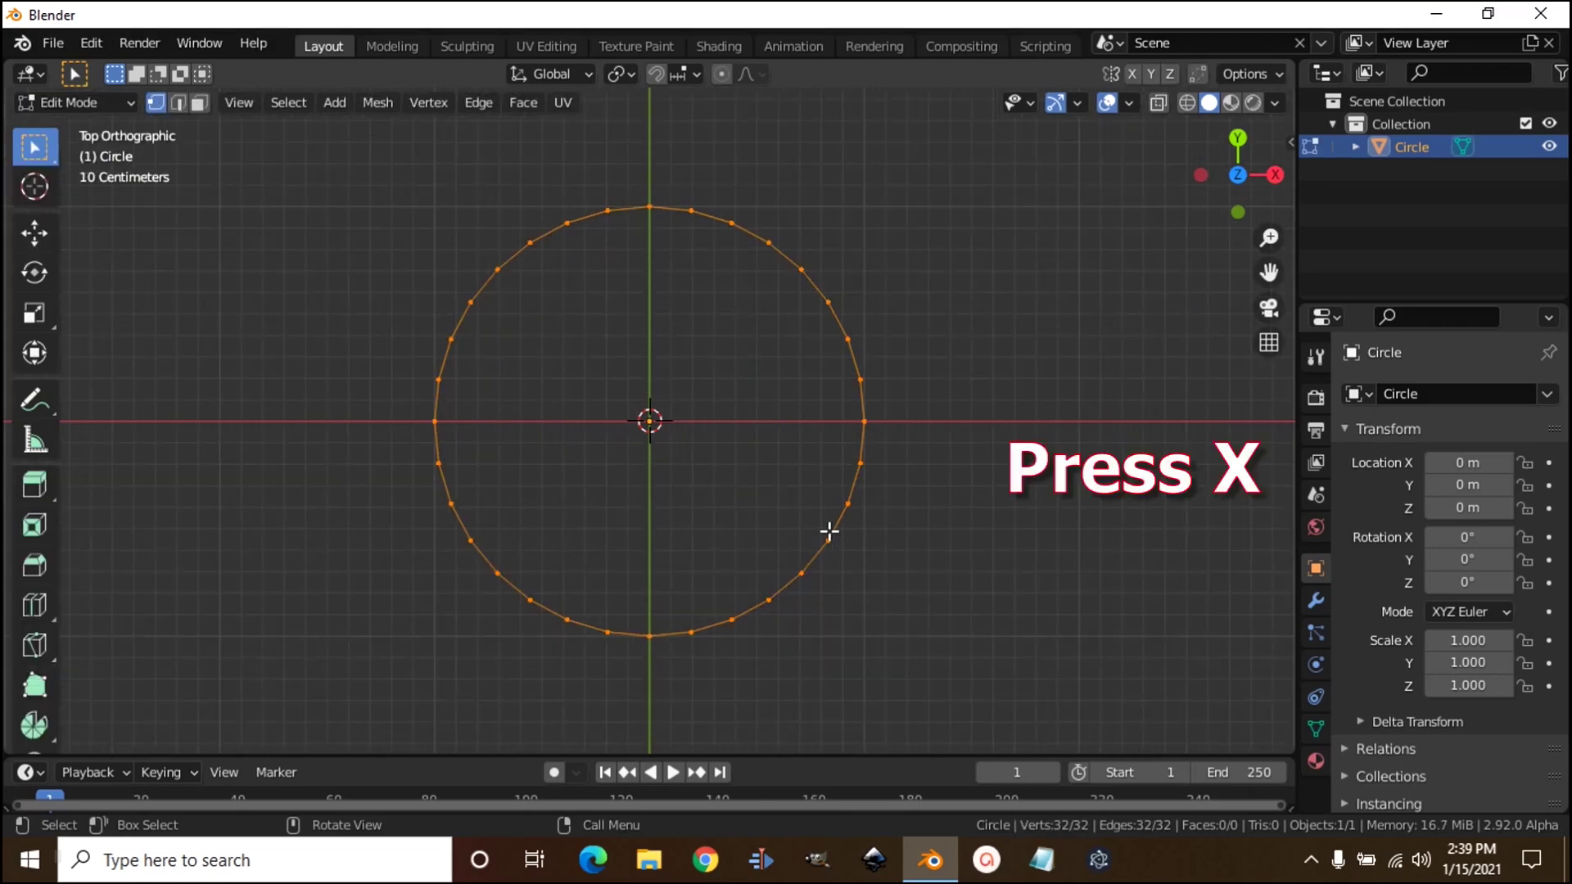
key(x)
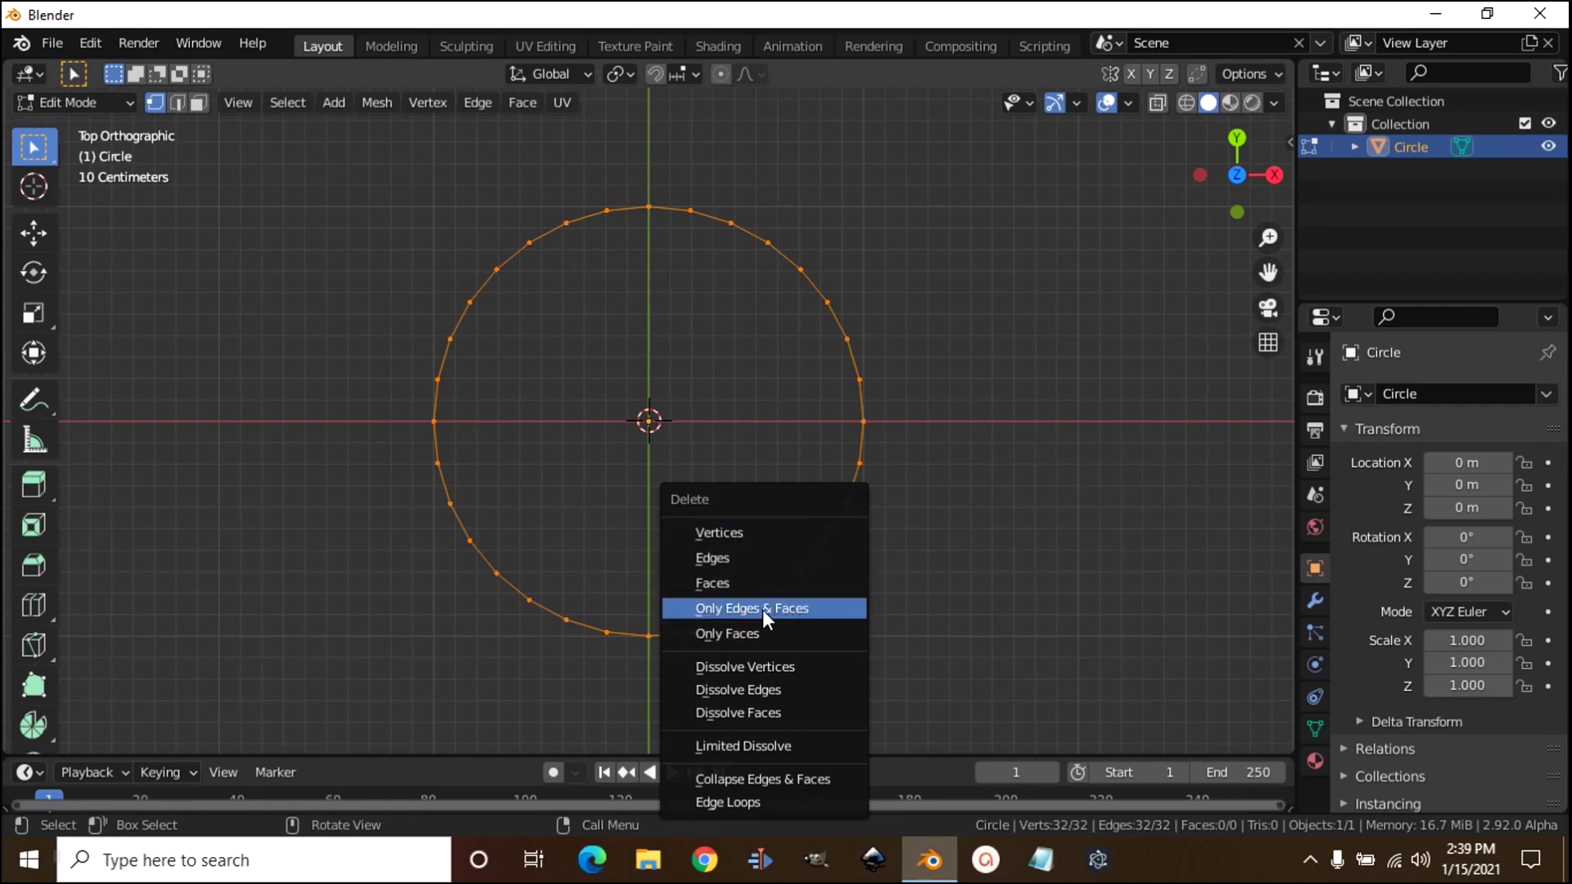
click(799, 609)
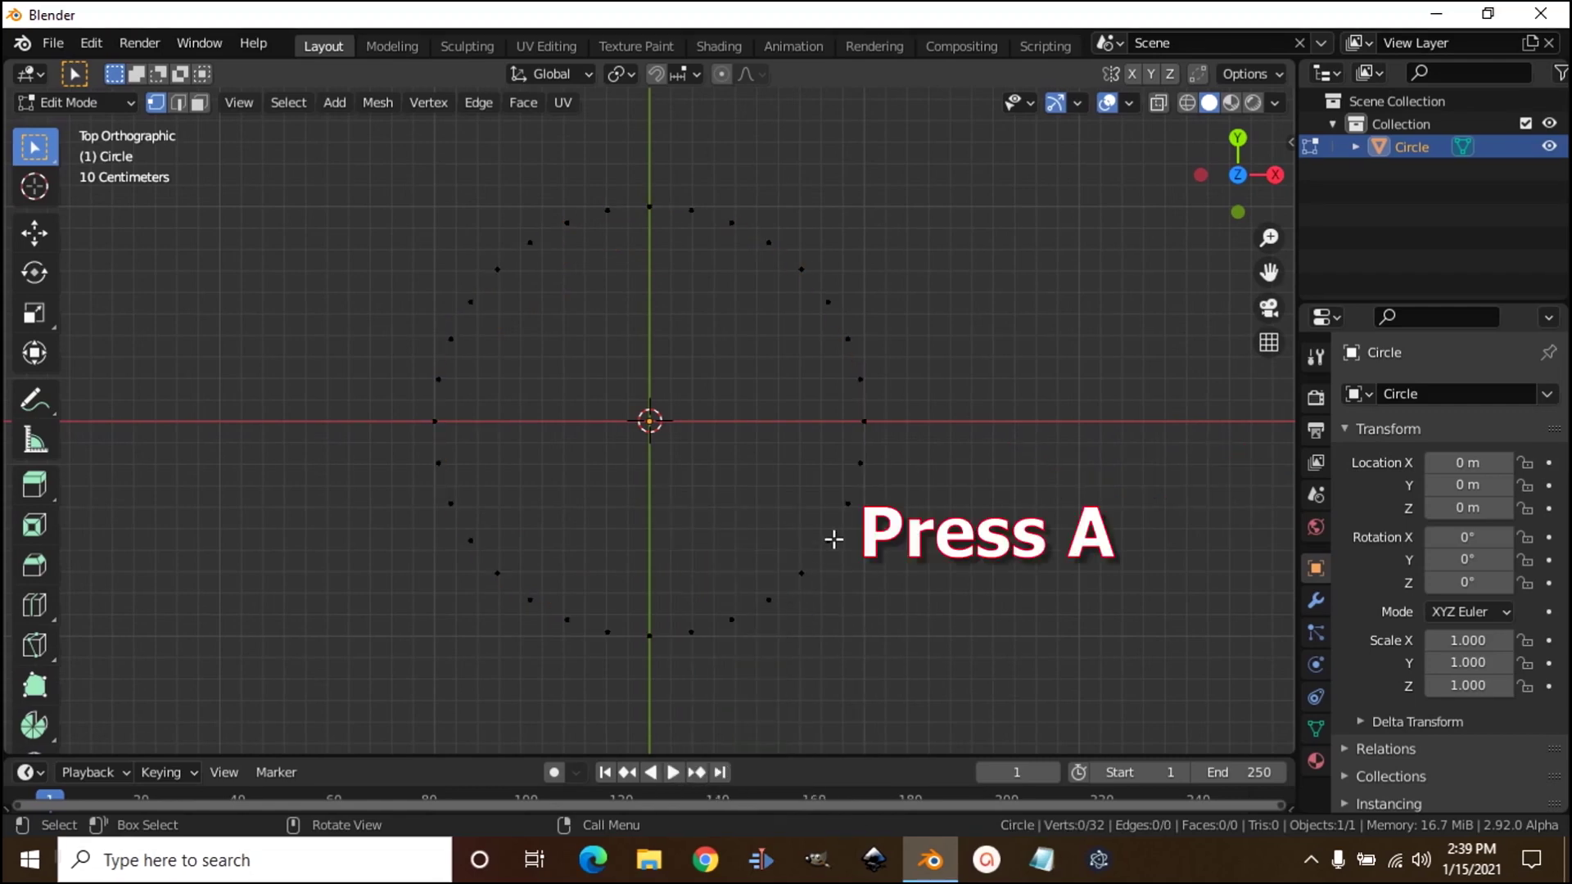
- Extrude all the ring's vertices in place and merge the extruded ones at the center to form radial spokes
key(a)
key(e)
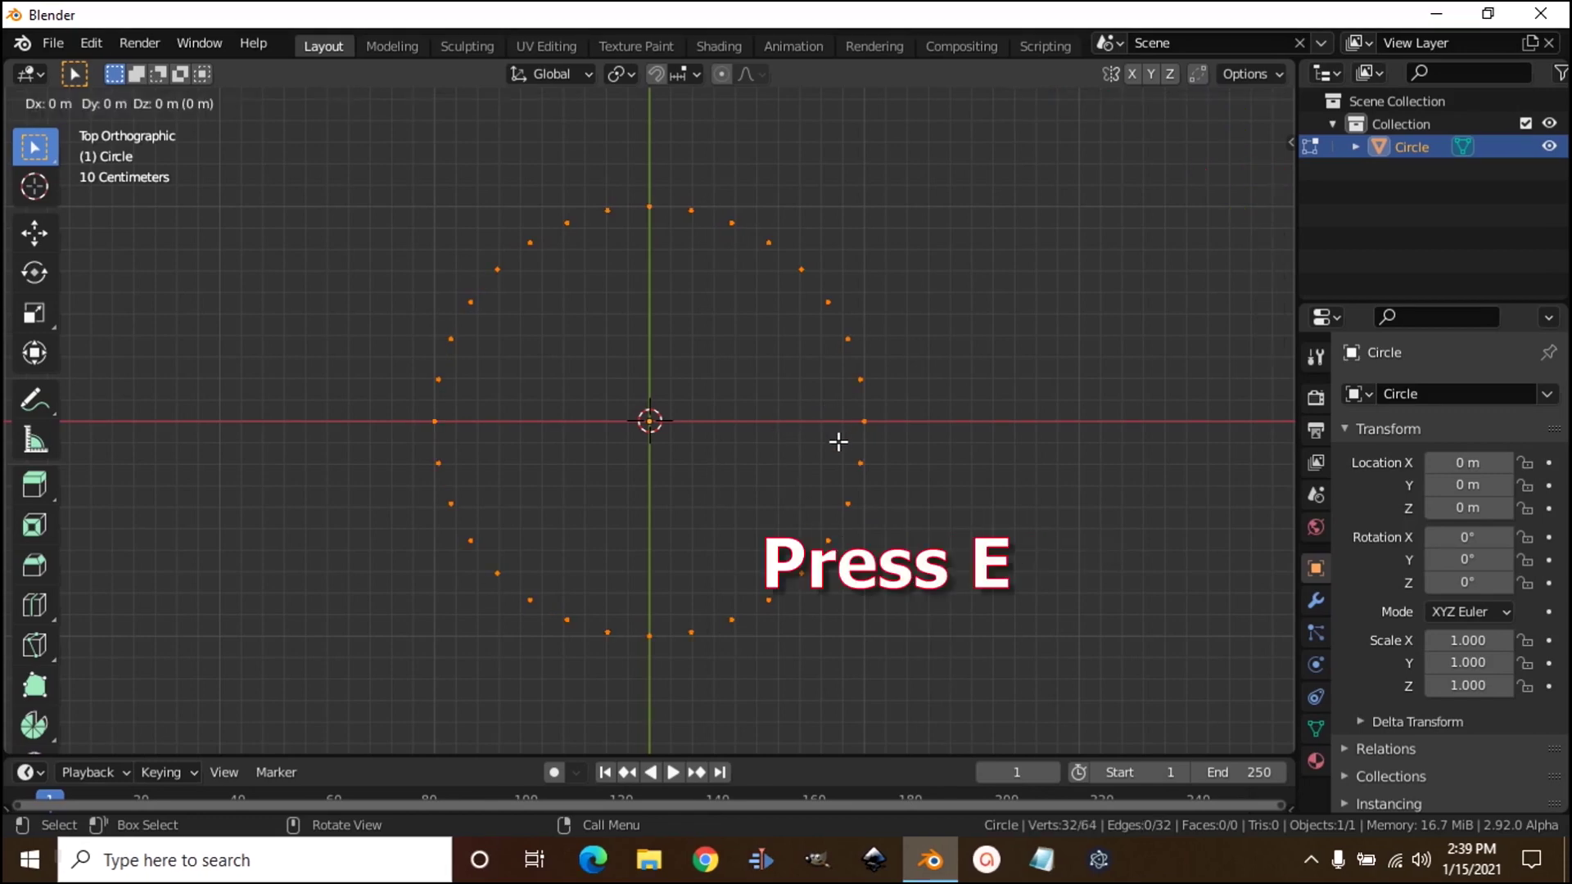
click(836, 440)
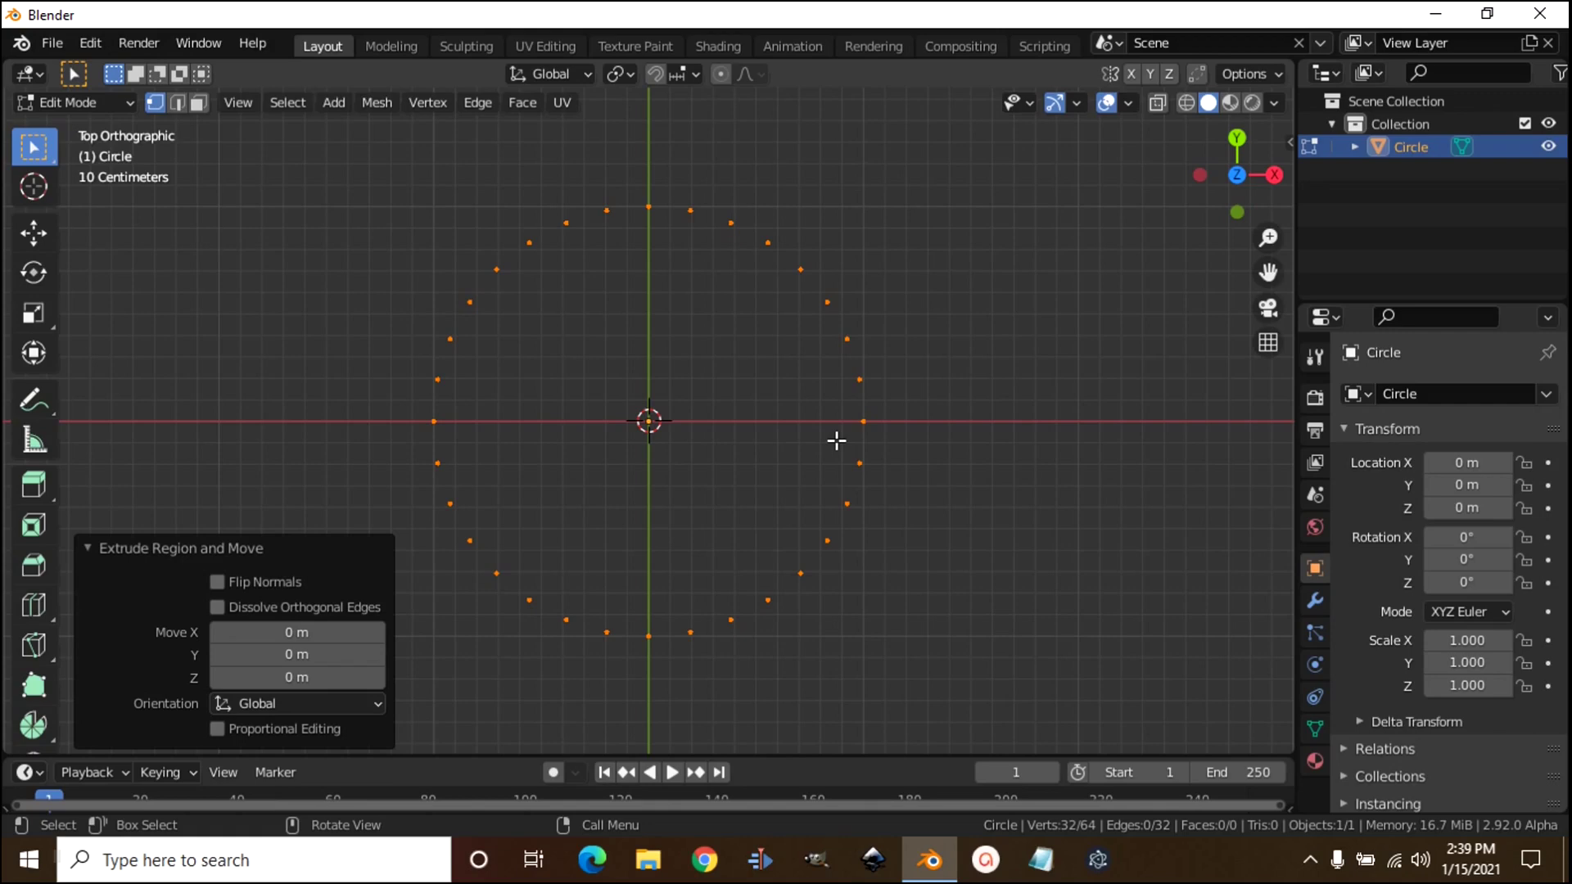
key(m)
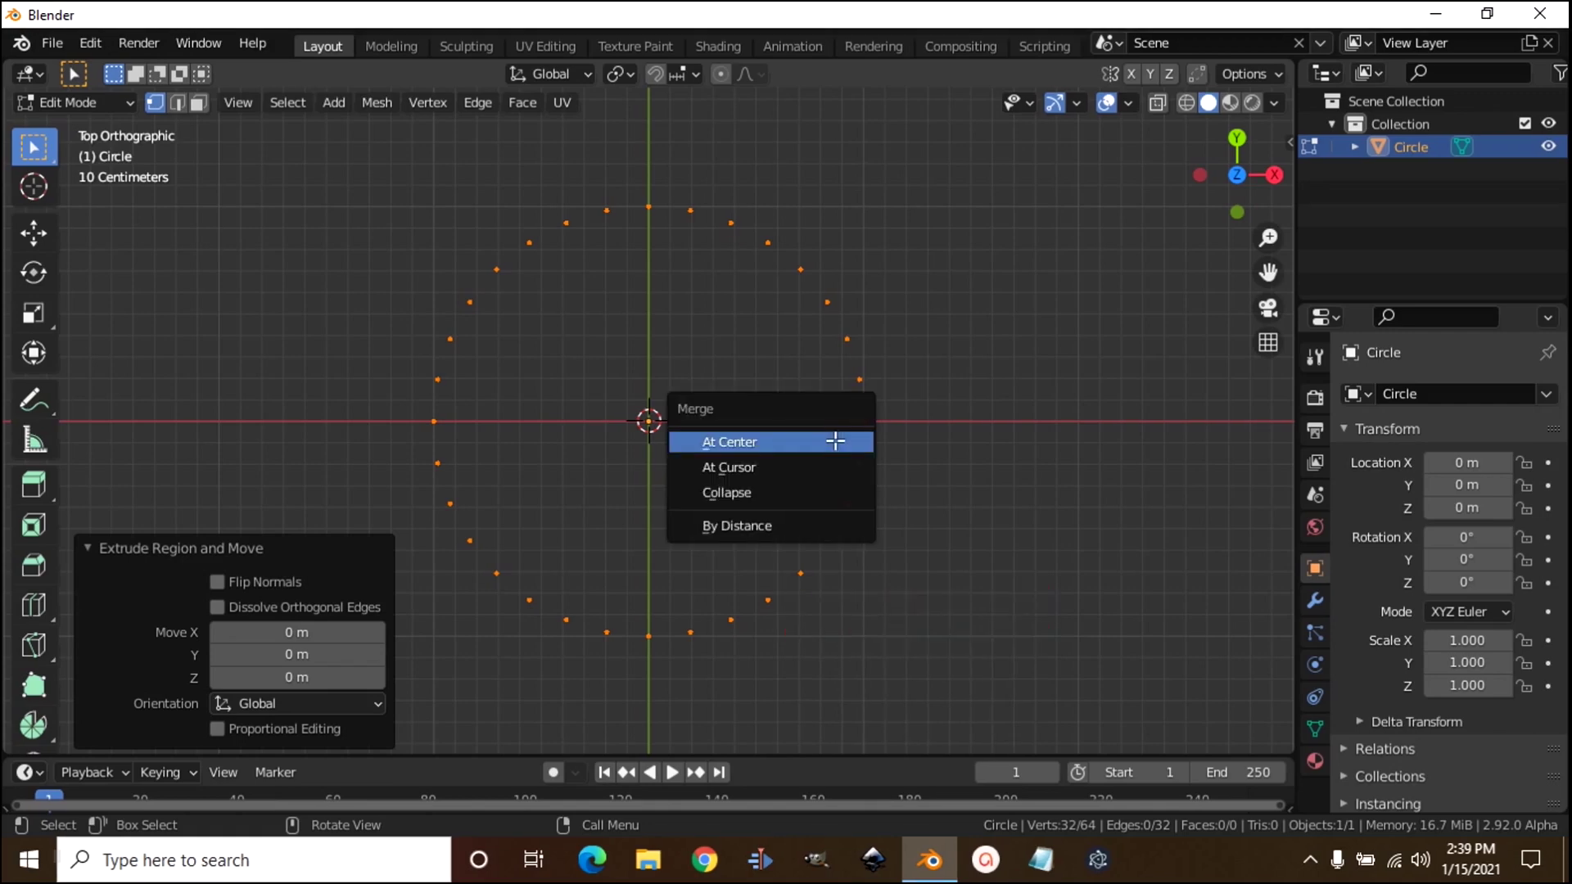
click(761, 451)
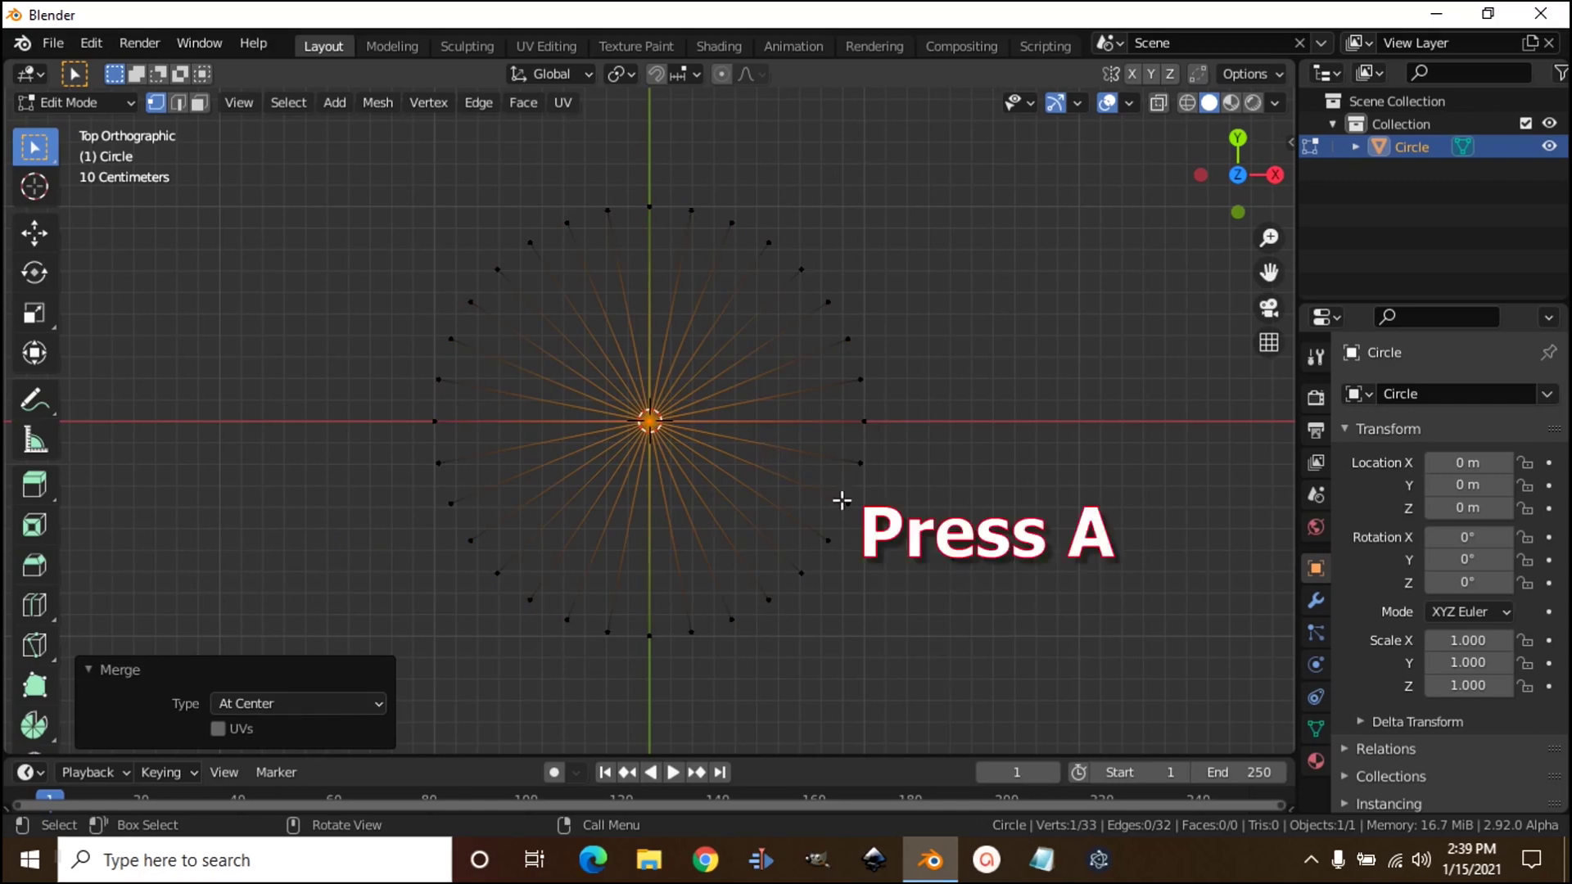
- Scale the whole spoke mesh uniformly by a factor of 5
key(a)
key(s)
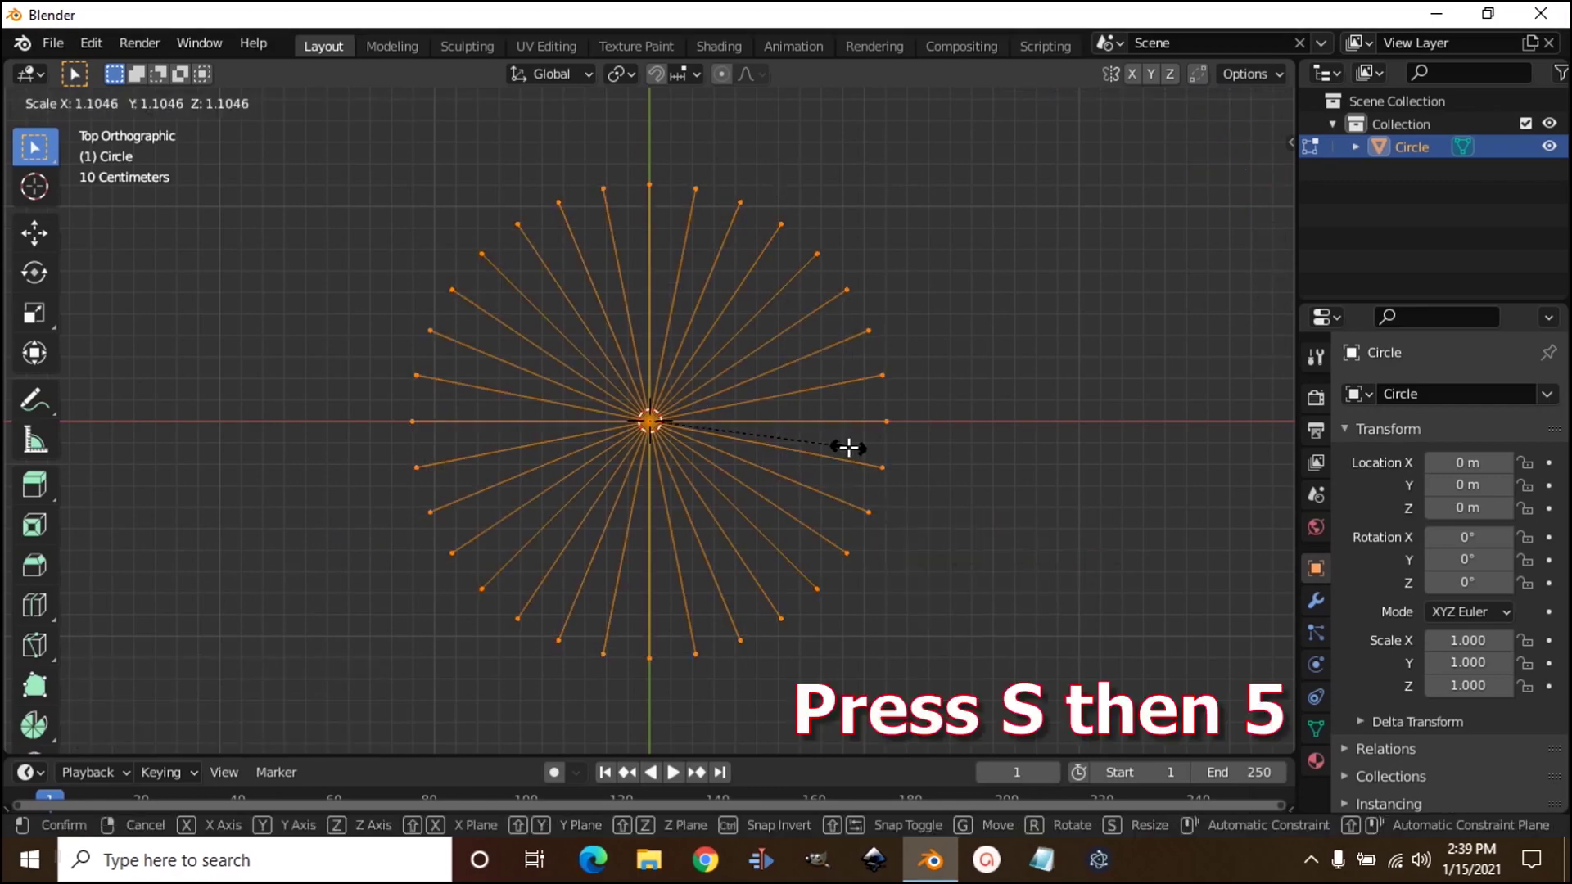
key(5)
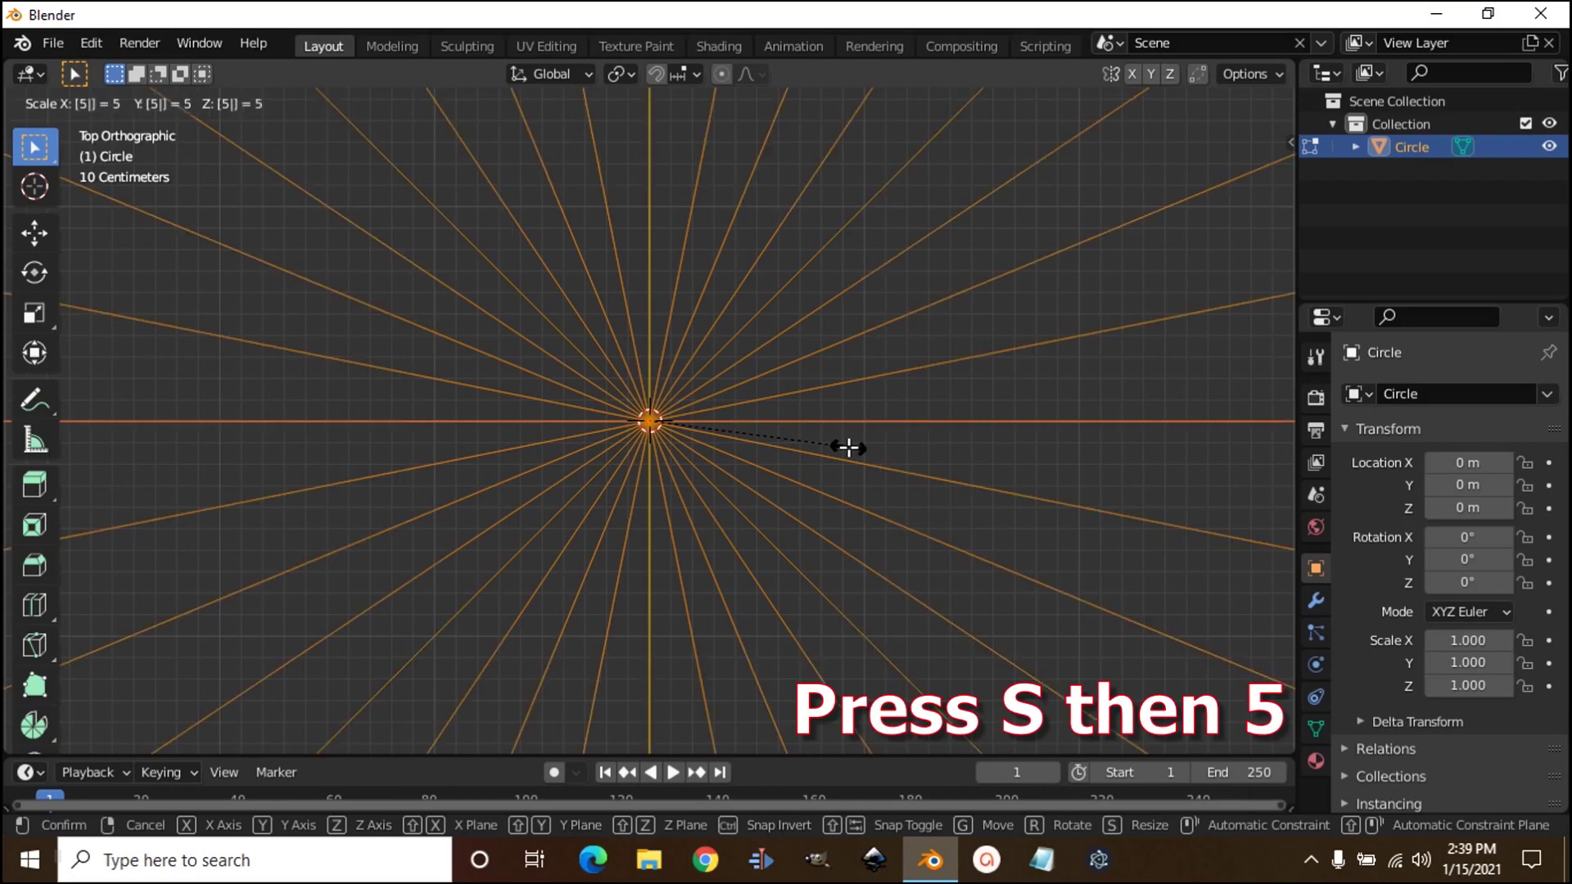
key(Return)
scroll(716, 312, down, 5)
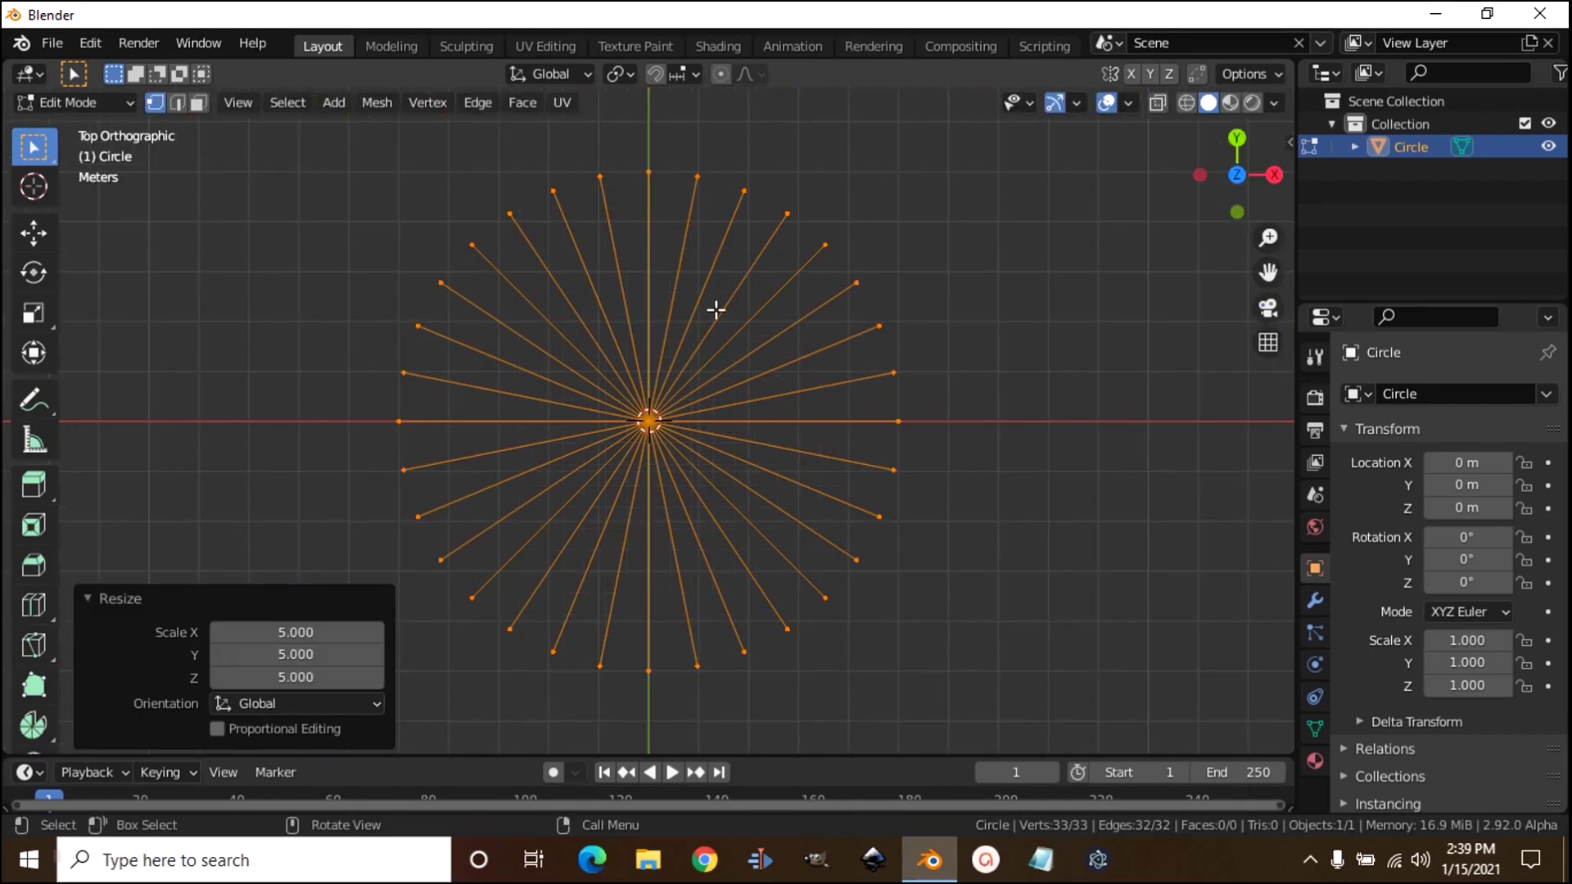
- Subdivide all the spokes with 10 cuts and deselect everything
right_click(647, 240)
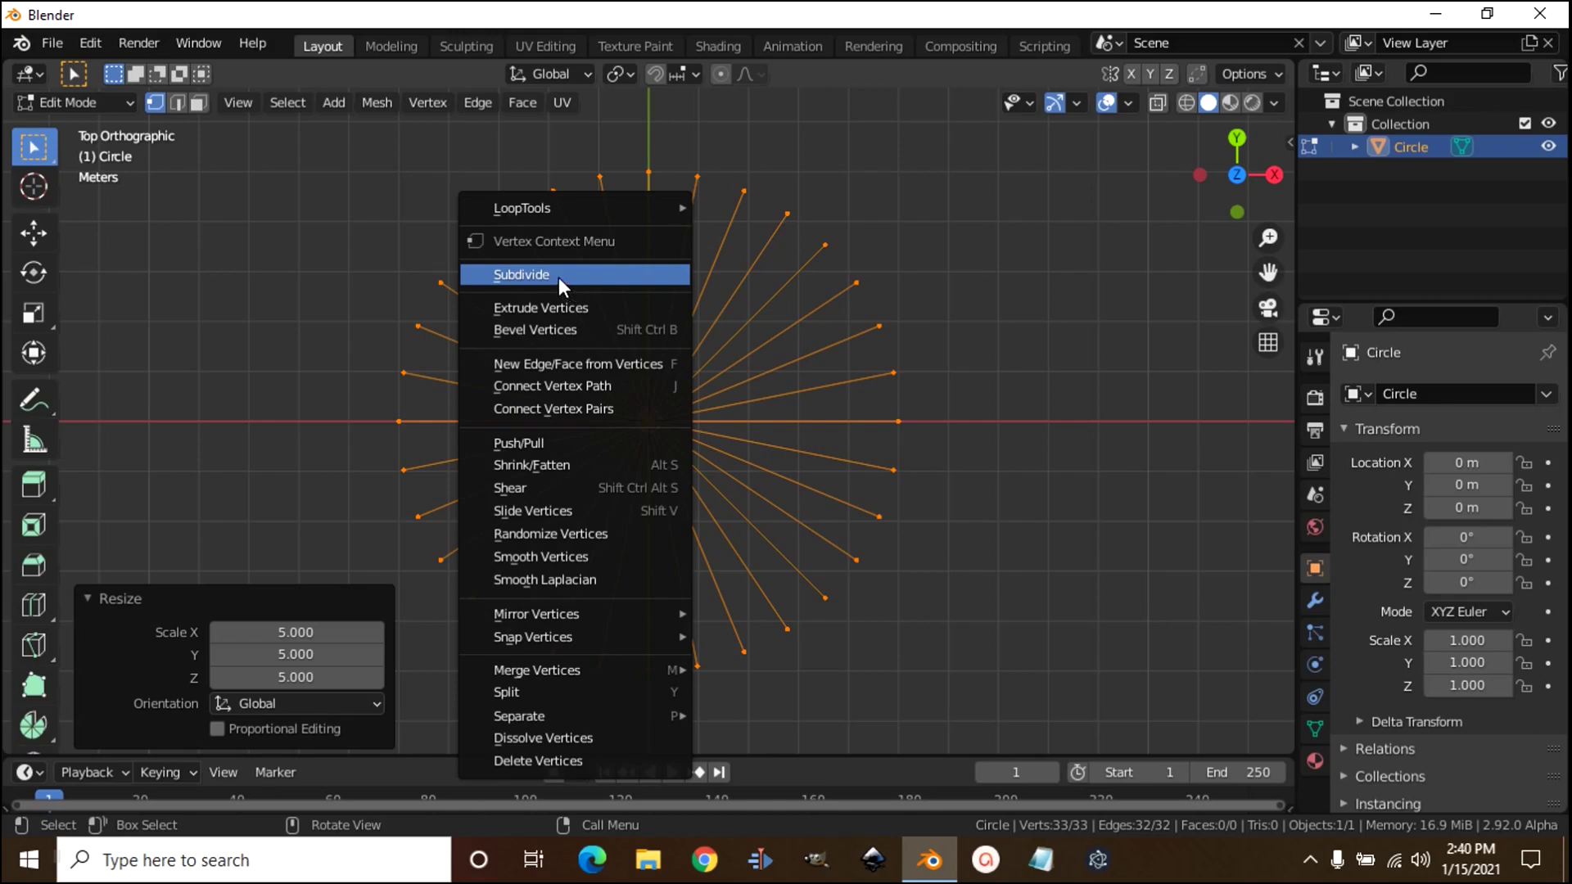
click(559, 277)
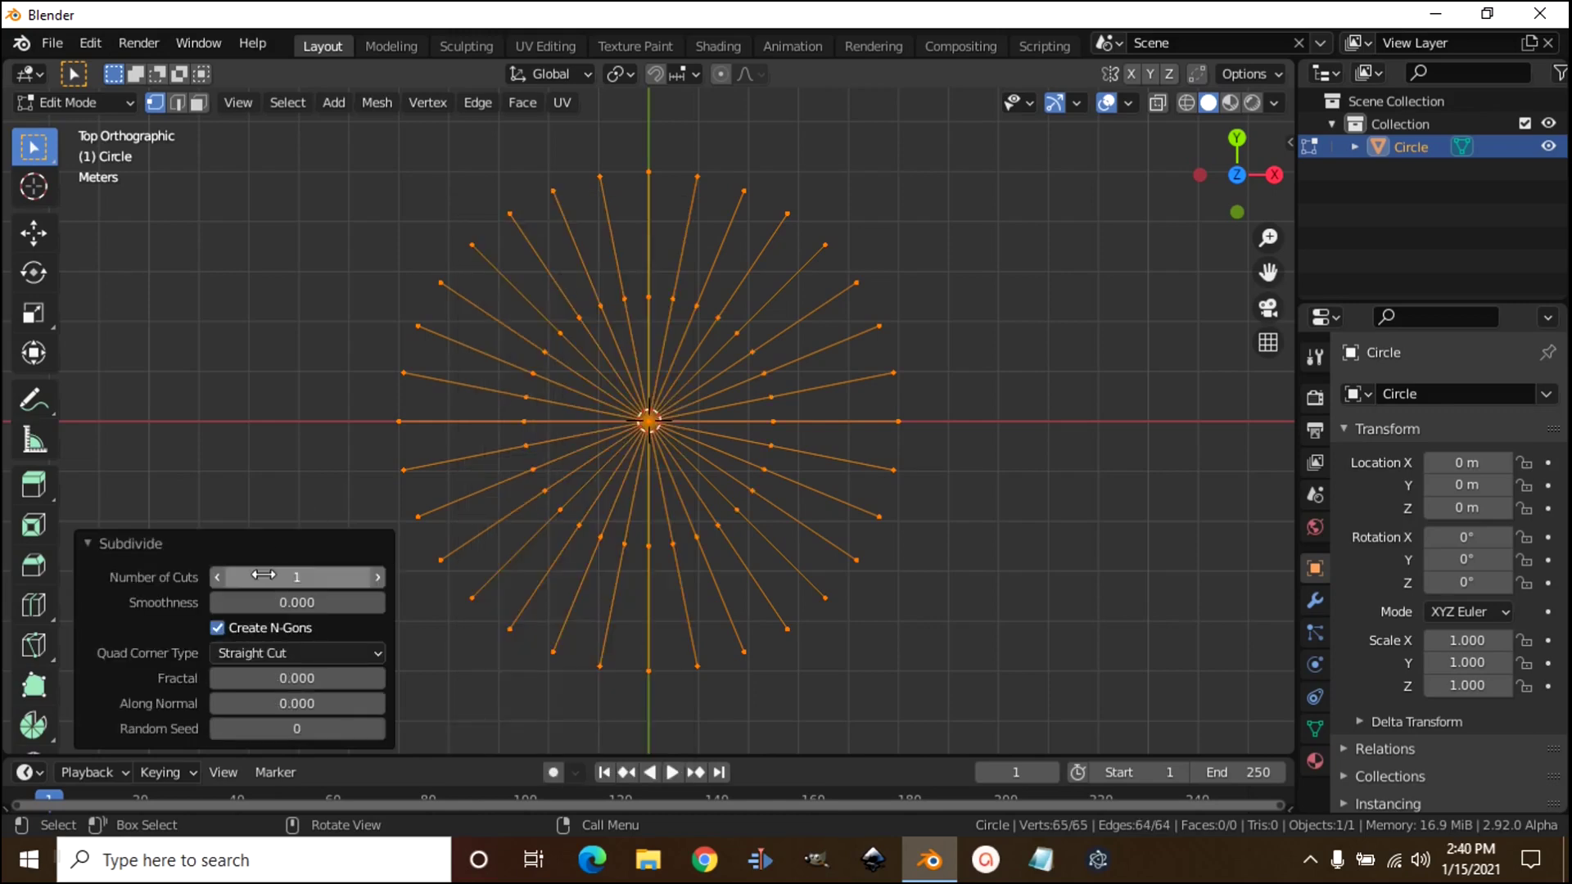
mouse_move(263, 575)
mouse_down()
mouse_move(326, 578)
mouse_move(261, 574)
mouse_up()
key(alt+a)
scroll(647, 424, up, 2)
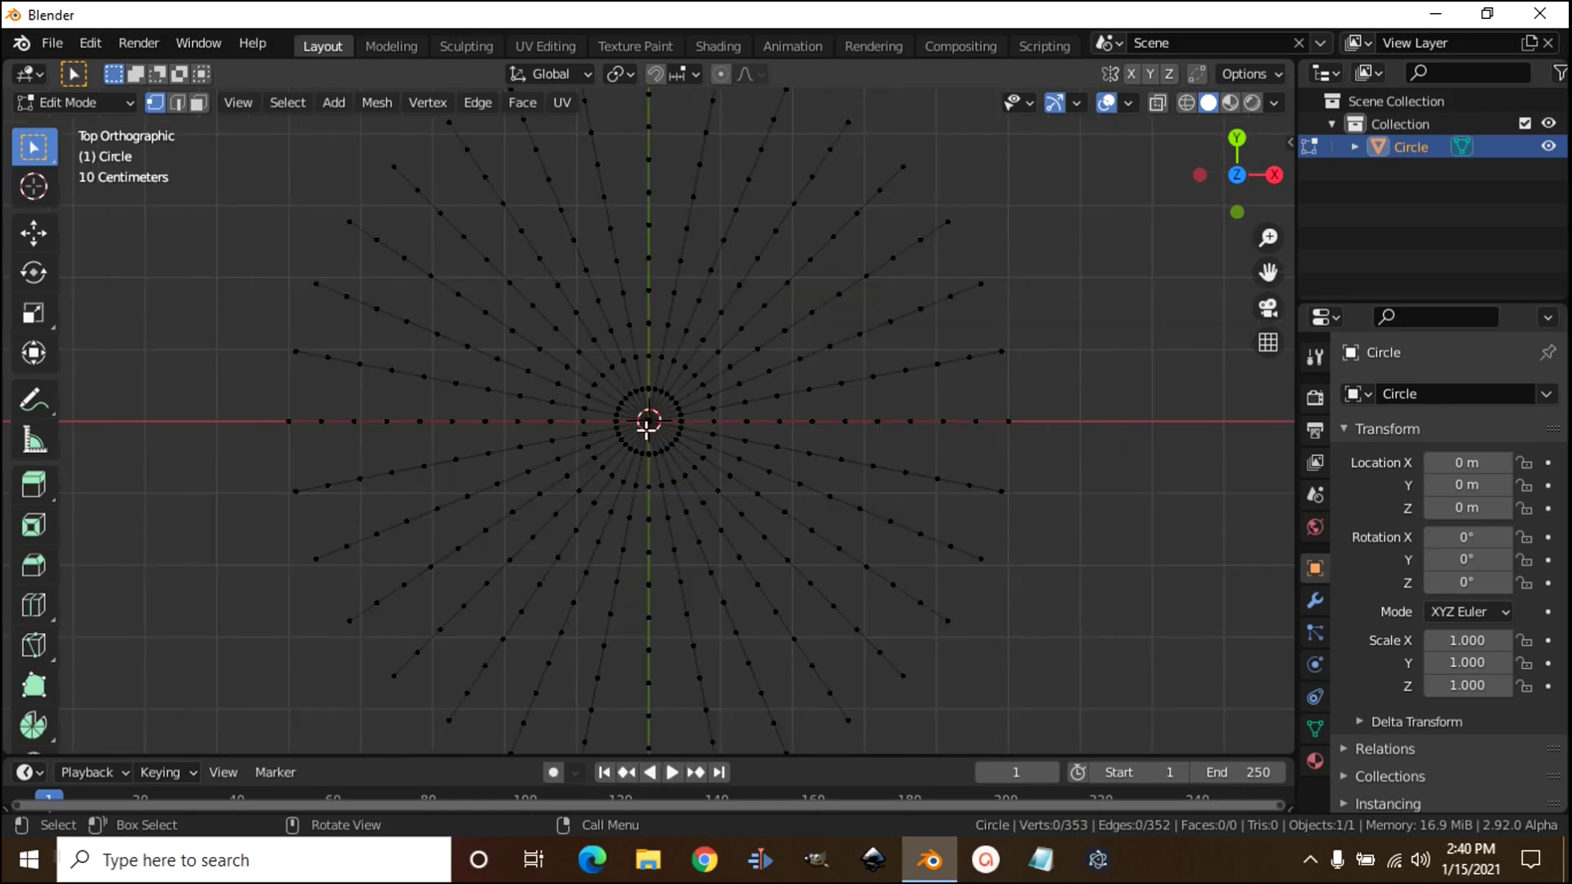
- Rotate the central vertex about -64.4° around the global Z axis with proportional editing enabled
click(647, 422)
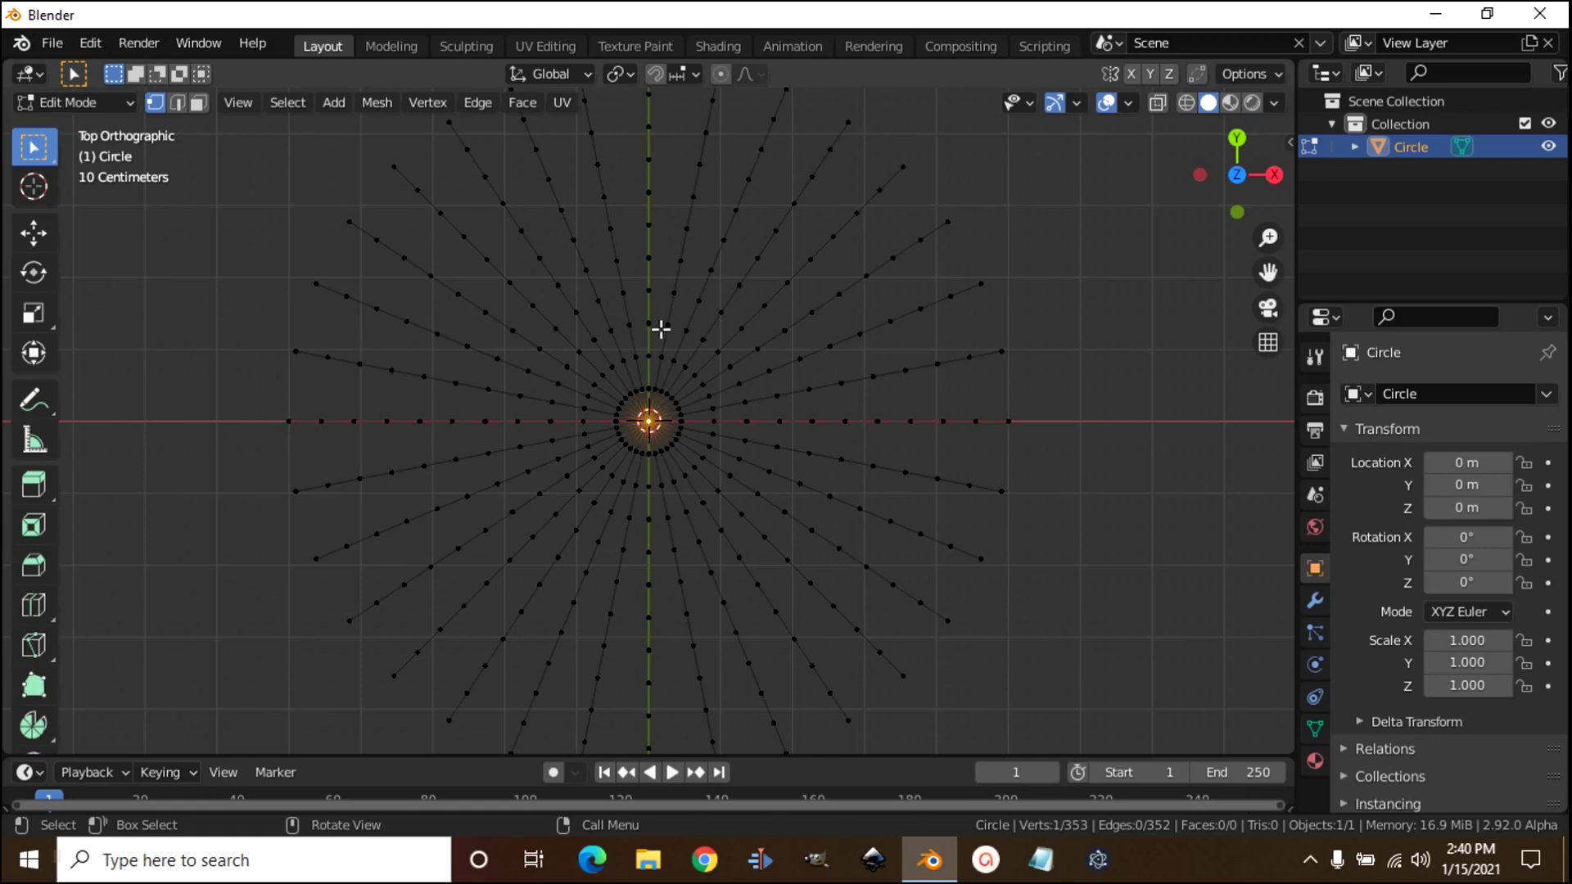
click(716, 75)
key(r)
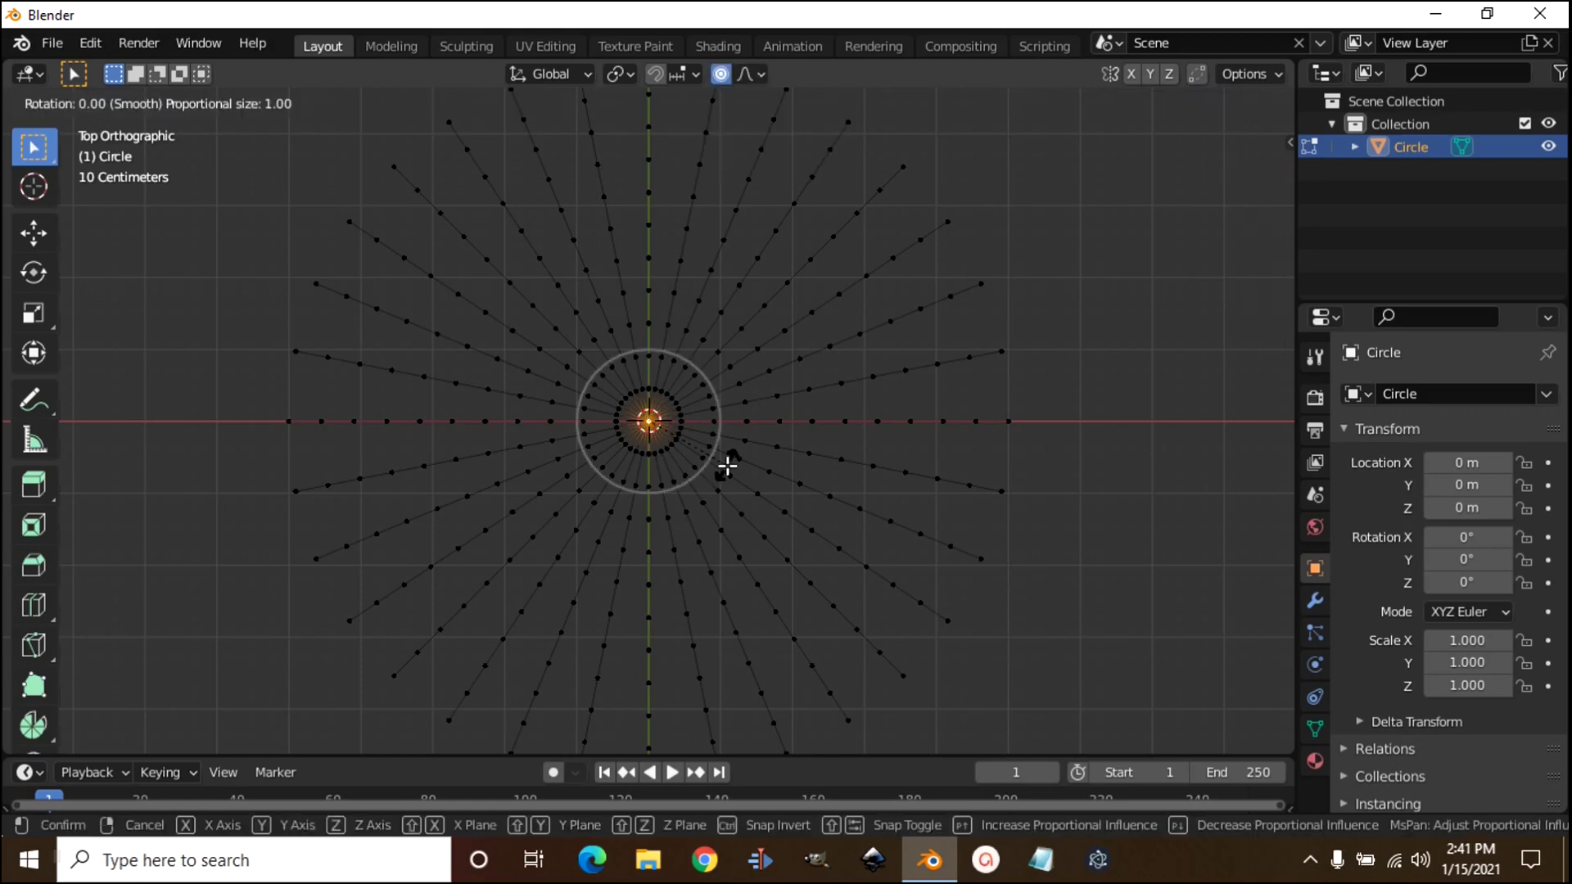
key(z)
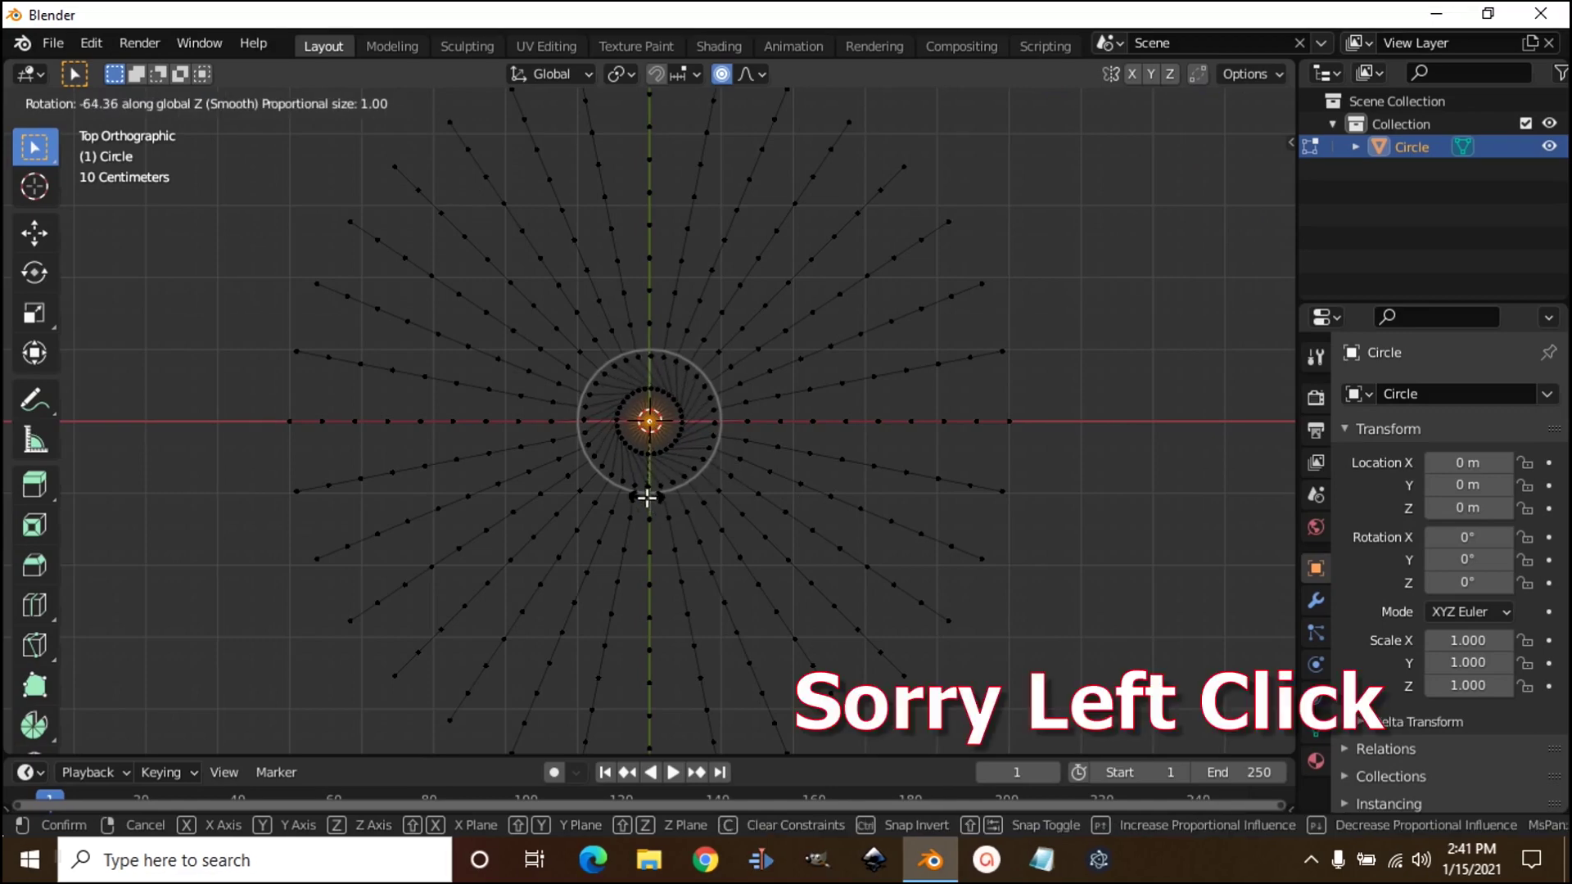
click(645, 496)
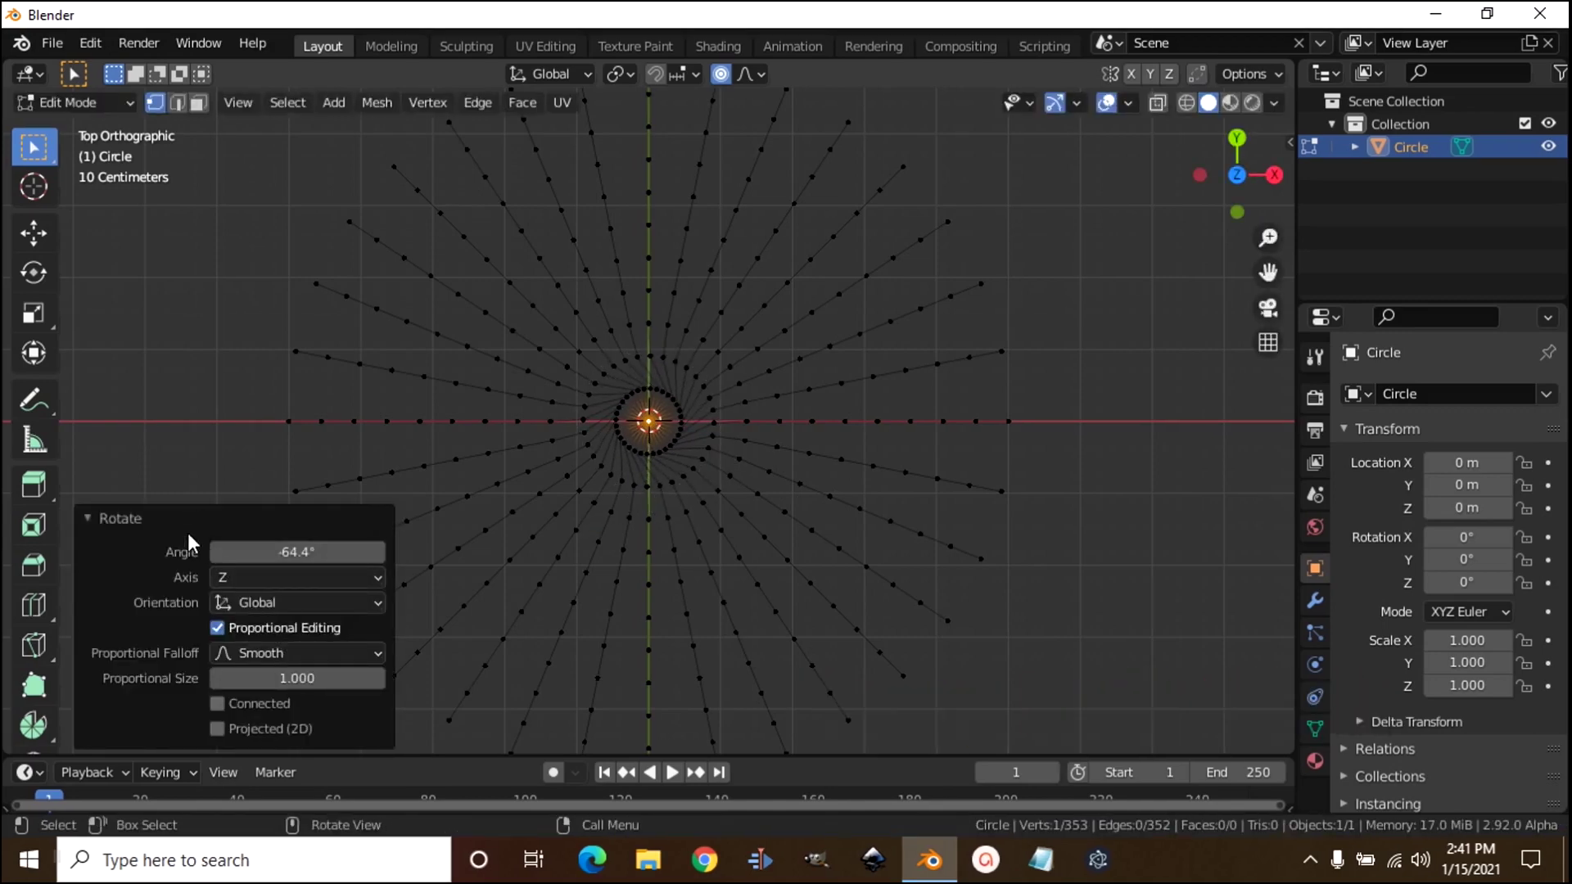
- Set the rotation's proportional size to 5.860 so the spokes swirl, and turn off proportional editing
mouse_move(278, 552)
mouse_down()
mouse_move(399, 573)
mouse_move(244, 597)
mouse_move(276, 564)
mouse_up()
drag(258, 678, 923, 737)
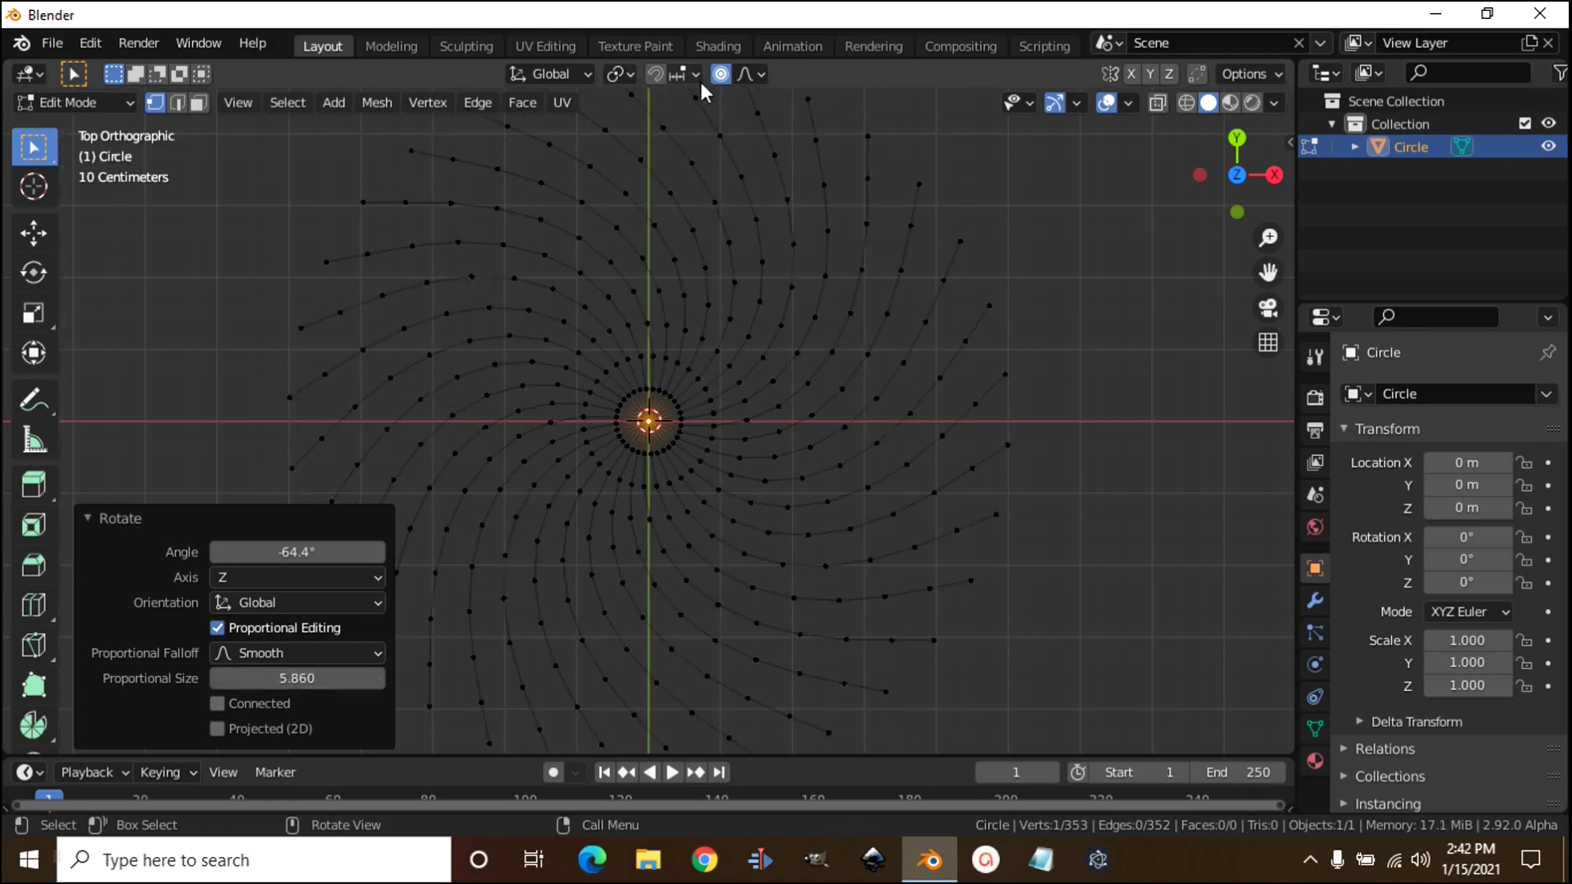
click(720, 76)
- Return to Object Mode and convert the swirled mesh to a curve
click(80, 106)
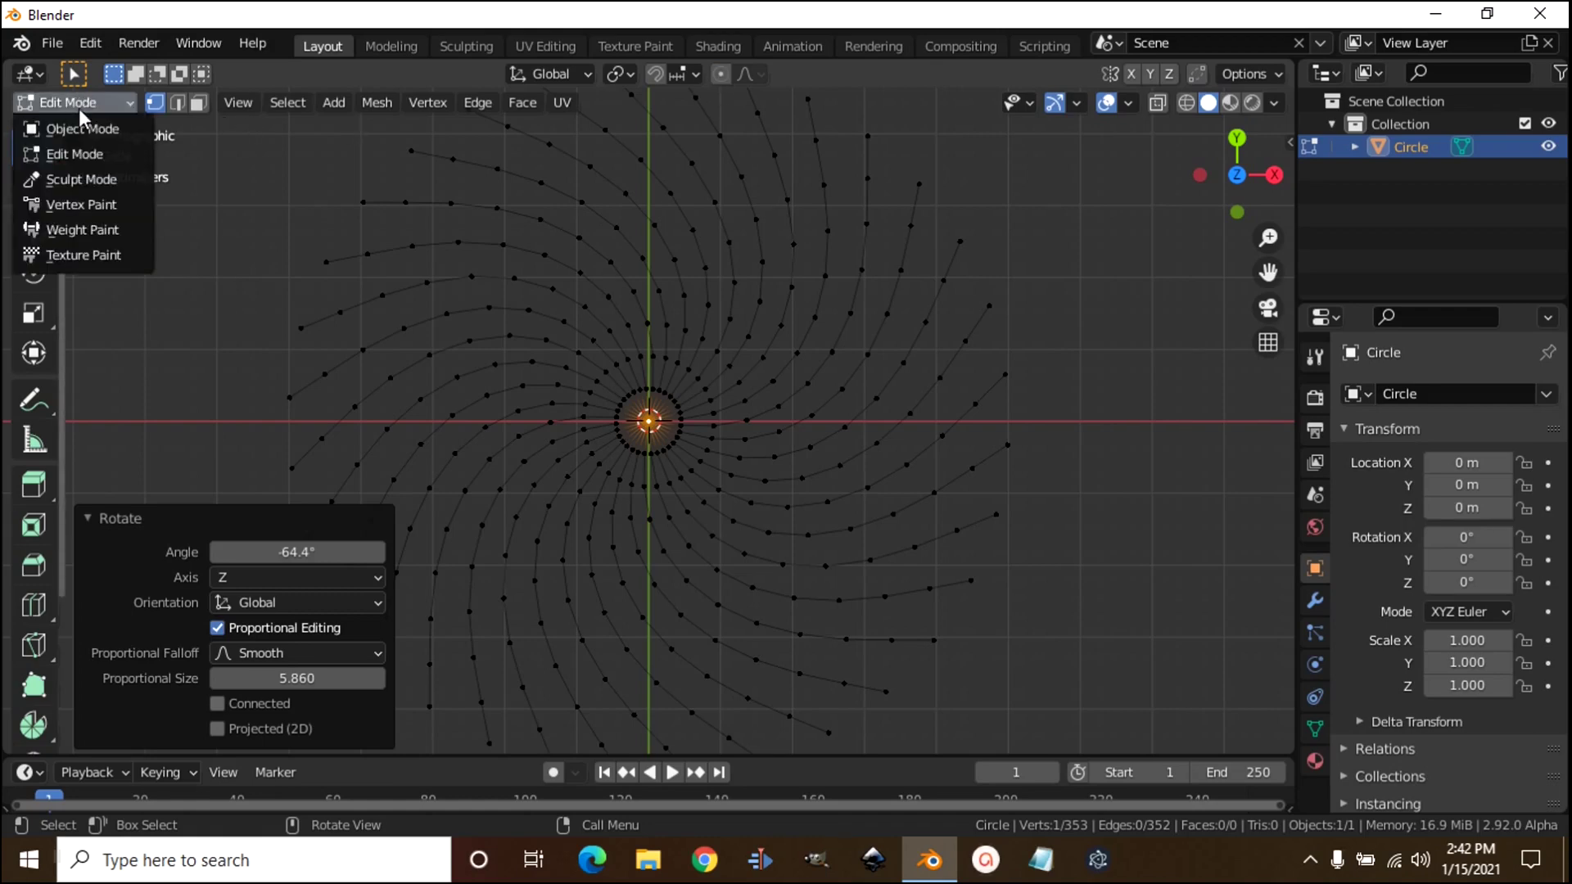
click(72, 128)
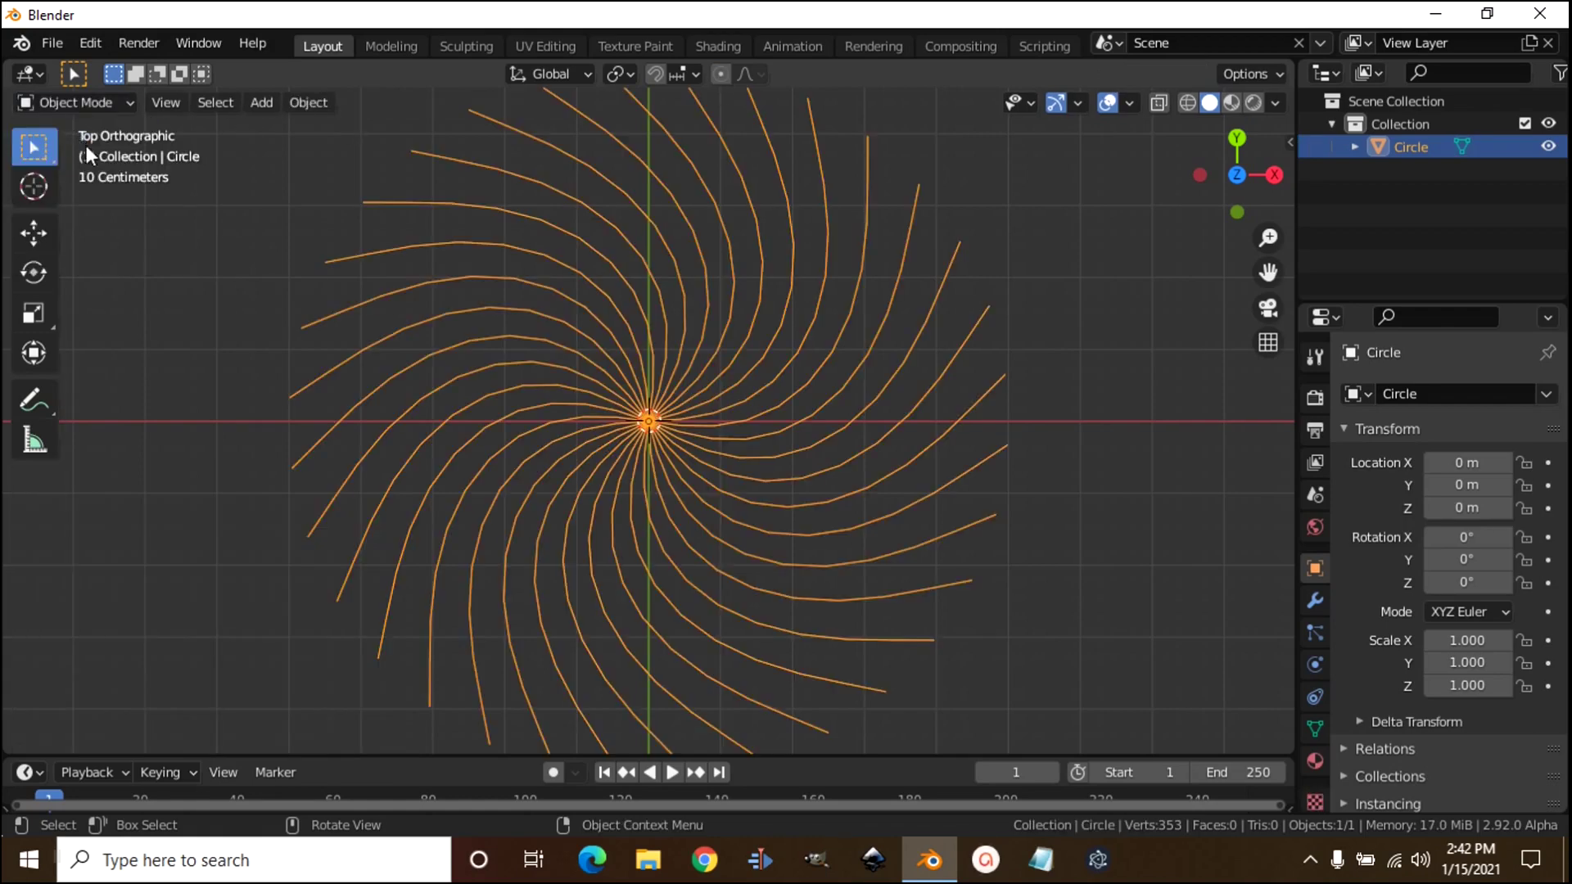
click(310, 103)
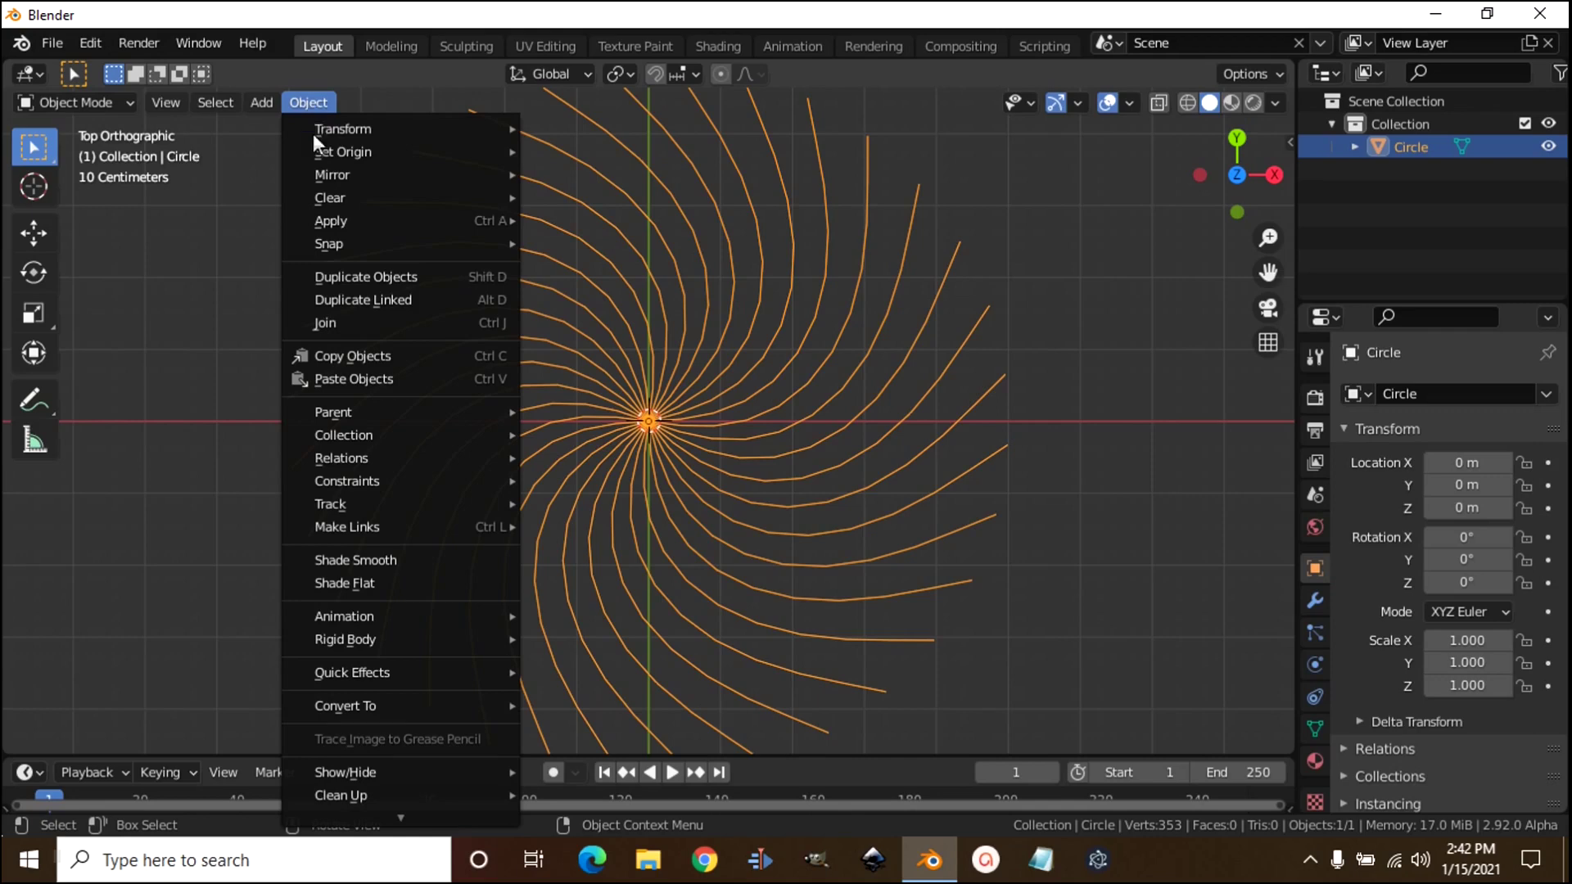
mouse_move(318, 709)
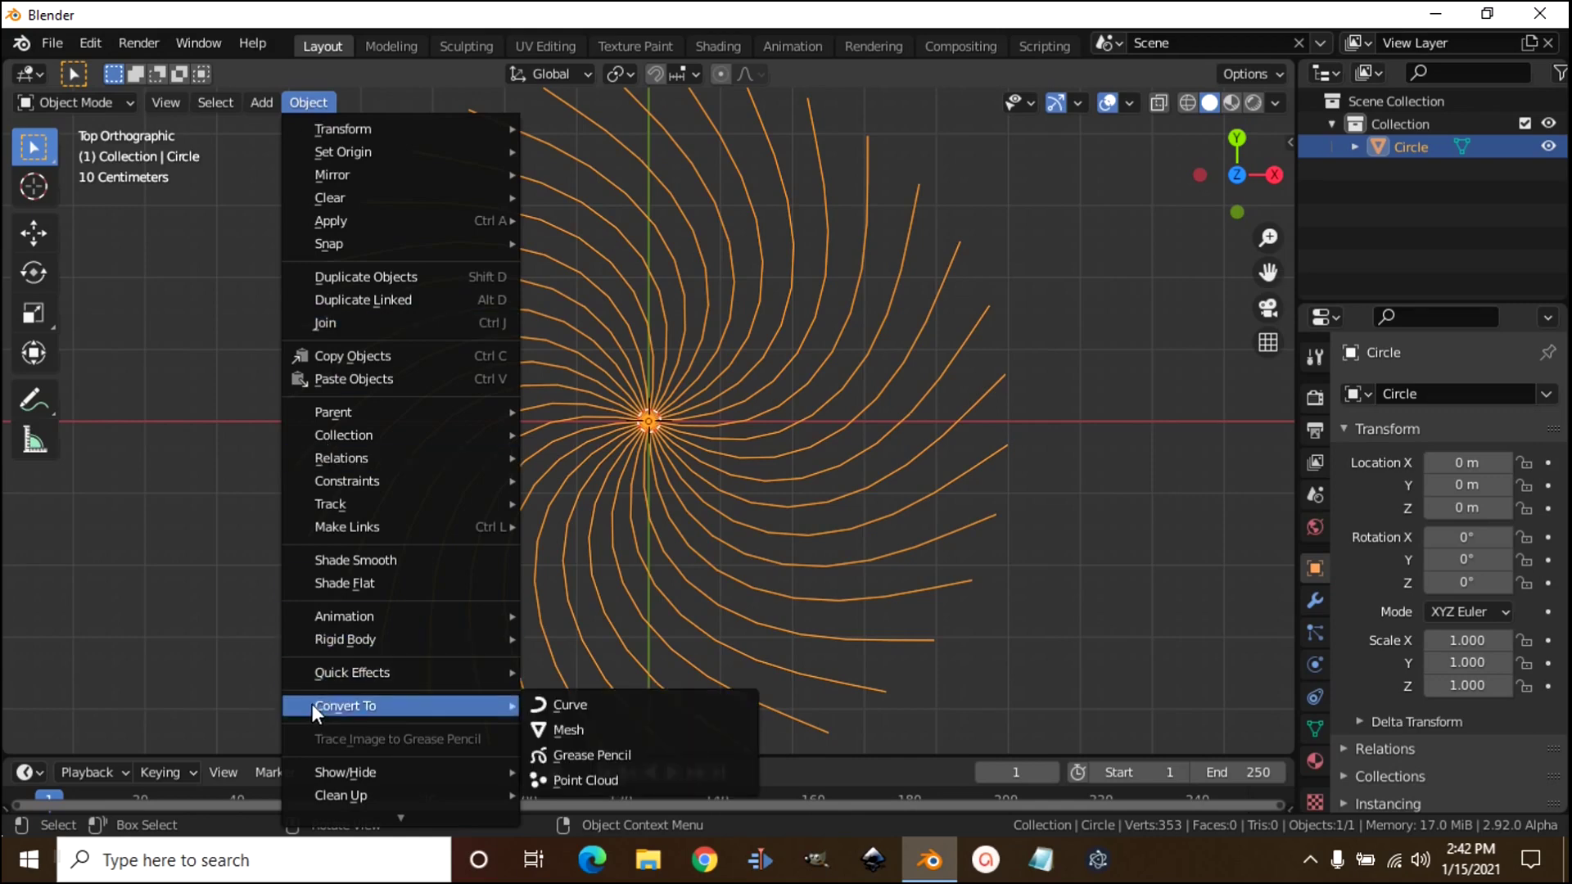
click(572, 705)
- In Edit Mode, separate two neighbouring linked spiral arms into their own curve object, and return to Object Mode
click(71, 101)
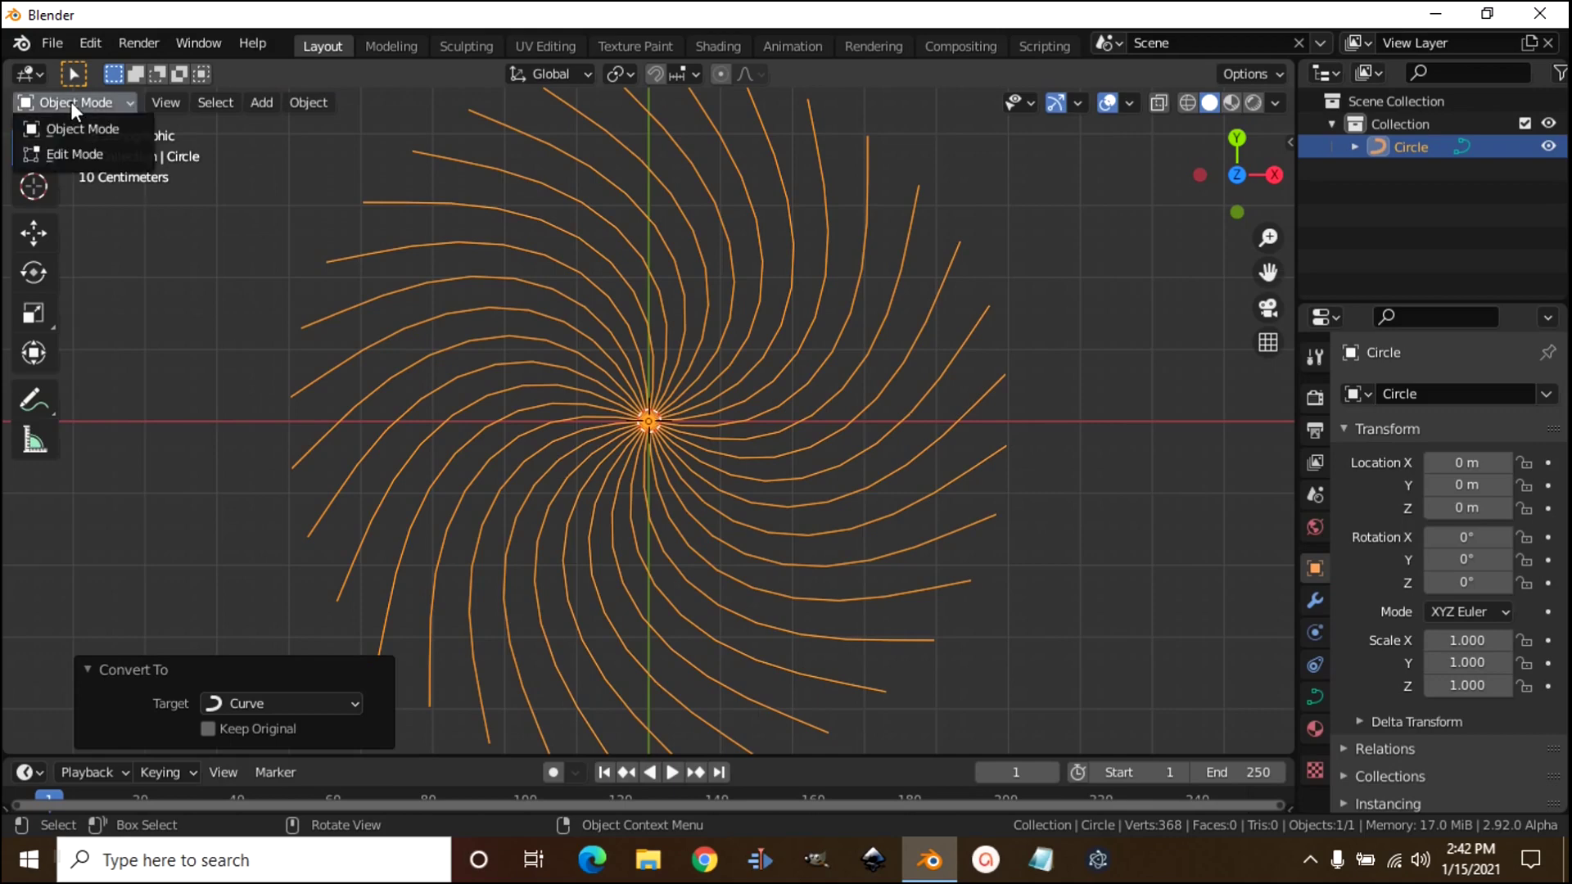
click(70, 154)
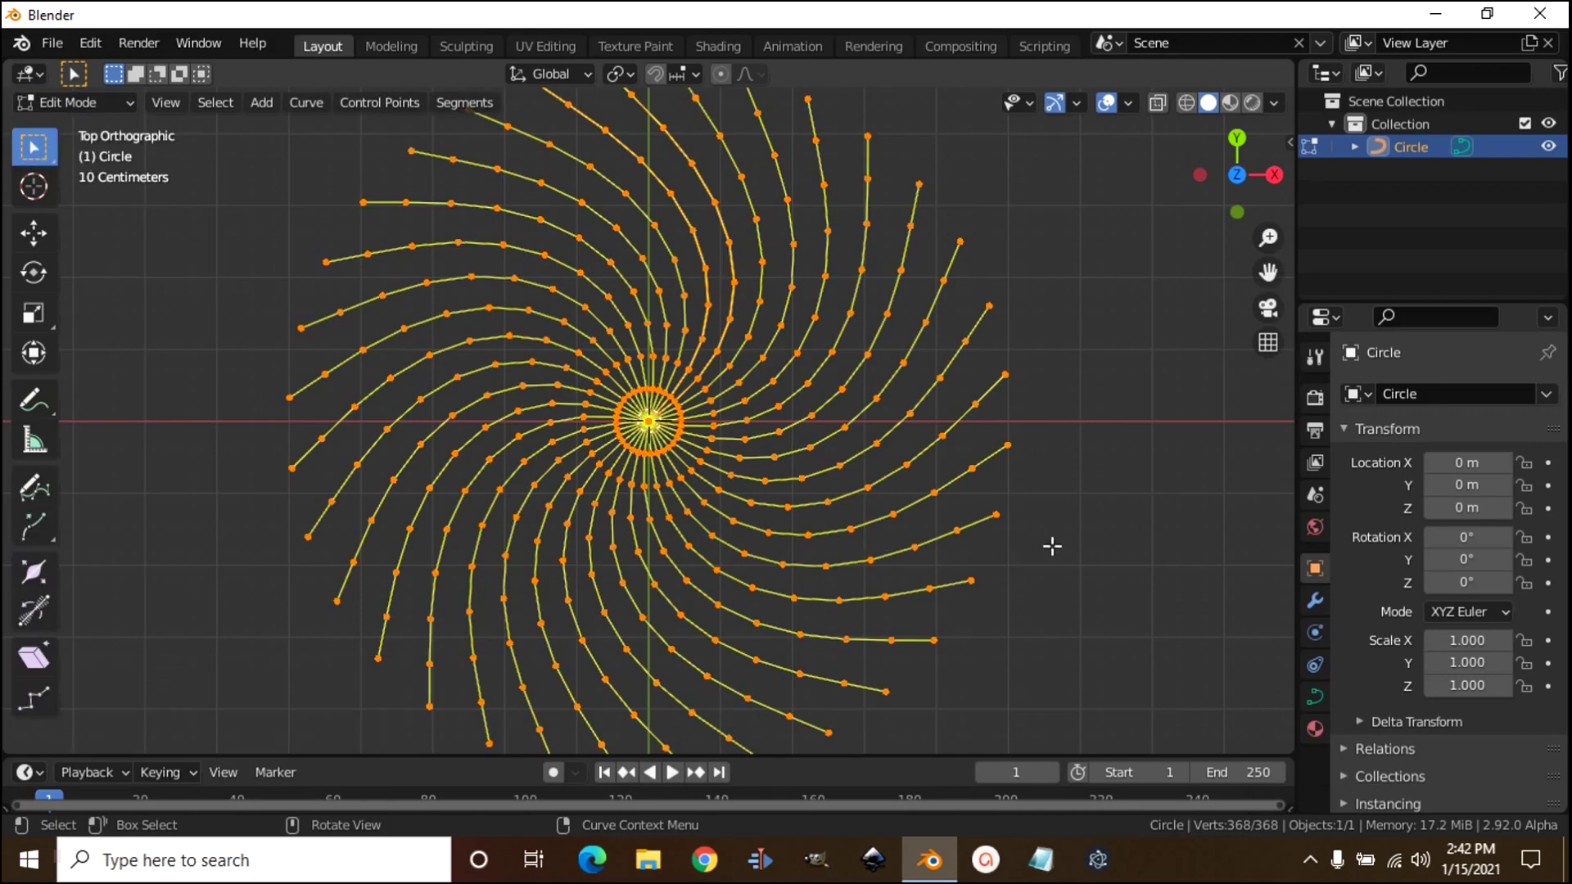
key(alt+a)
click(773, 475)
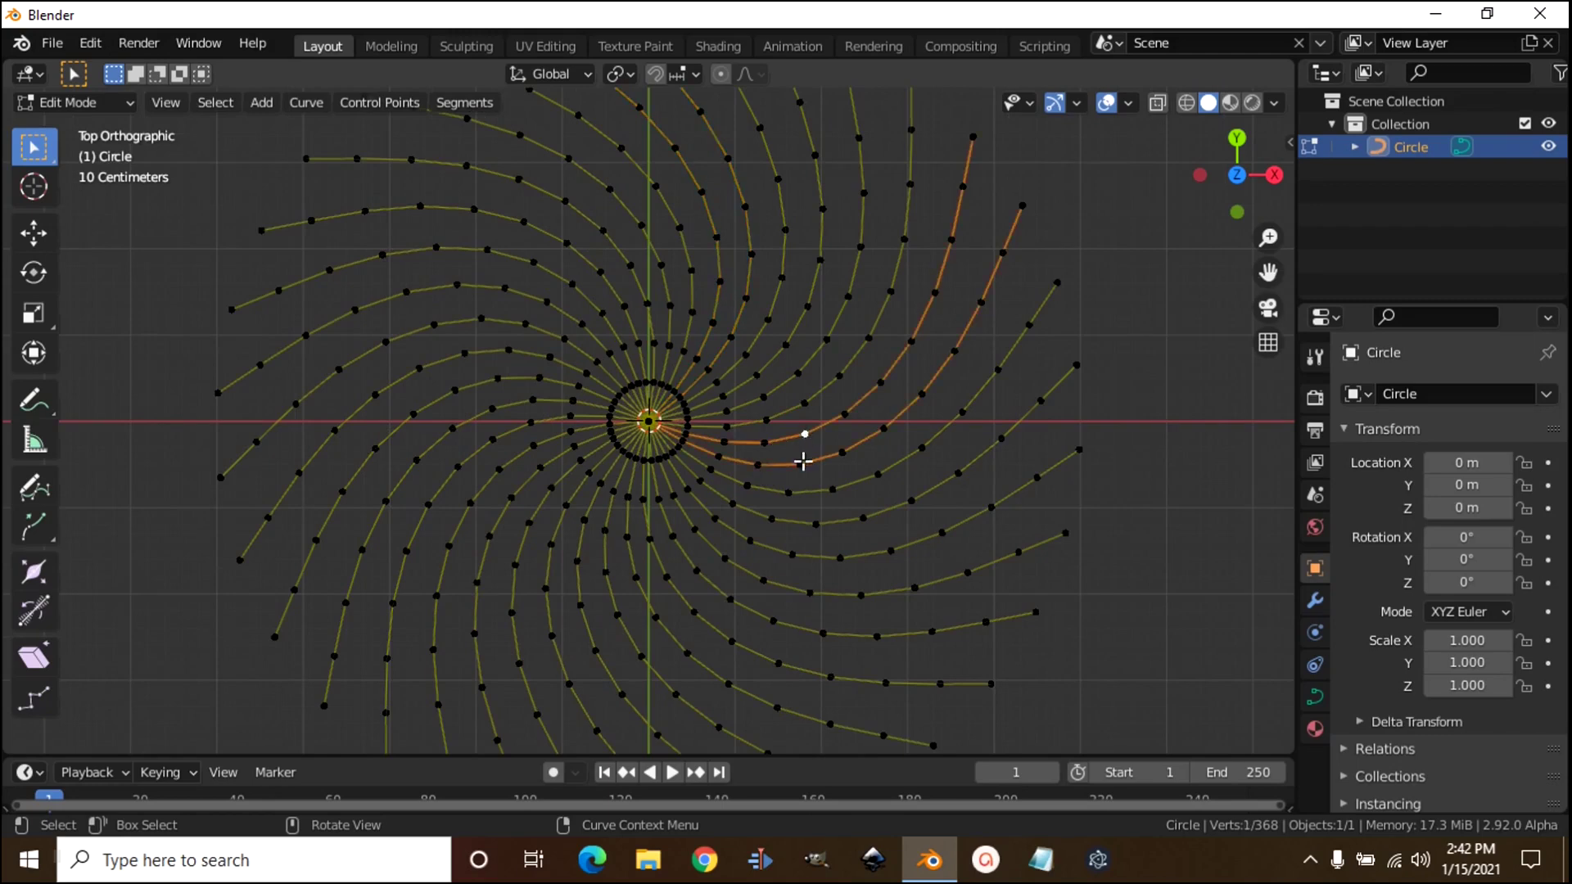
key(l)
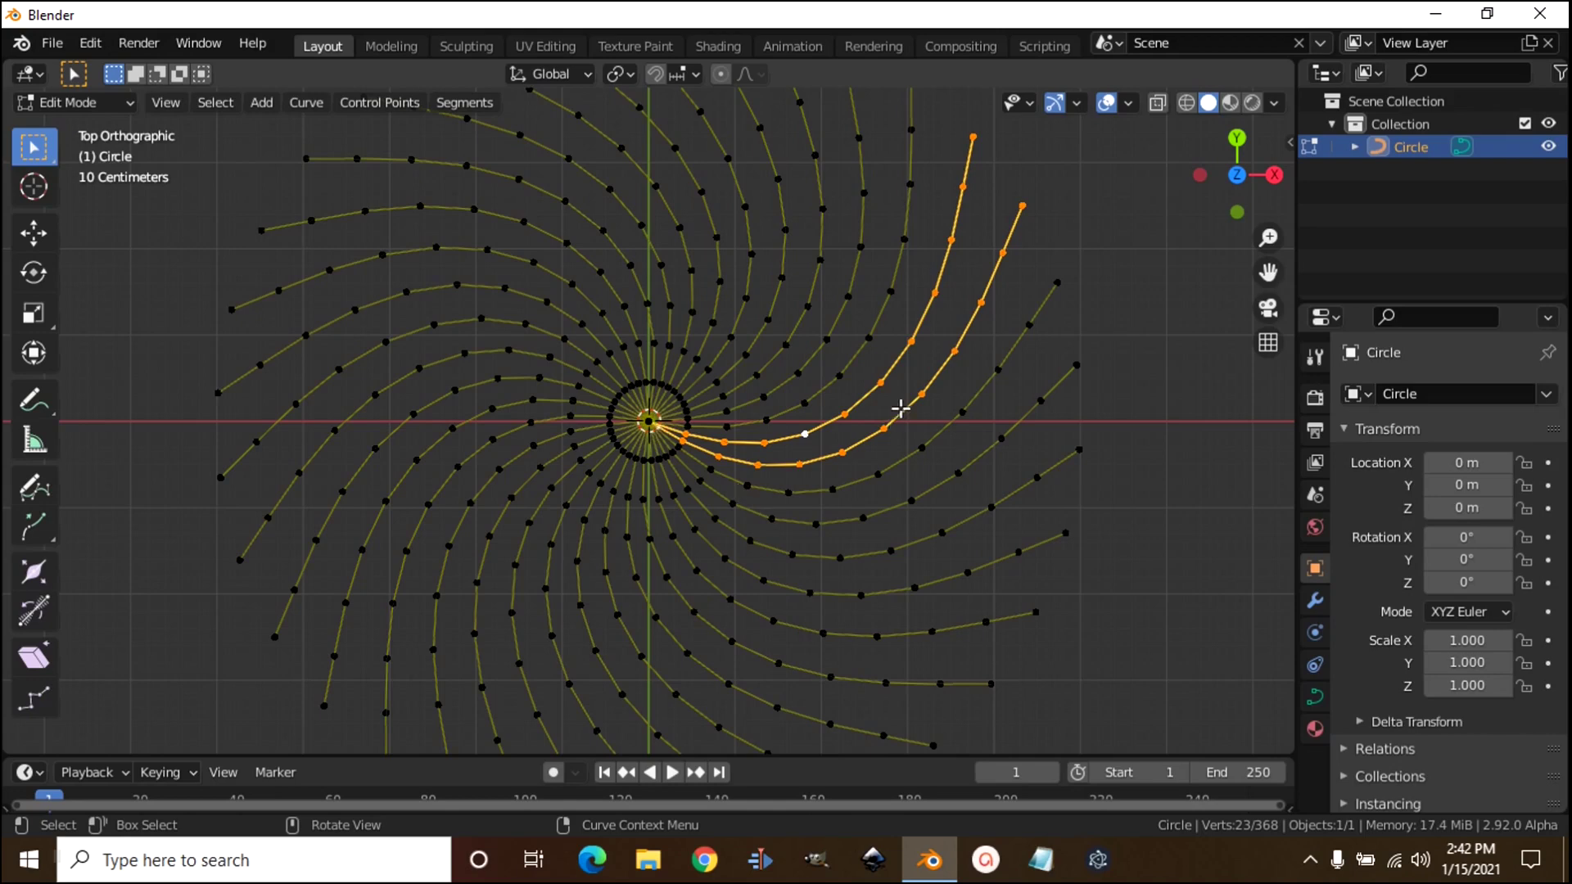
key(p)
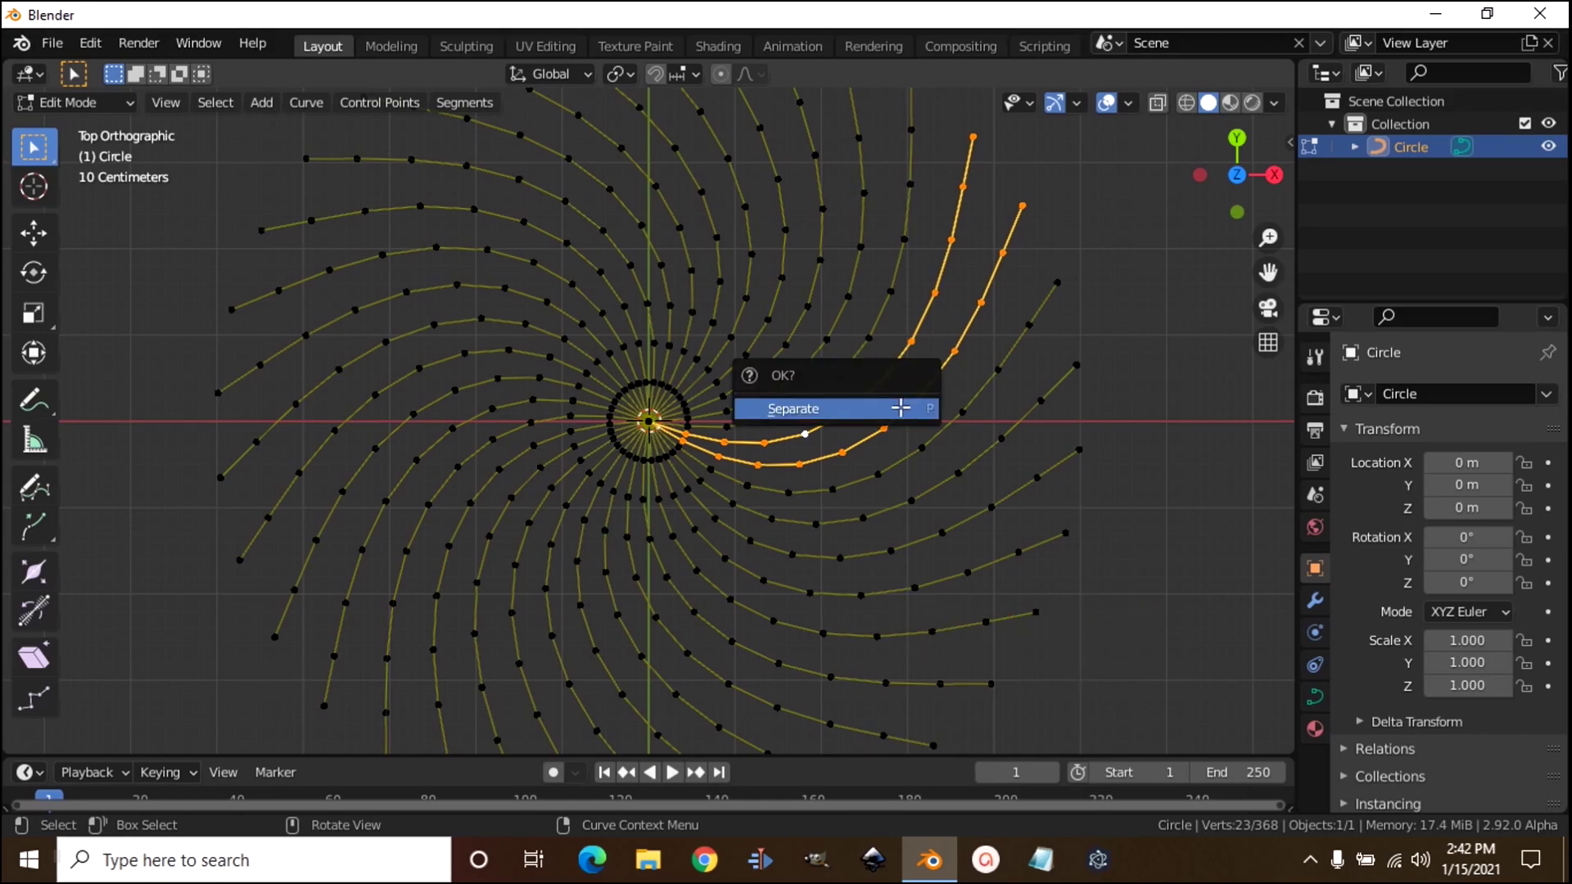
click(819, 420)
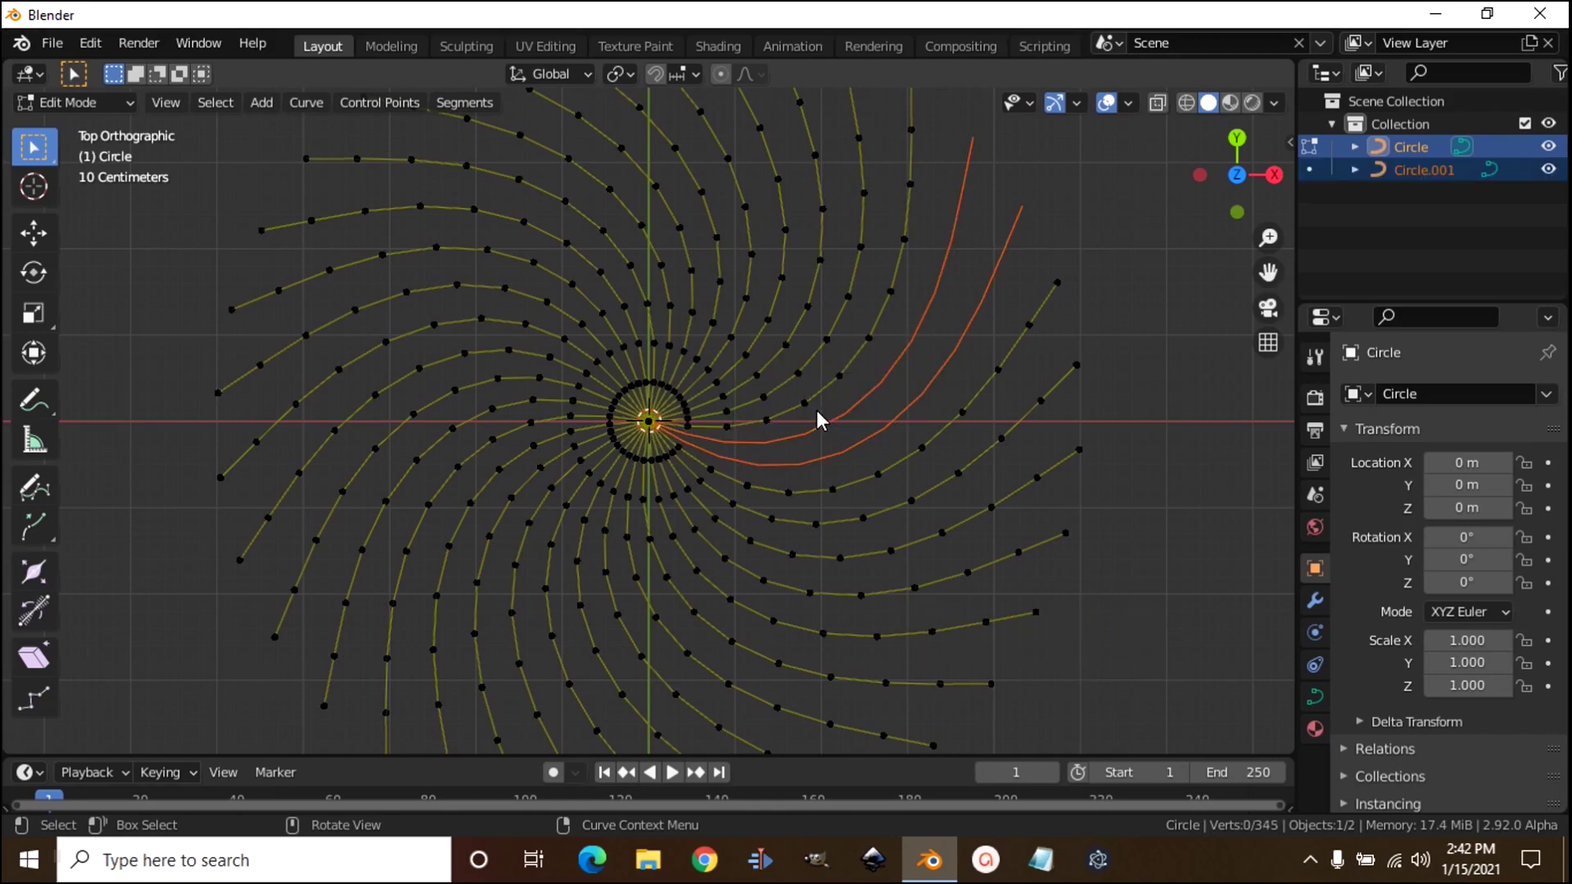
click(101, 104)
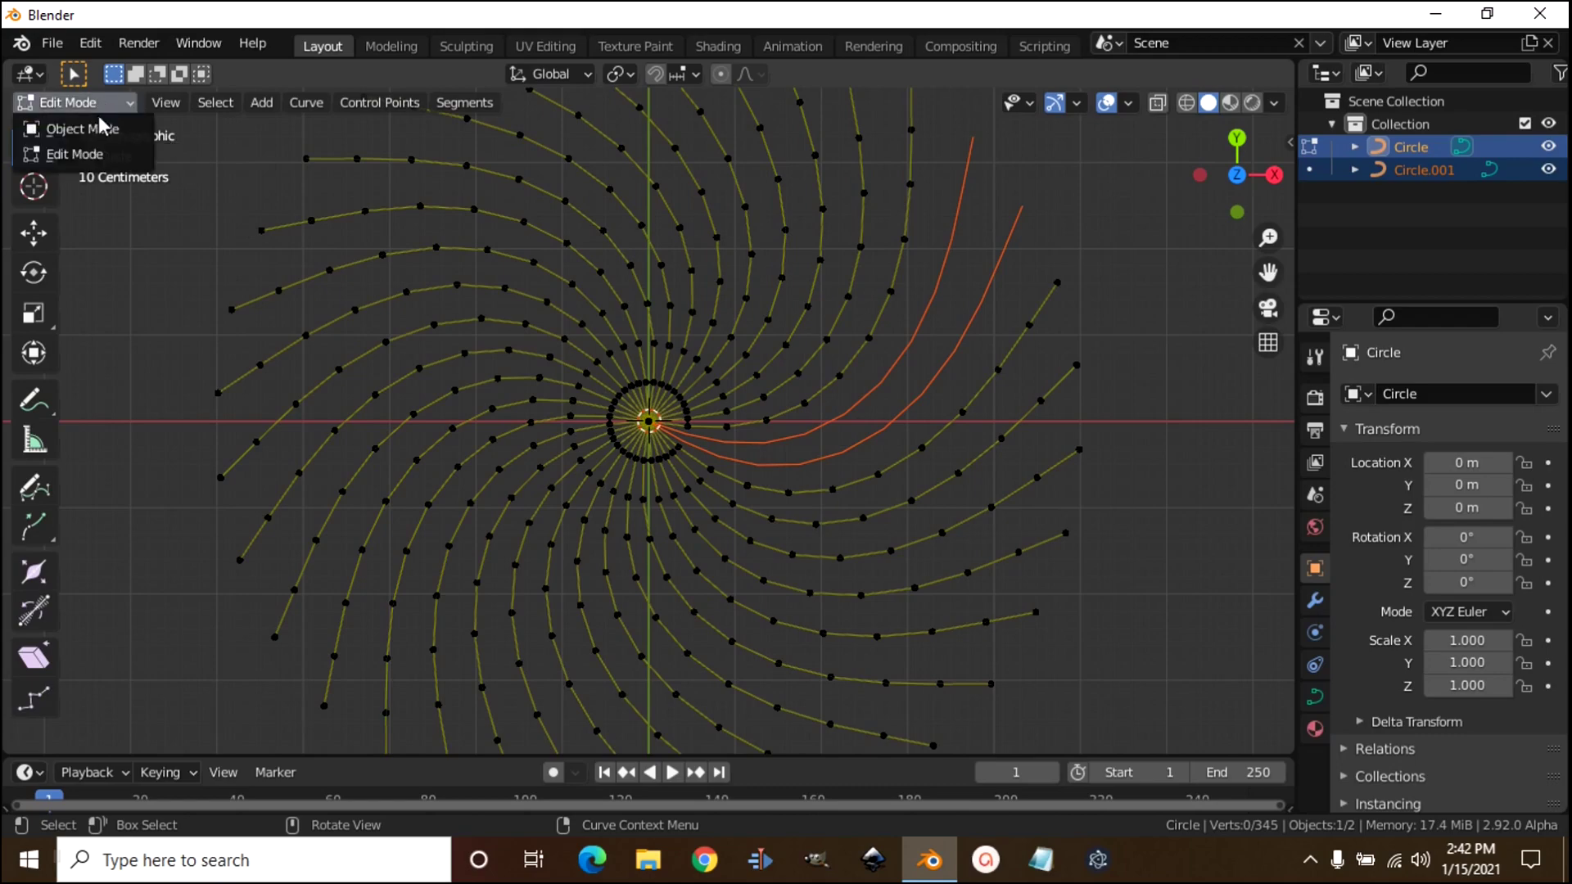
click(90, 129)
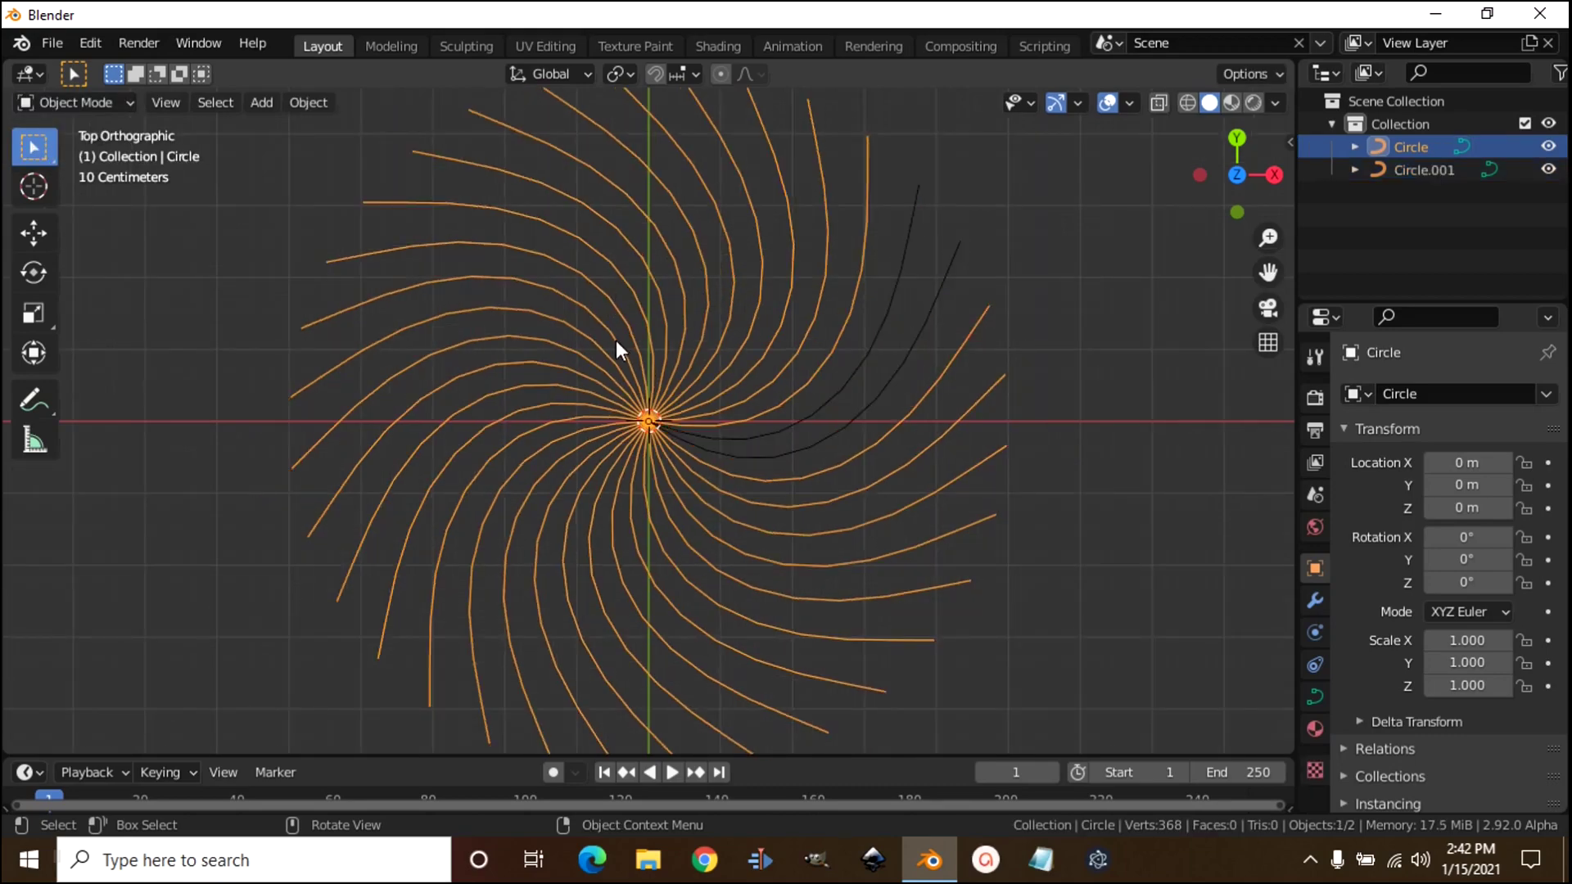
- Delete the remaining swirl curve, keeping the separated pair of arms, and add a Bezier curve at the origin
key(Delete)
scroll(785, 464, up, 3)
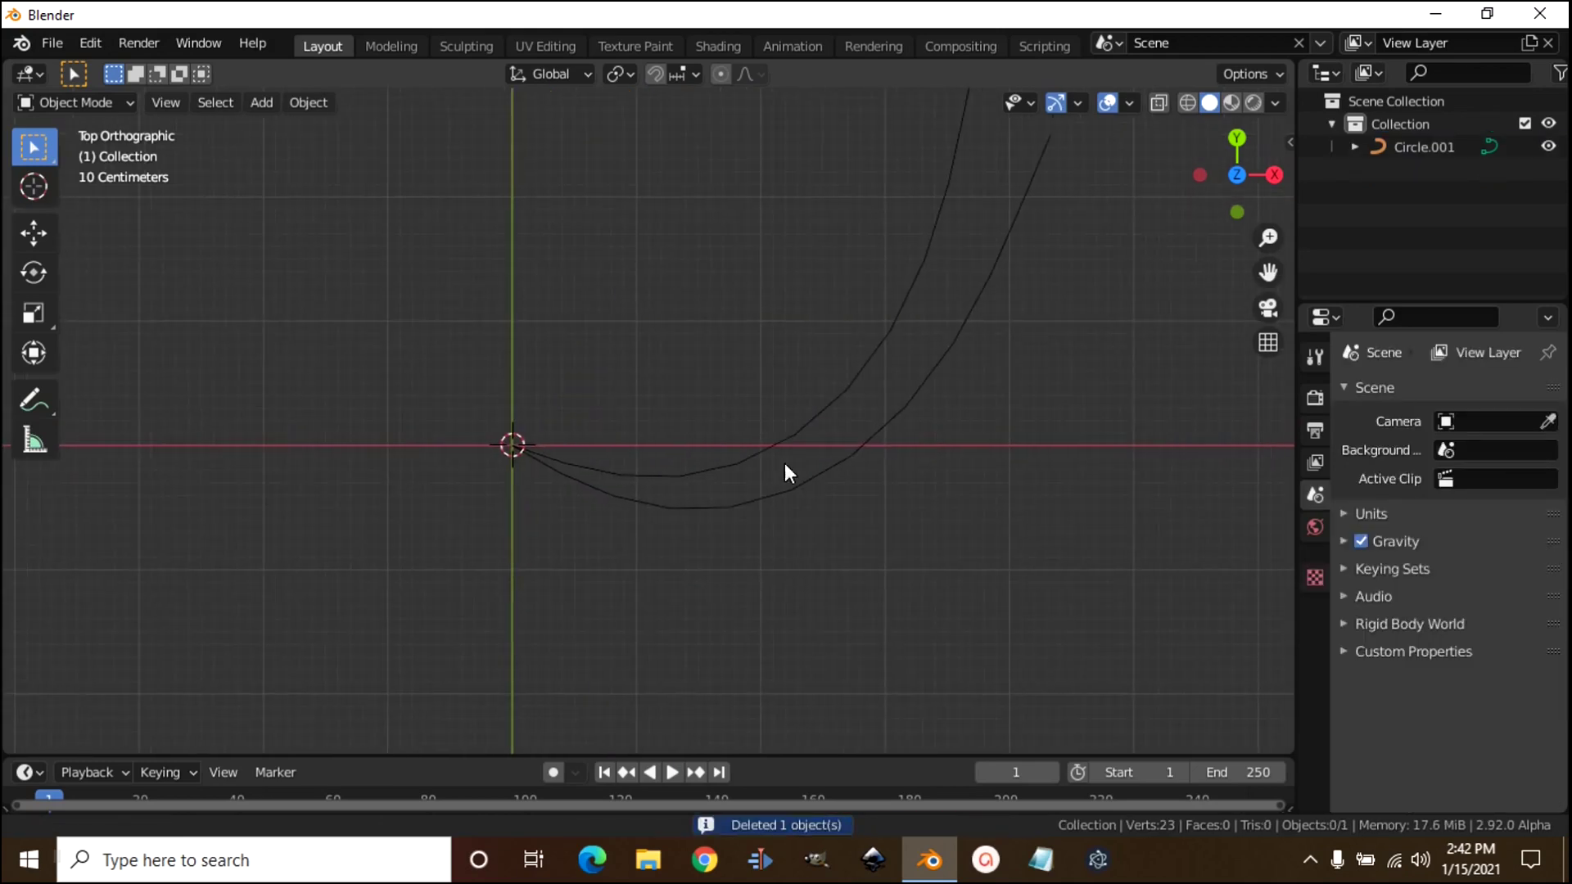
key(shift+a)
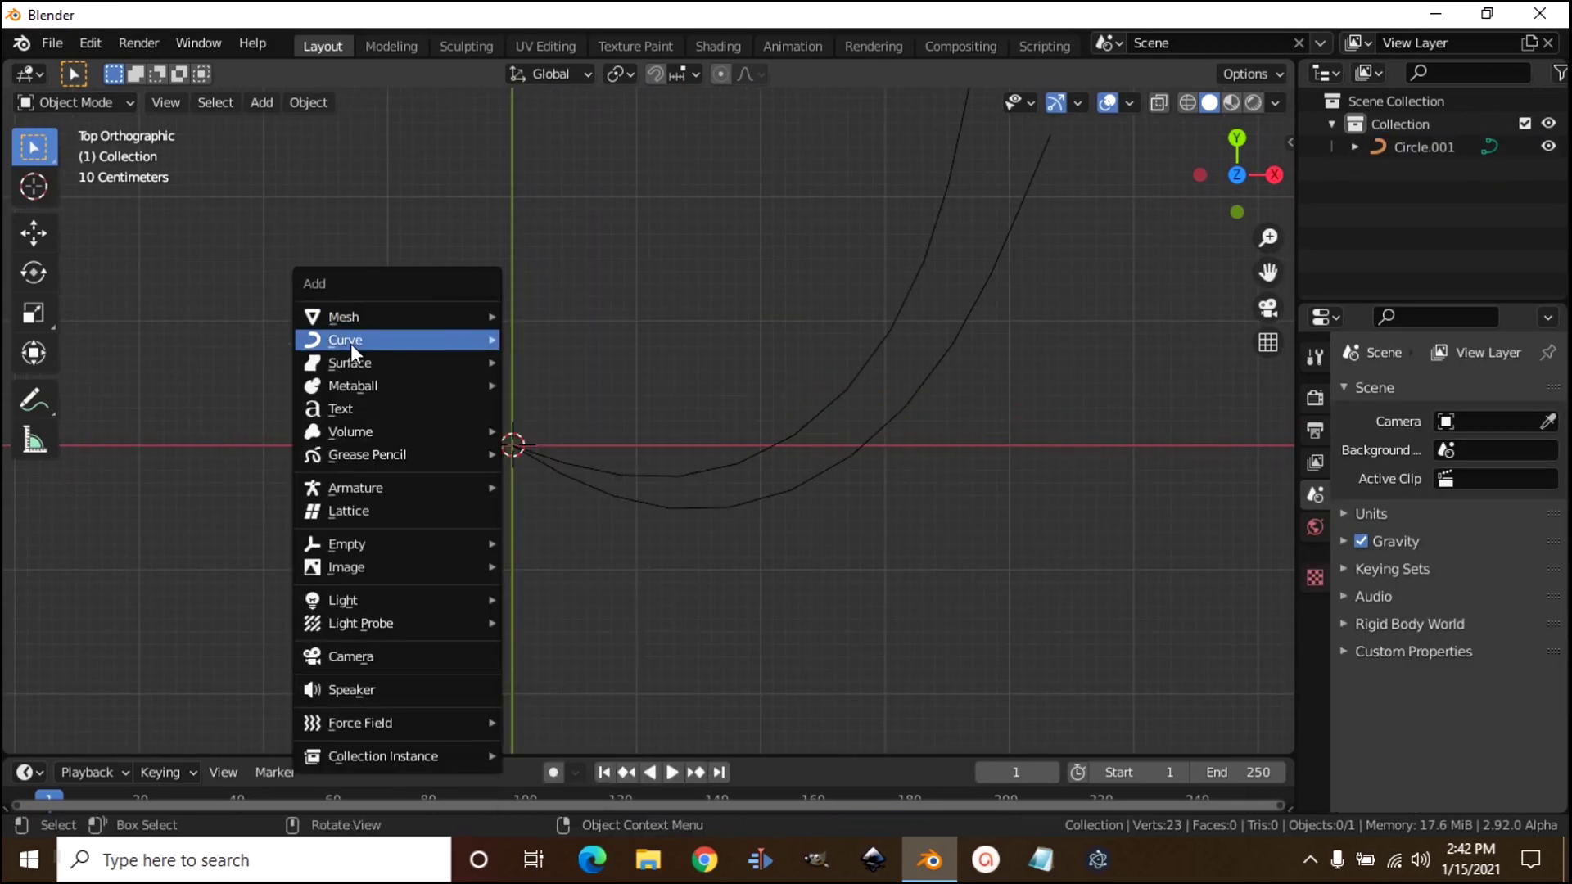
mouse_move(331, 346)
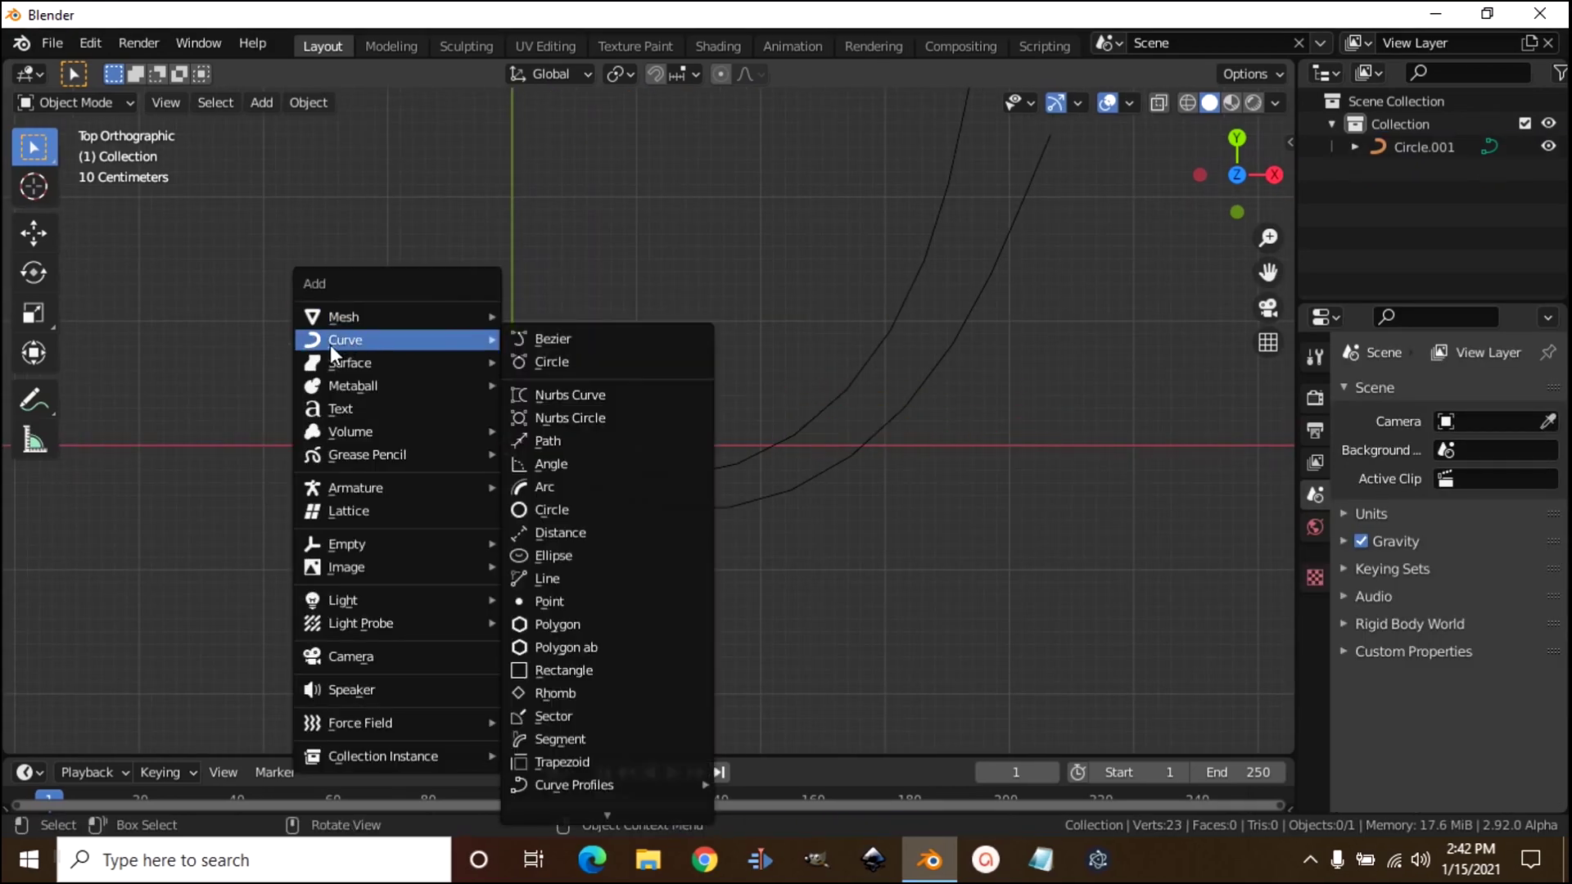
click(577, 337)
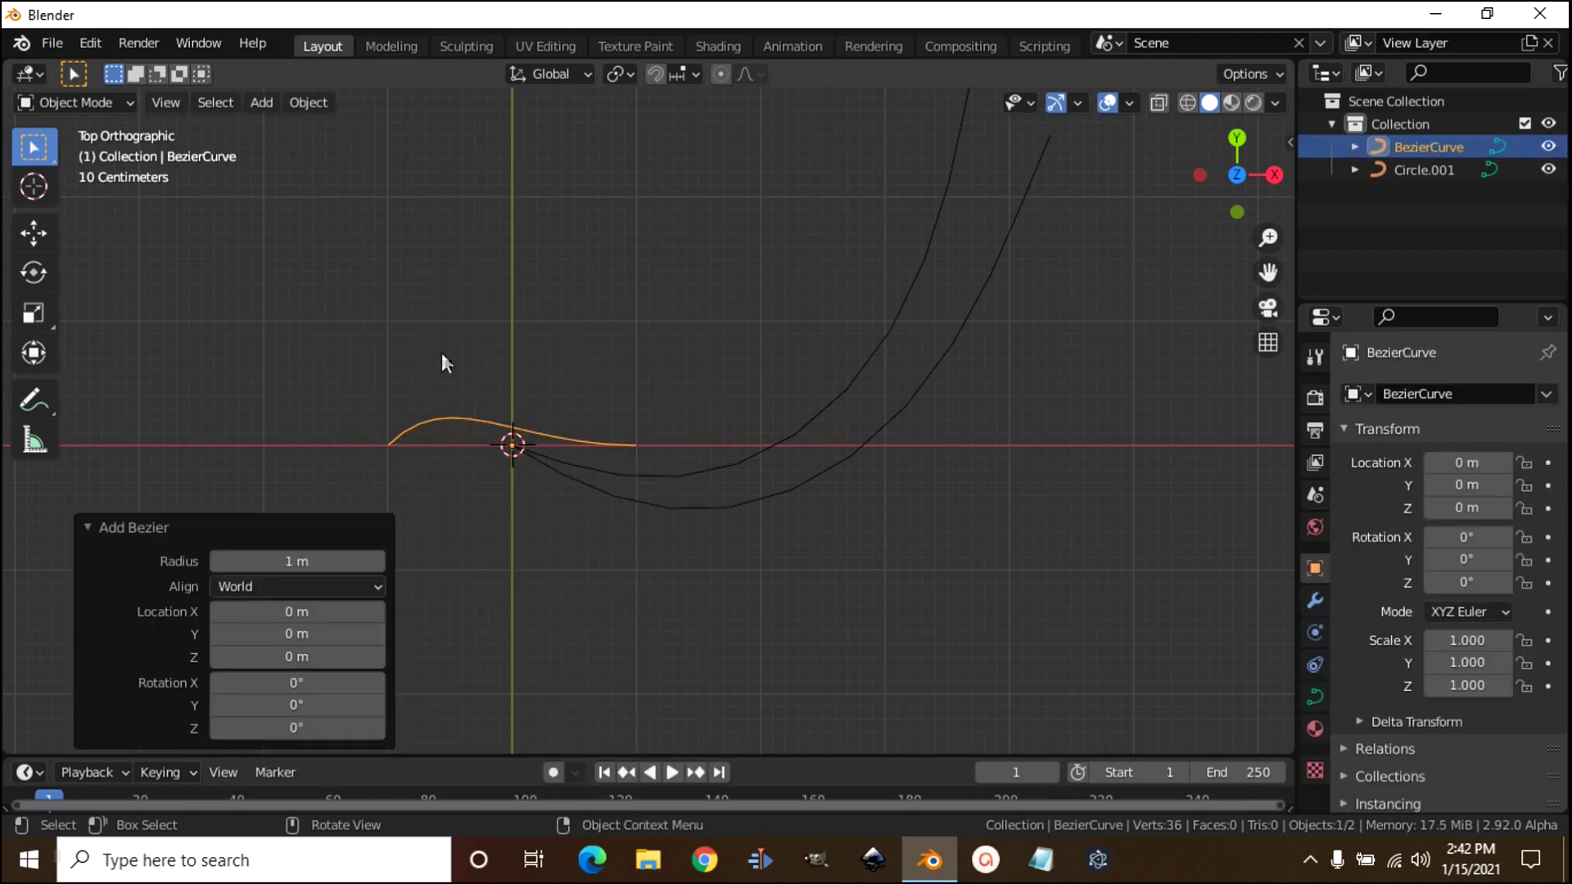
- In Edit Mode, set the handle type of the Bezier curve's control points to Vector
click(97, 102)
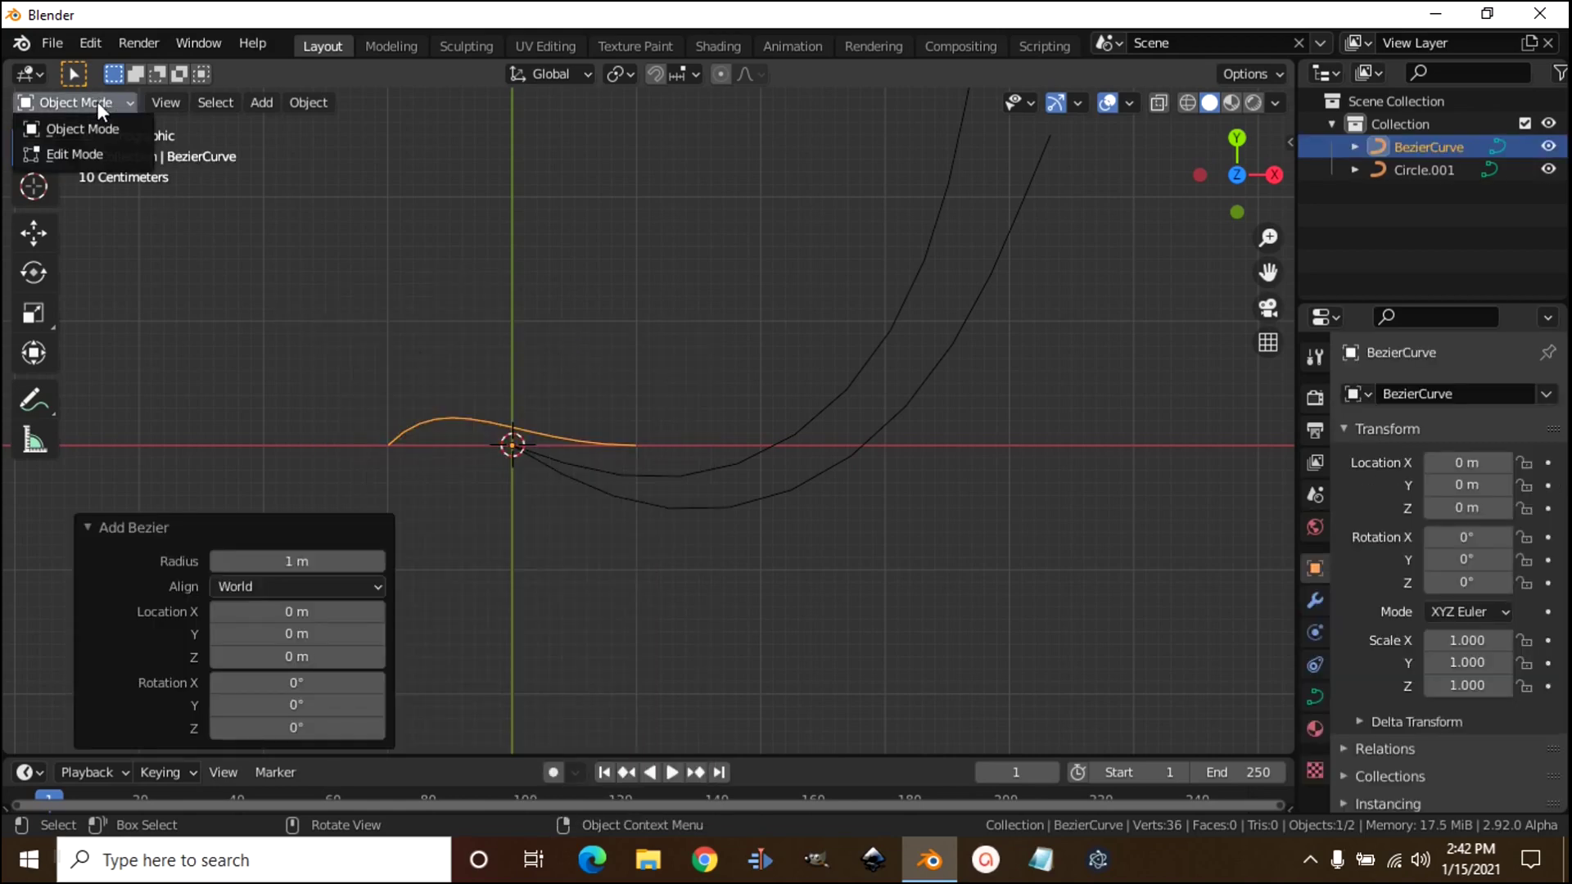
click(81, 150)
key(v)
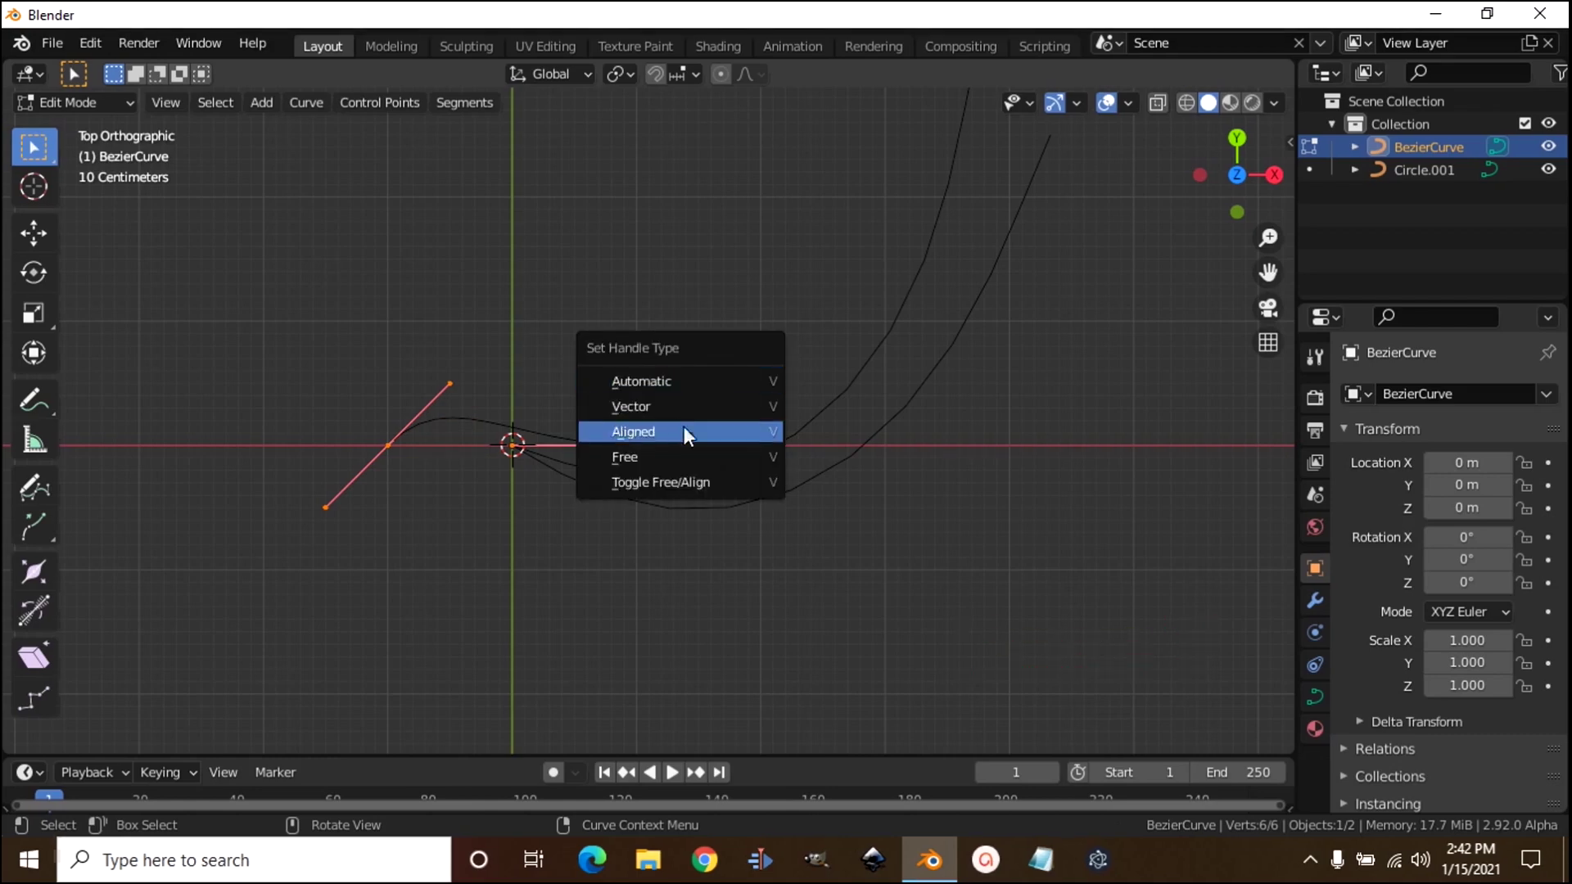
click(645, 404)
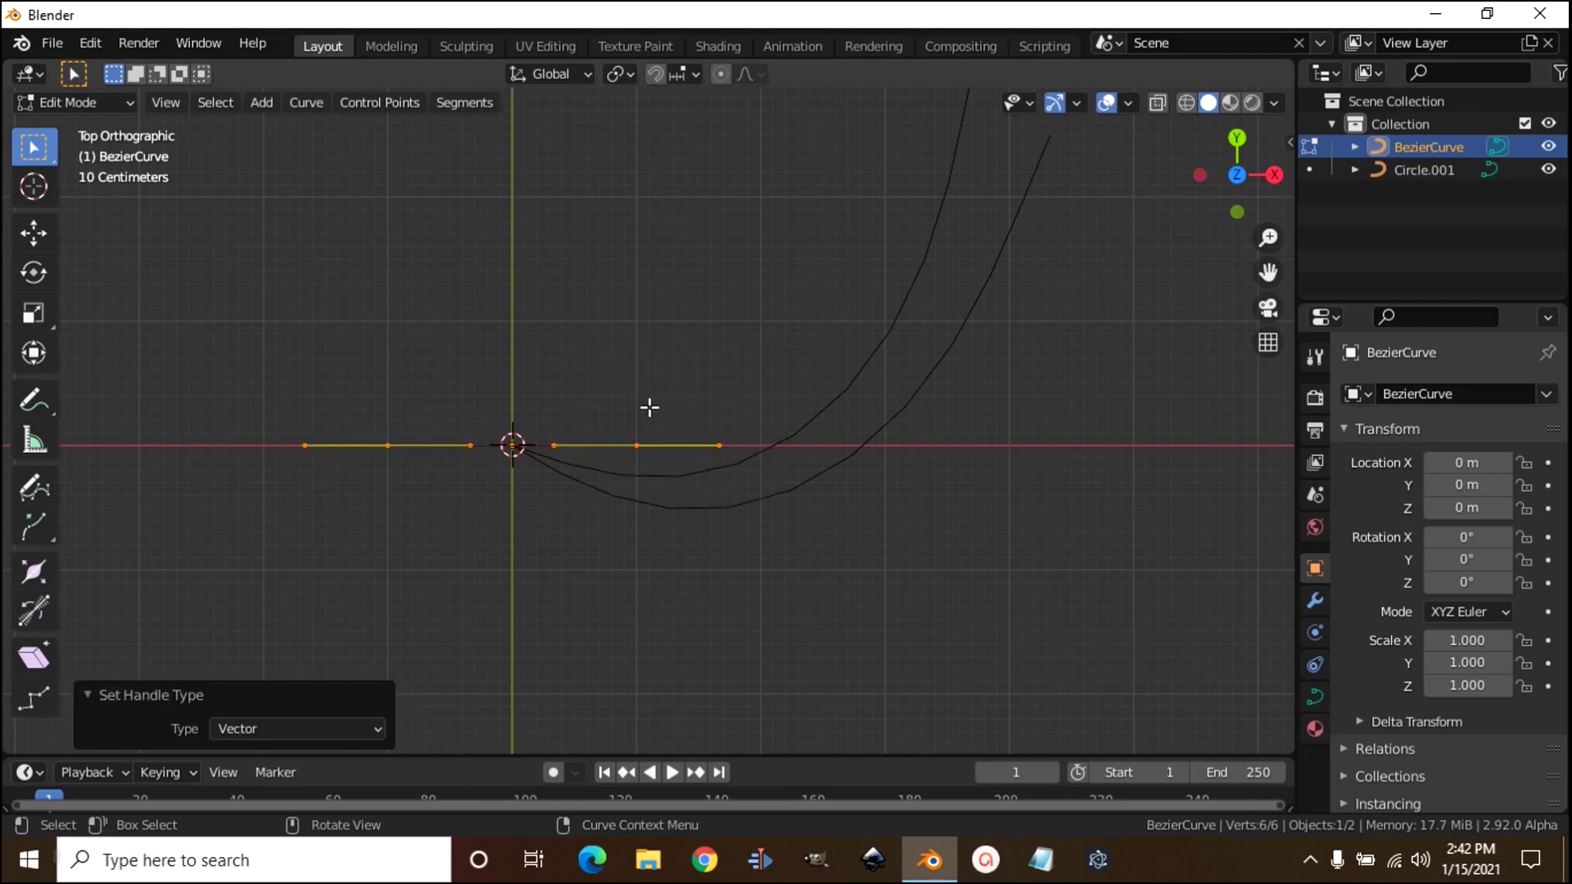
- Enable snapping with Vertex as the snap target
click(655, 75)
click(686, 81)
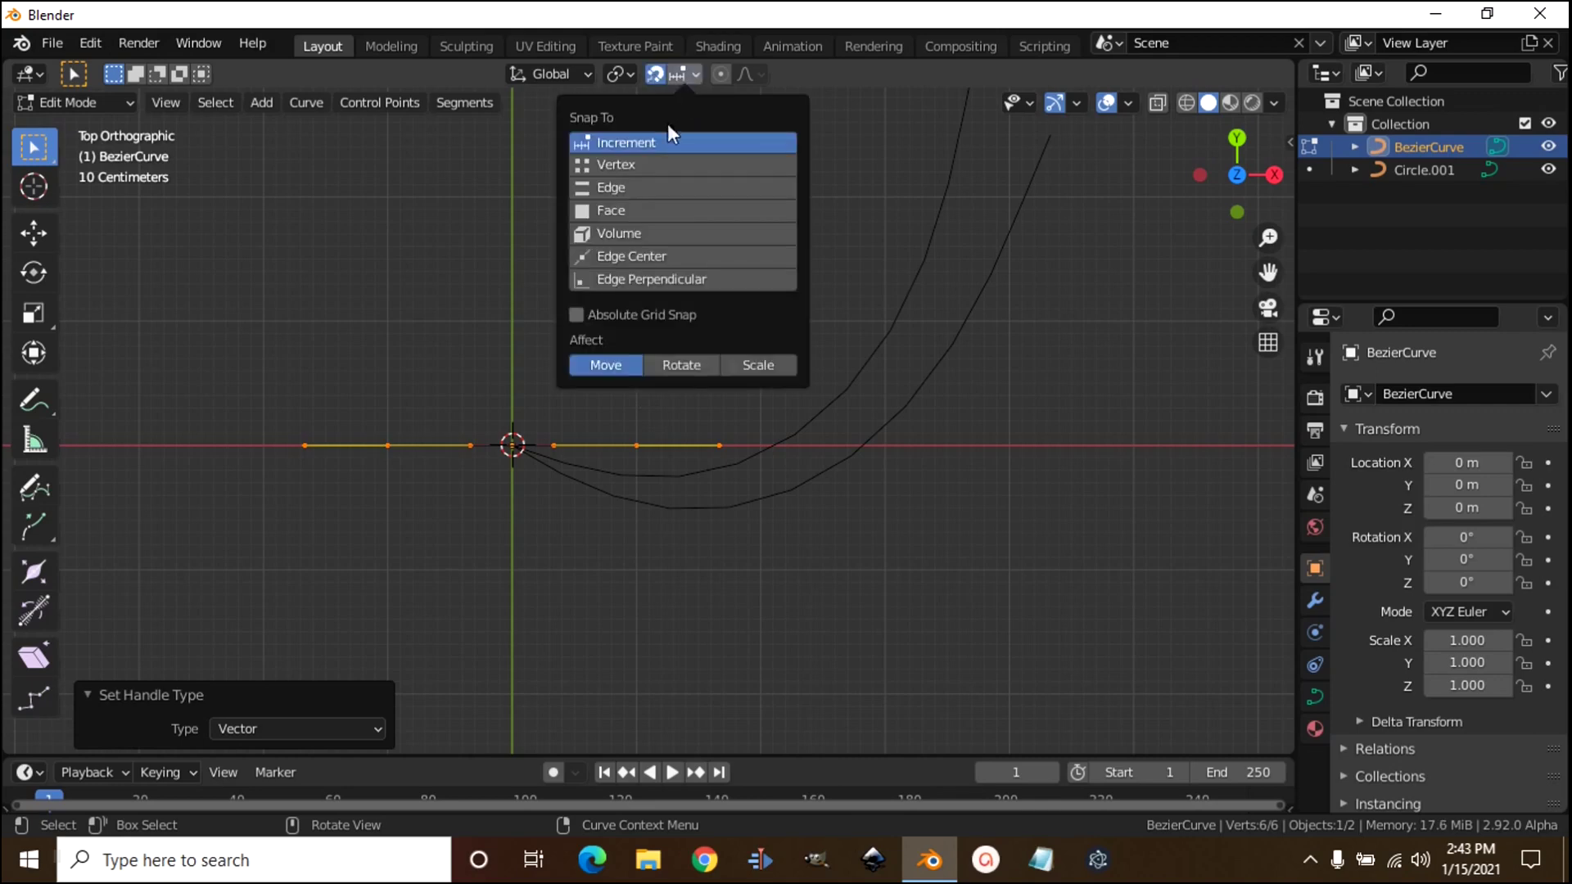
click(626, 168)
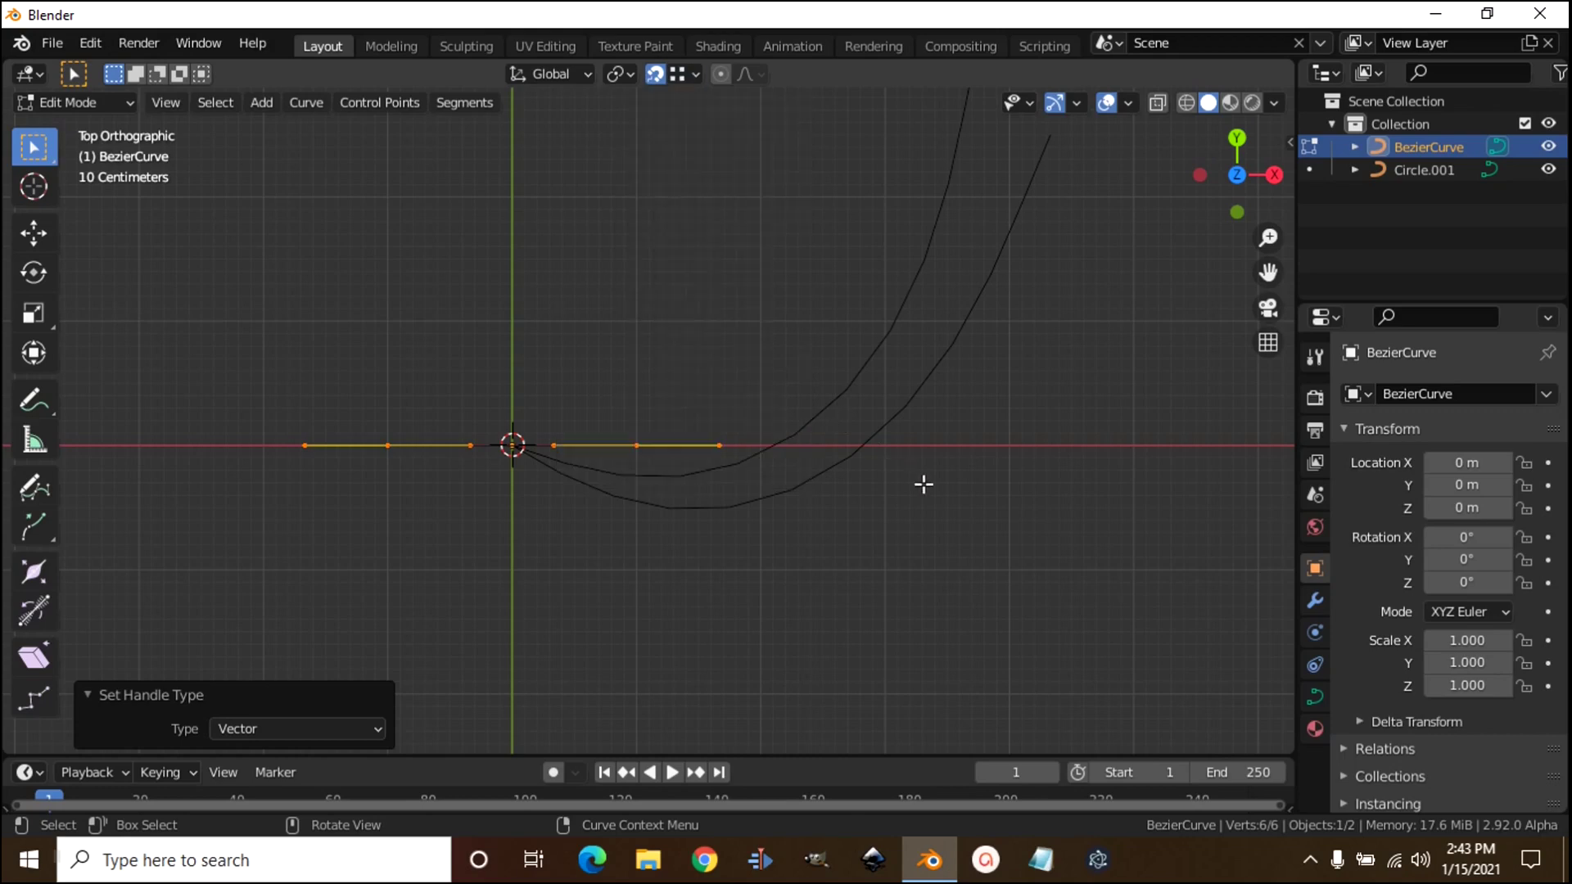
- Move the Bezier curve's end point on the positive X side onto the outer tip of the upper spiral arm
click(658, 452)
click(654, 440)
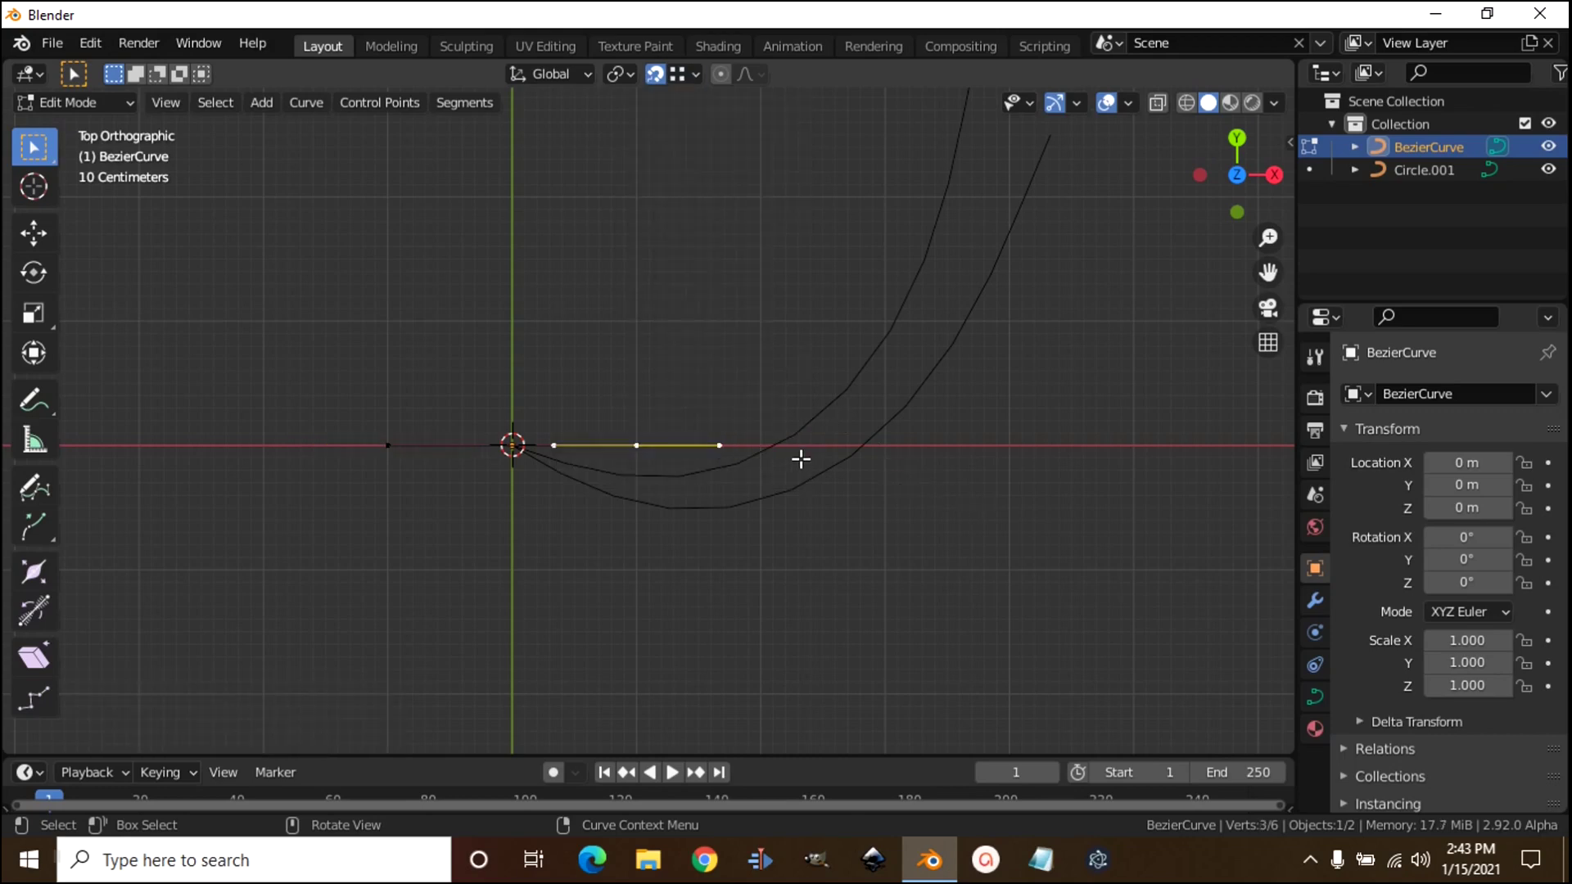
scroll(800, 456, down, 4)
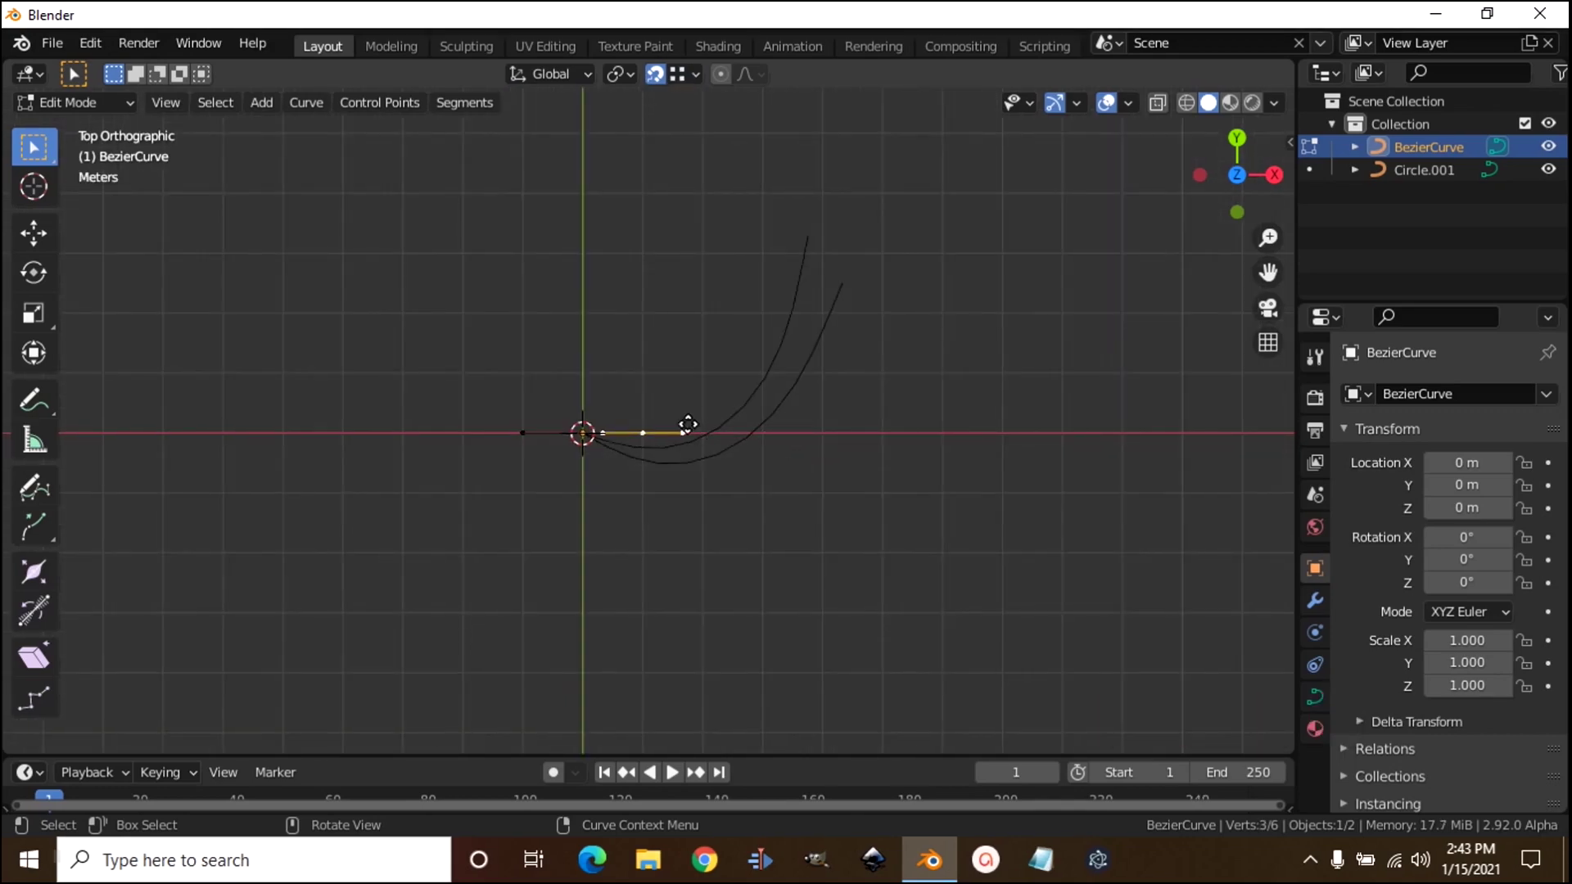
key(g)
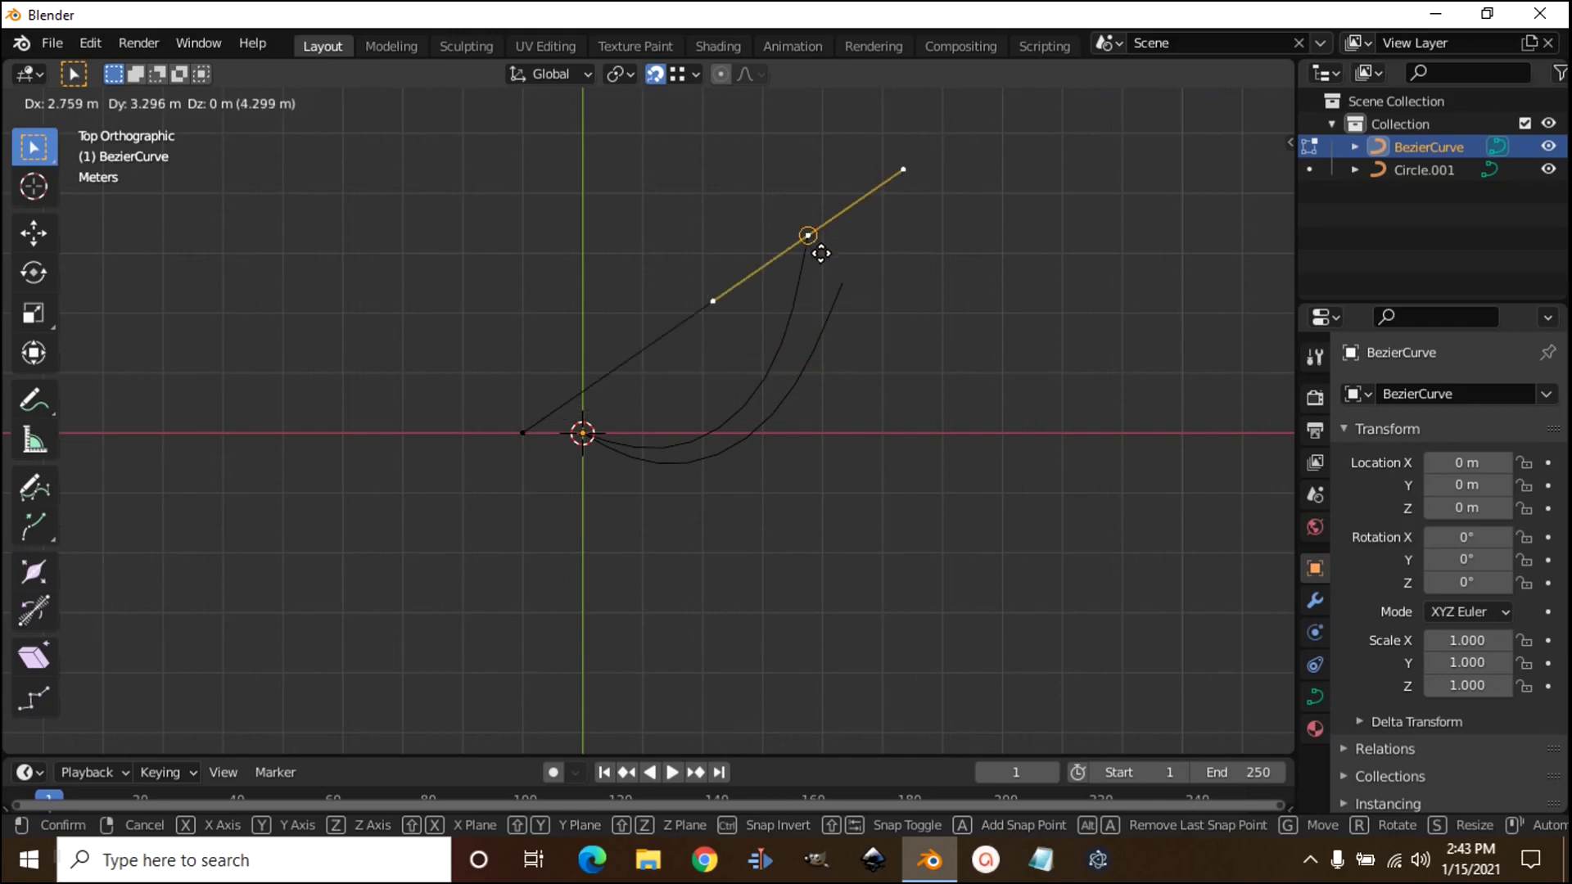
click(822, 248)
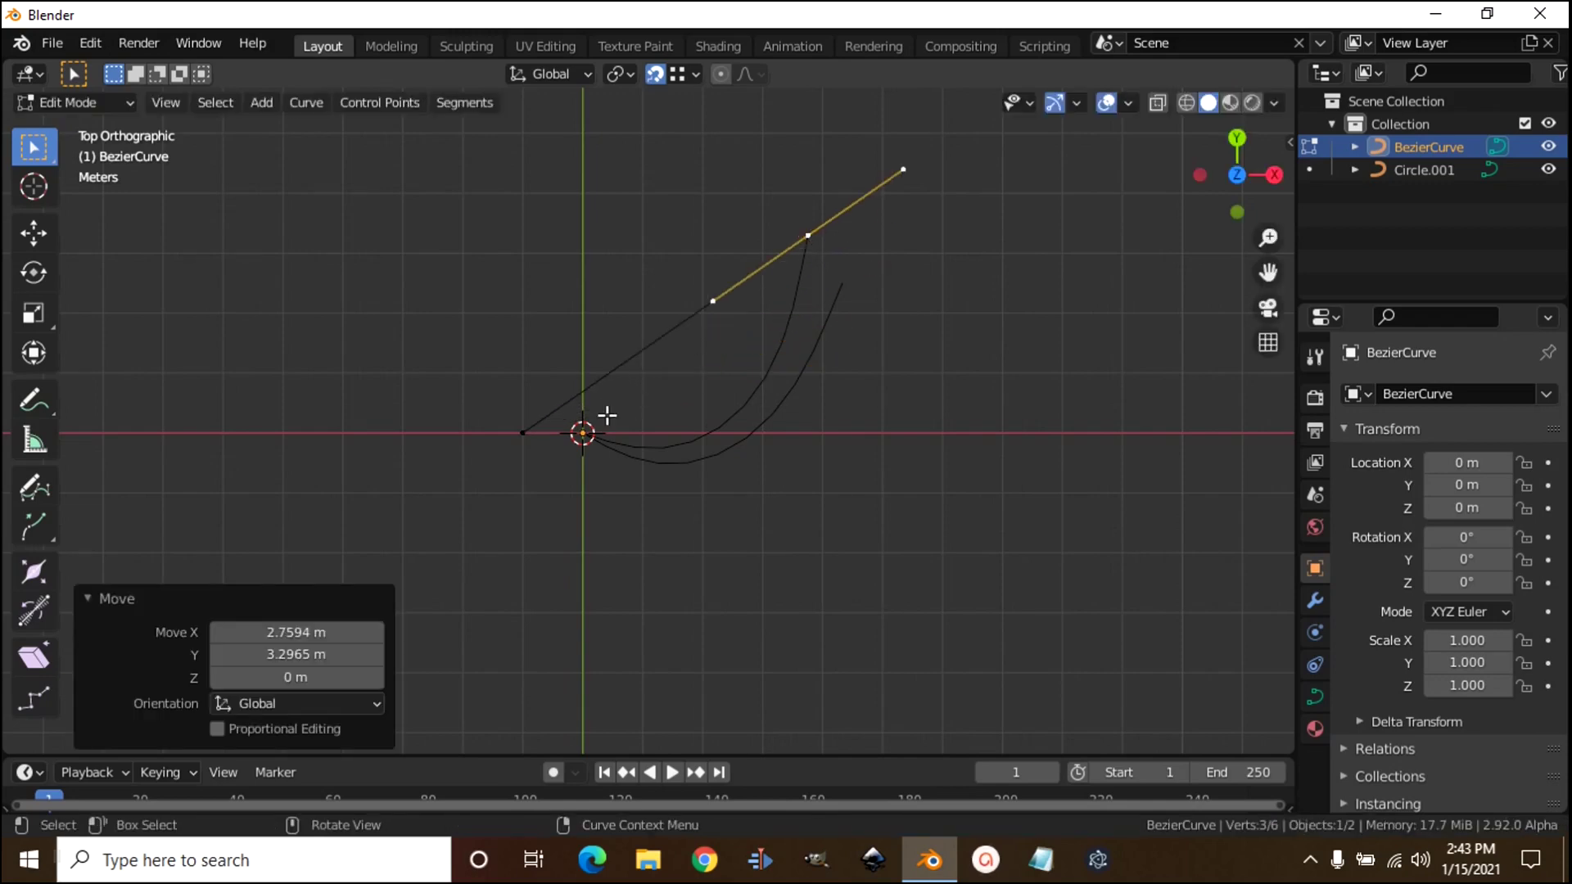
- Move the Bezier curve's other end point onto the outer tip of the lower spiral arm
click(522, 435)
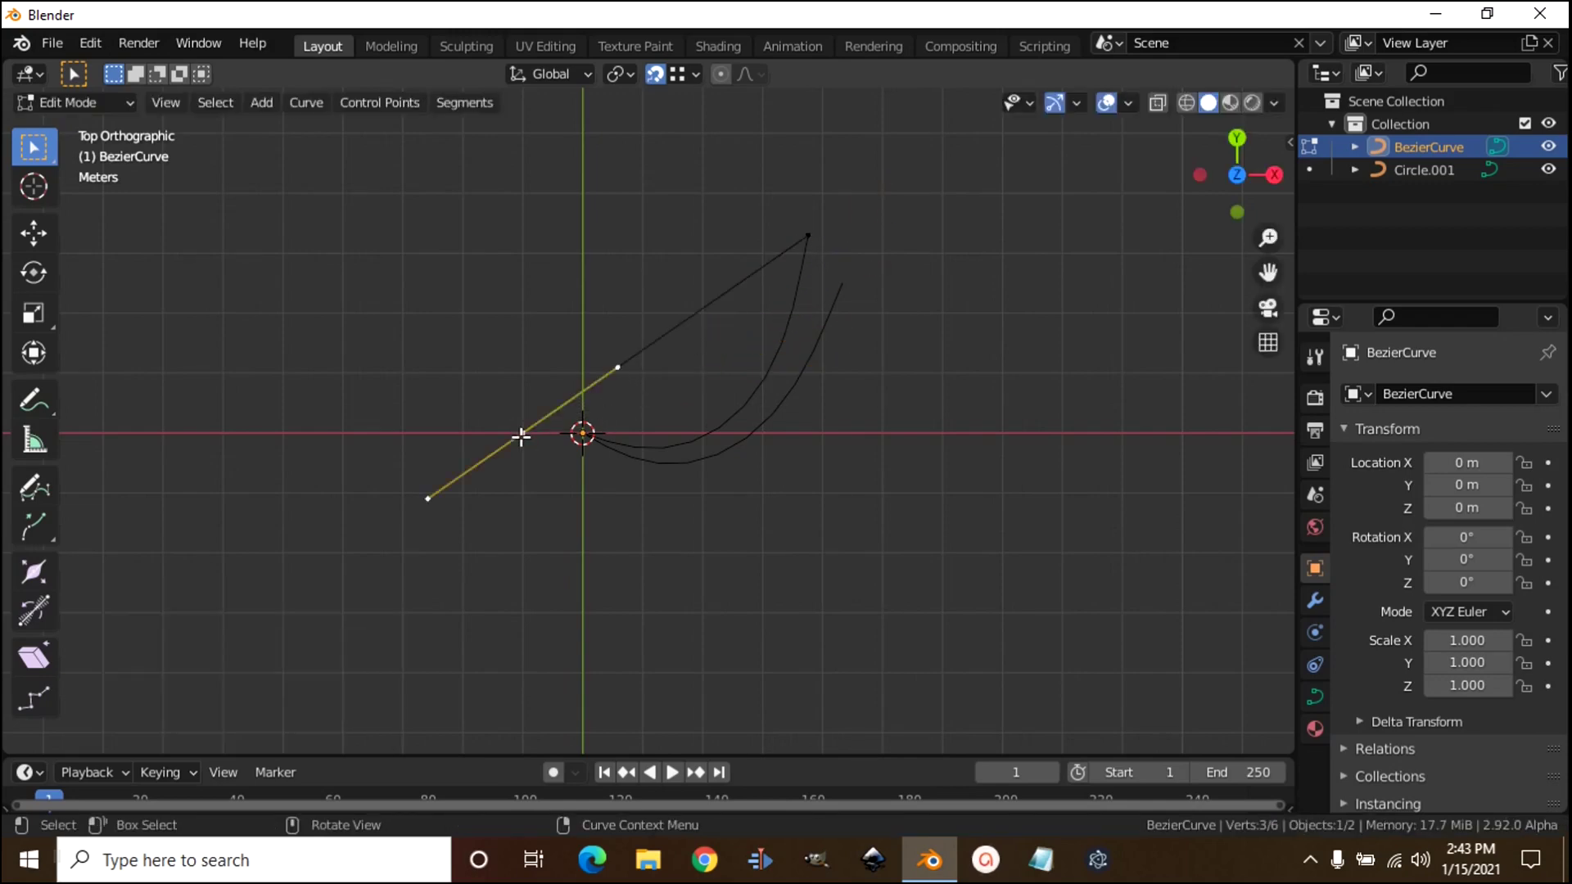
key(g)
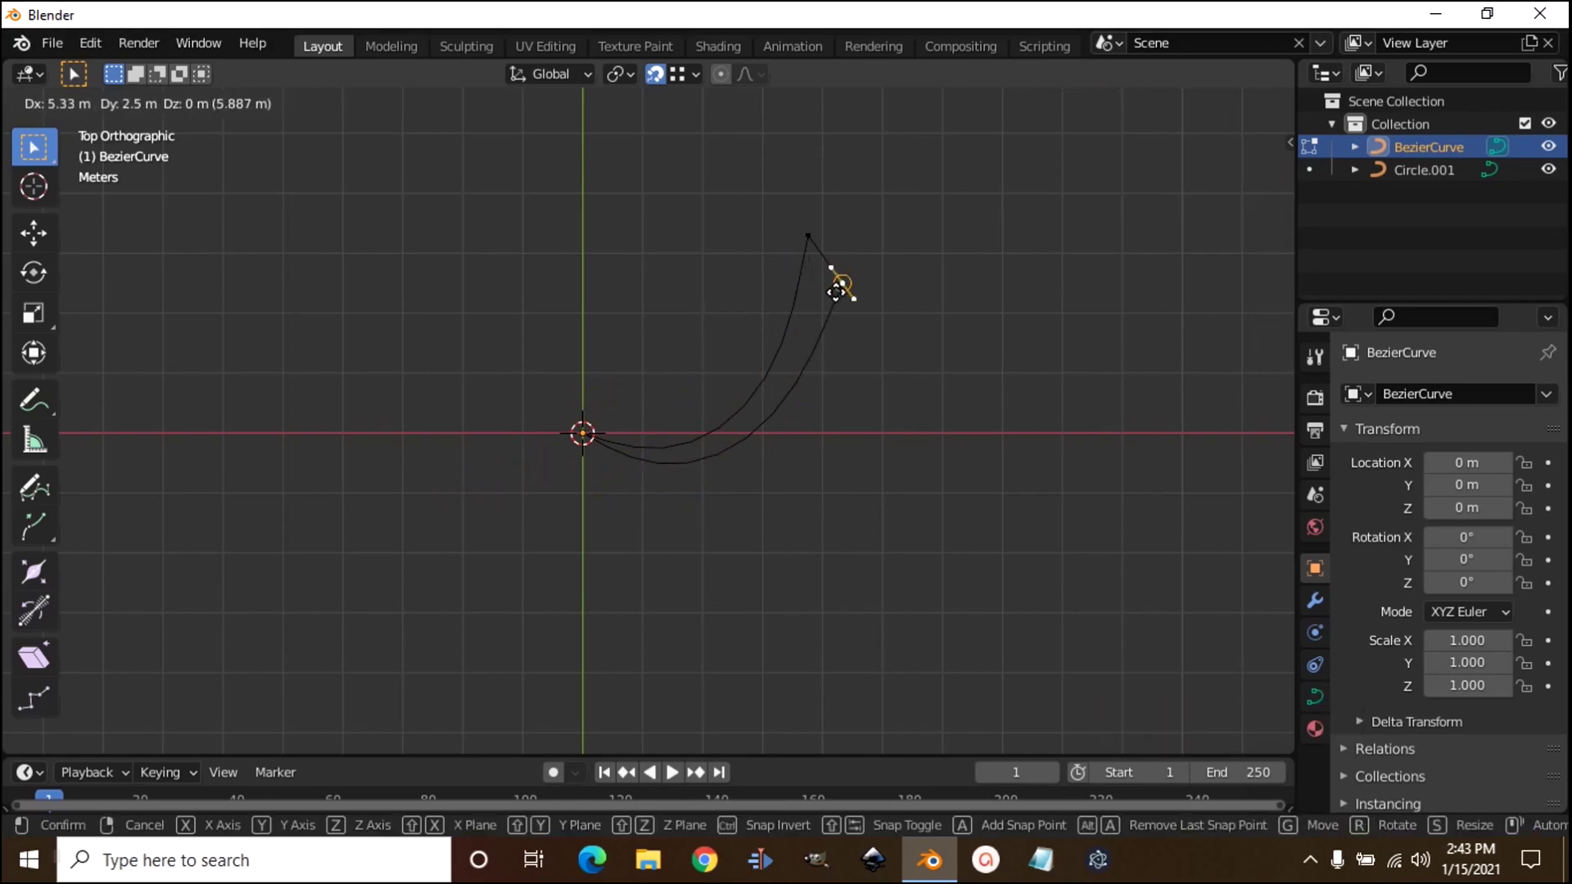
click(836, 293)
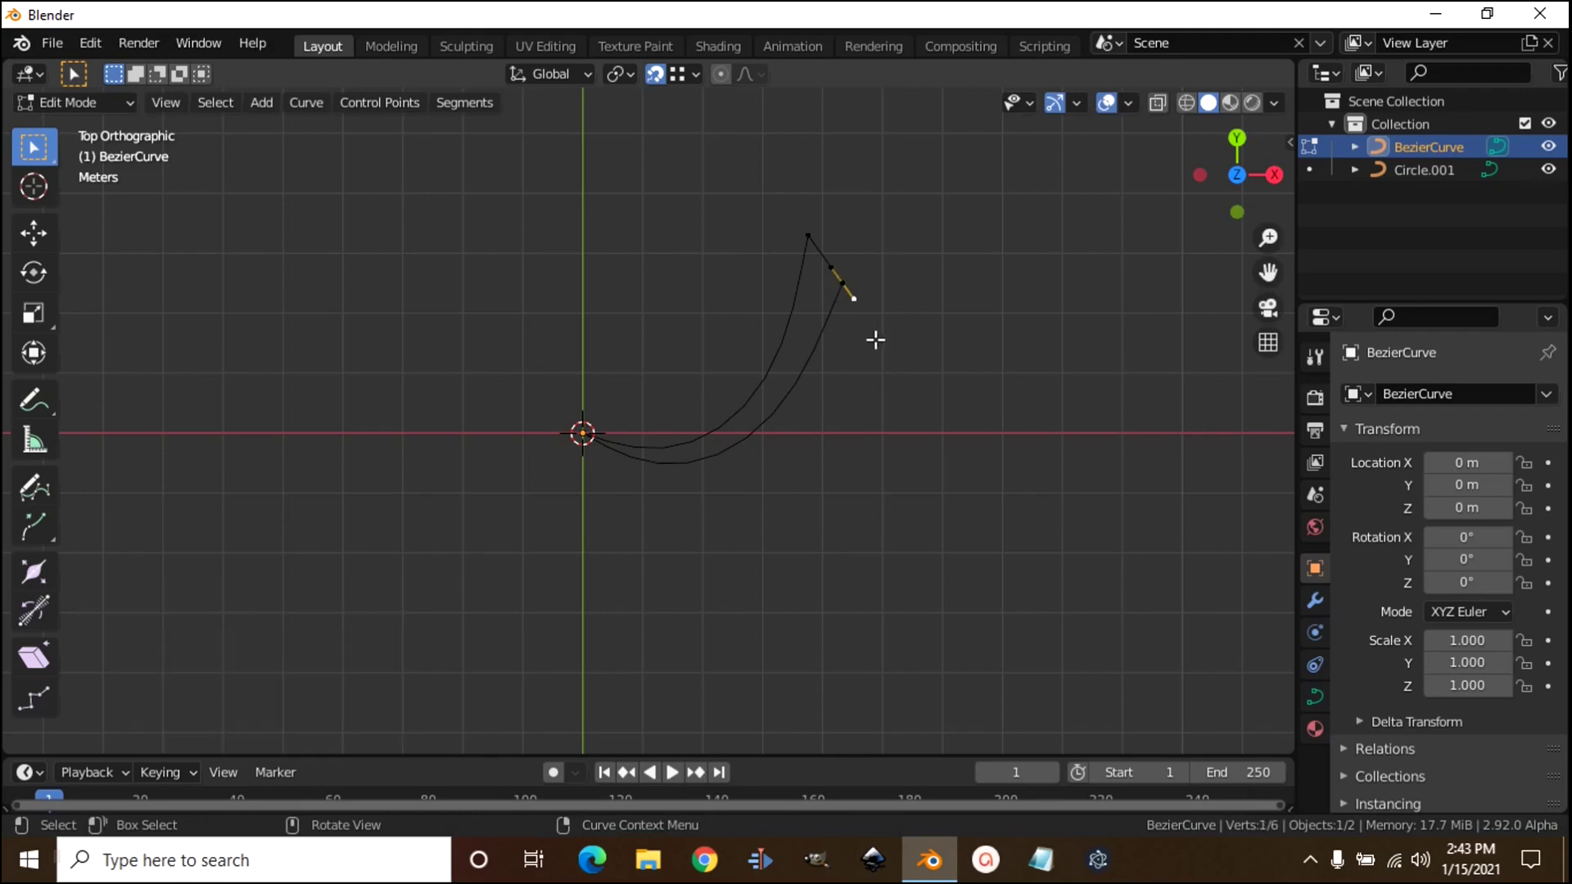
- Subdivide the Bezier segment between the two arm tips, then deselect its control points
scroll(873, 337, up, 2)
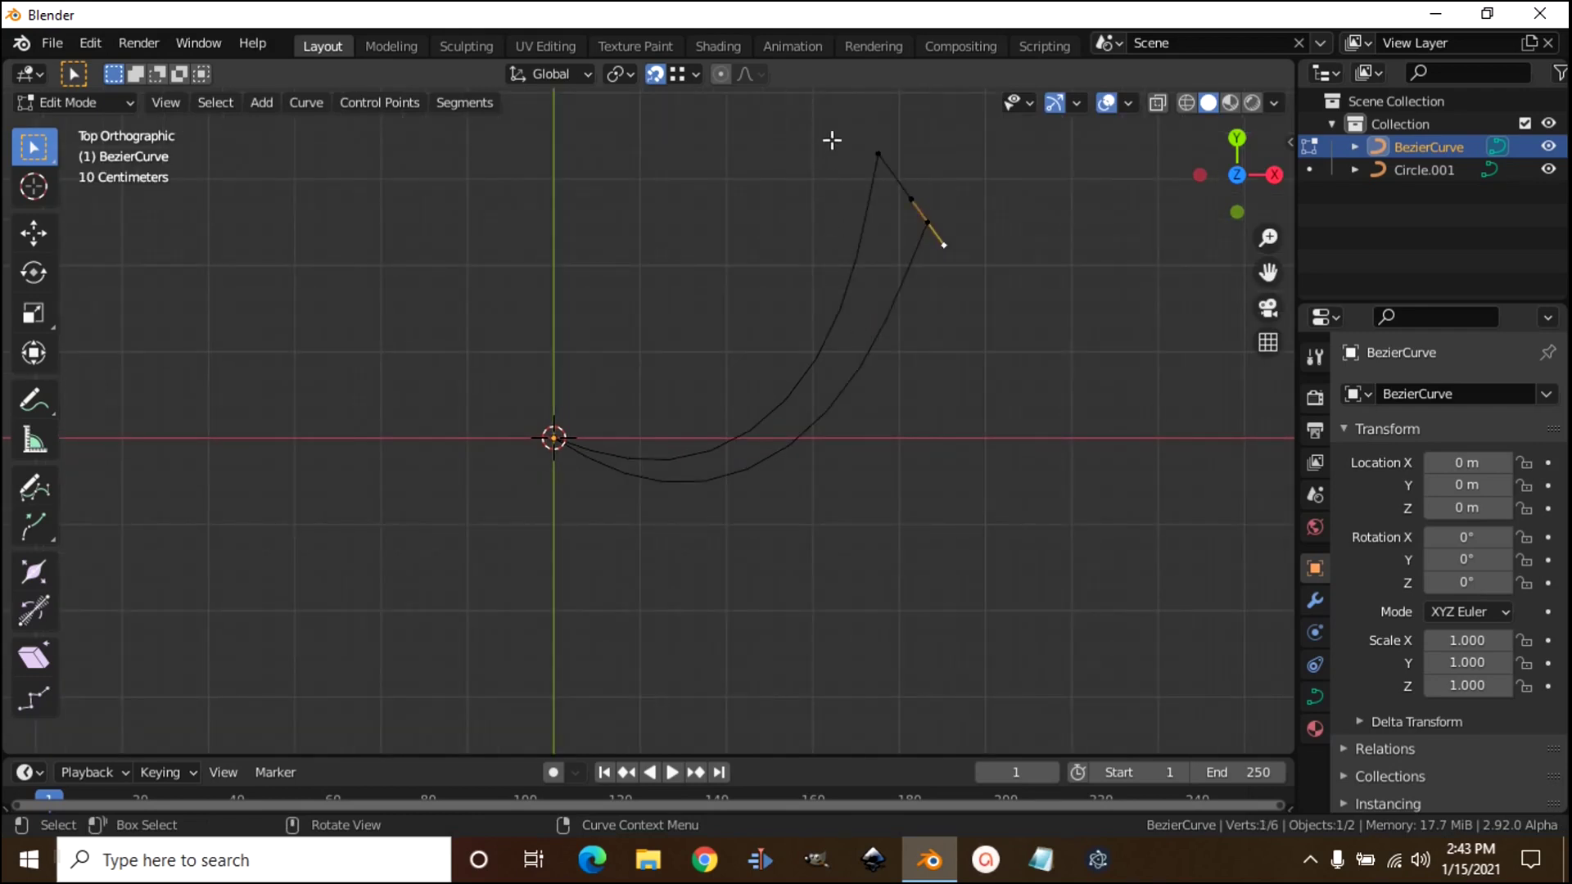
drag(831, 117, 1025, 331)
right_click(933, 214)
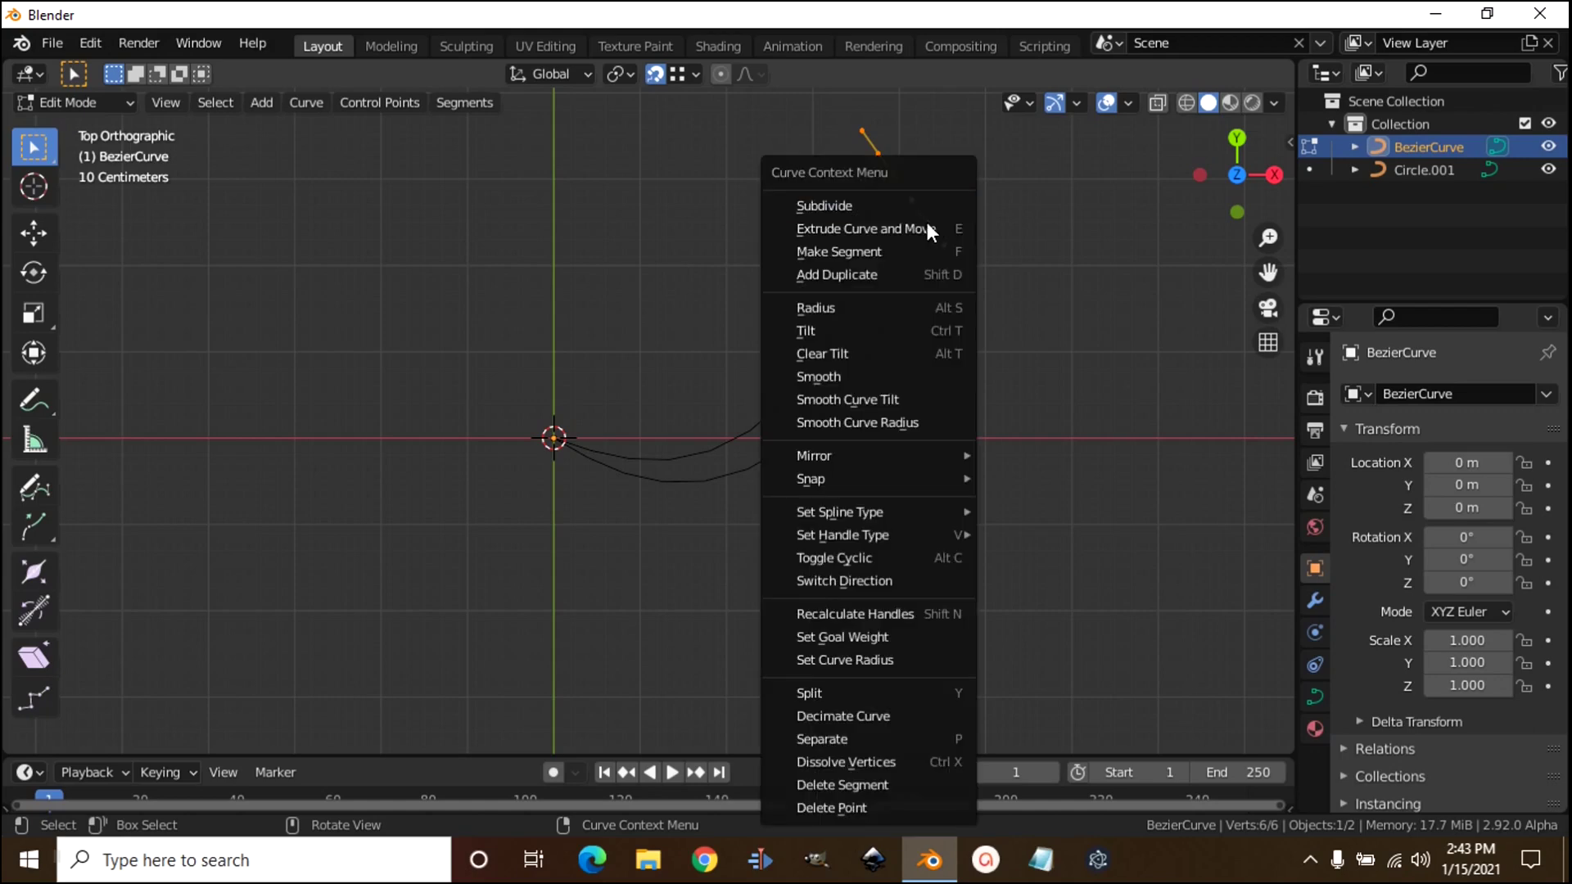
click(822, 208)
click(973, 360)
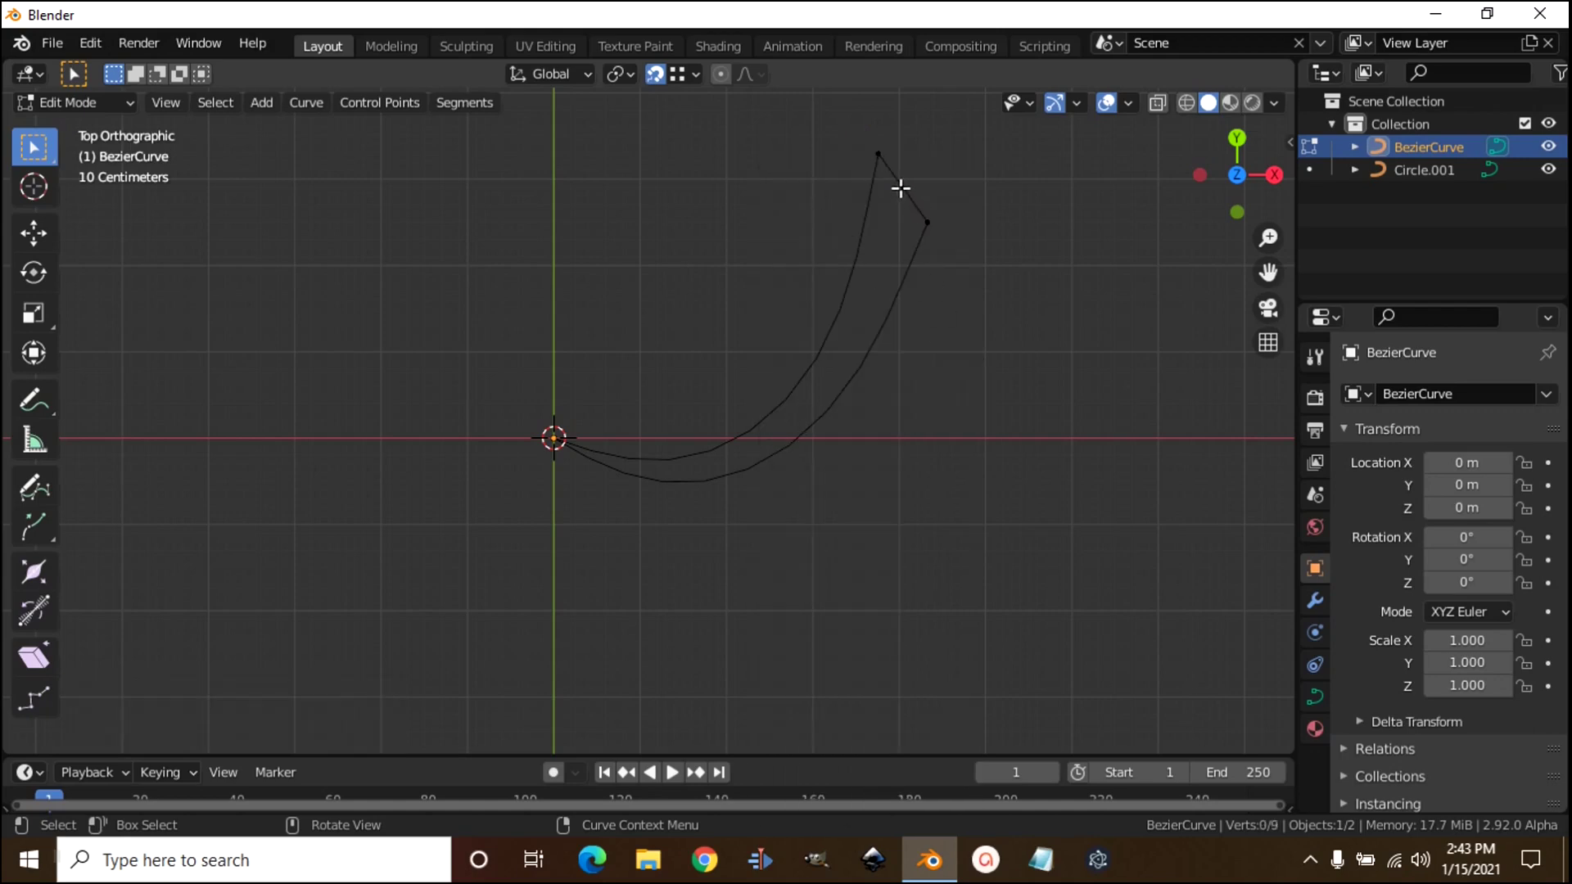
- Snap the Bezier curve's new middle control point to the arms' shared start at the origin
key(g)
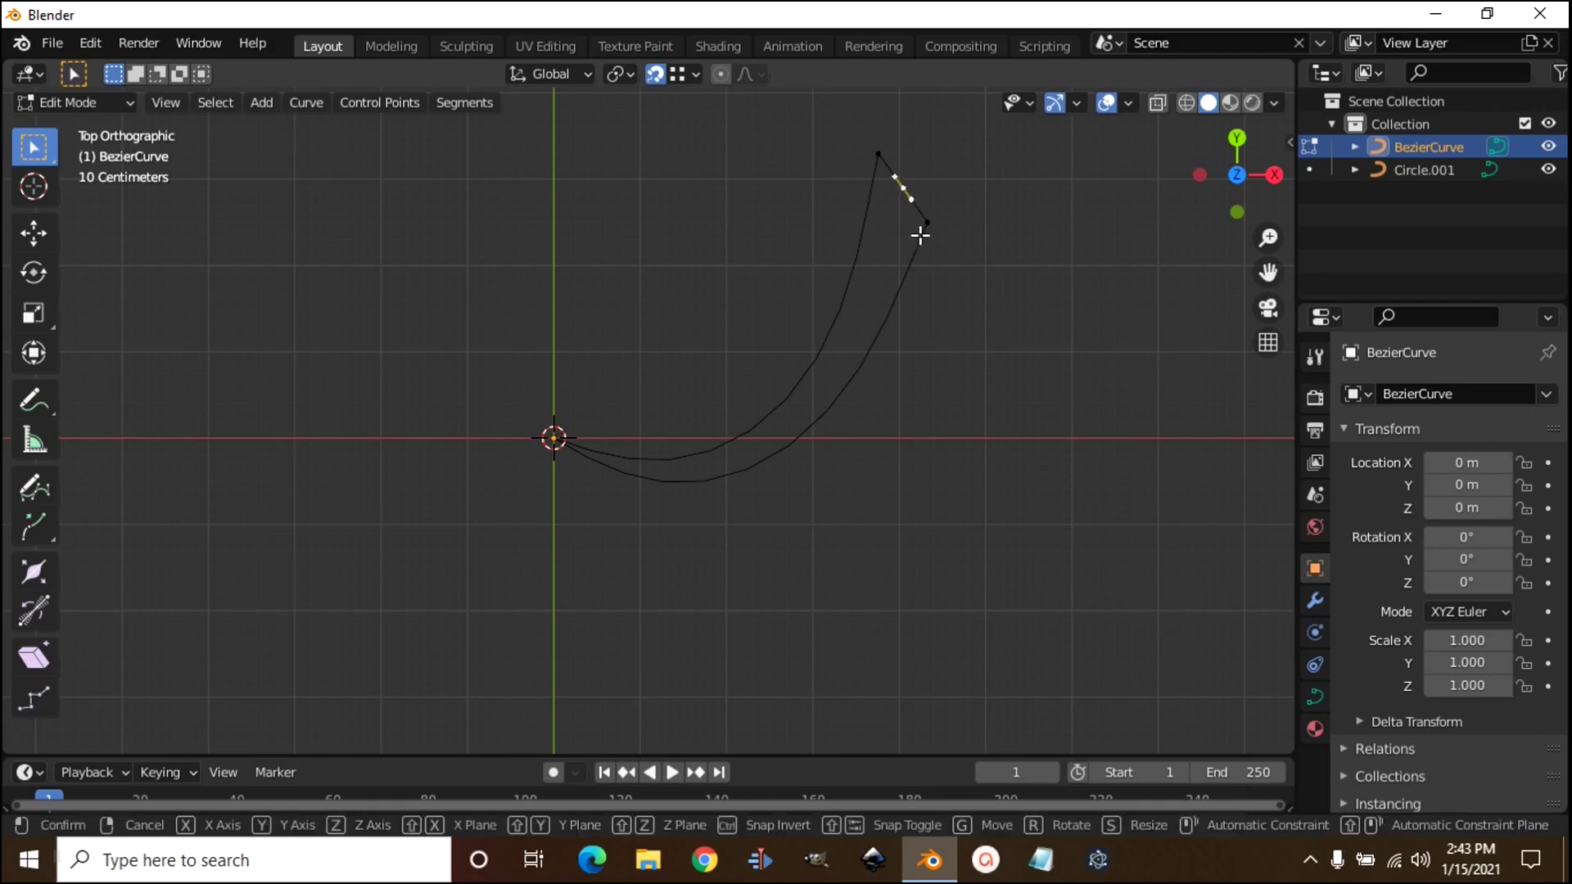
click(554, 442)
click(901, 475)
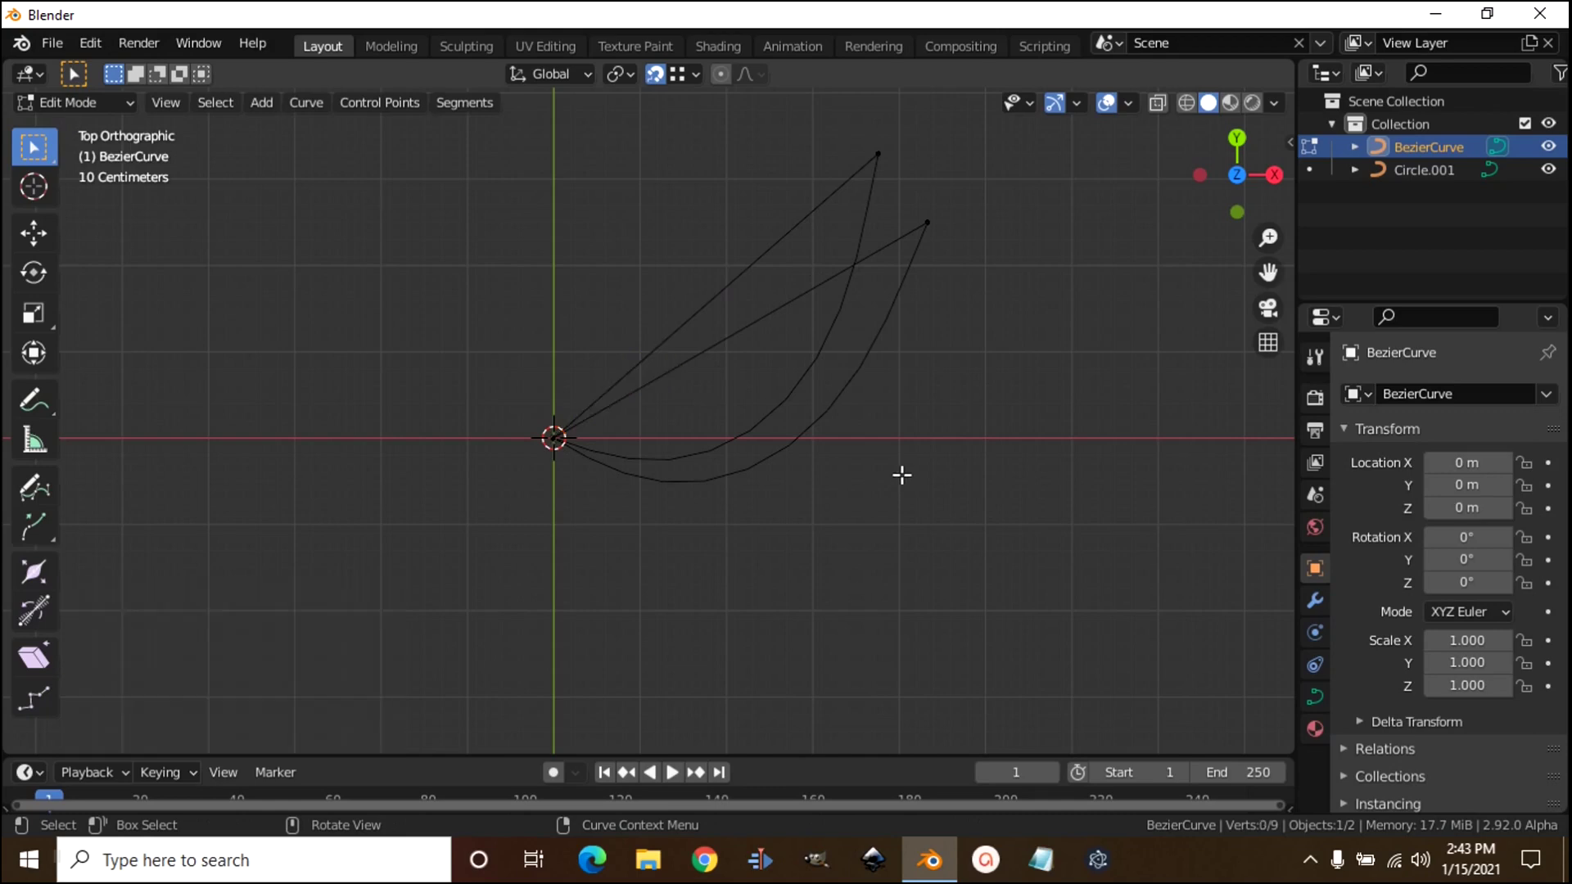
- Subdivide the whole Bezier curve with one cut, set all handles to Free, and clear the selection
key(a)
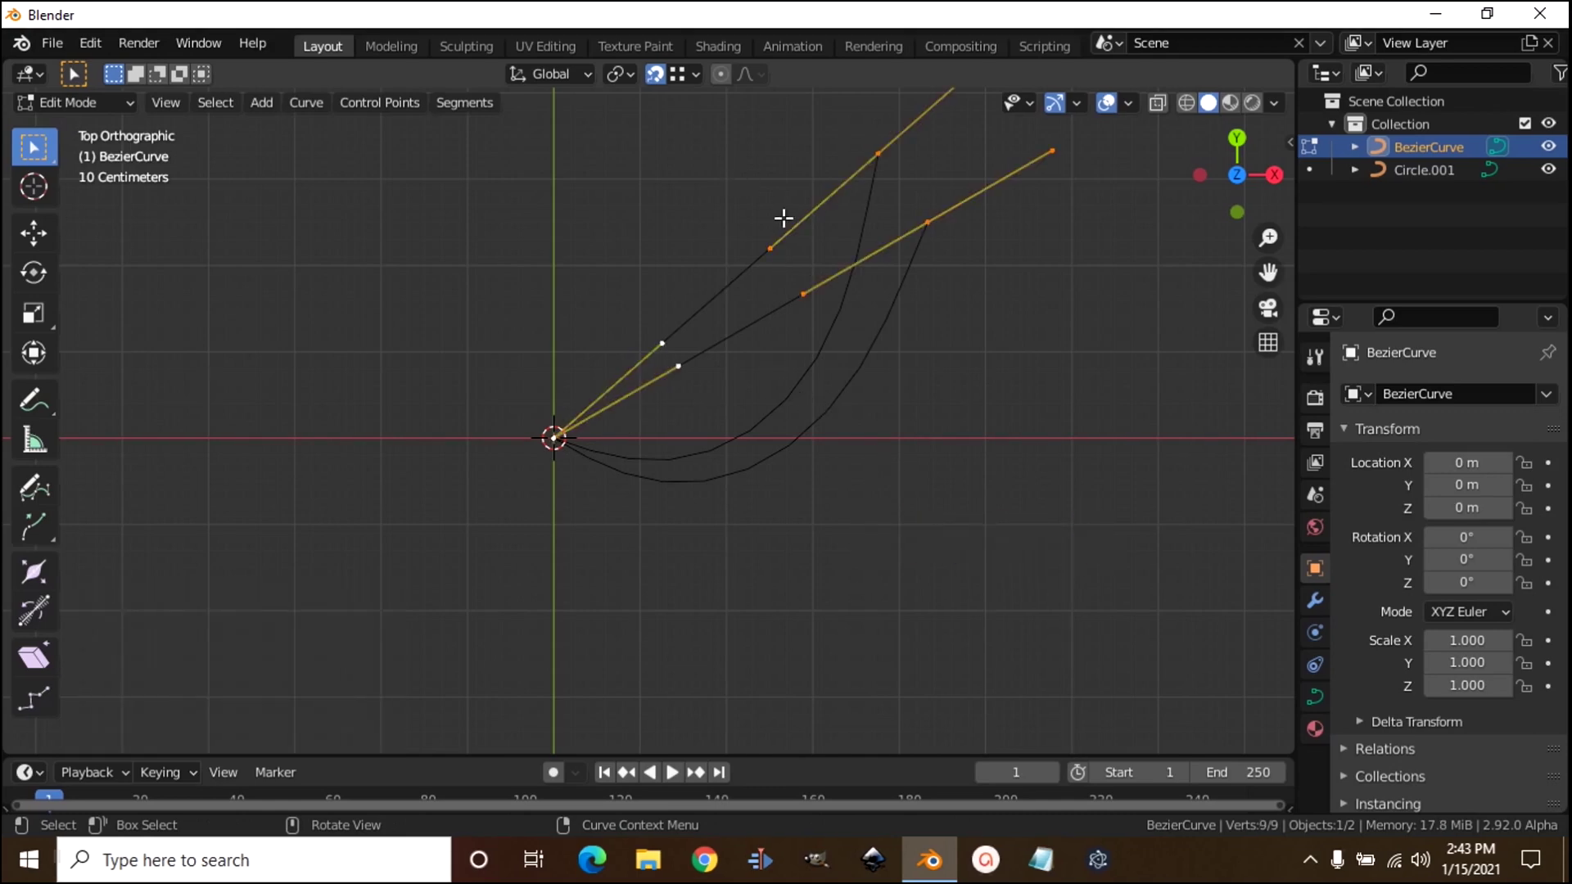
right_click(638, 173)
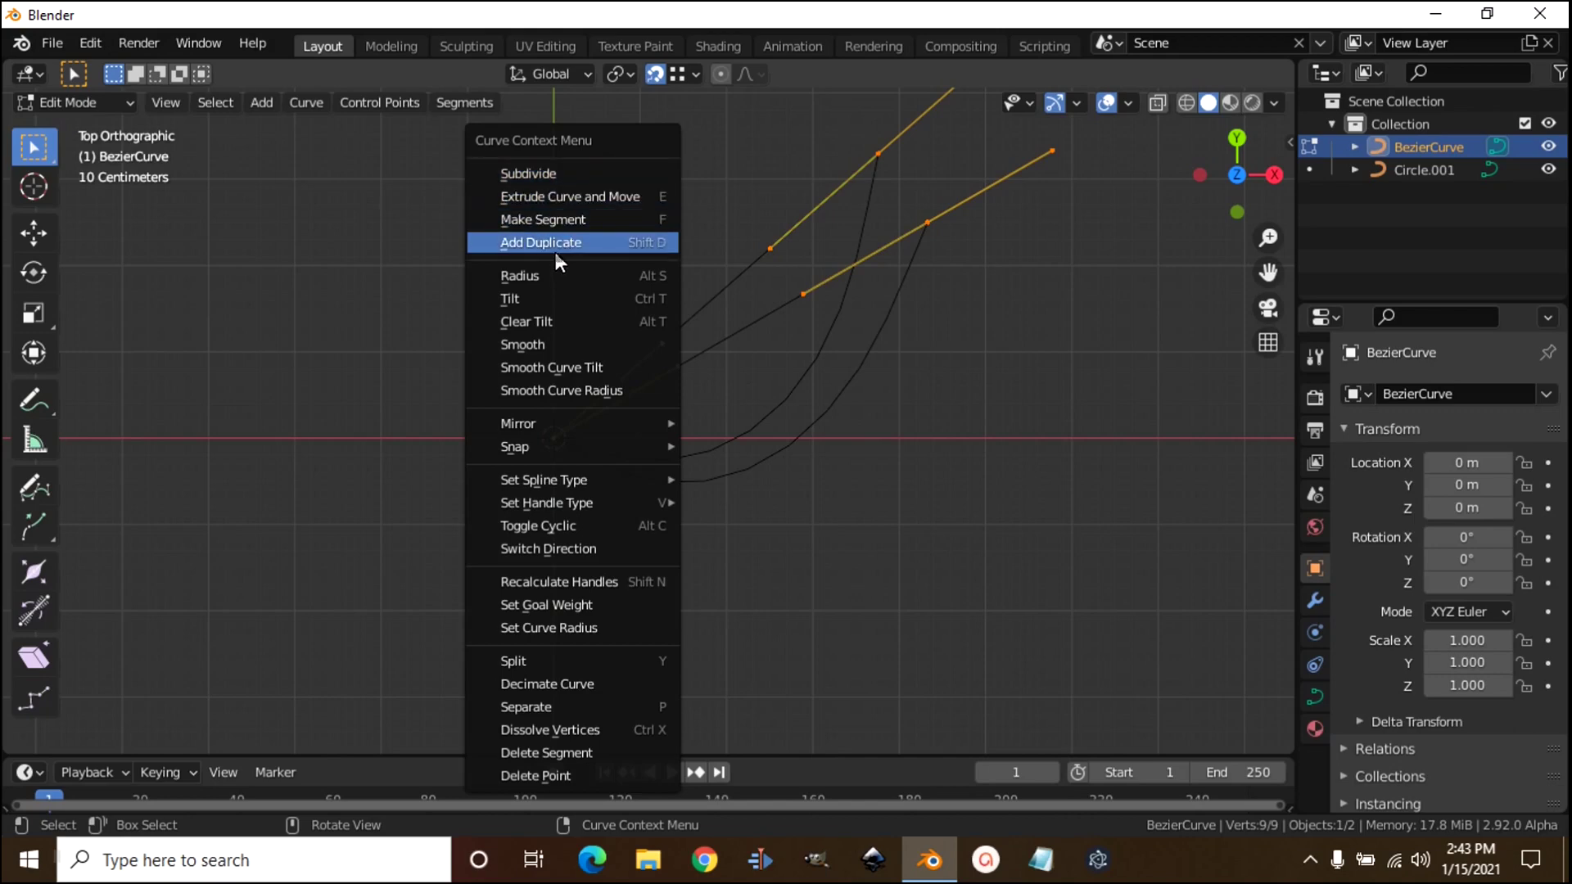
click(552, 172)
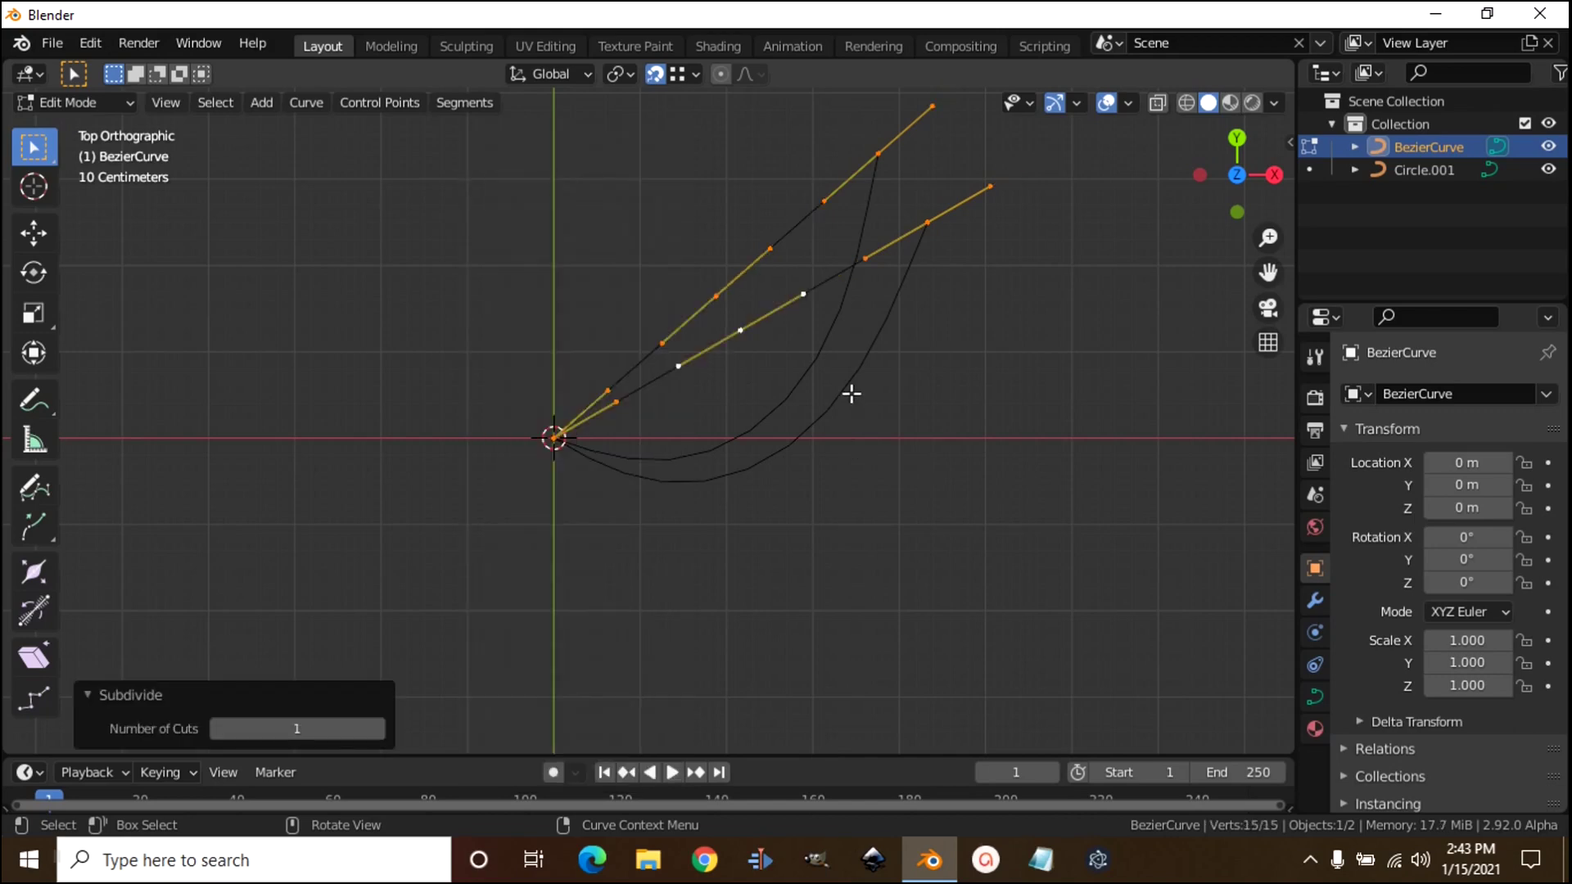
key(v)
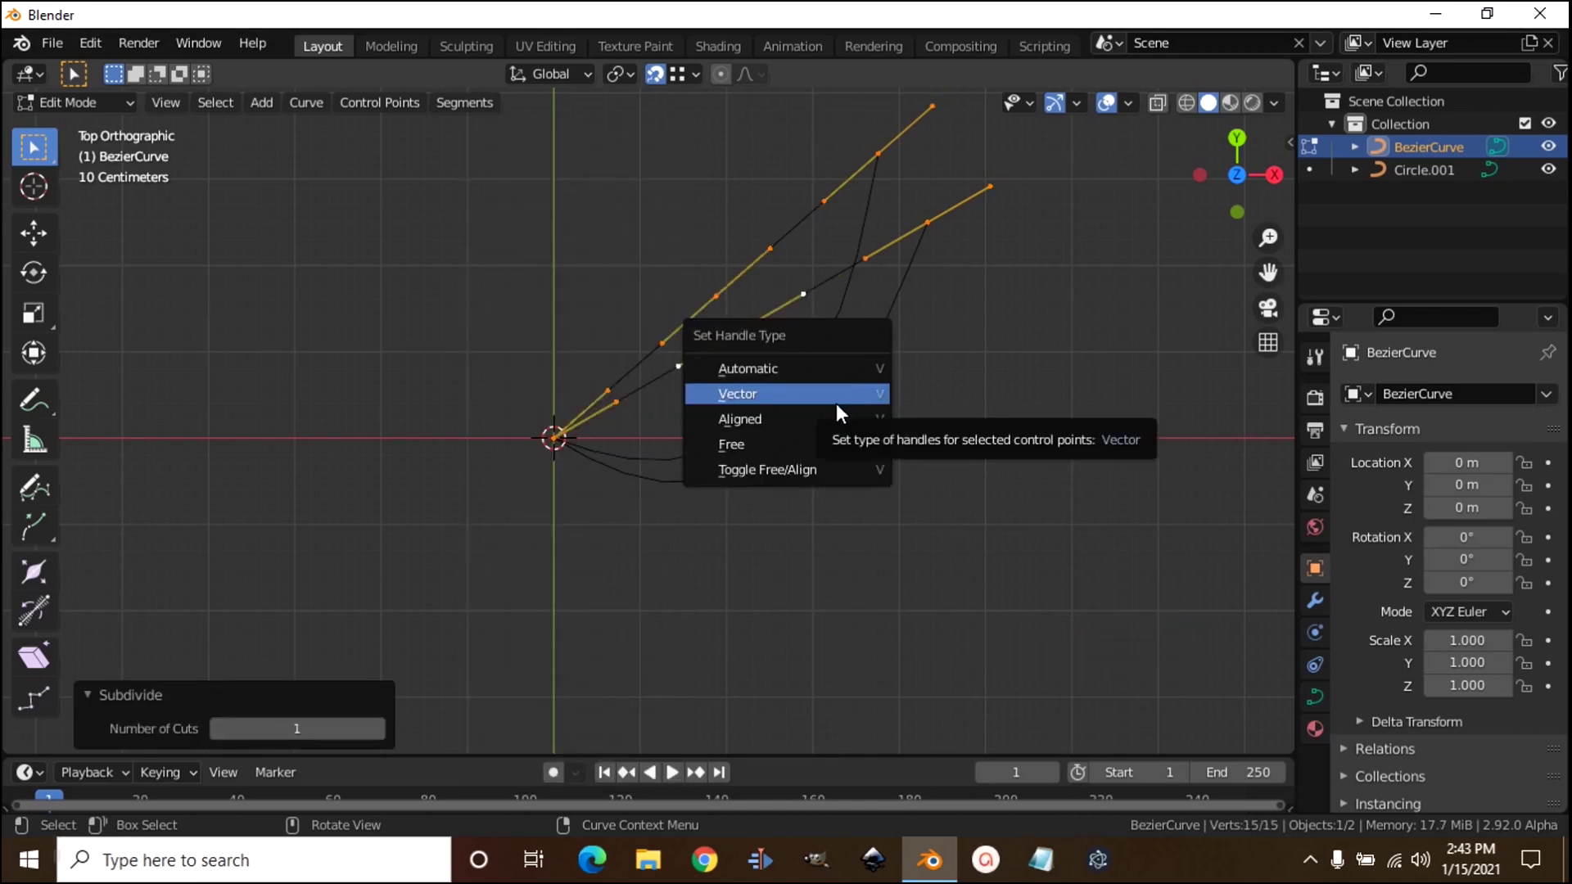
click(742, 443)
key(alt+a)
- Snap the lower segment's midpoint onto the lower spiral arm, moving it about 0.56 m in X and -1.33 m in Y
click(728, 333)
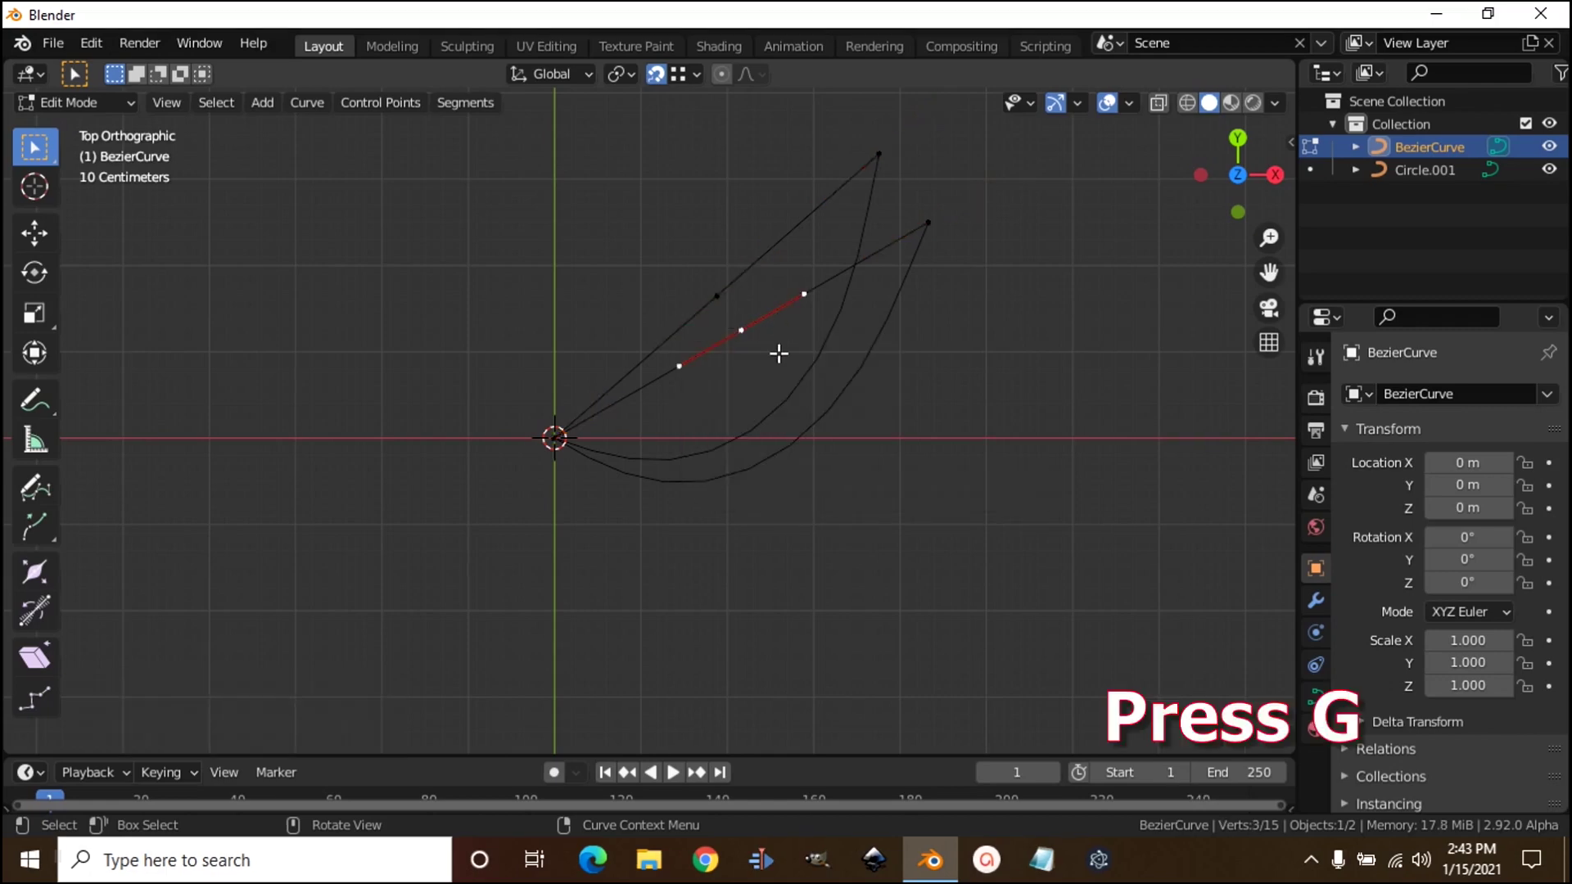
key(g)
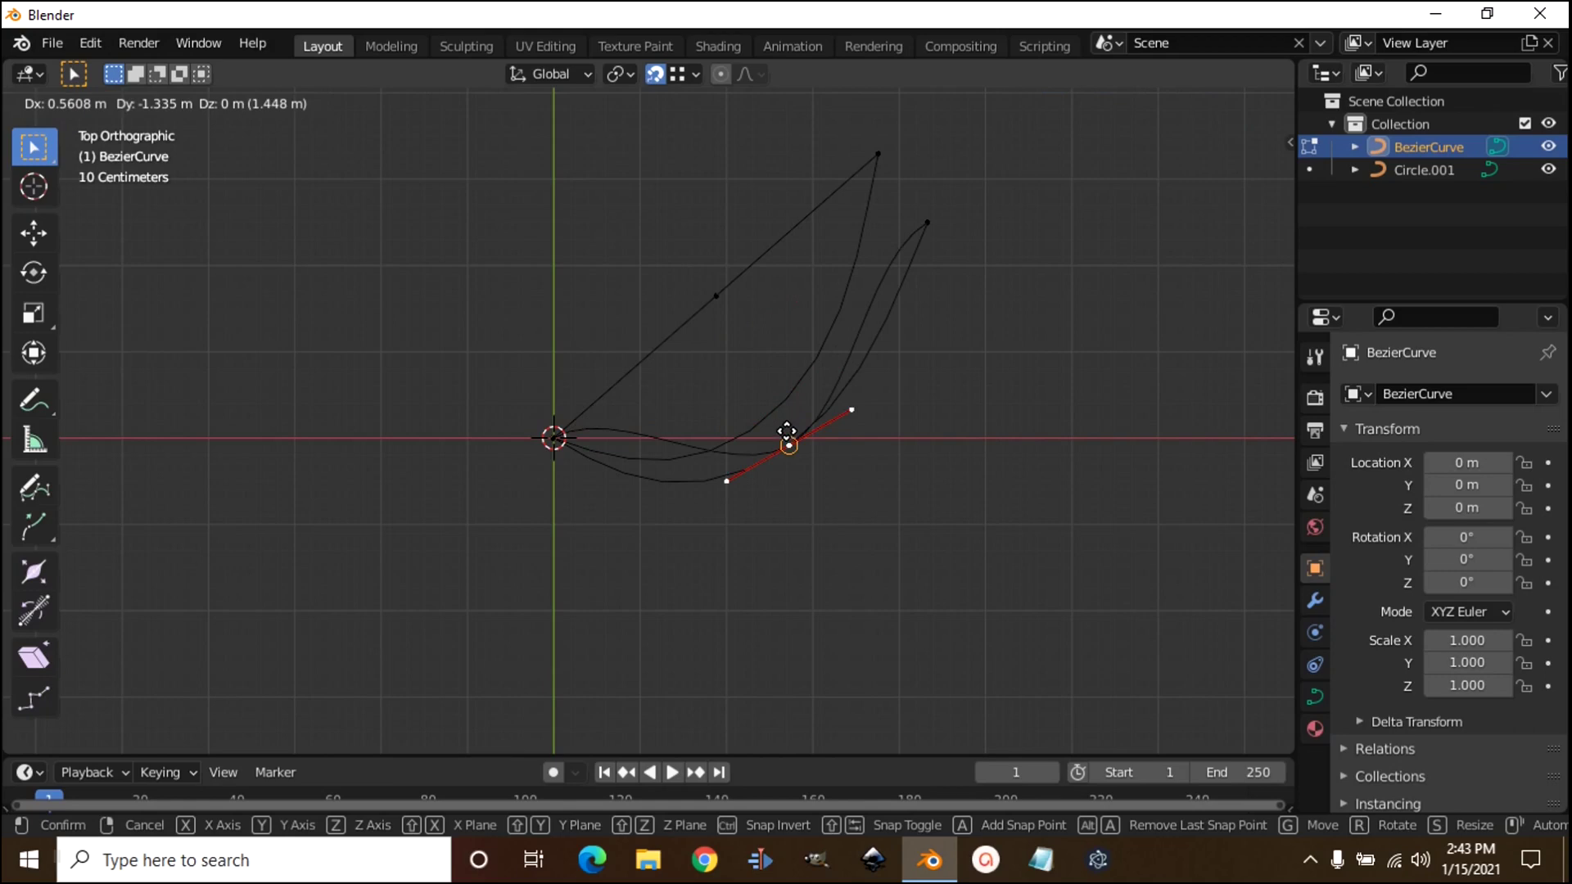
click(787, 432)
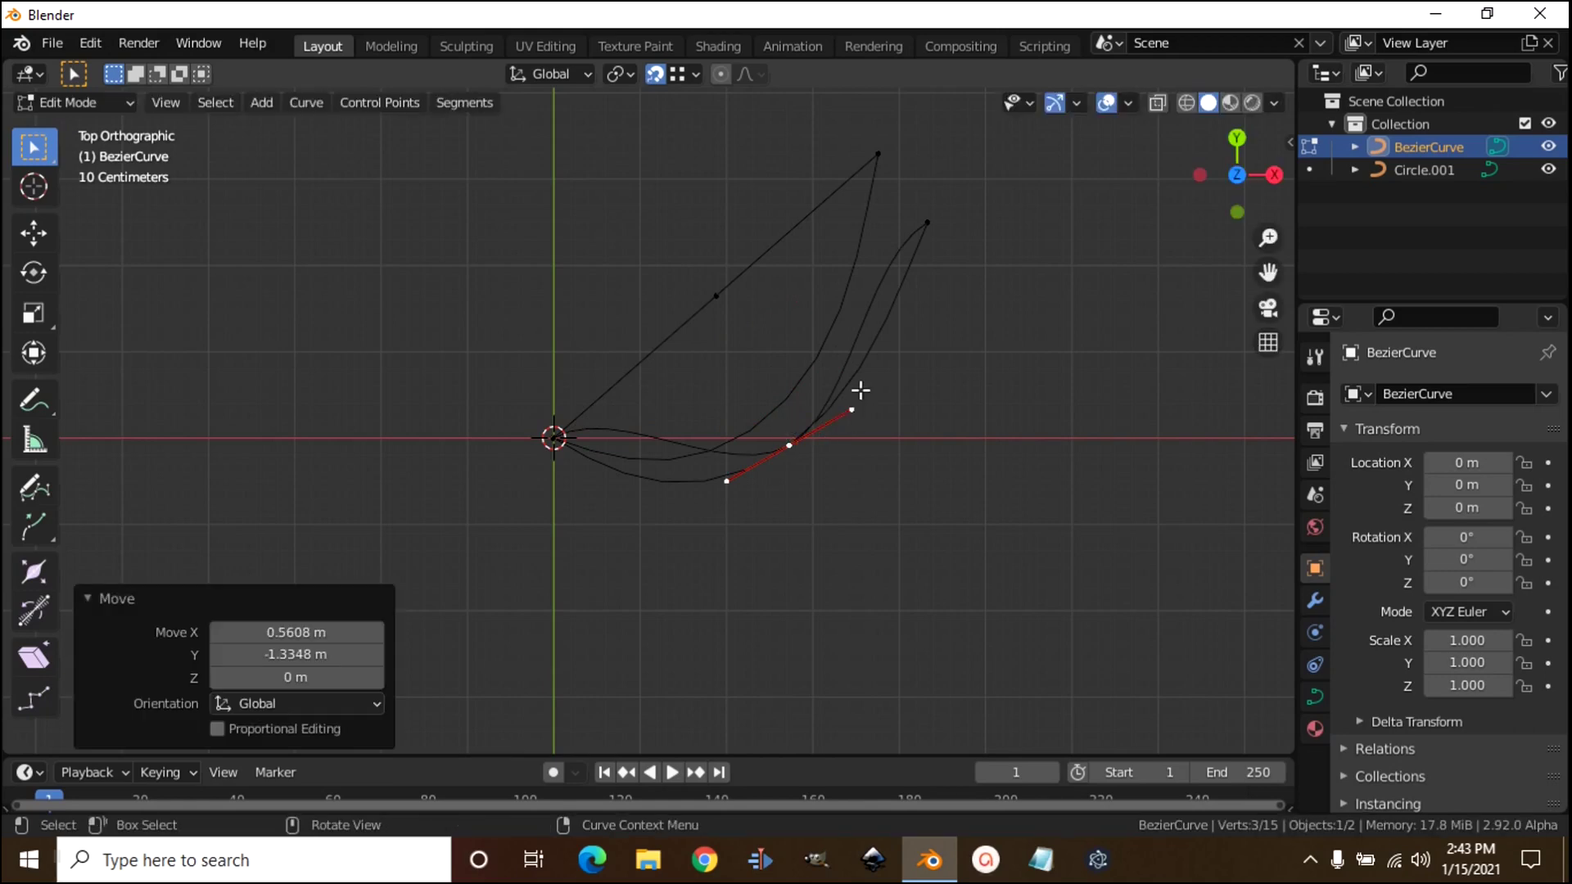
- Move the lower segment's tip handle about 0.24 m, -0.70 m and its origin handle about 0.58 m, -1.24 m to follow the lower arm
click(924, 223)
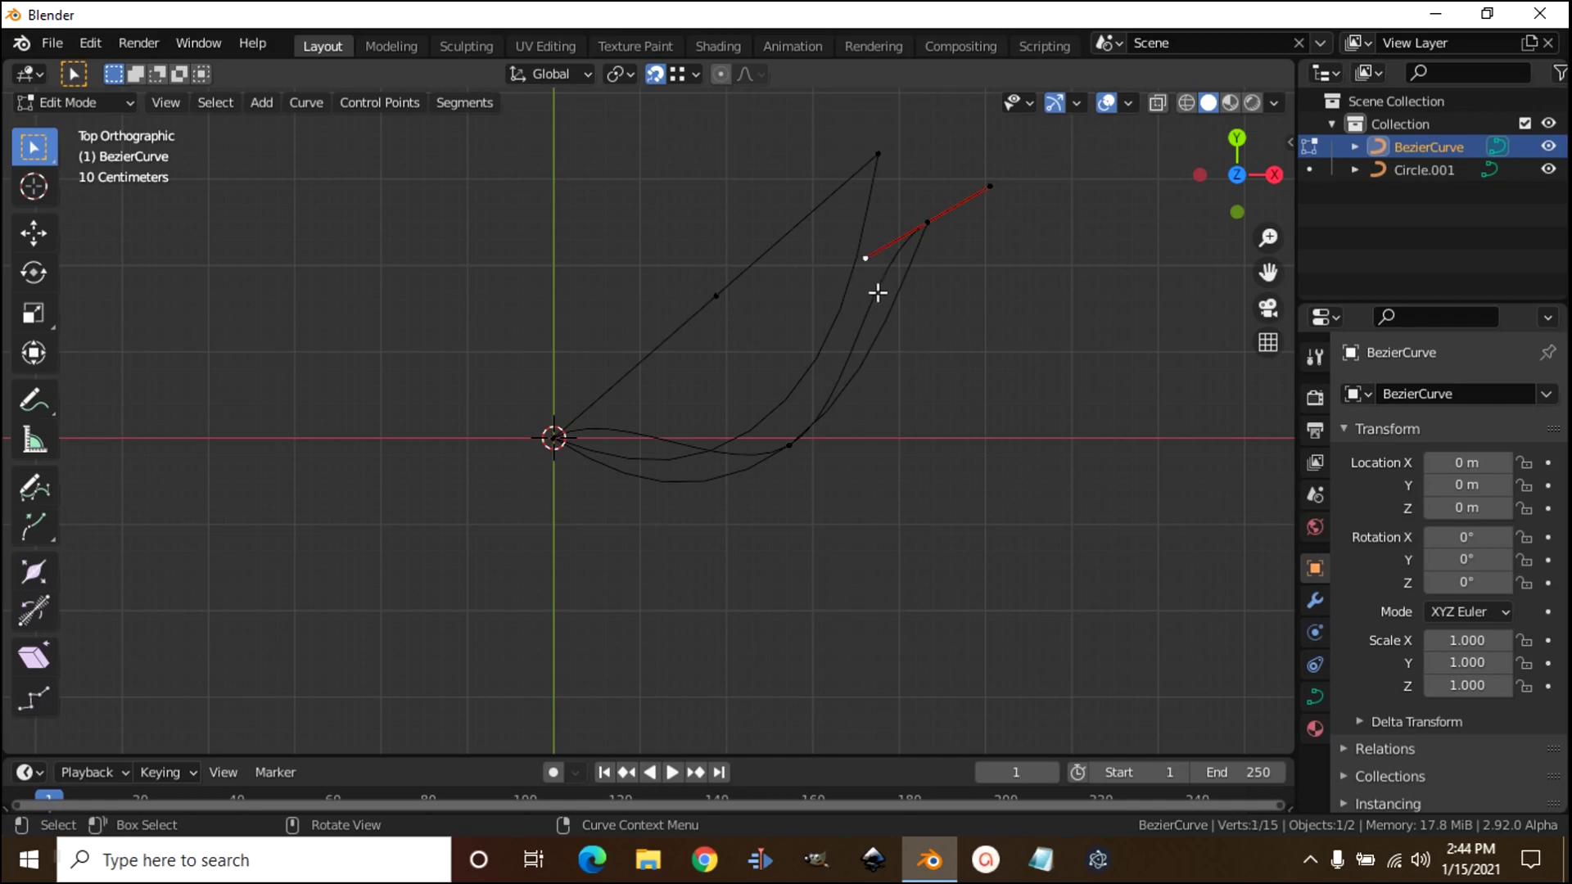
key(g)
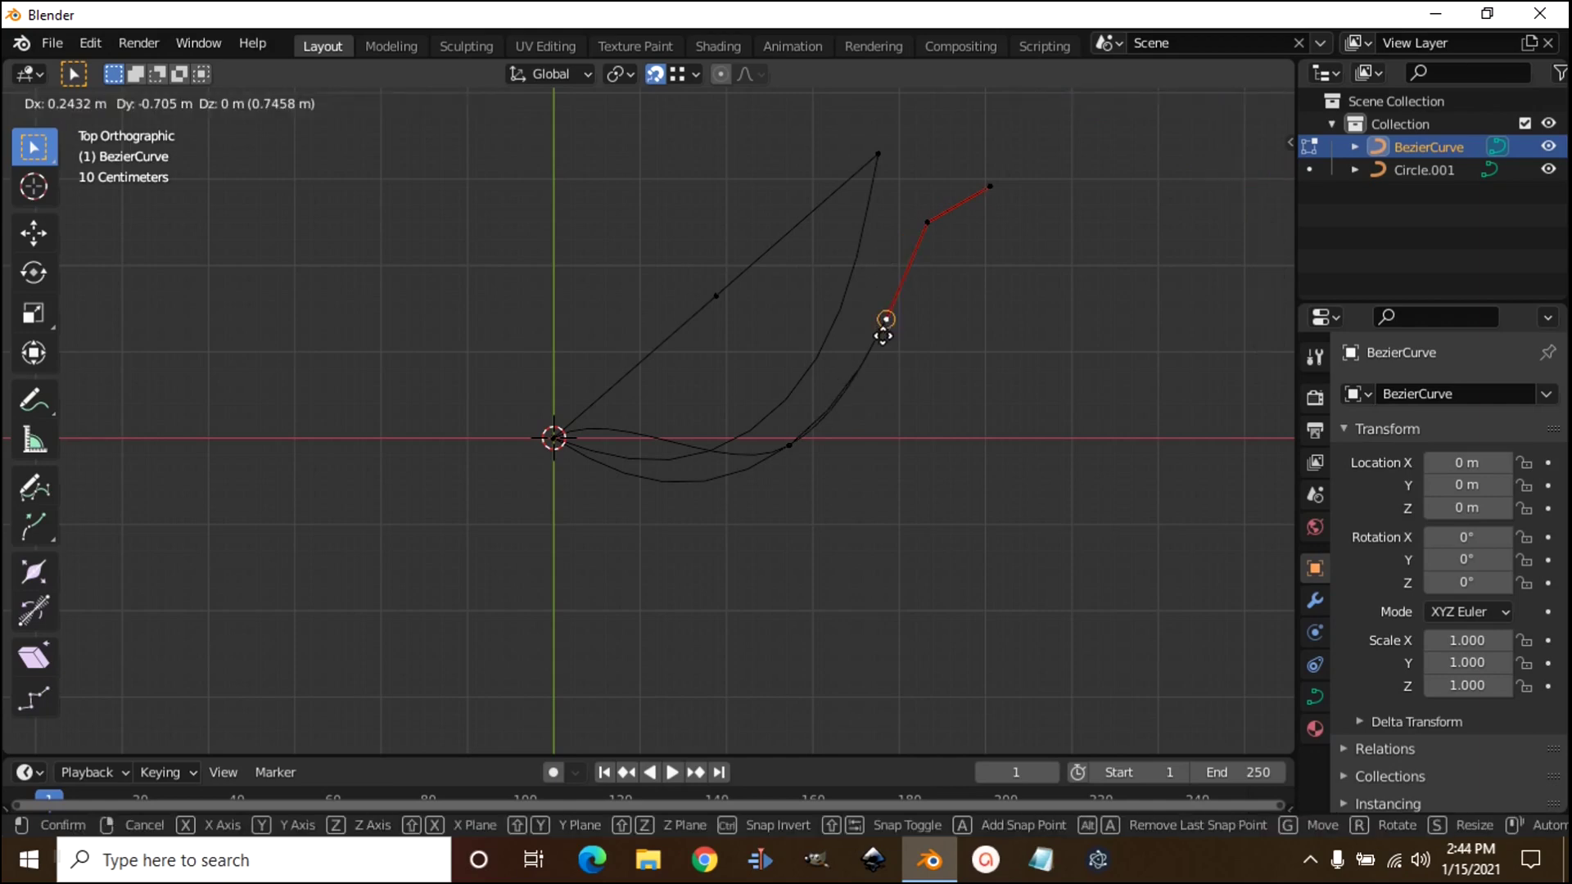
click(884, 324)
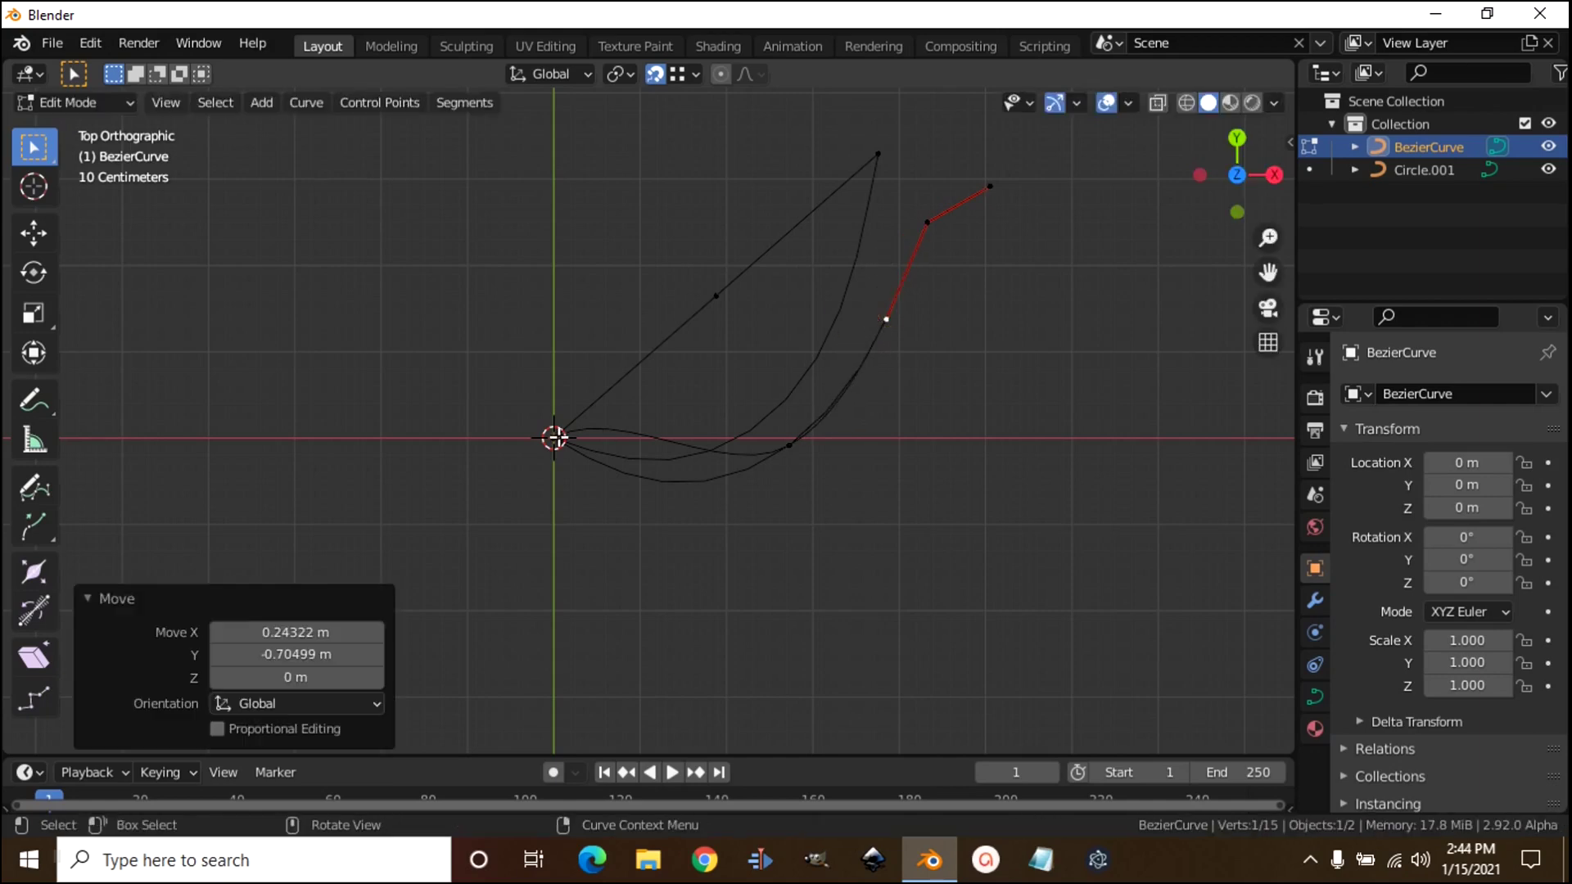
click(622, 414)
key(g)
click(667, 528)
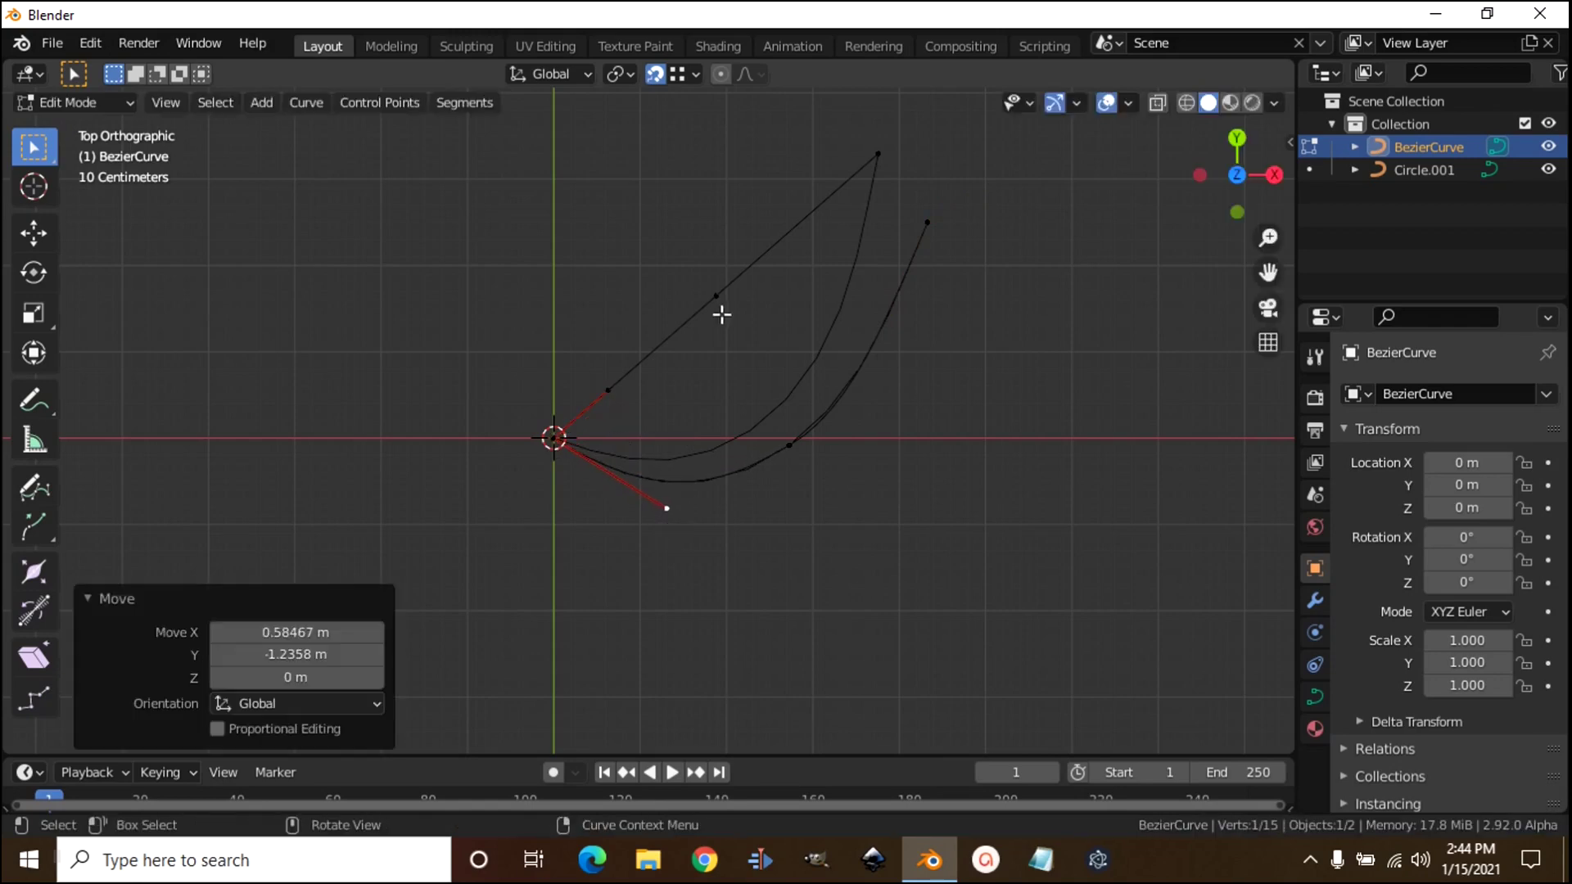
- Snap the upper segment's midpoint onto the upper spiral arm and pull its origin handle down toward that arm's curvature
click(721, 305)
key(g)
click(774, 412)
click(591, 414)
key(g)
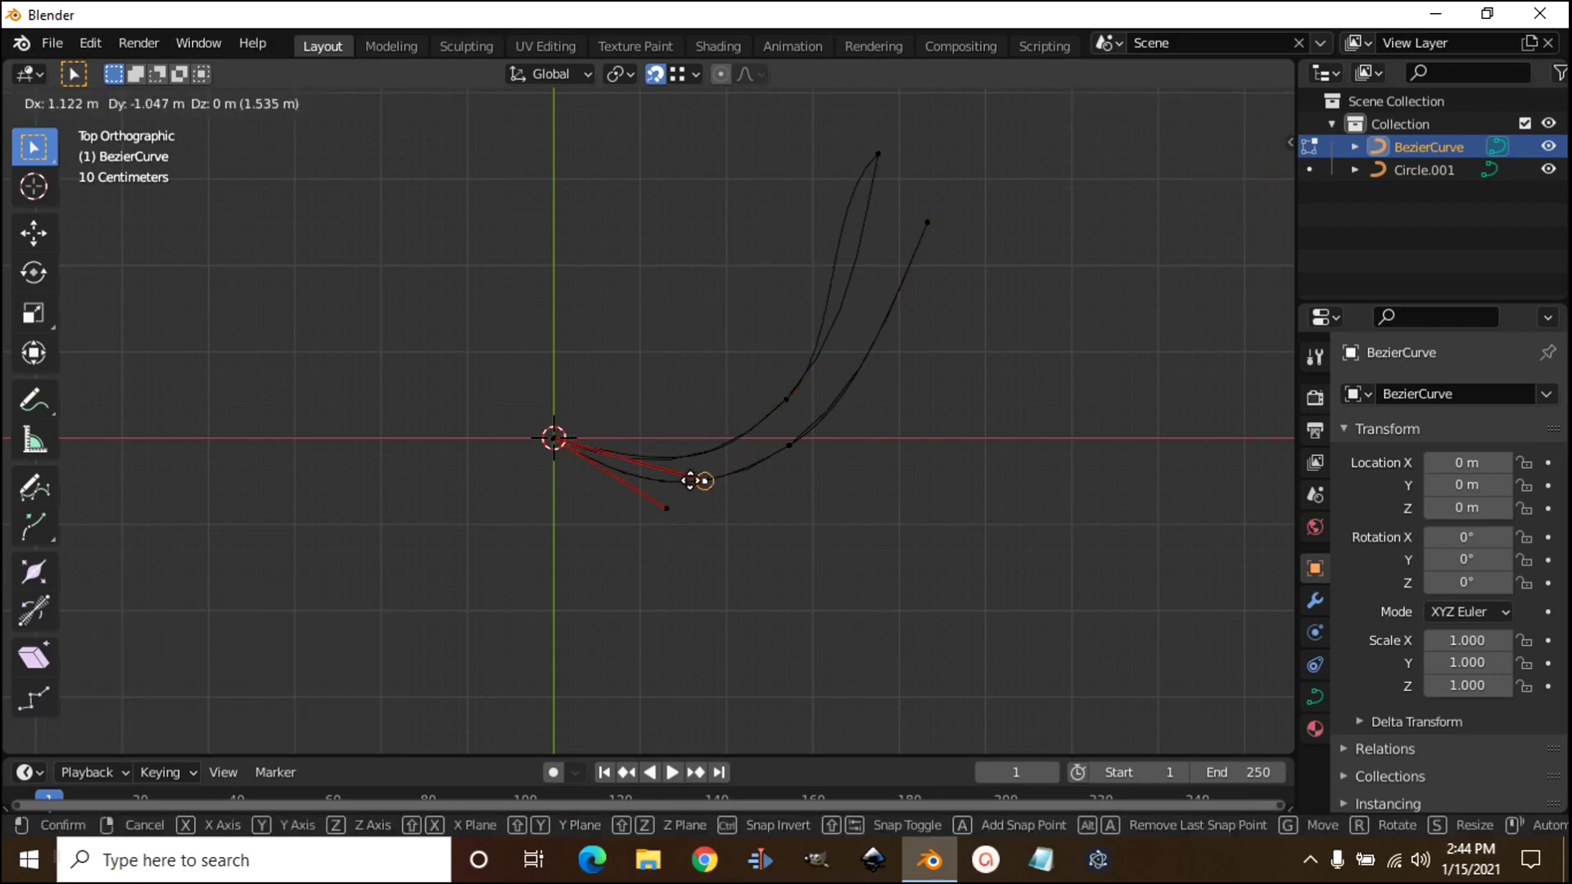
click(668, 487)
- Turn off snapping, refine the upper segment's origin handle, and move its tip handle about 0.36 m in X and -0.70 m in Y
click(655, 74)
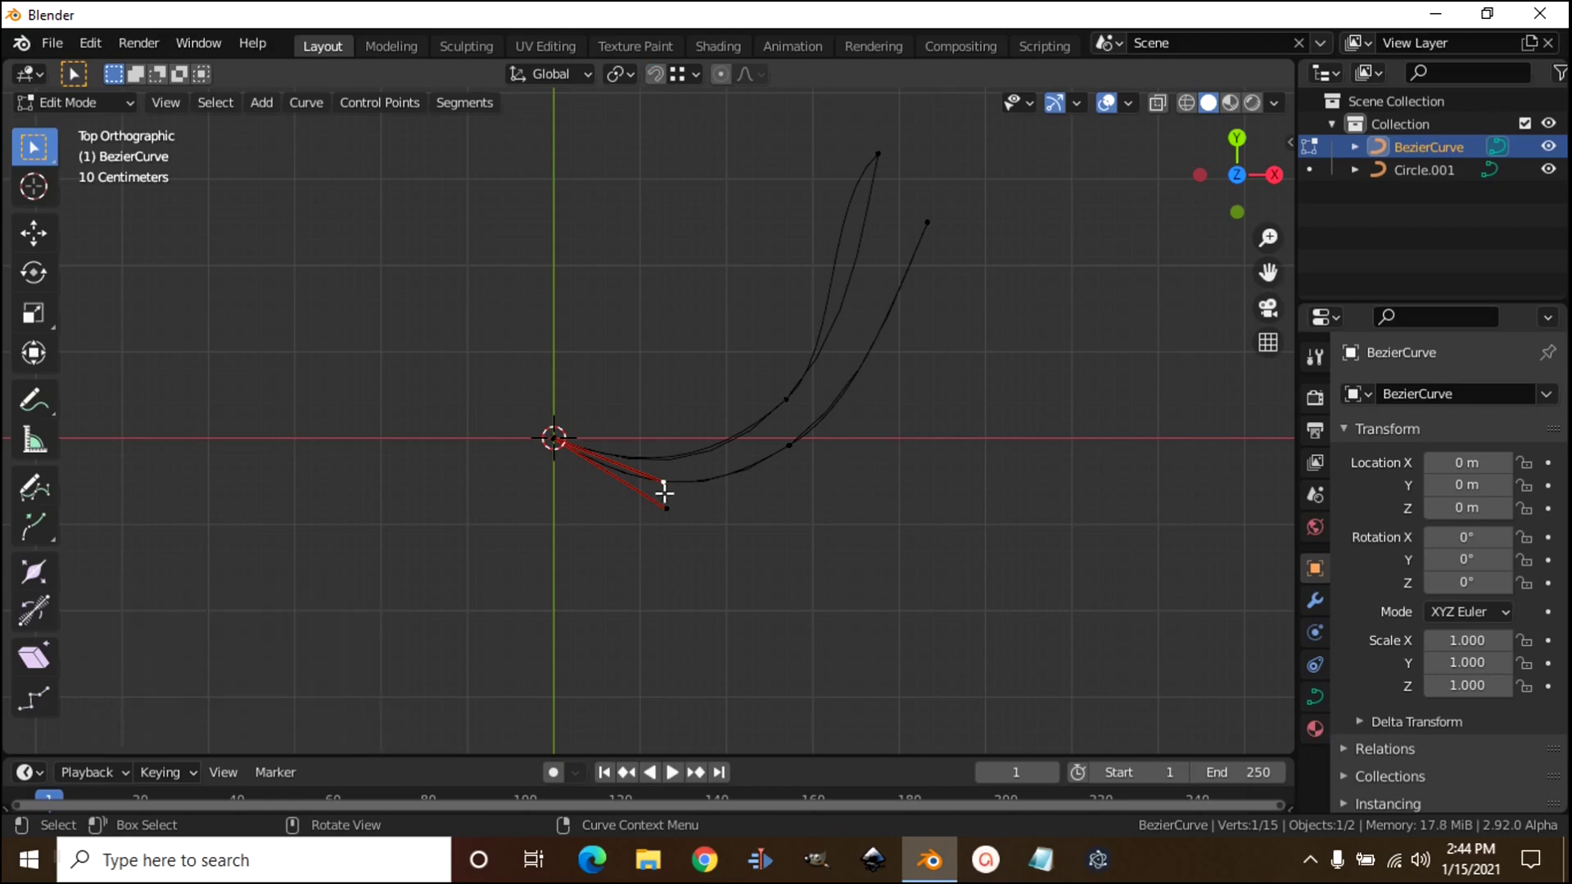
key(g)
click(681, 503)
click(837, 228)
key(g)
click(868, 291)
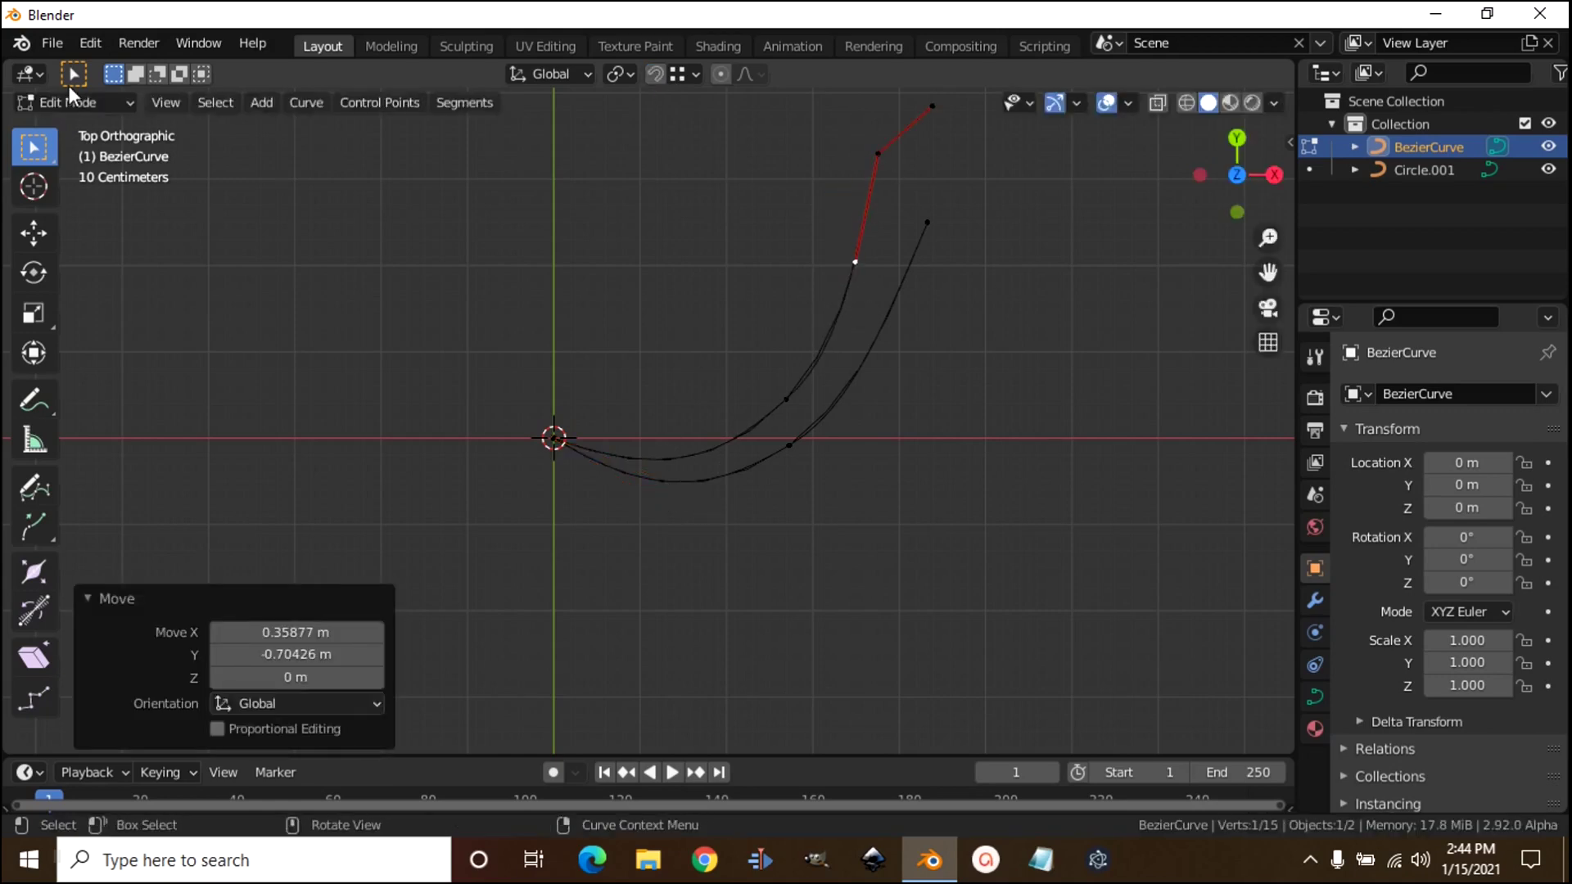
- Return to Object Mode and delete the old Circle.001 spiral arms, keeping only the traced Bezier curve
click(59, 96)
click(71, 127)
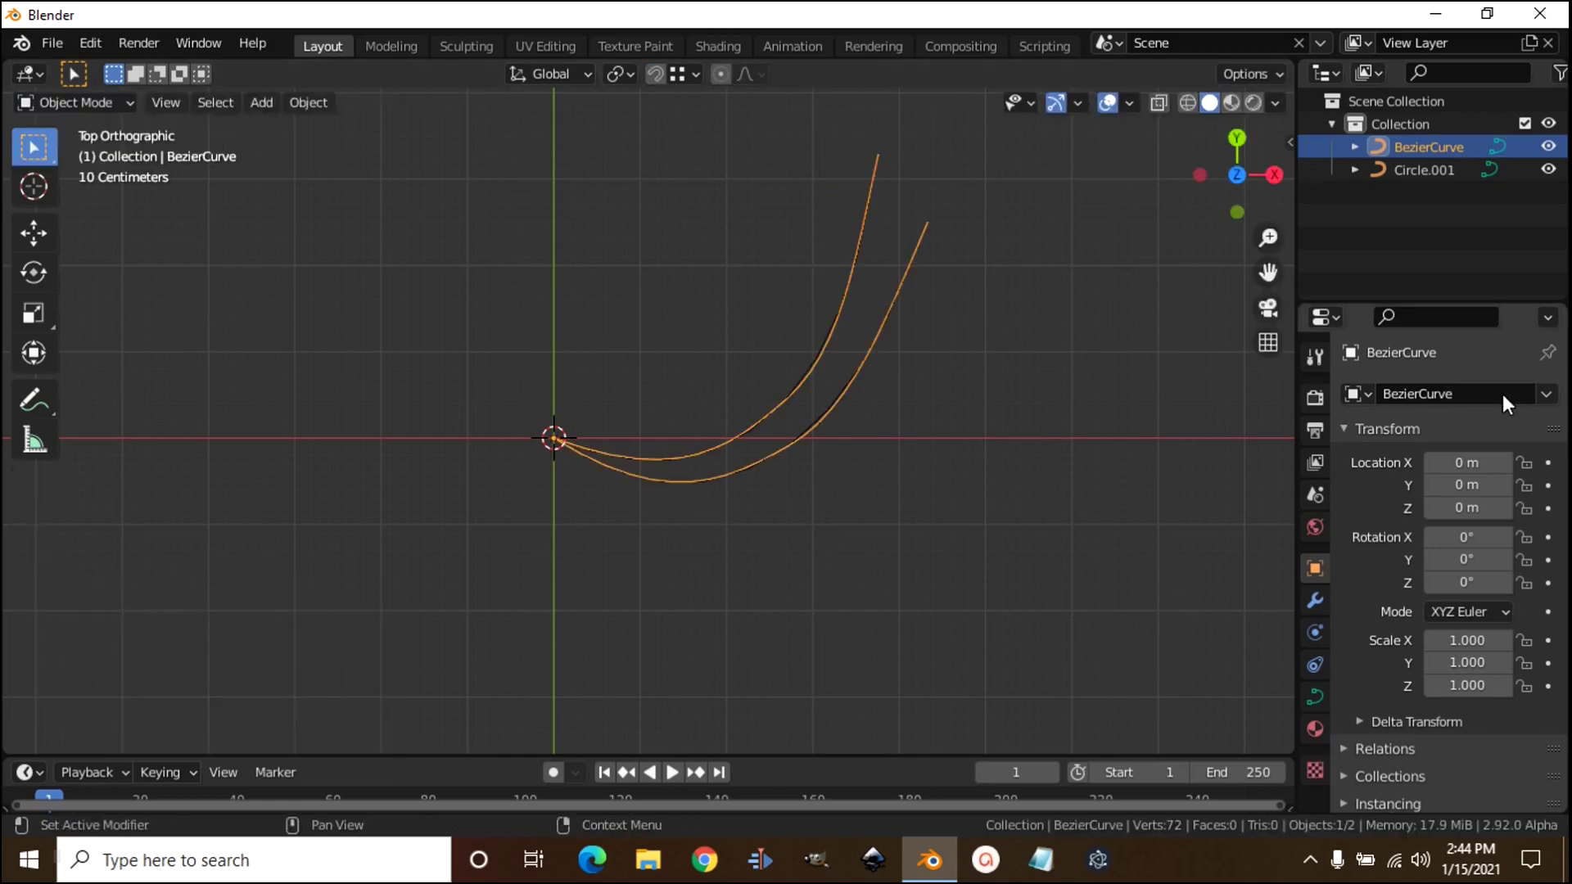
click(1423, 169)
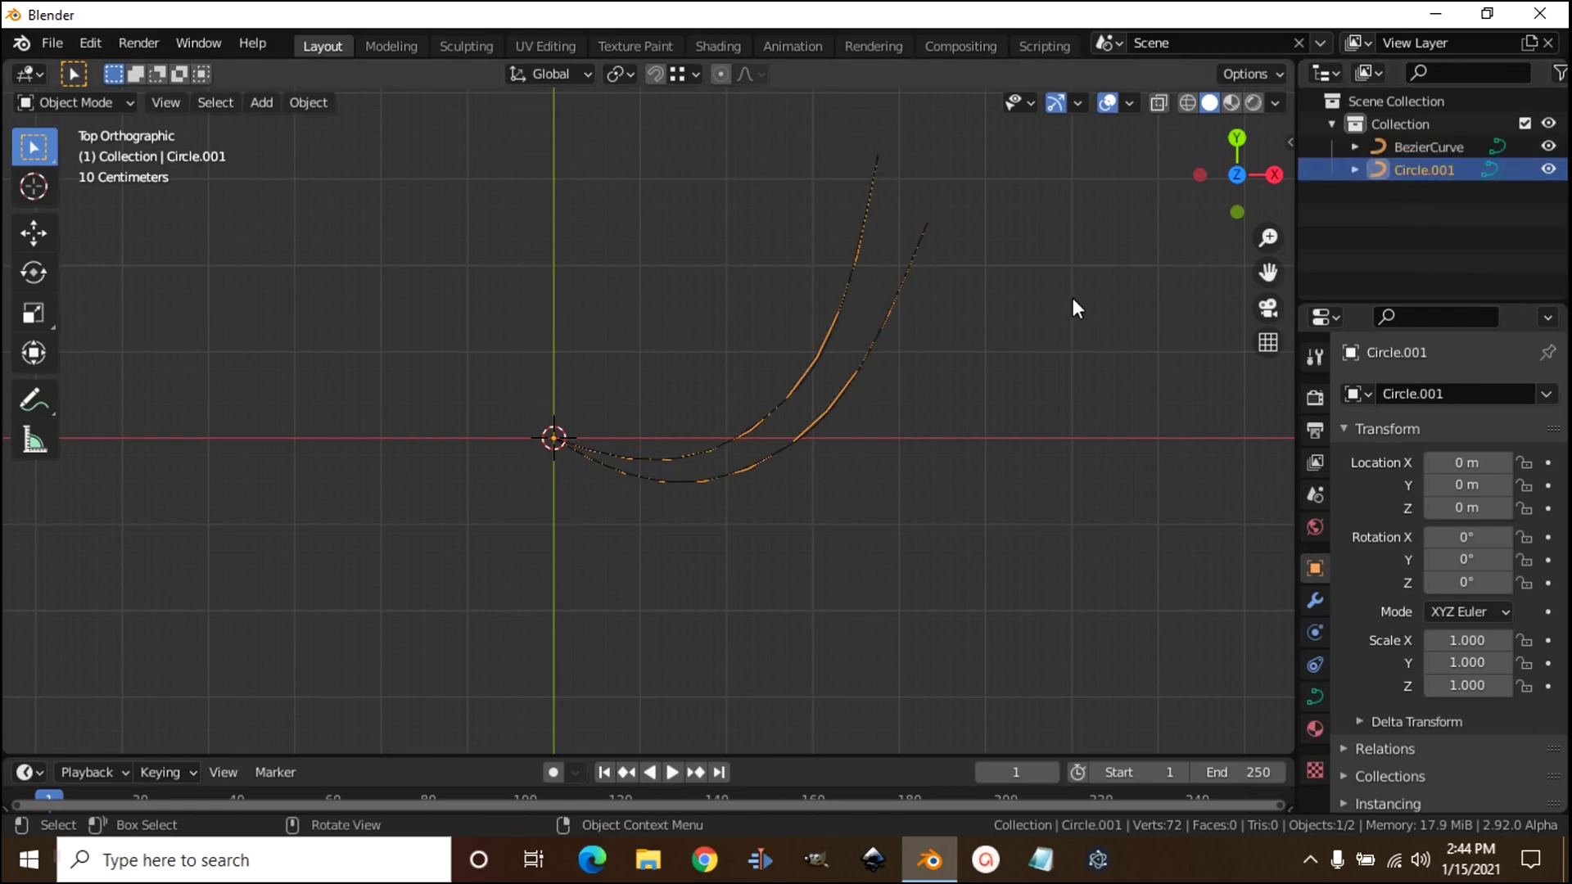
key(Delete)
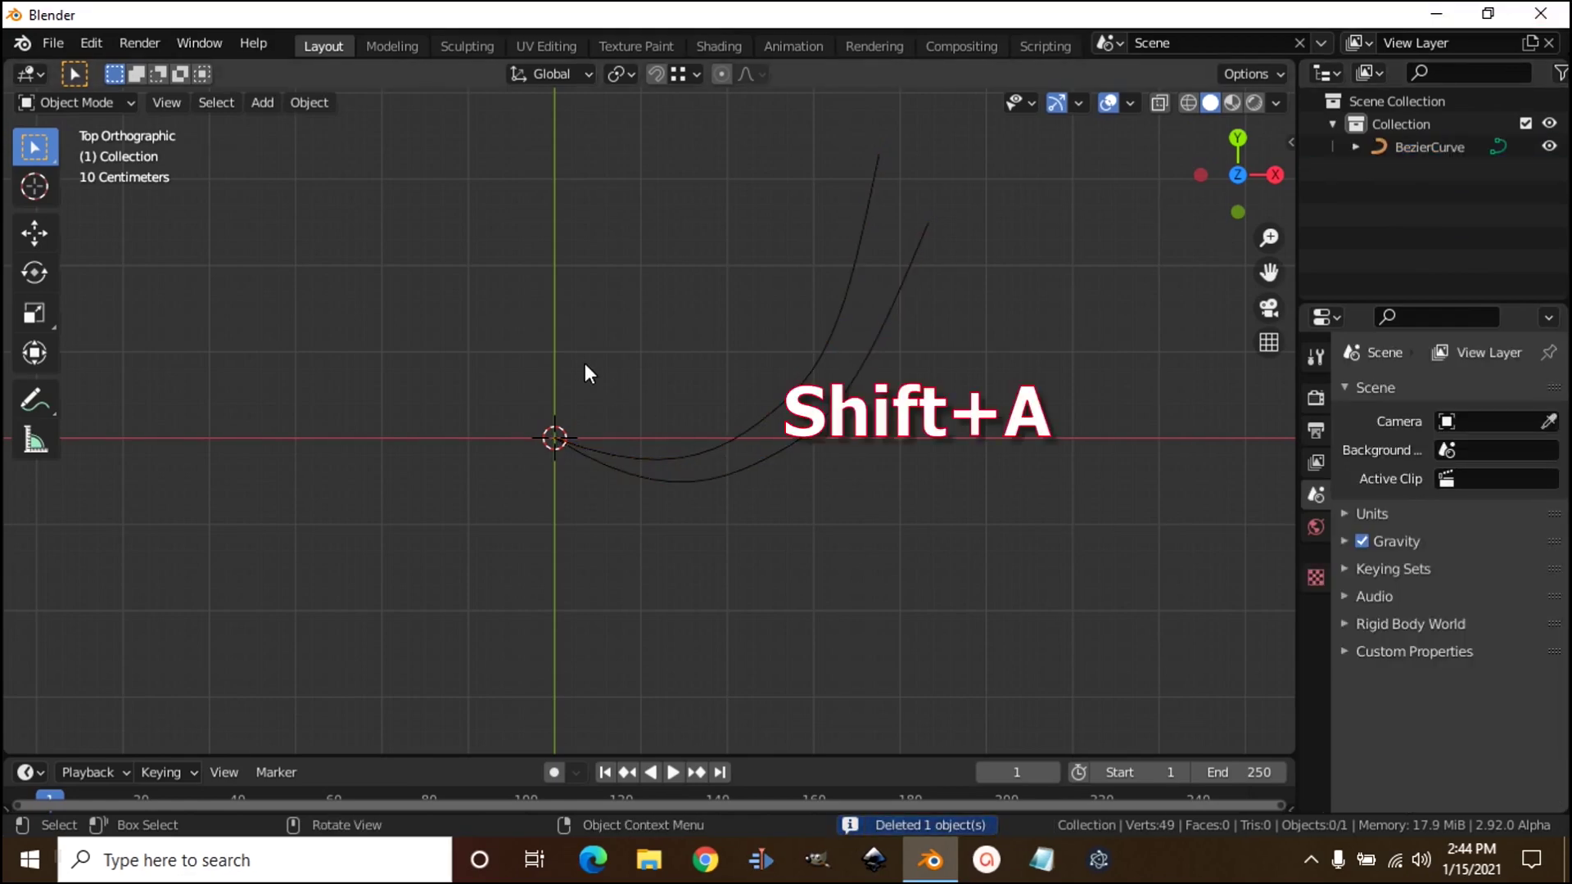
- Add a UV sphere with a 1 m radius at the origin and shade it smooth
key(shift+a)
mouse_move(574, 359)
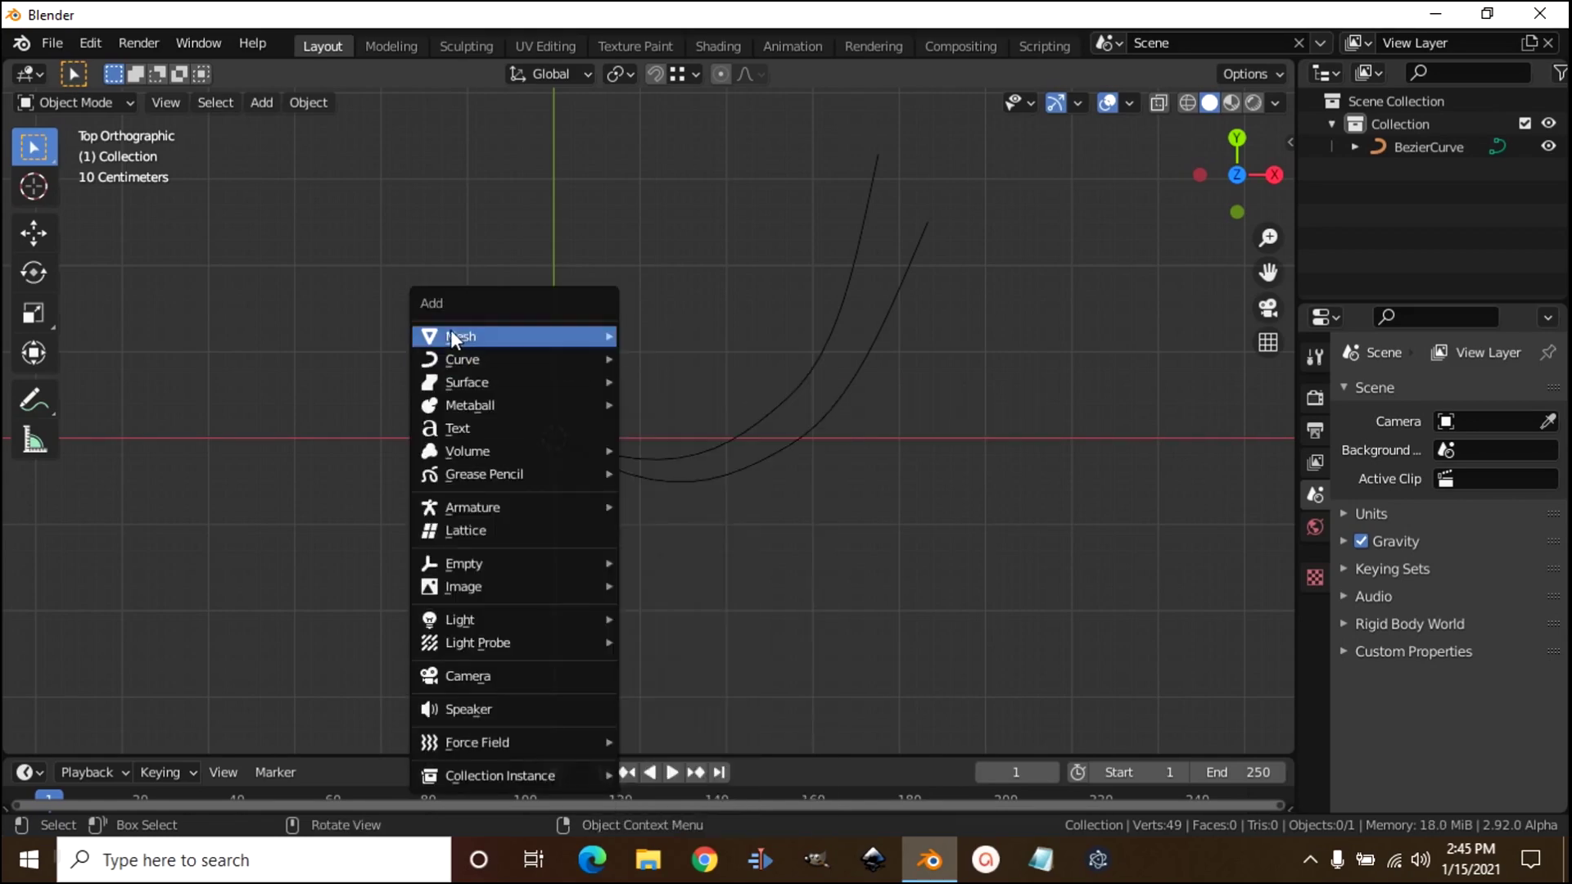
mouse_move(449, 331)
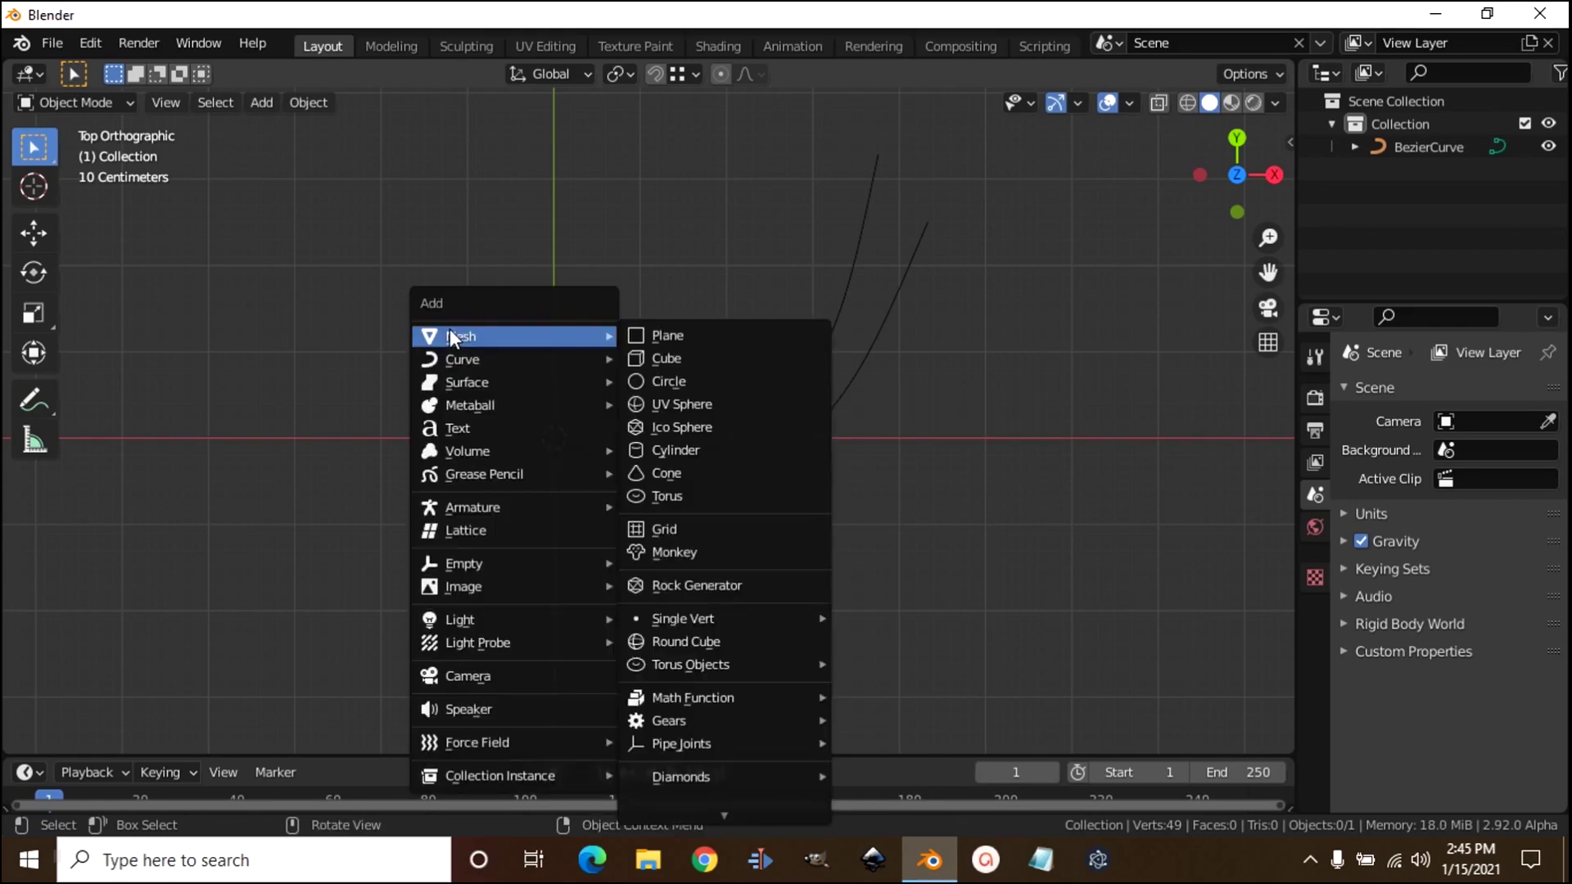
click(700, 407)
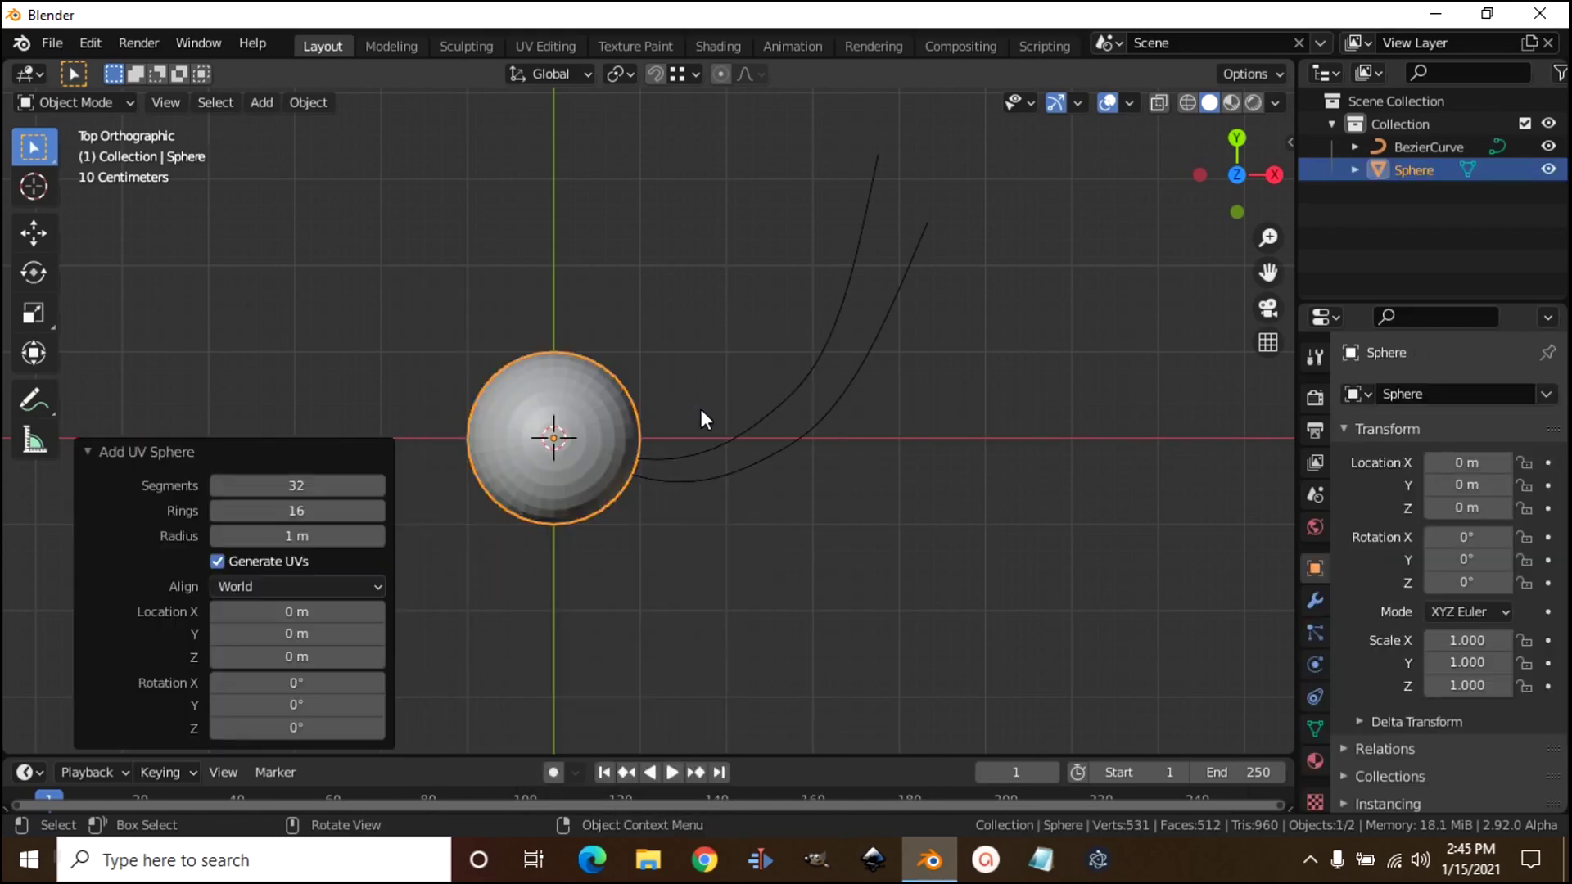
right_click(547, 365)
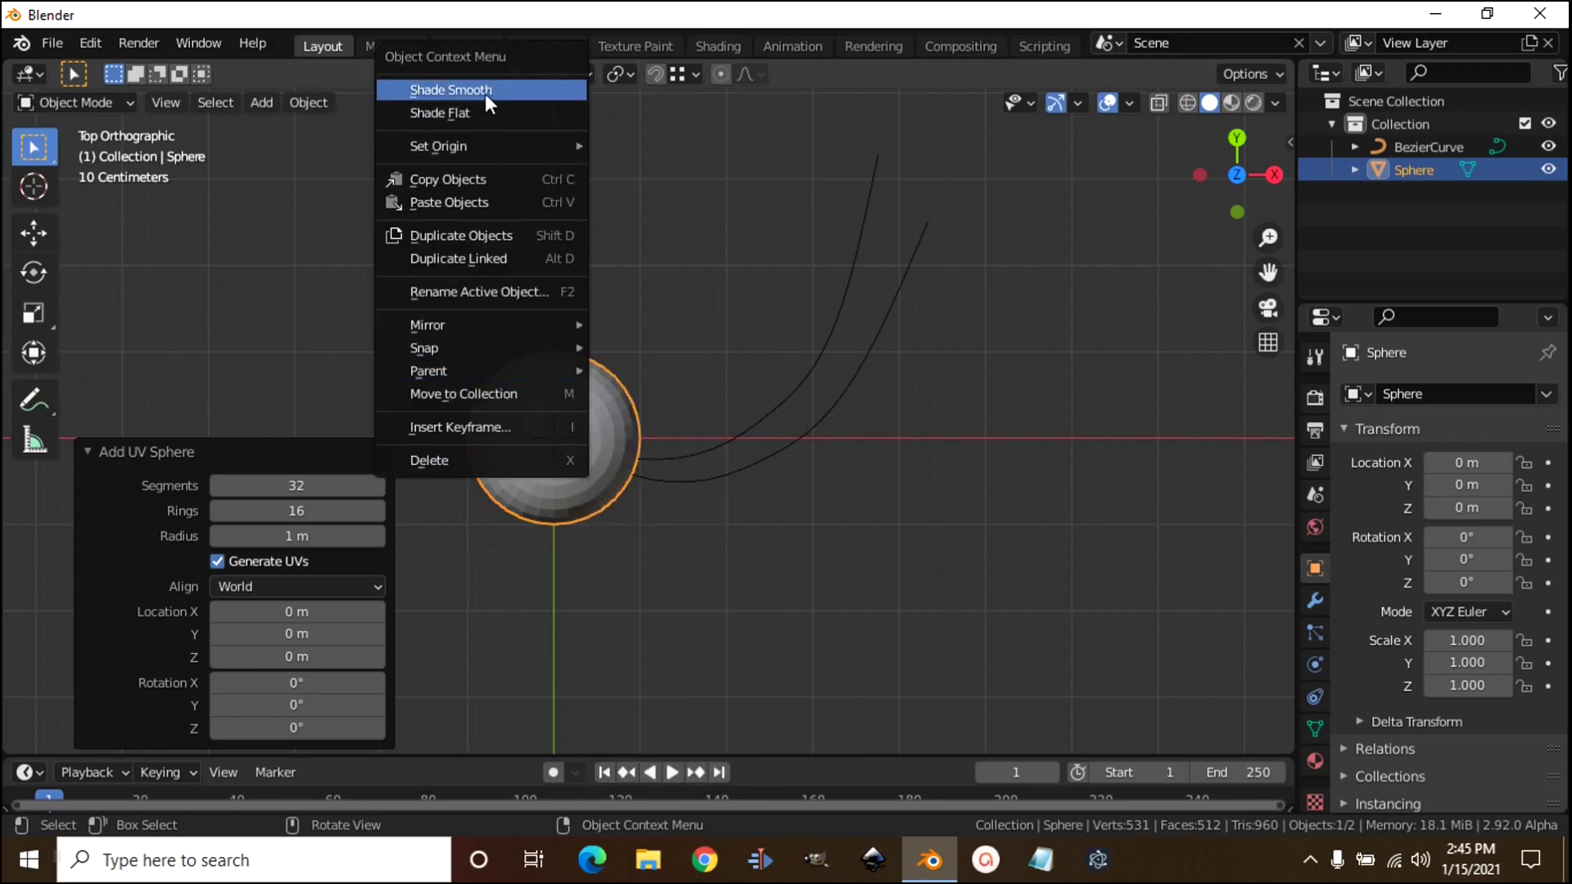
click(488, 88)
- Scale the sphere's mesh in Edit Mode to about 0.324, and return to Object Mode
key(Tab)
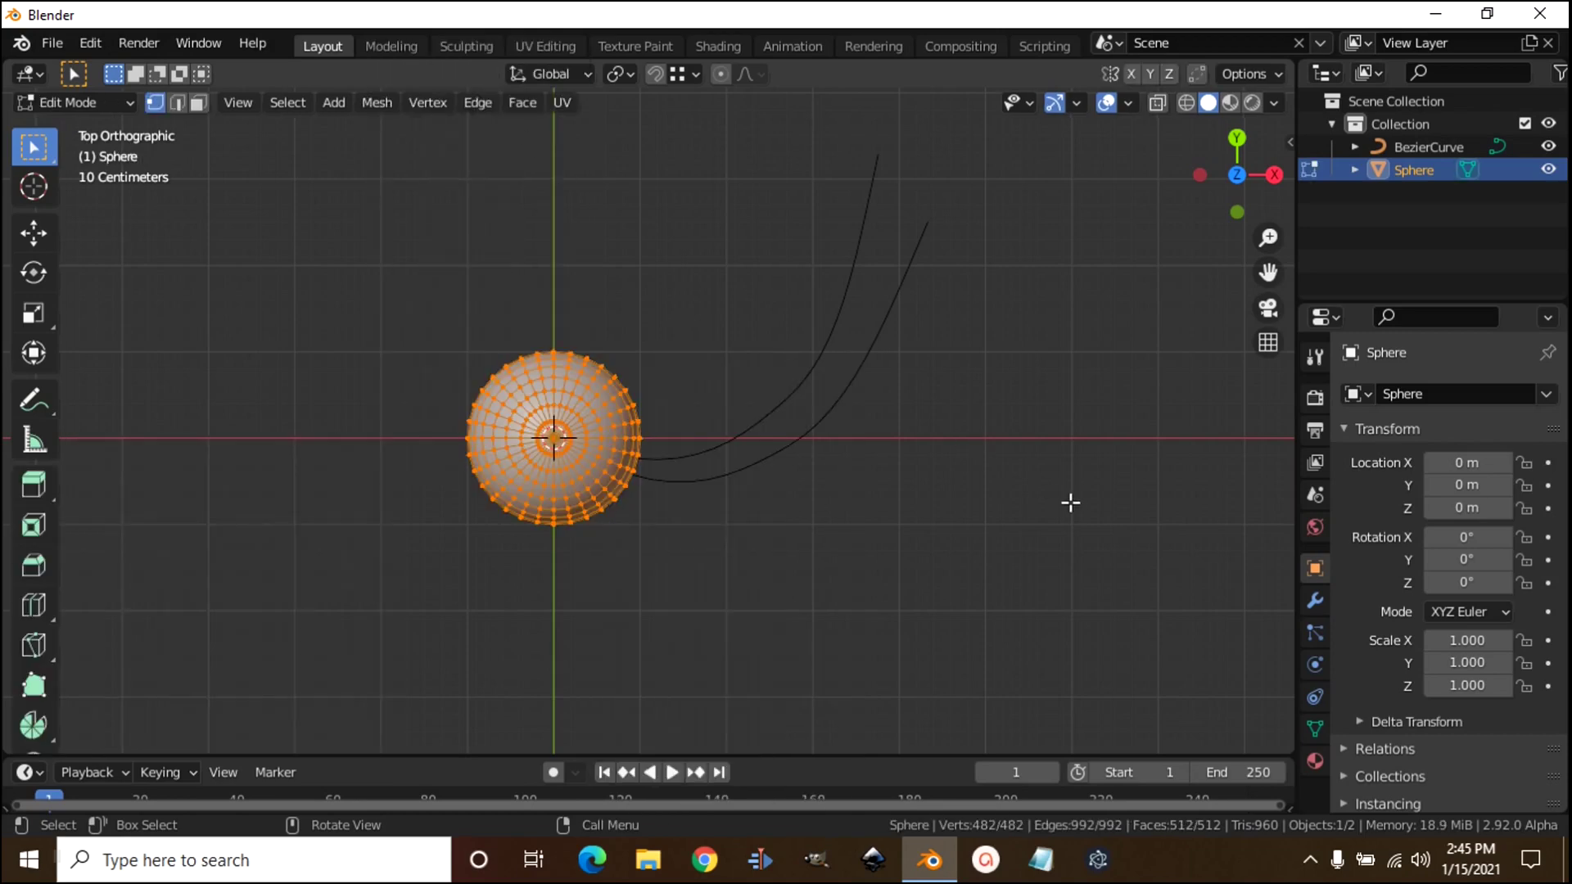
key(s)
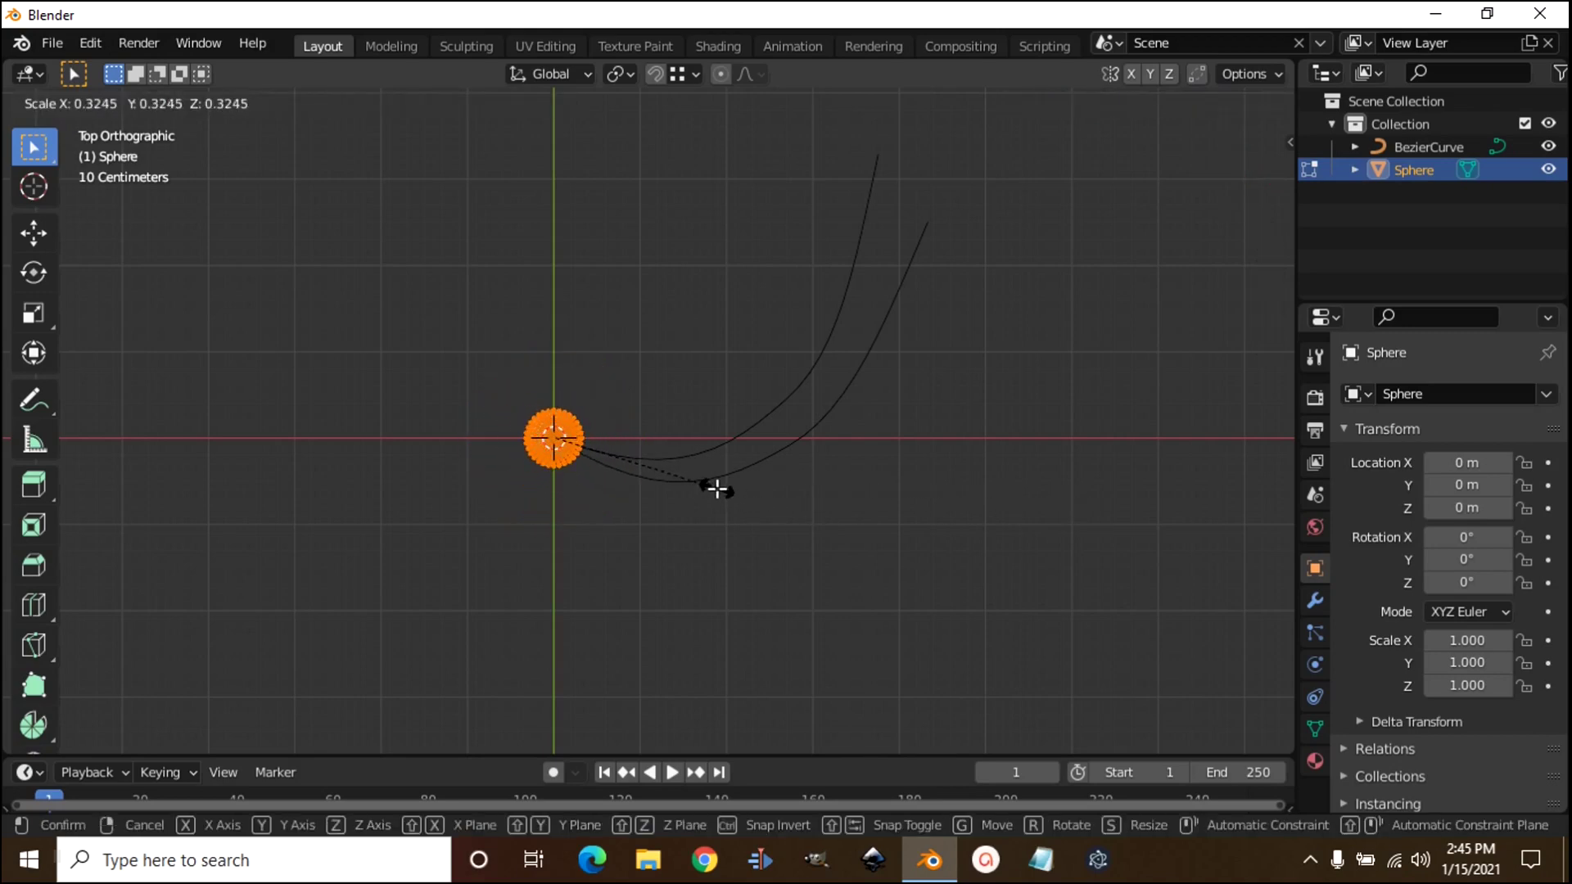
click(716, 486)
click(91, 102)
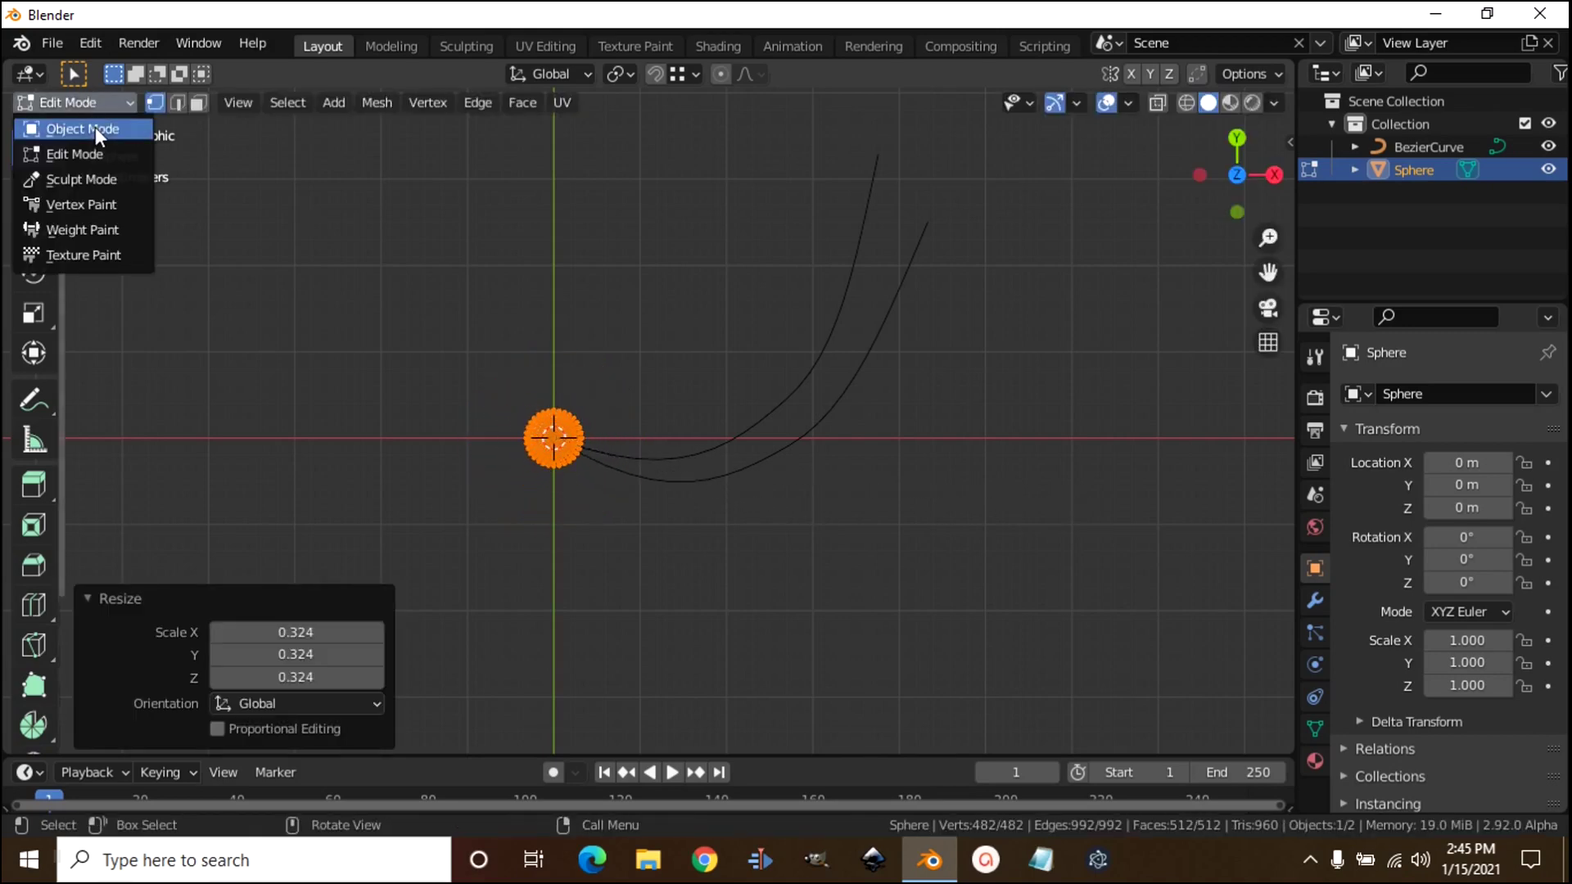
click(95, 128)
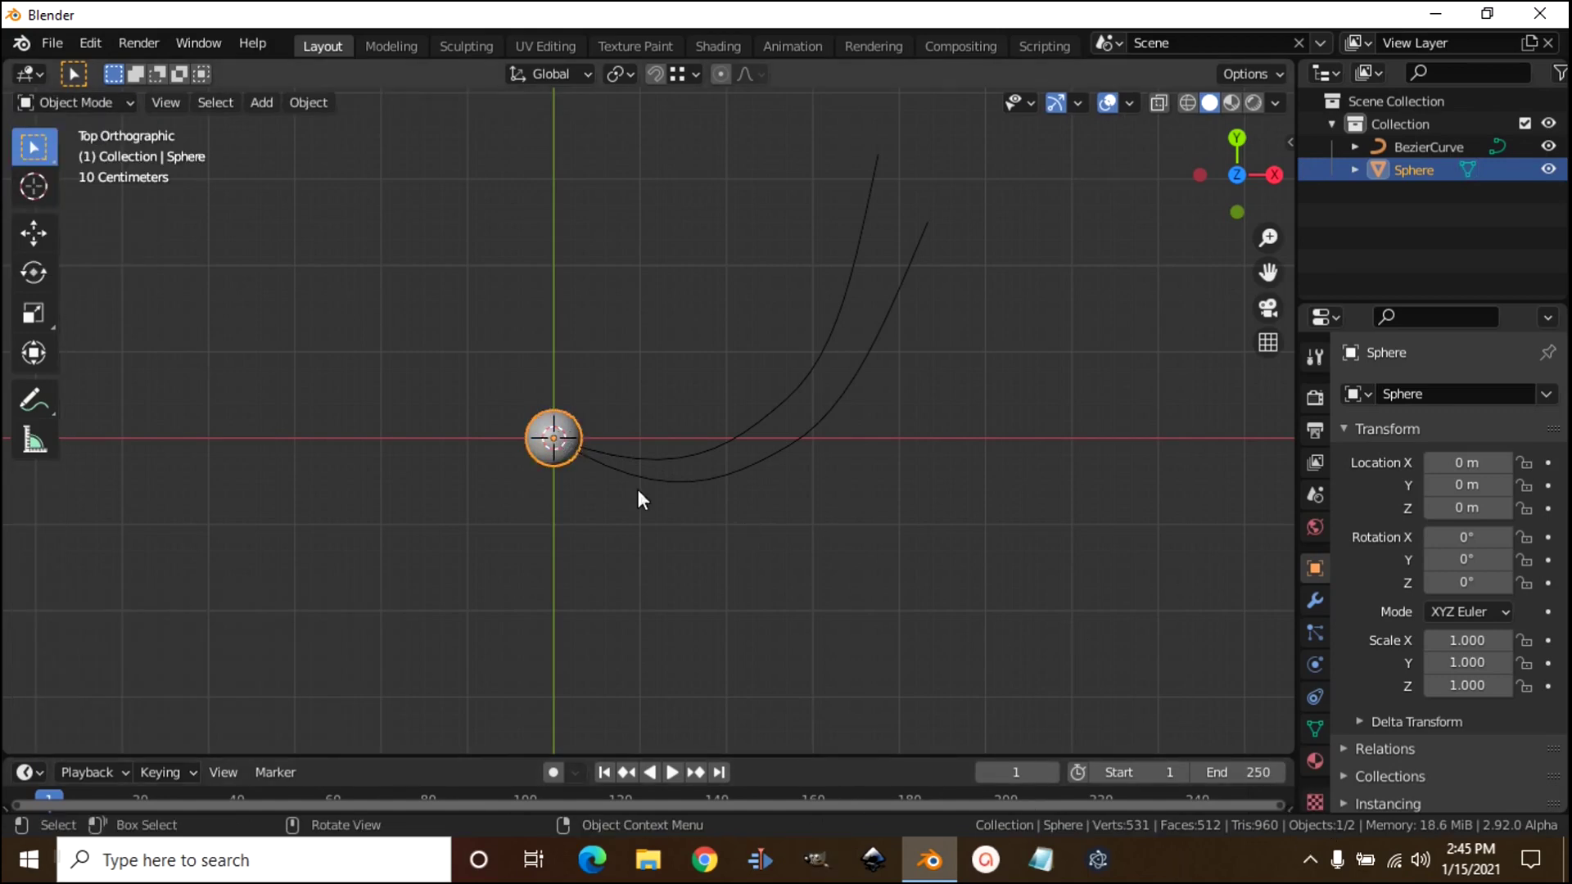
- Add a Follow Path constraint to the sphere with BezierCurve as its target, and try out the offset along the curve
click(1314, 698)
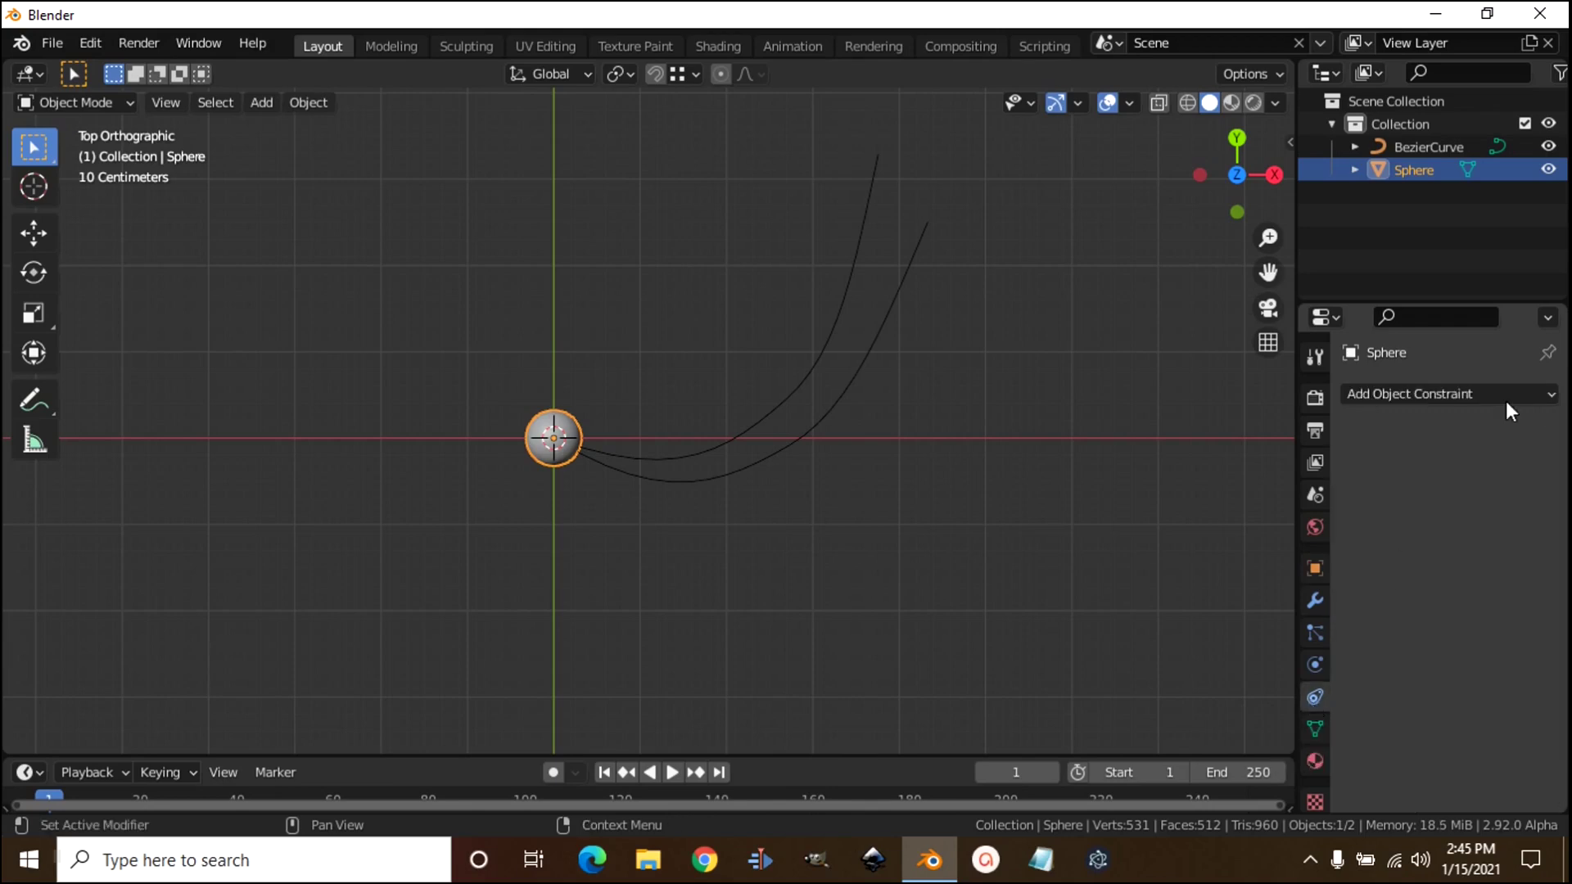
click(1405, 397)
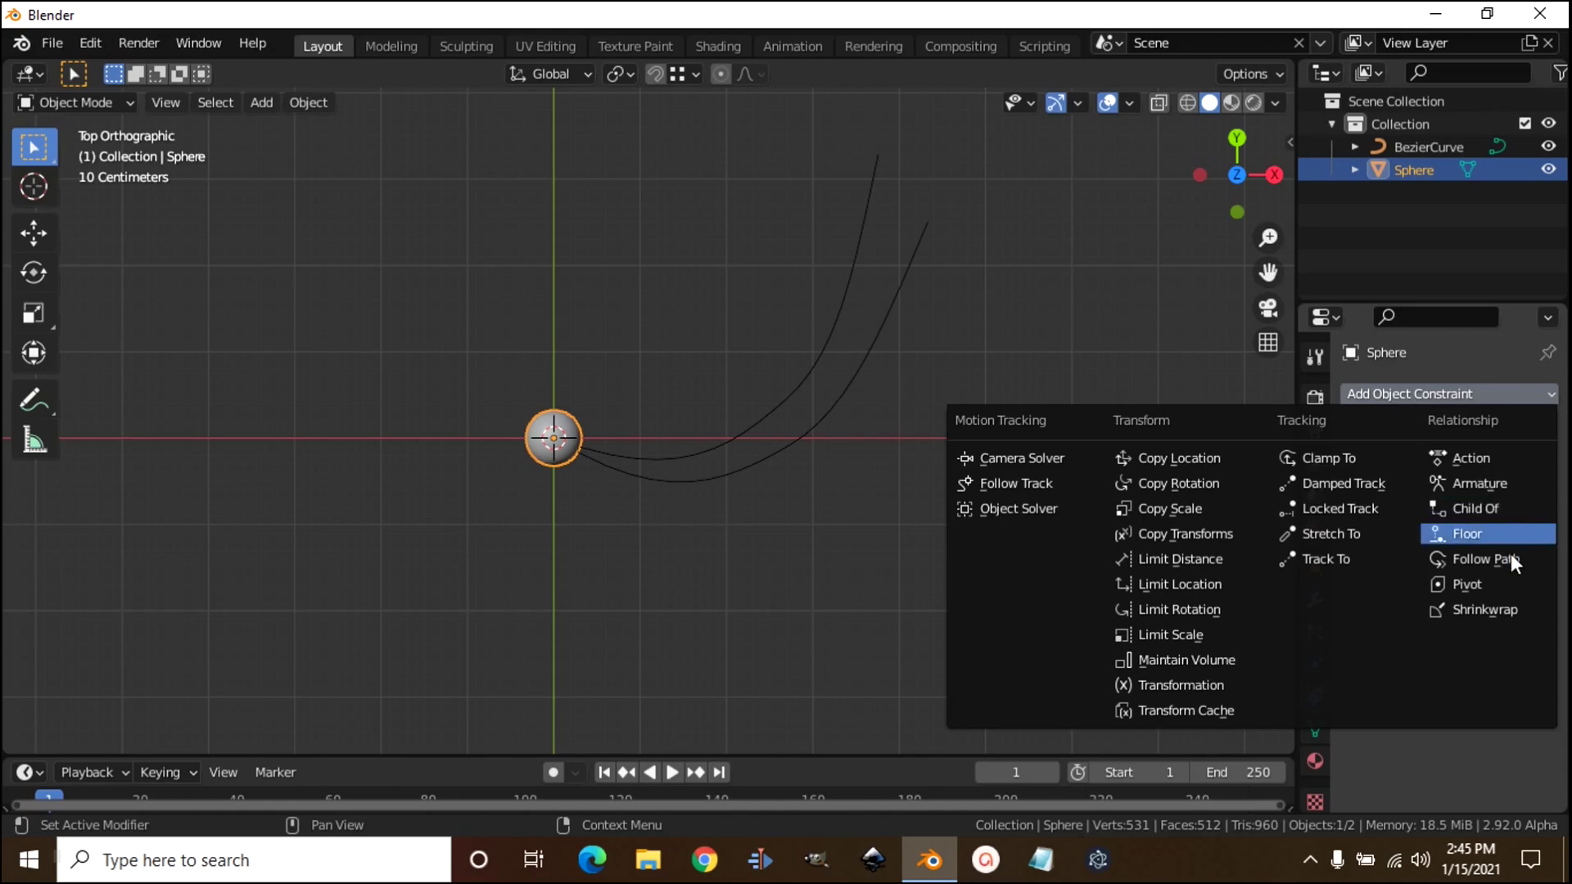
click(1468, 558)
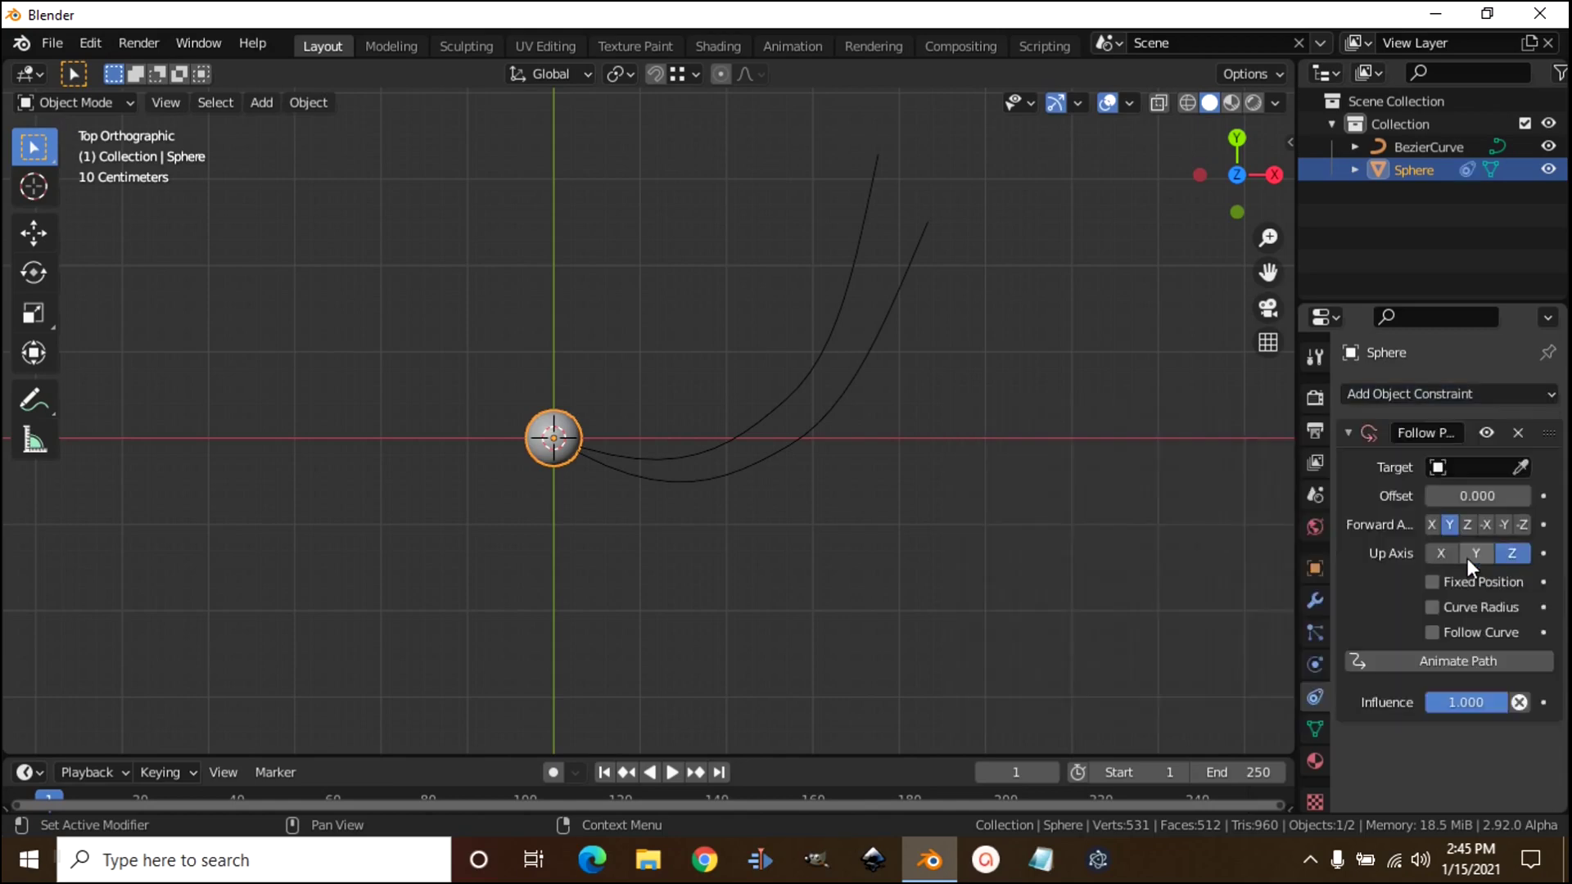
click(1460, 464)
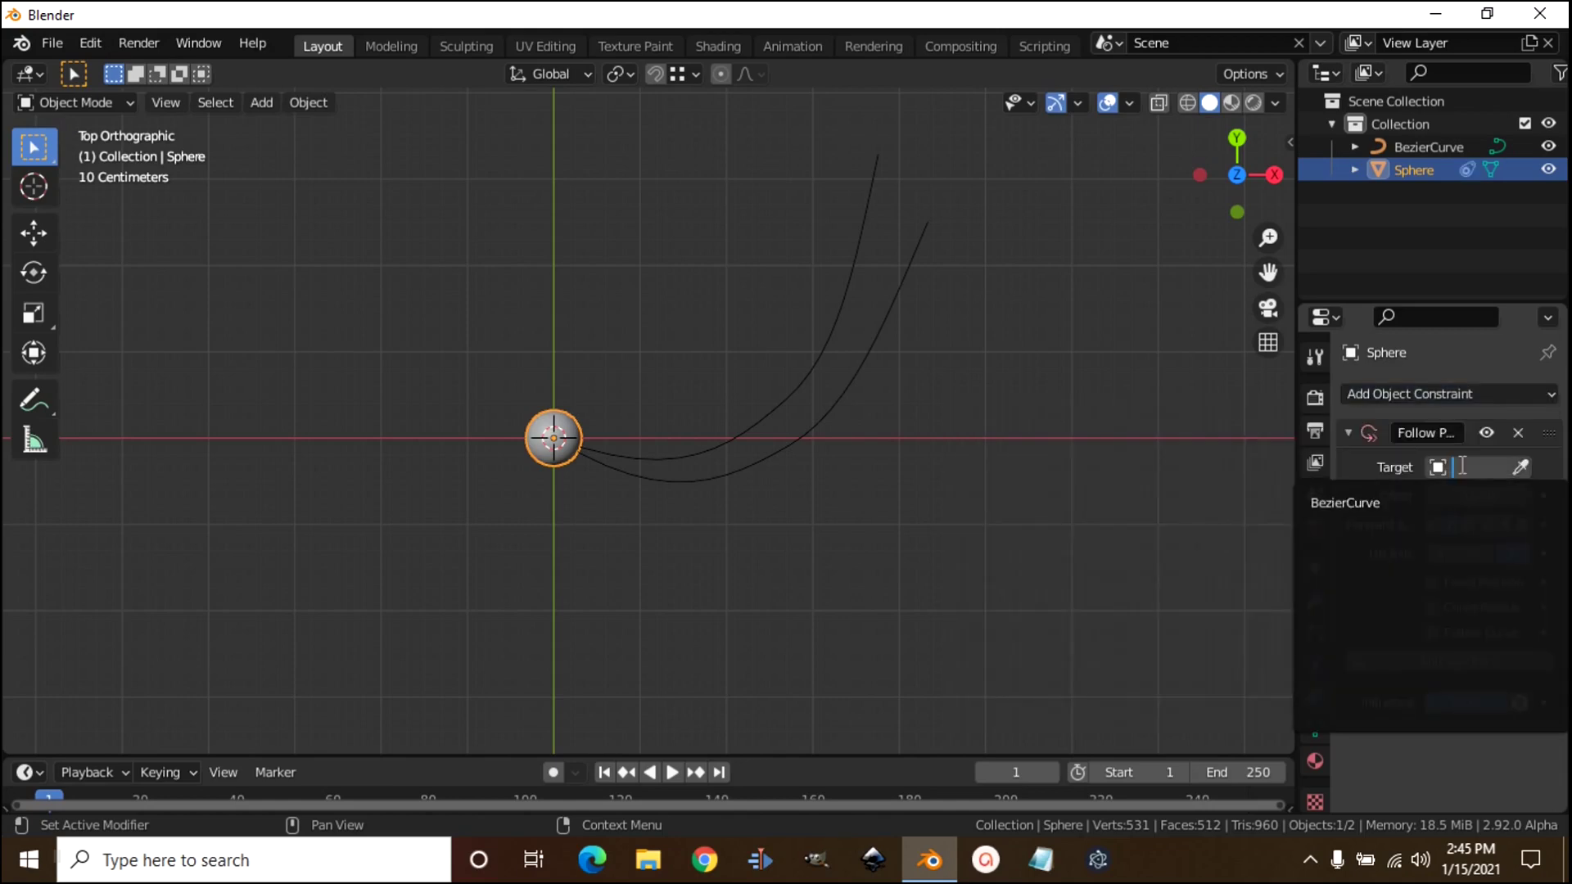
click(1355, 504)
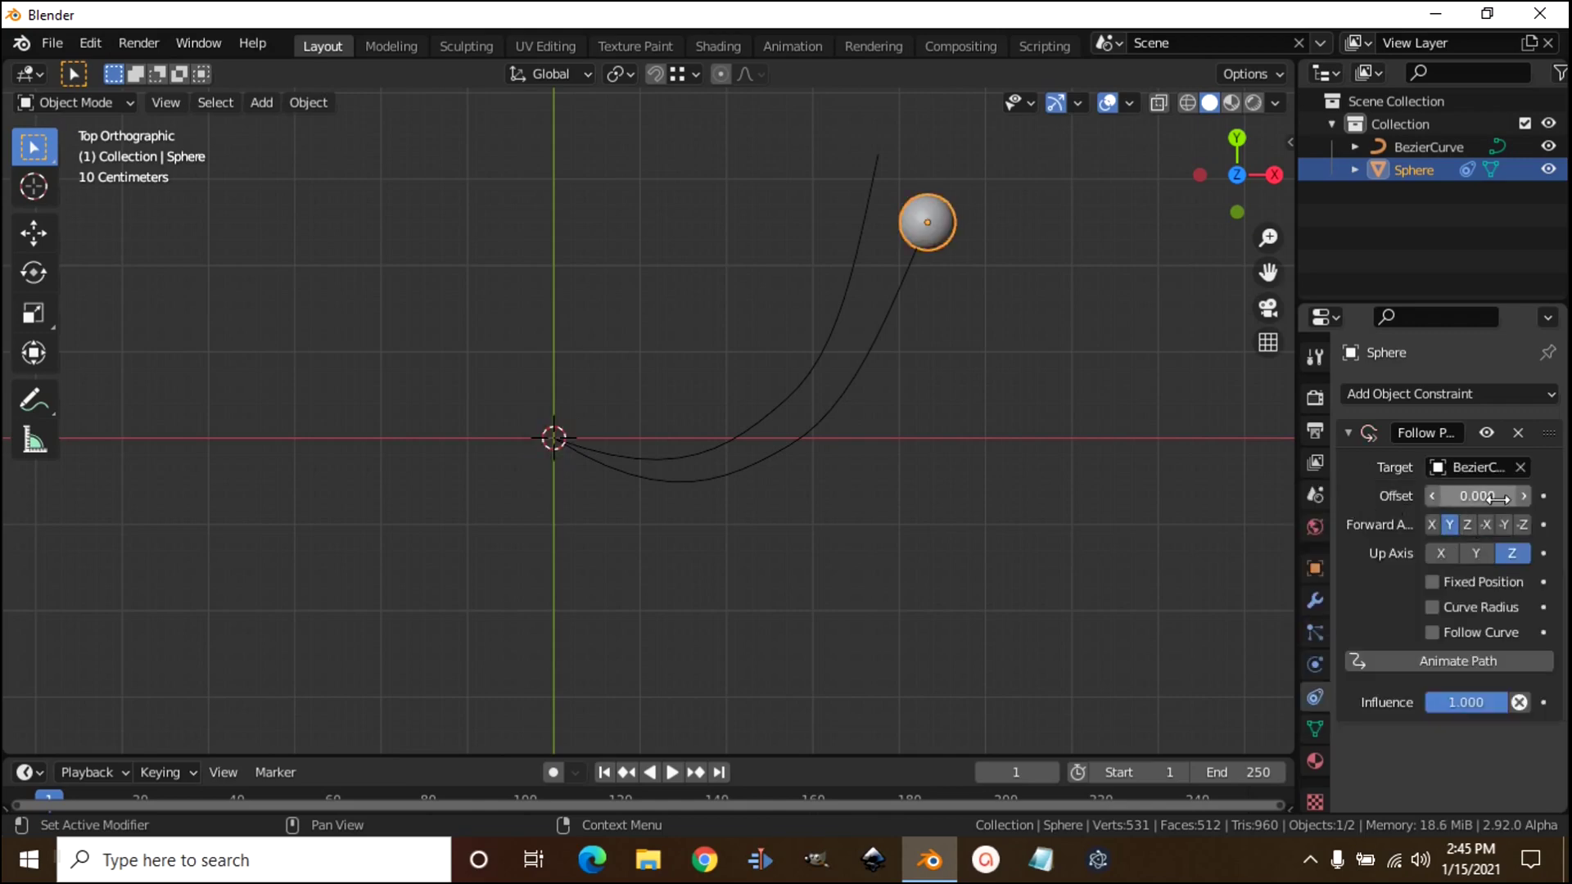
drag(1478, 496, 674, 495)
key(Escape)
- Scale the sphere's mesh down in Edit Mode by about 0.751, return to Object Mode and deselect it
key(Tab)
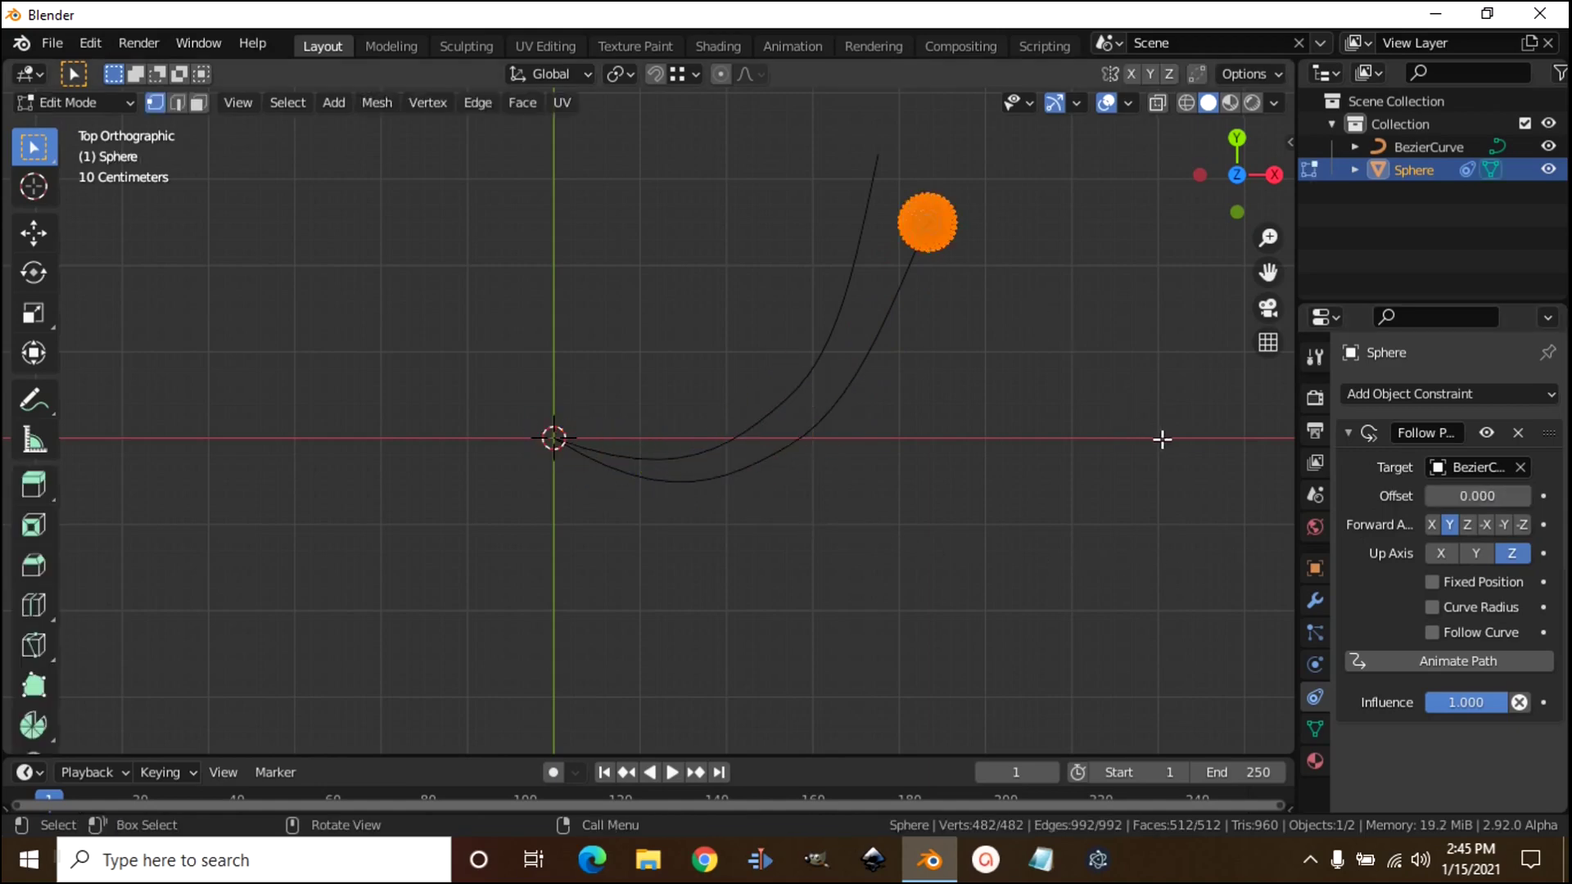
key(s)
click(1098, 395)
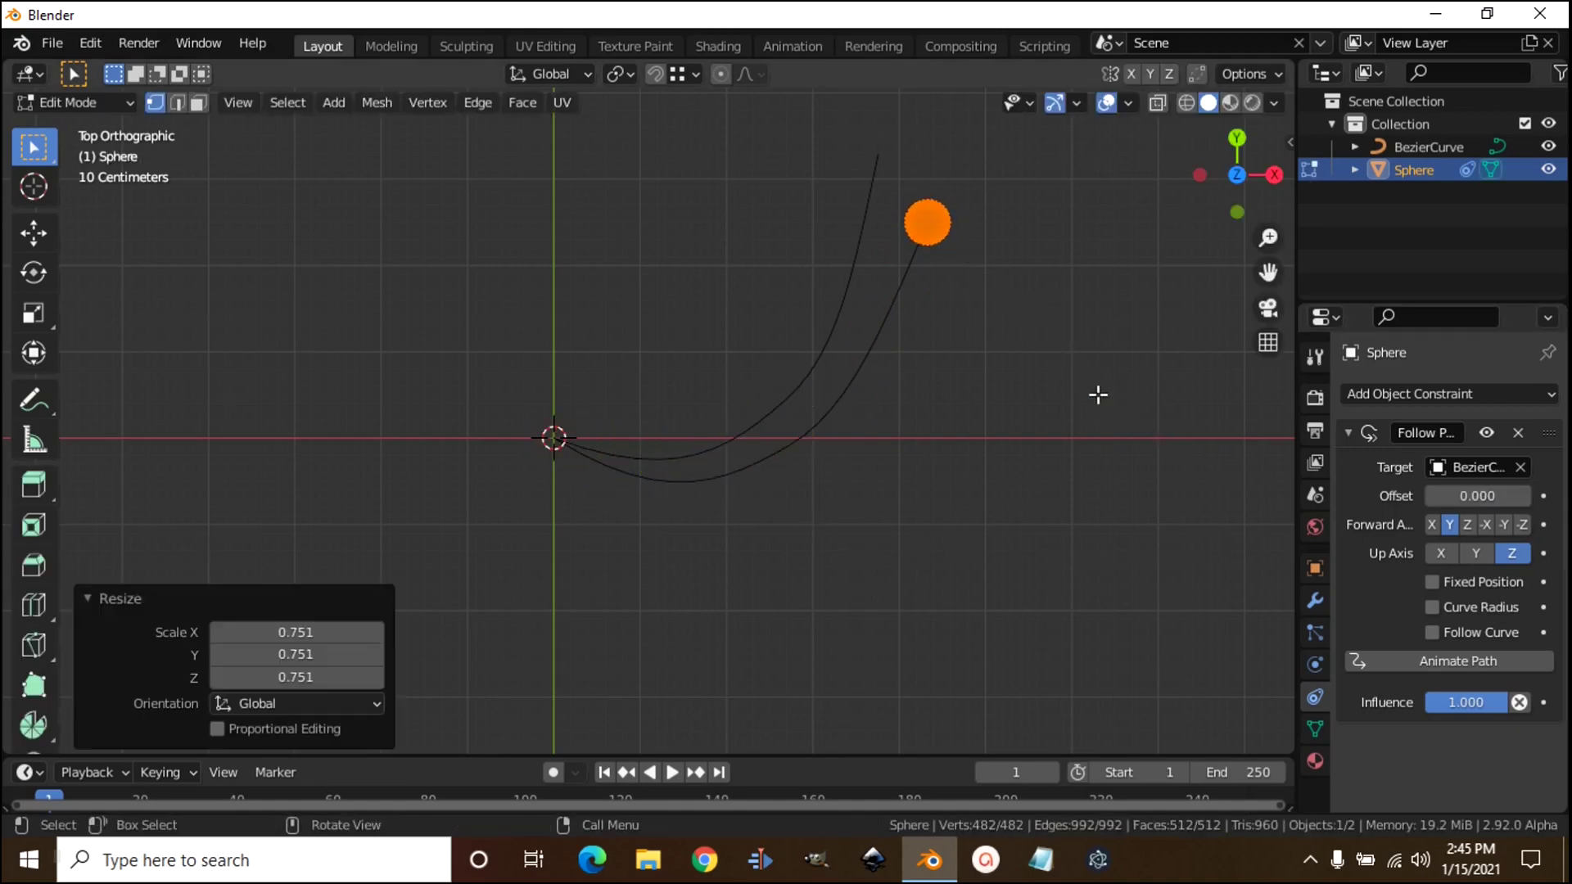
key(Tab)
key(alt+a)
- Enlarge the timeline and keyframe the sphere's Follow Path offset at 0 on frame 1 and -100 on frame 50
drag(977, 757, 980, 628)
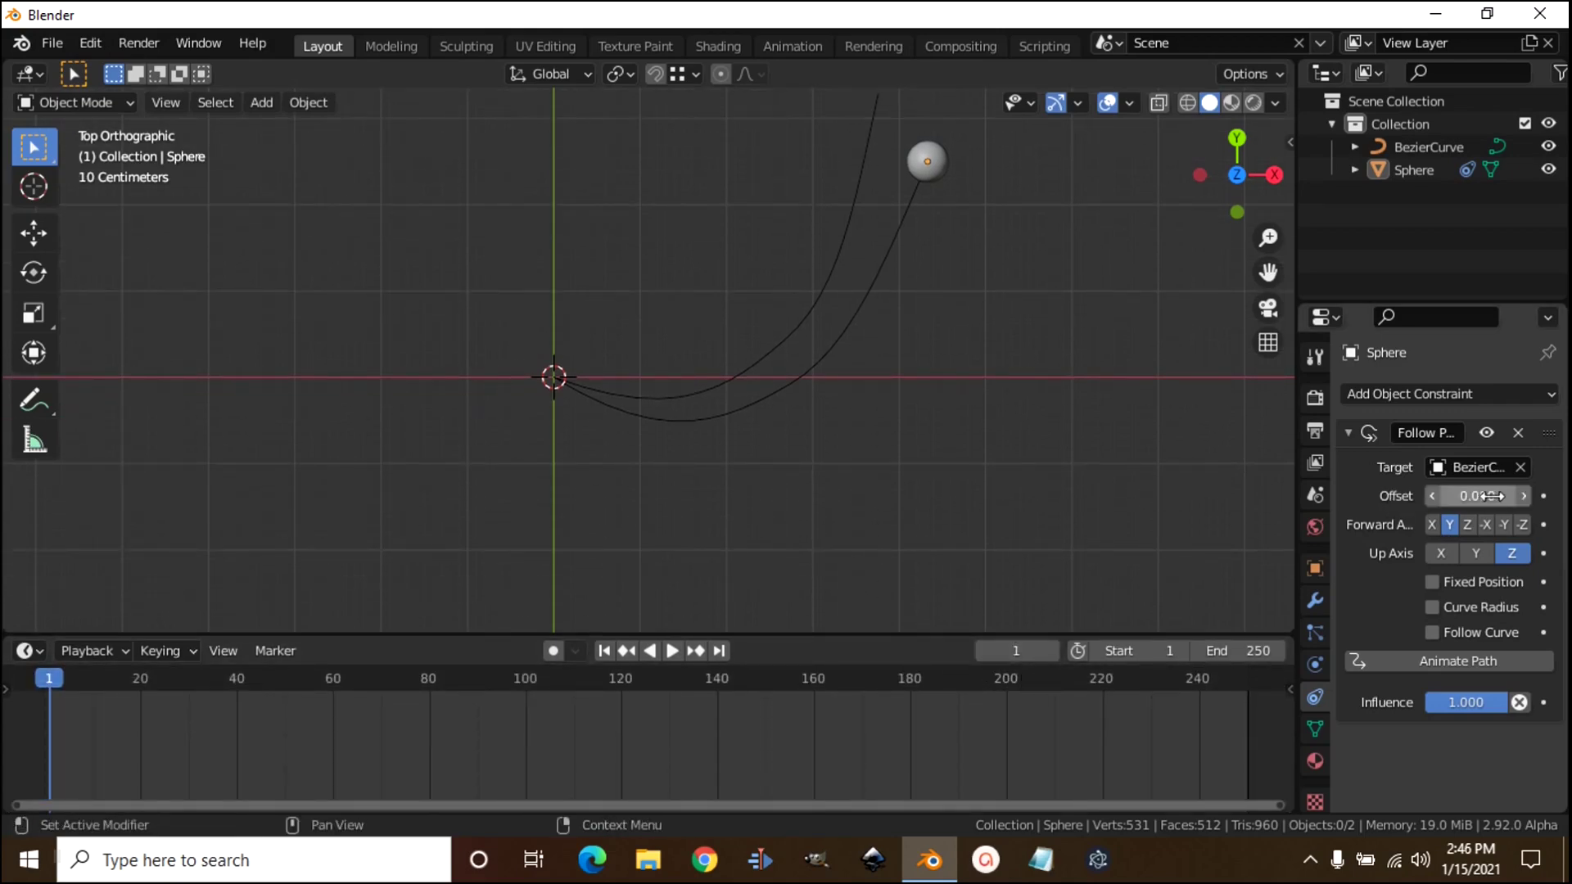
click(1543, 496)
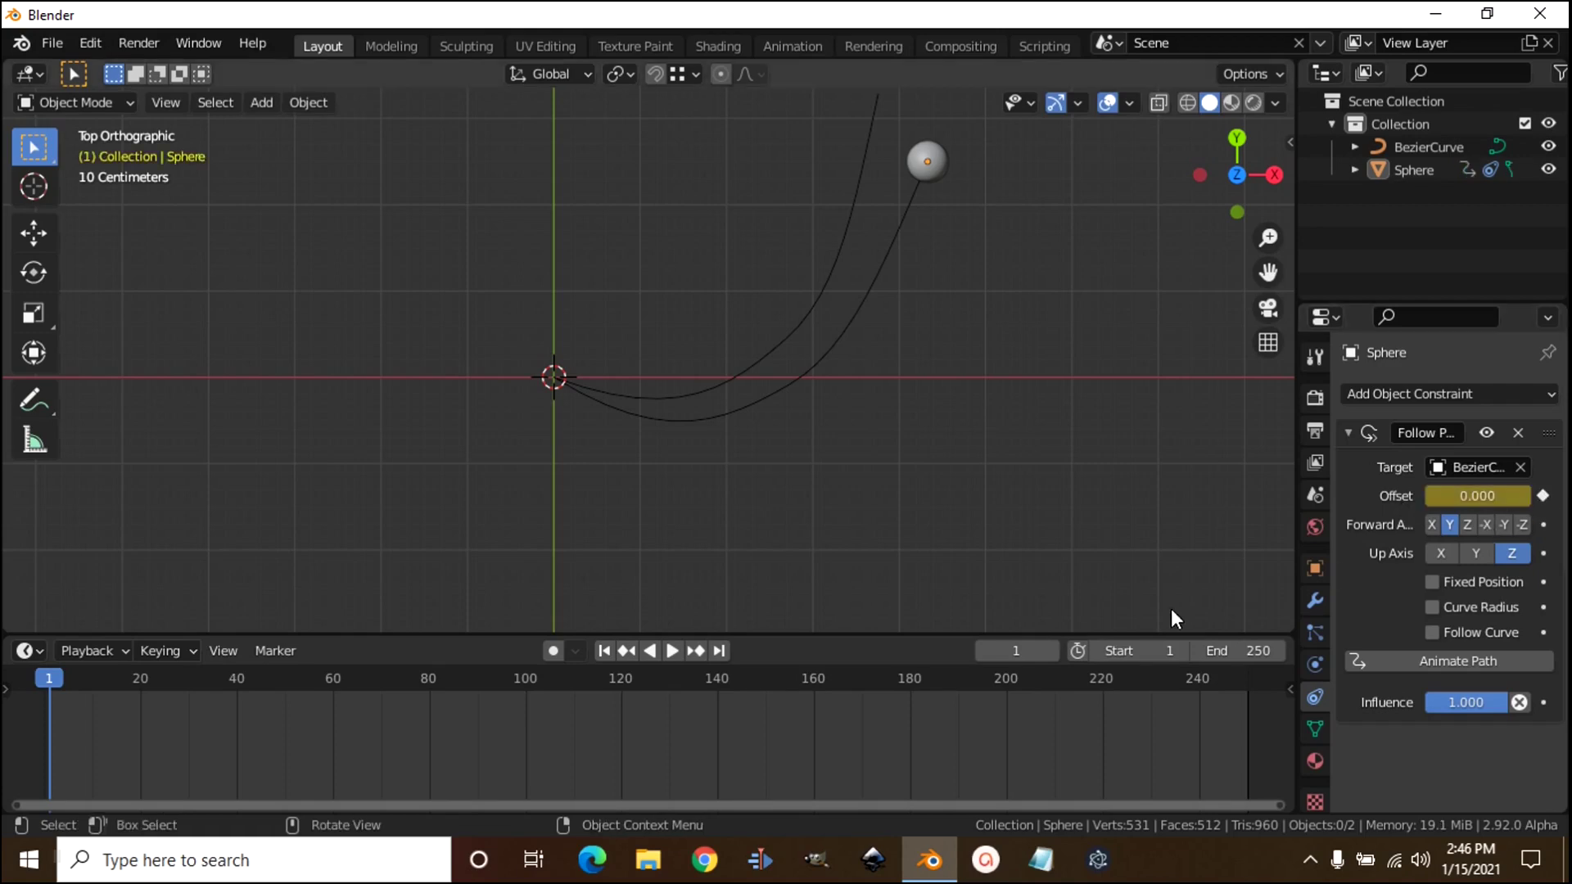
click(1015, 650)
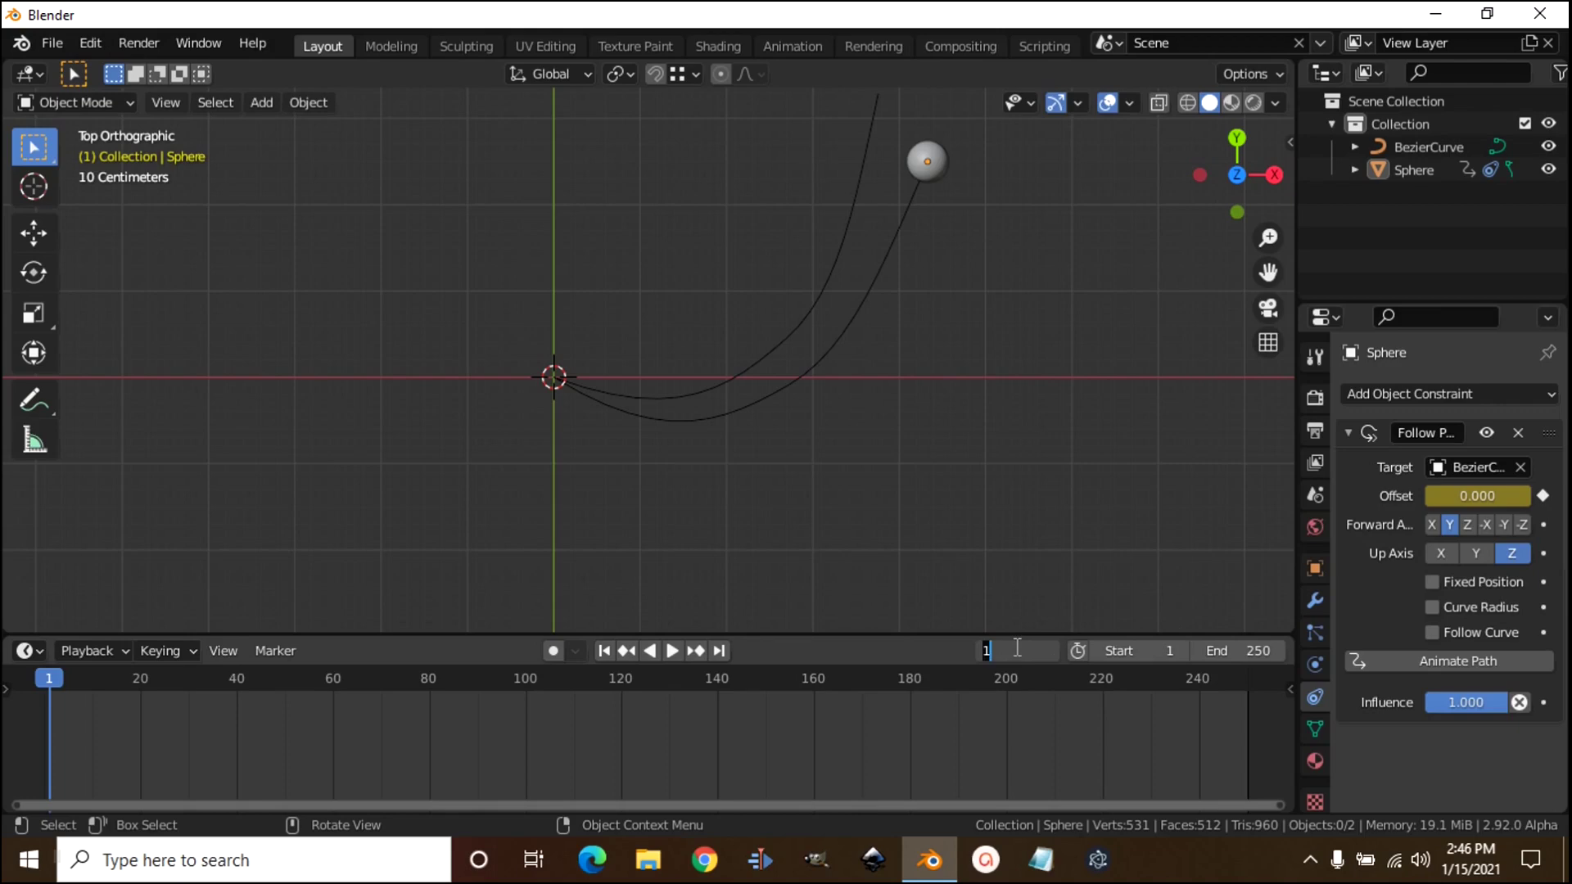
text(50)
key(Return)
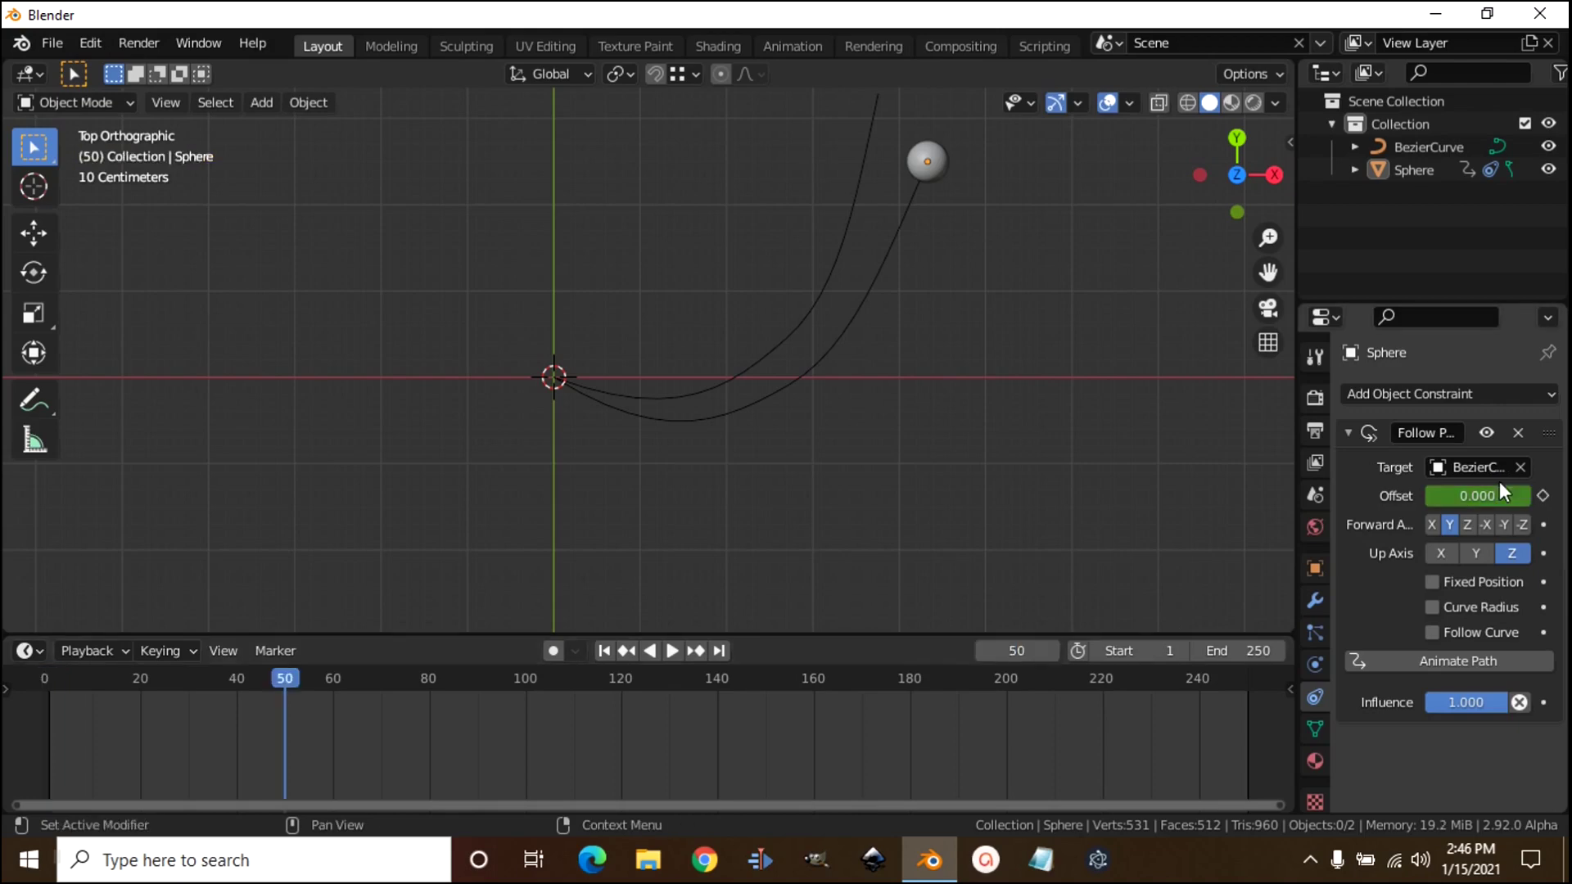
click(1495, 492)
text(-100)
key(Return)
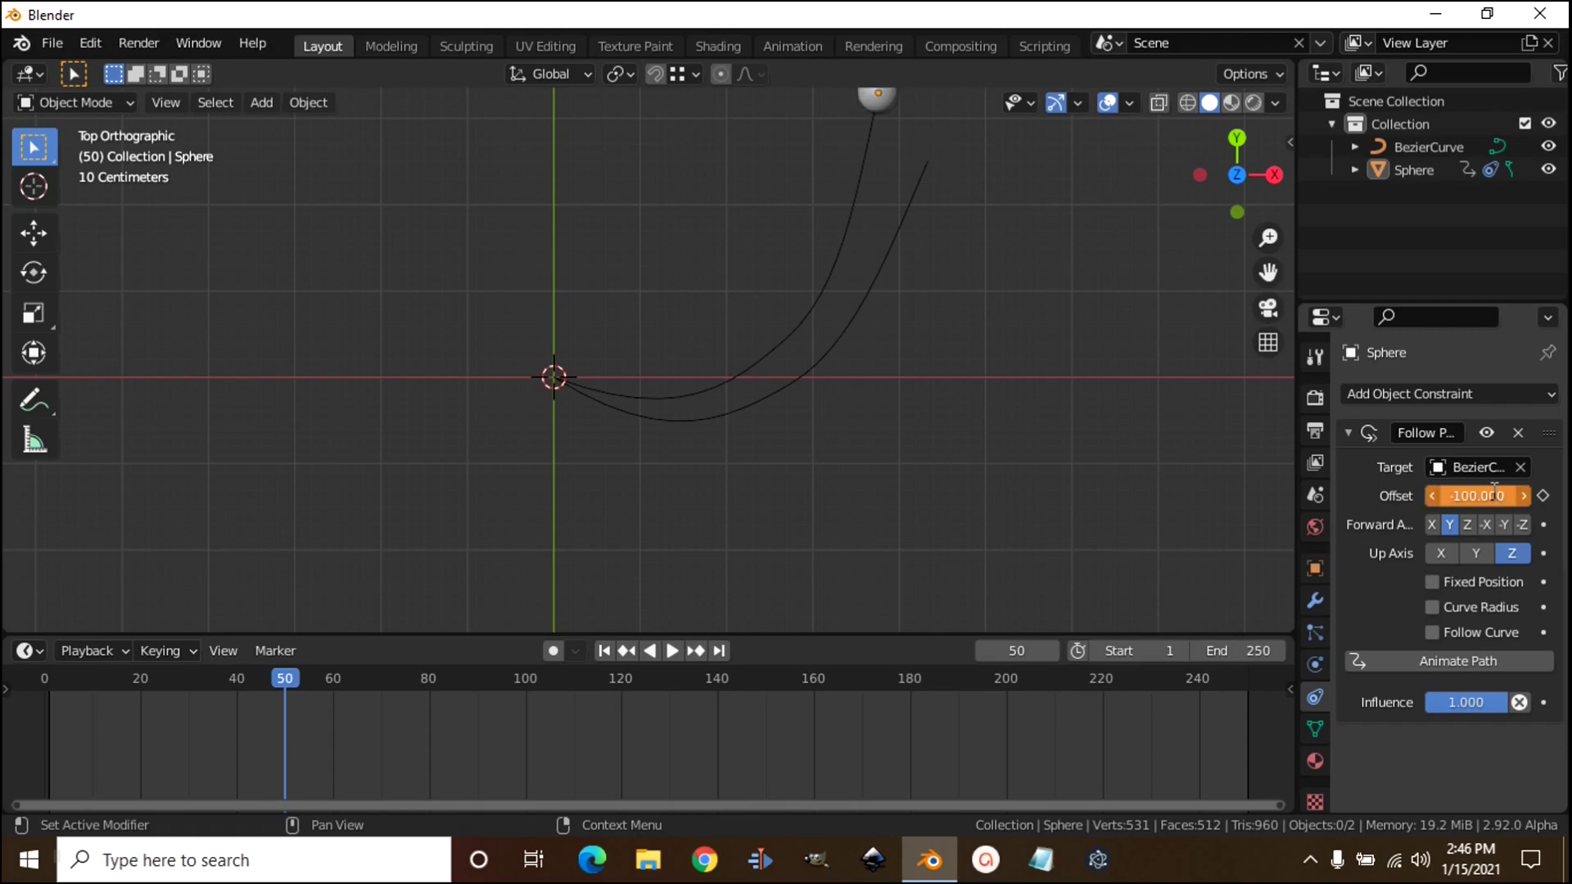
click(1543, 497)
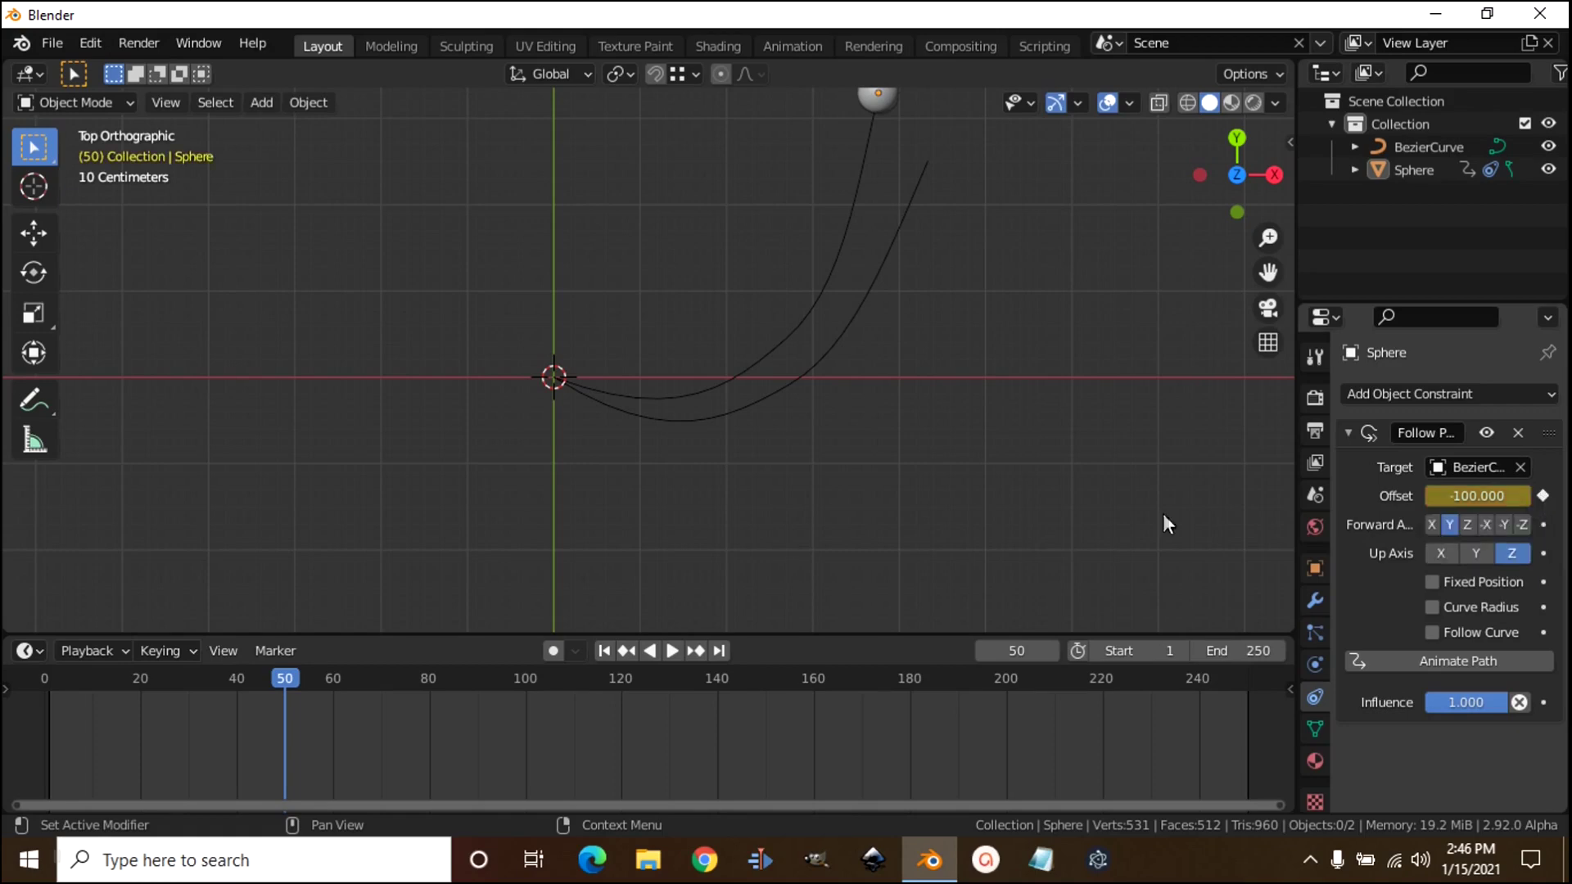
- Preview the sphere's motion from the first frame, and set its offset keyframes to linear interpolation
click(604, 651)
key(space)
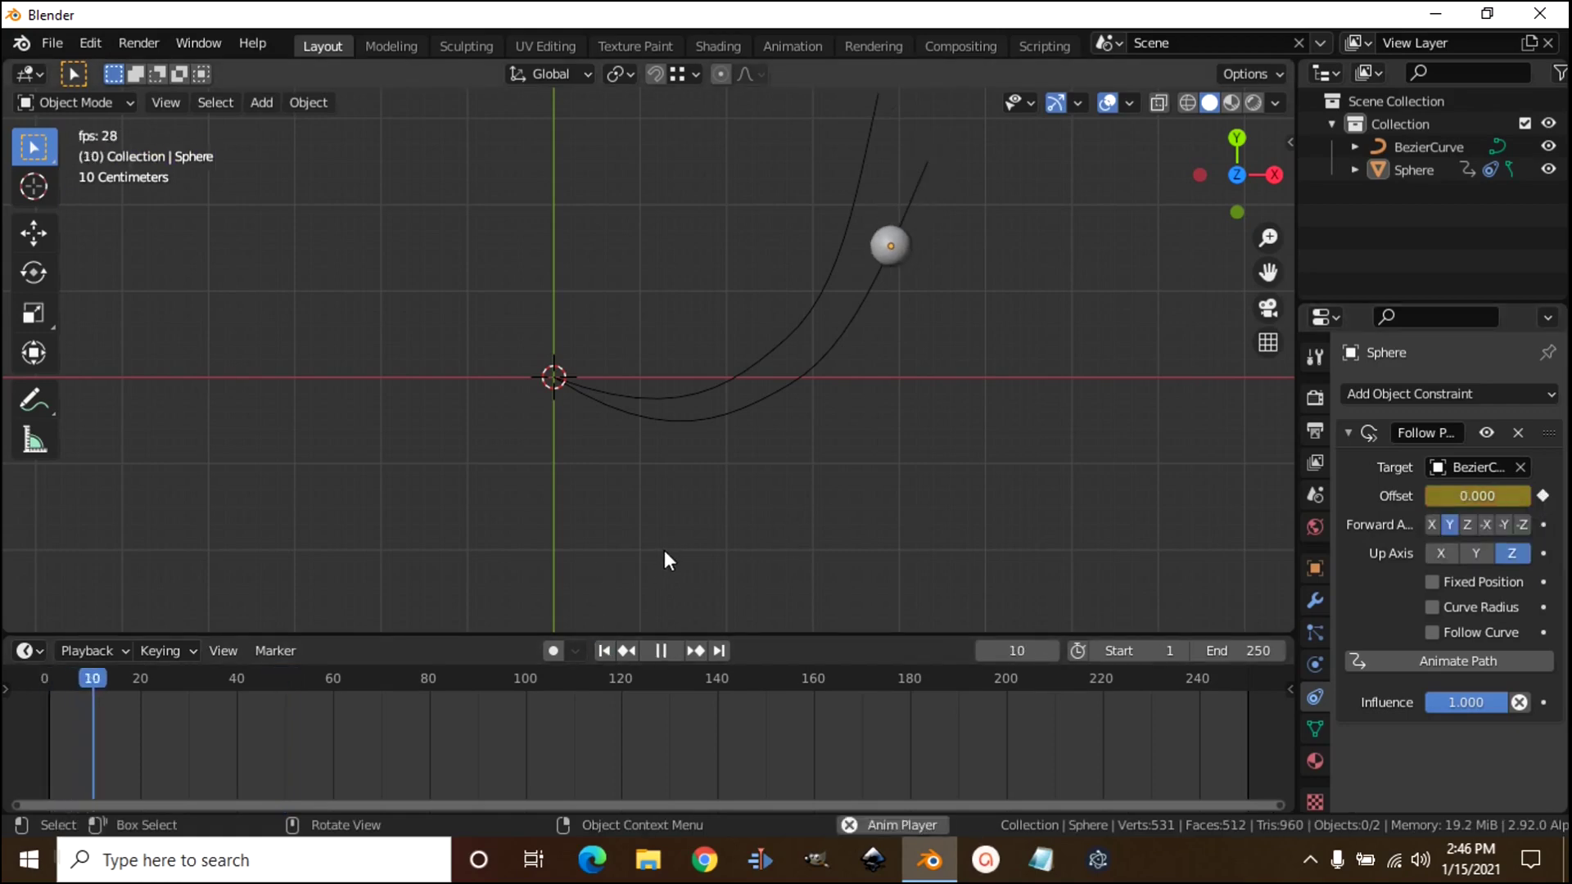
key(Escape)
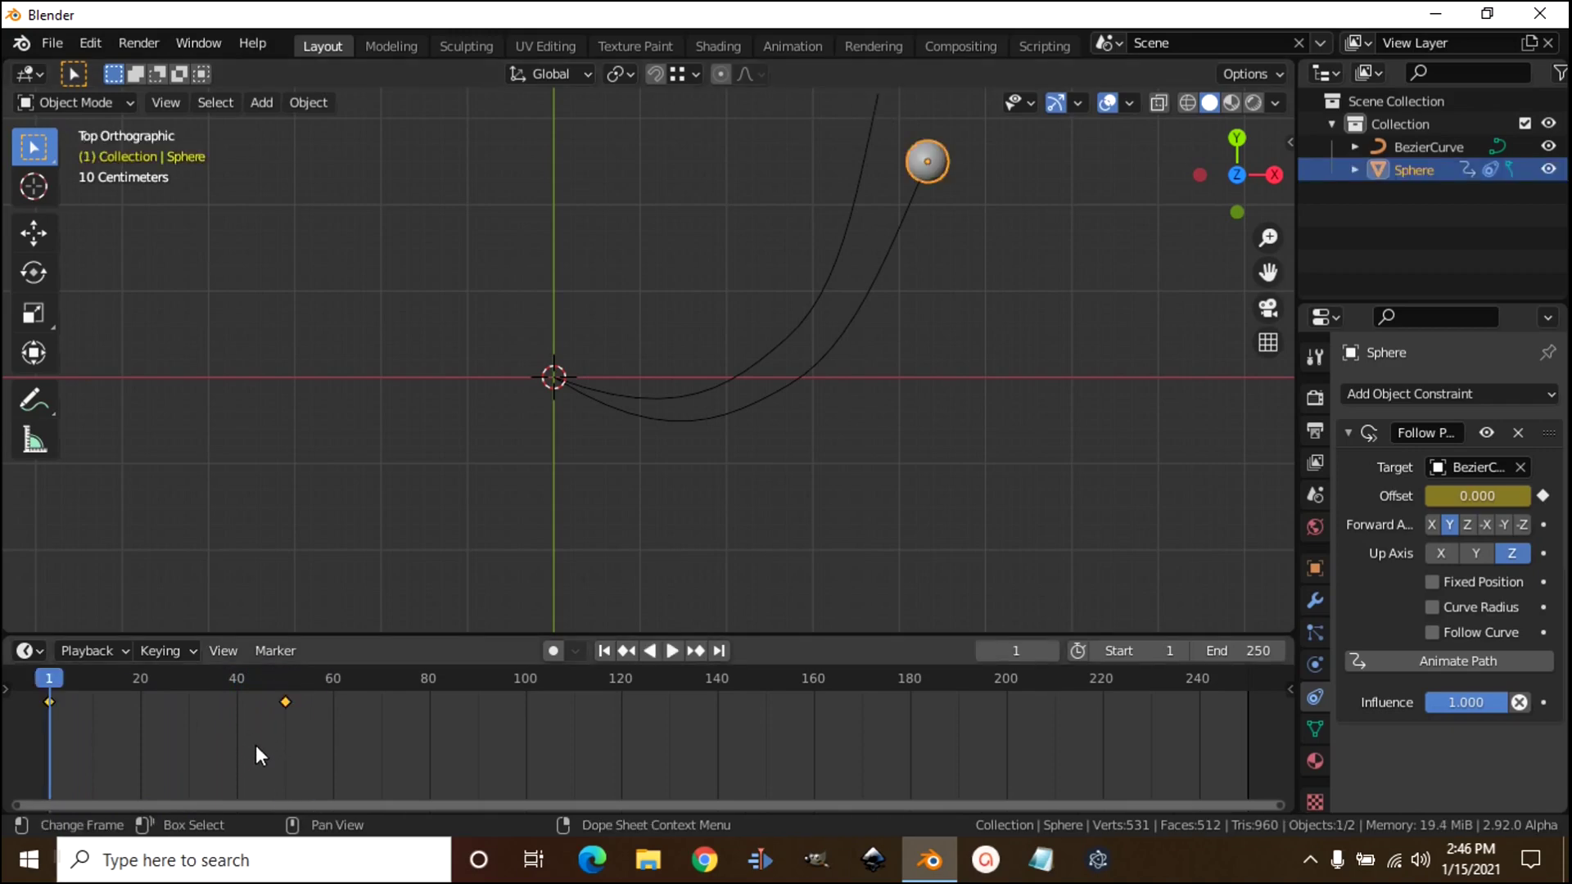
key(t)
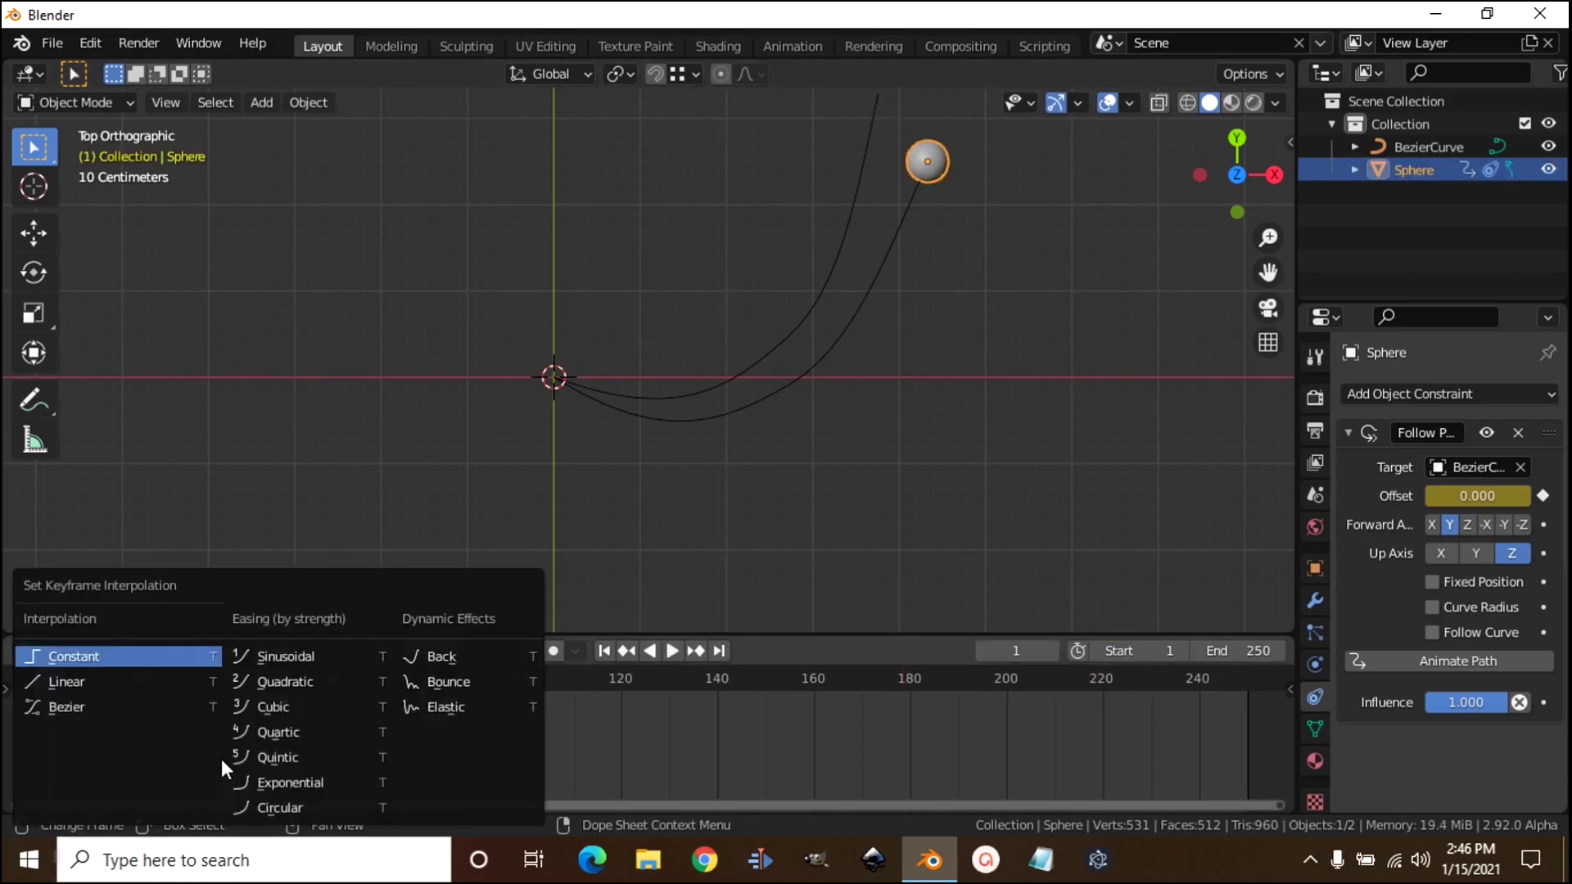
click(86, 680)
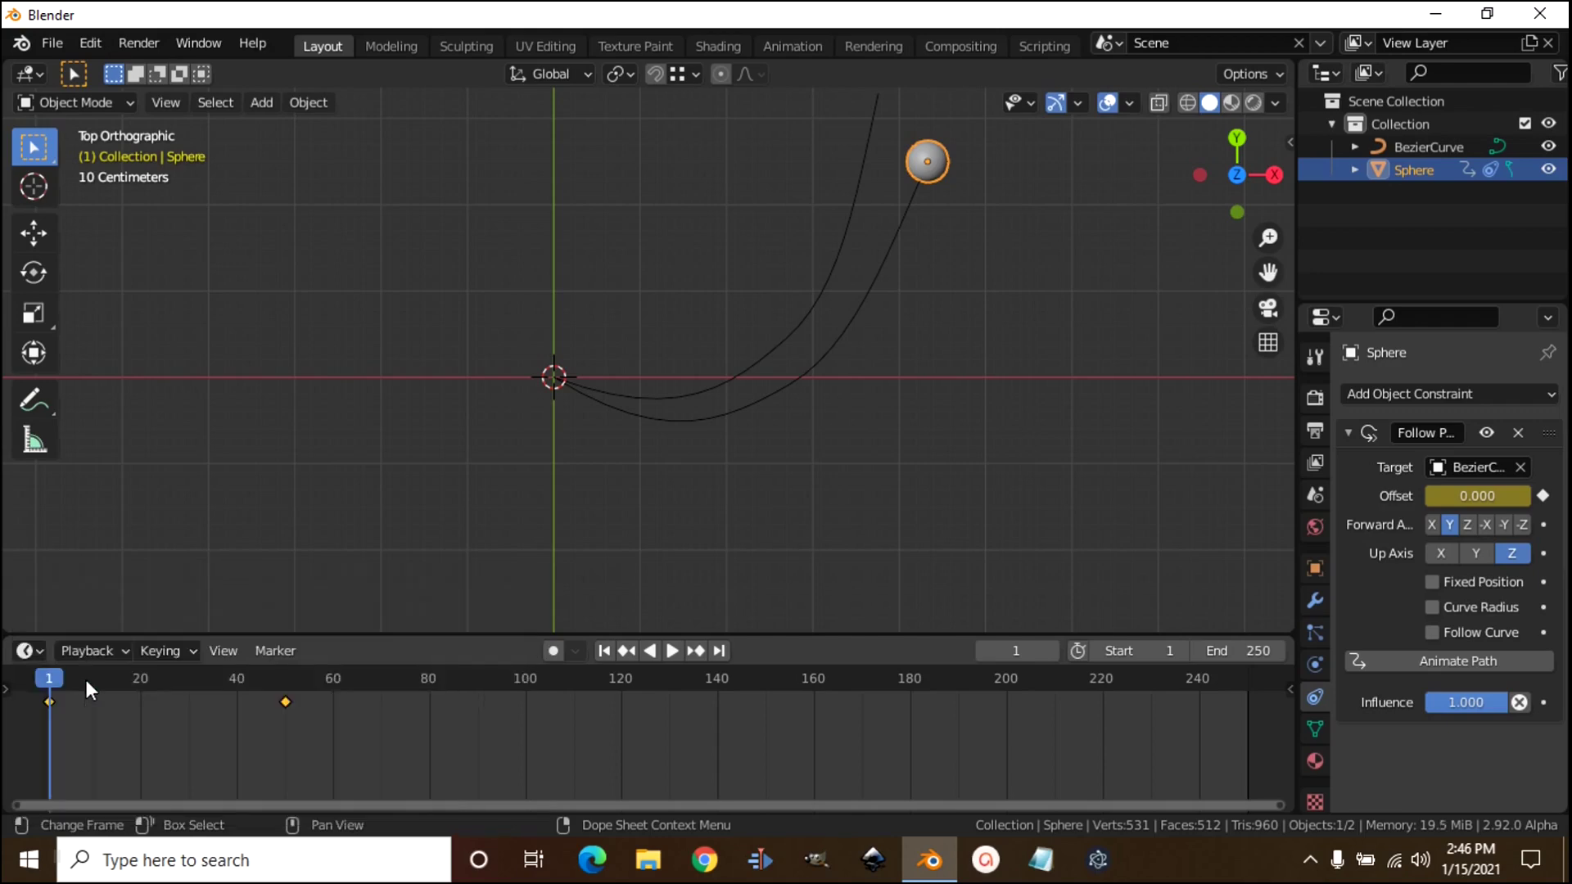
- Give the Bezier curve a round bevel with a depth of 0.06 m, and deselect it
click(722, 417)
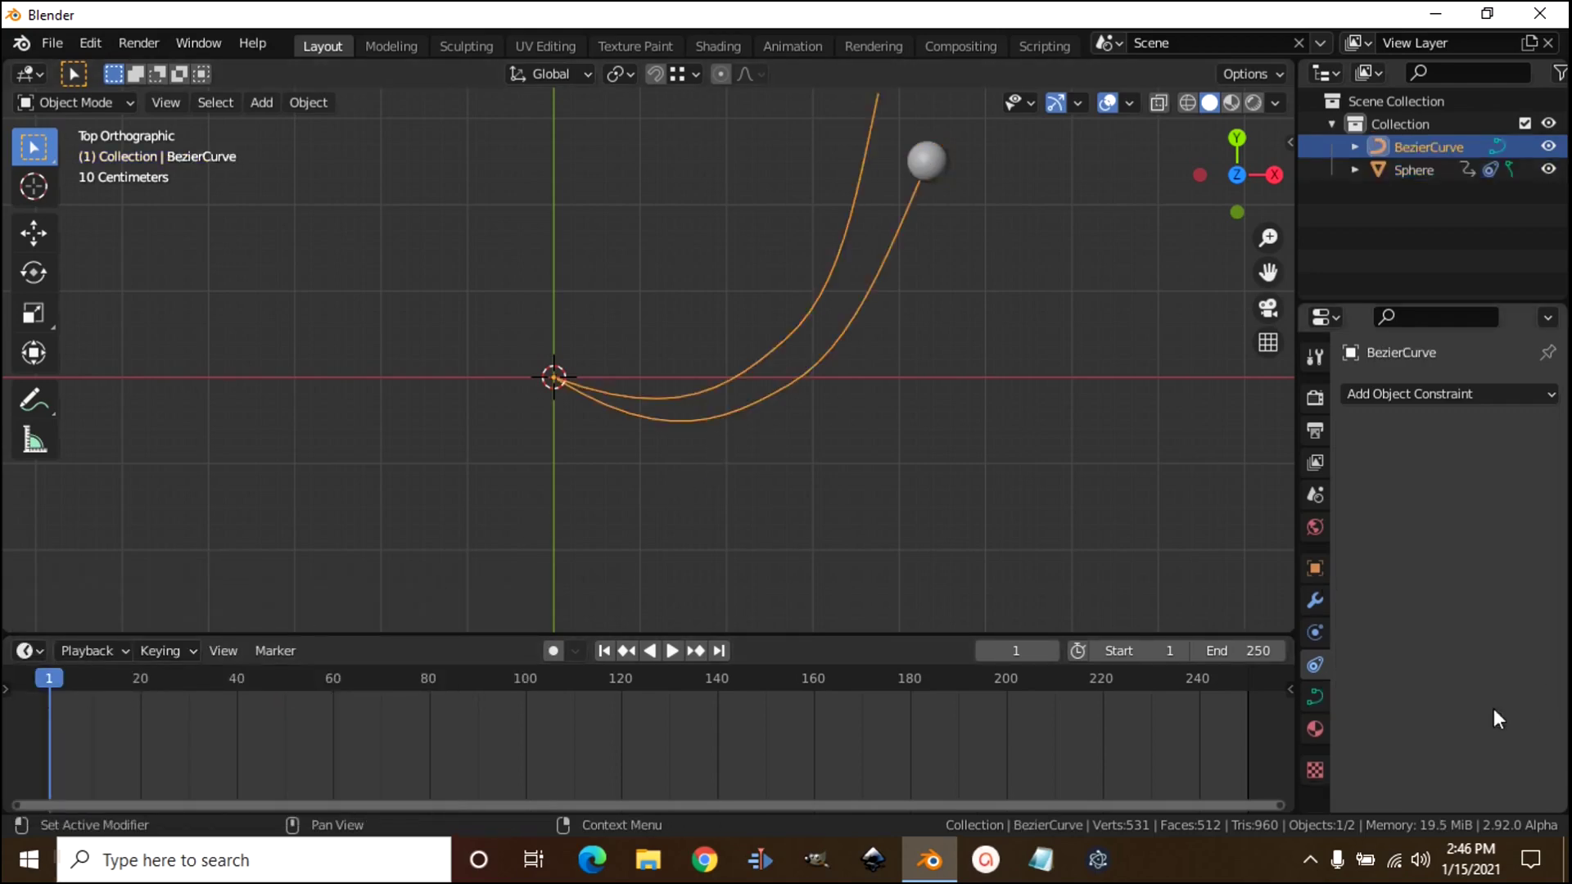
click(1315, 693)
scroll(1470, 696, down, 1)
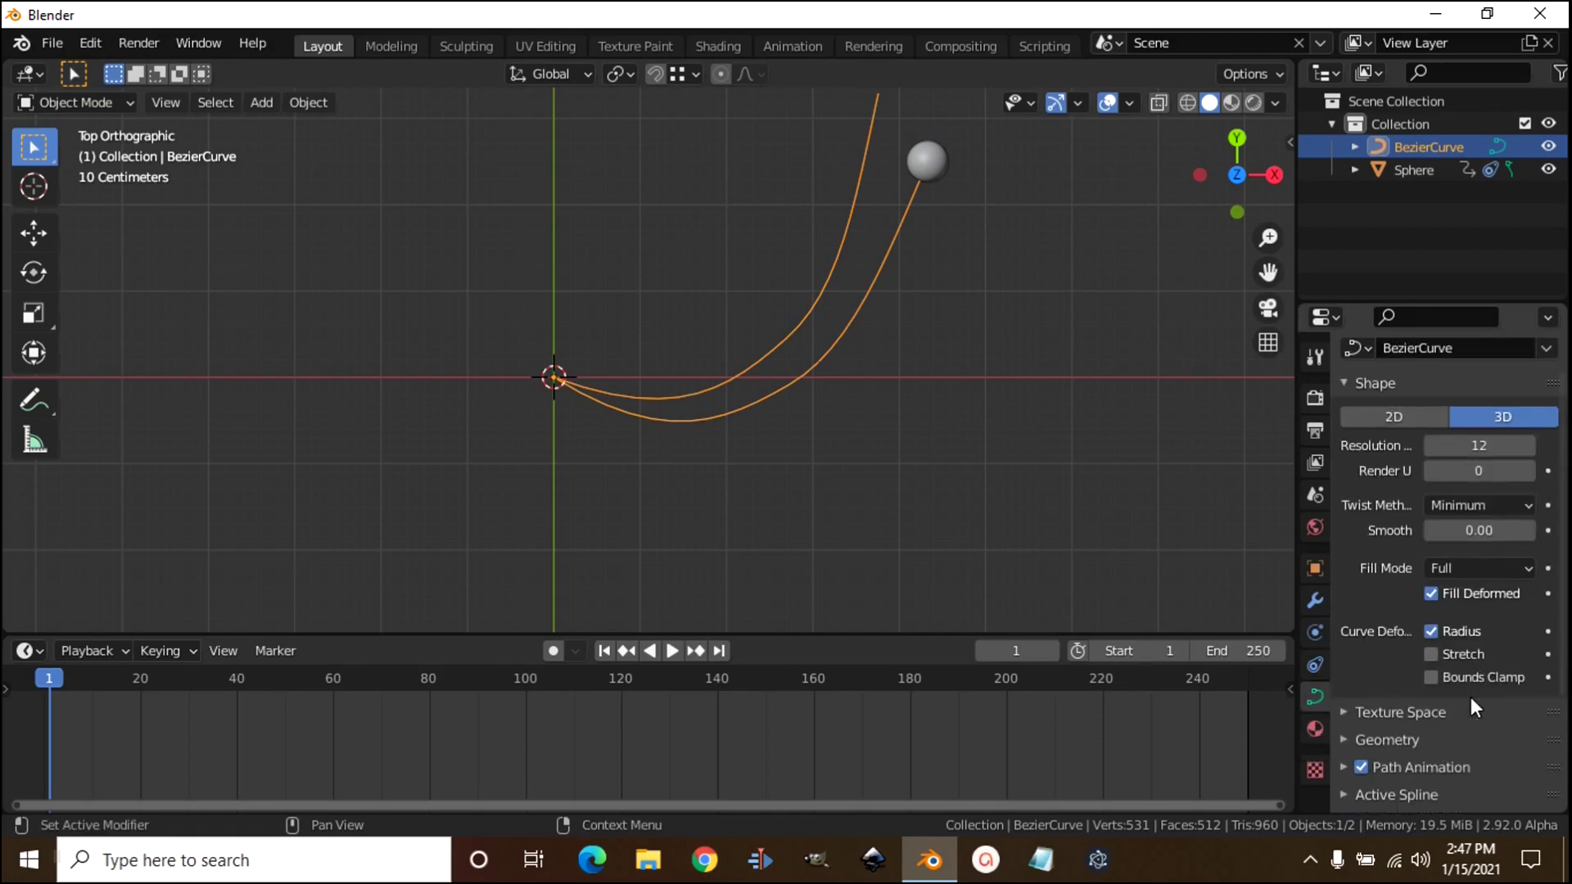
click(1354, 739)
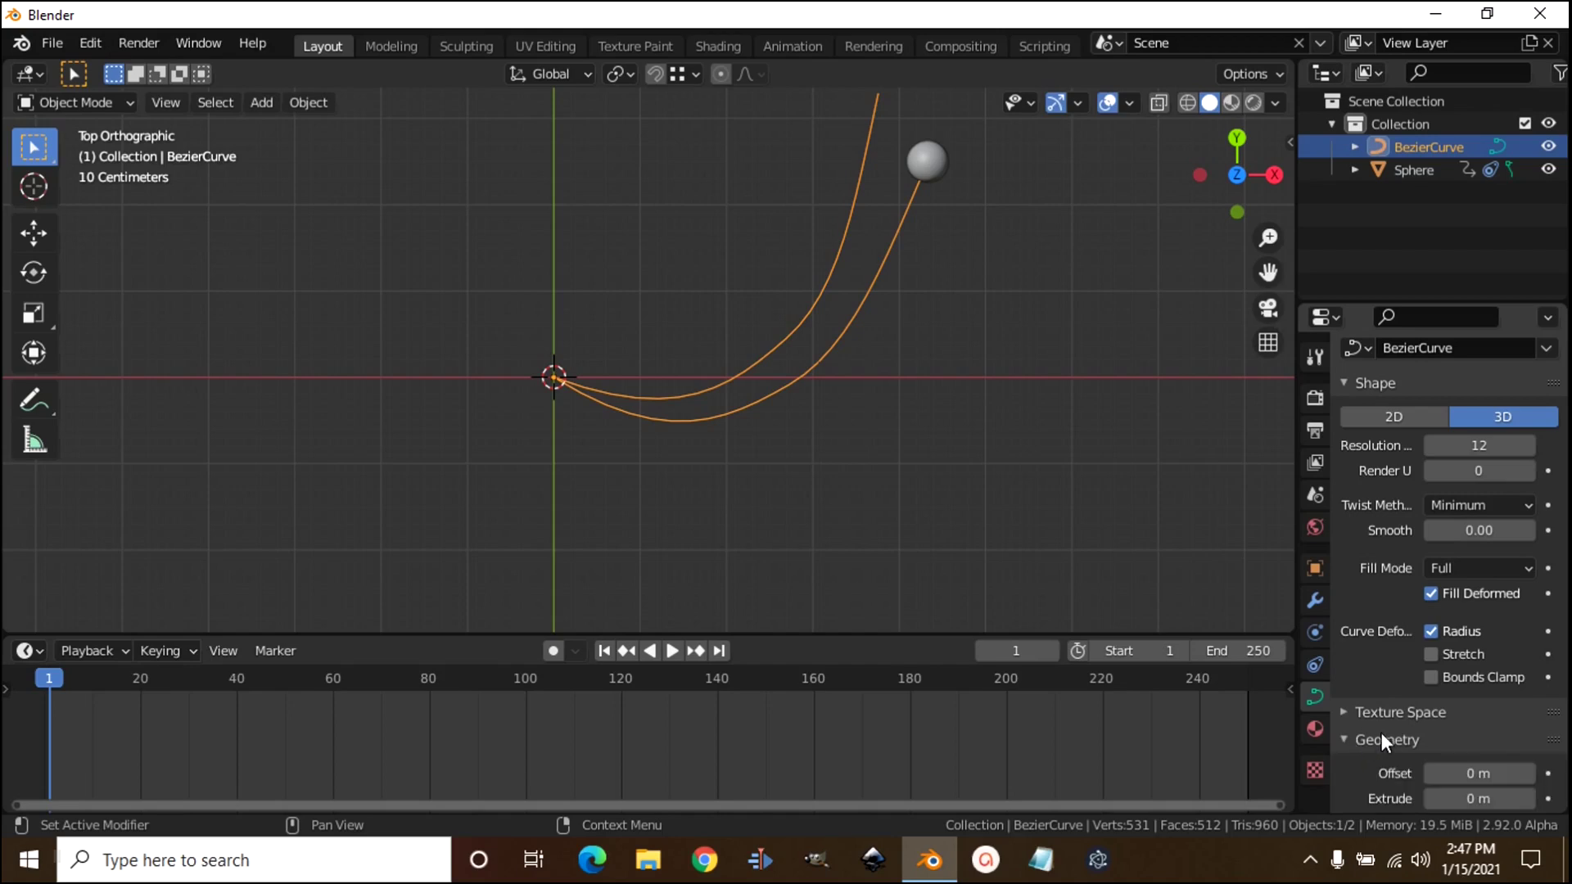
scroll(1383, 730, down, 3)
scroll(1439, 748, down, 1)
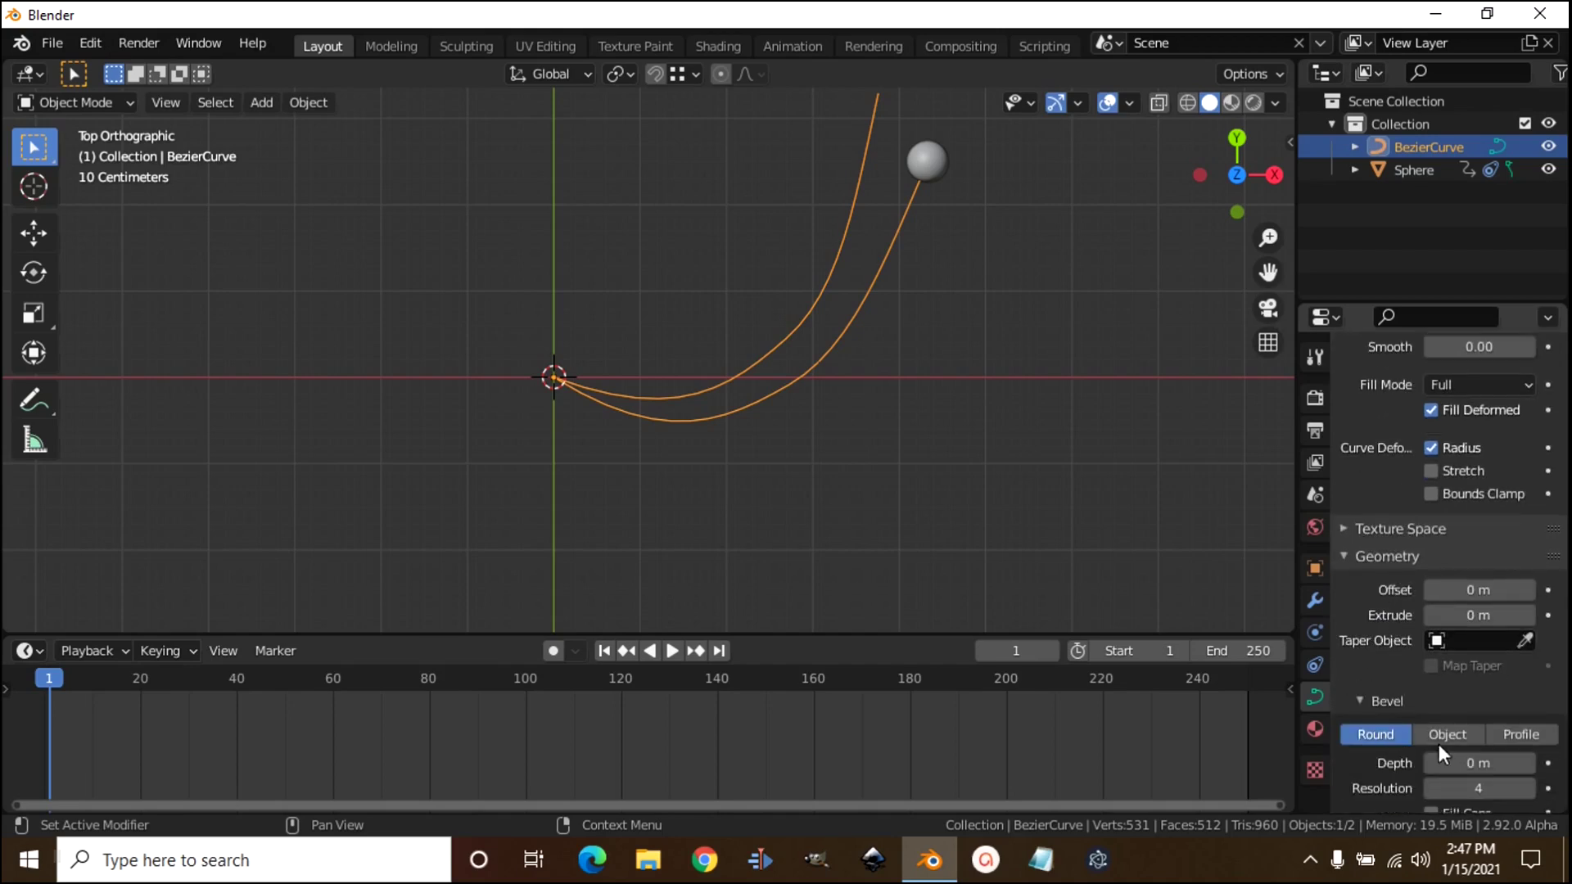
click(1463, 764)
click(1462, 763)
key(Return)
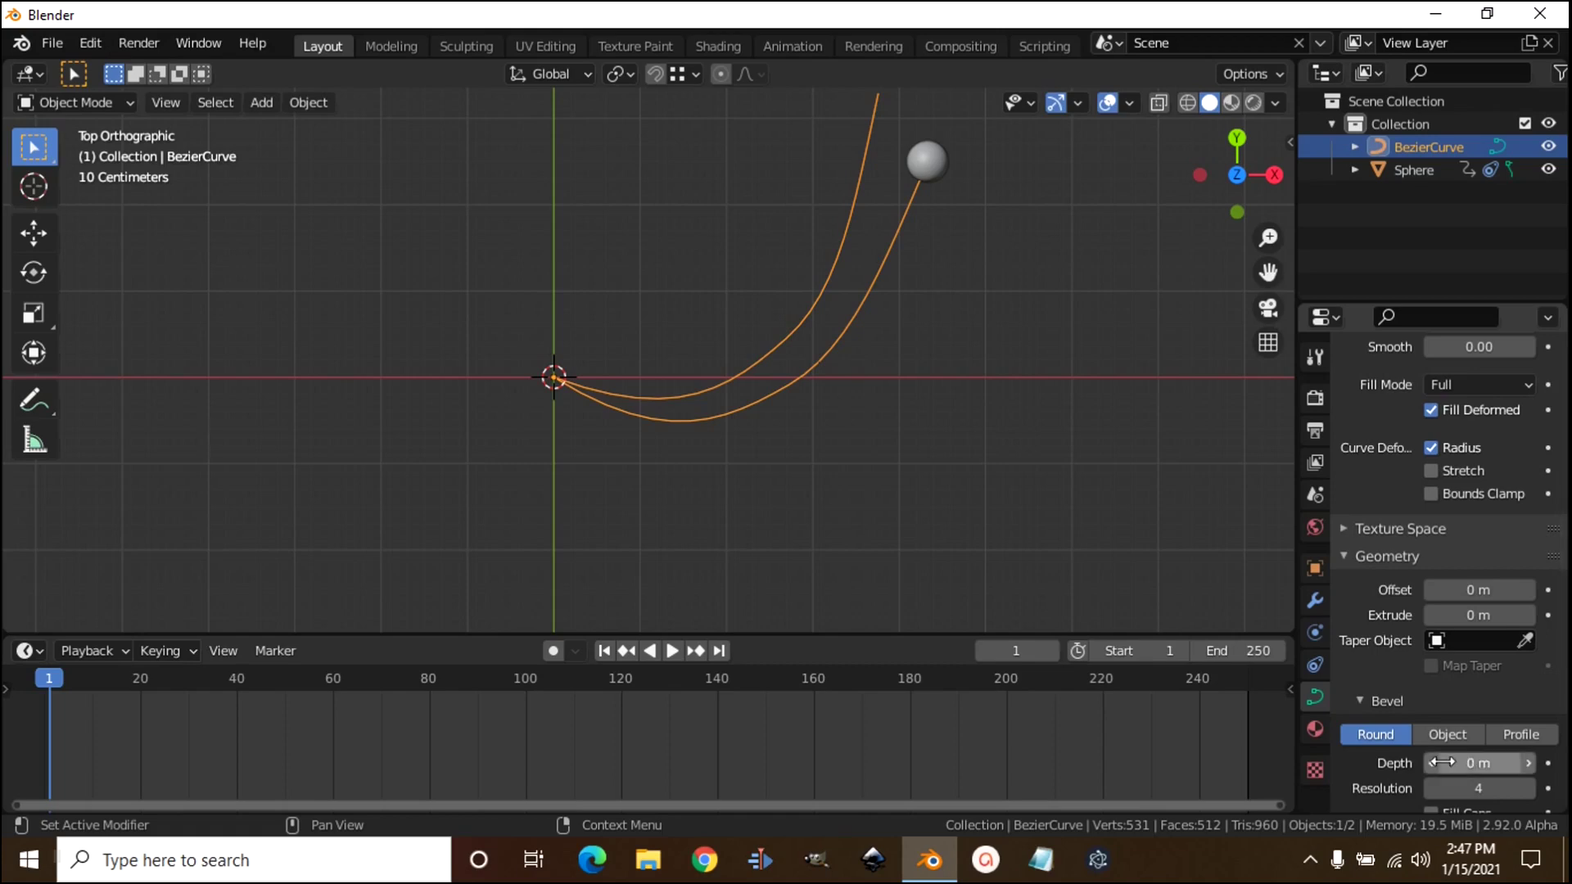
drag(1442, 763, 1462, 770)
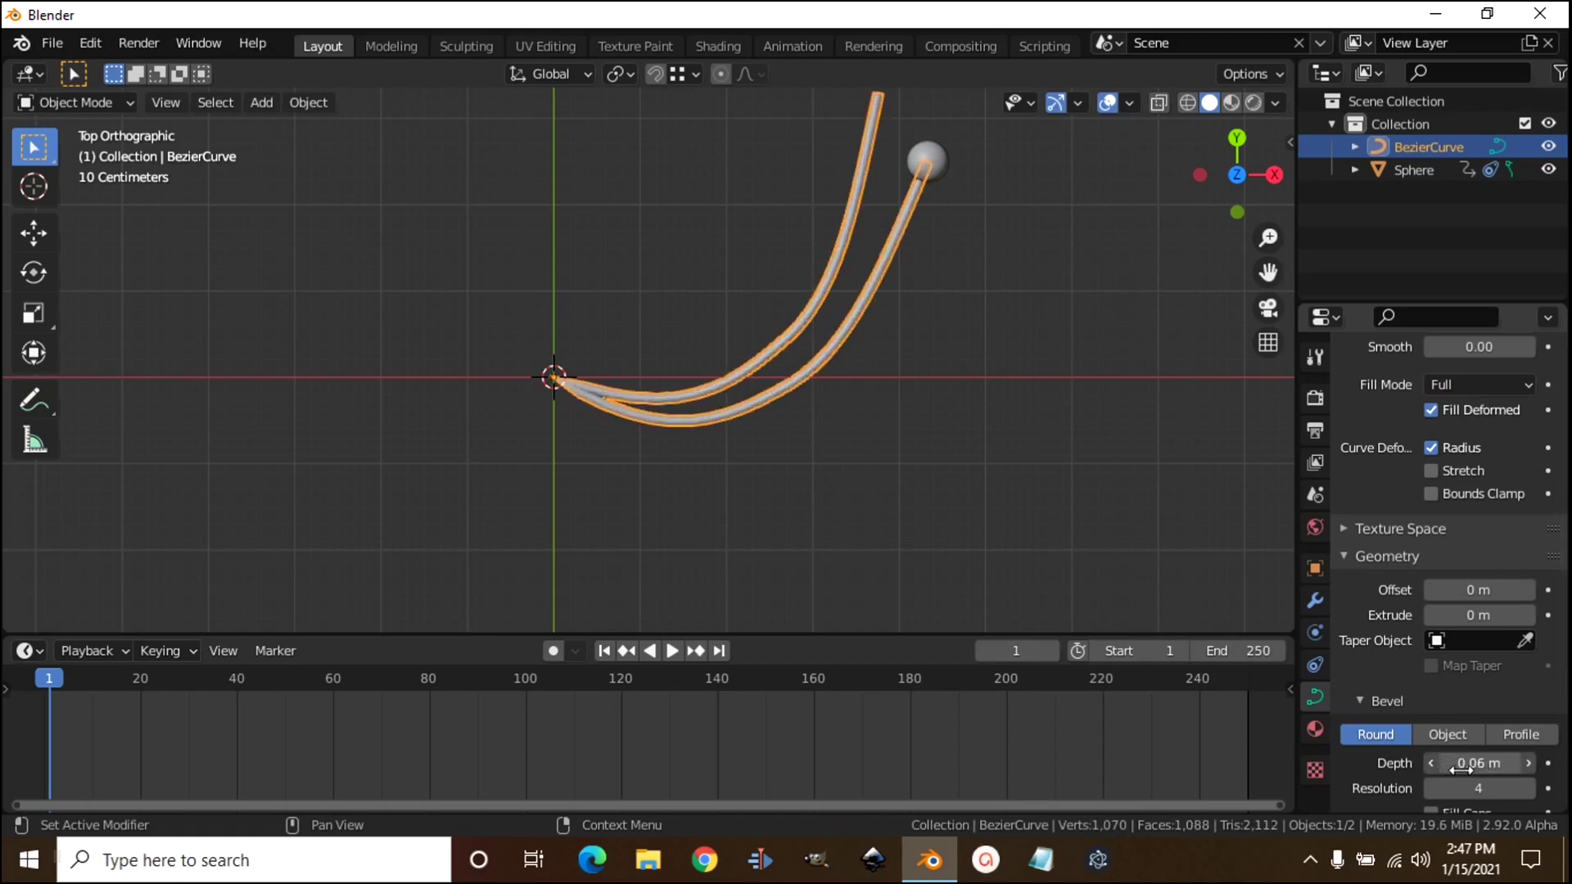
click(1019, 513)
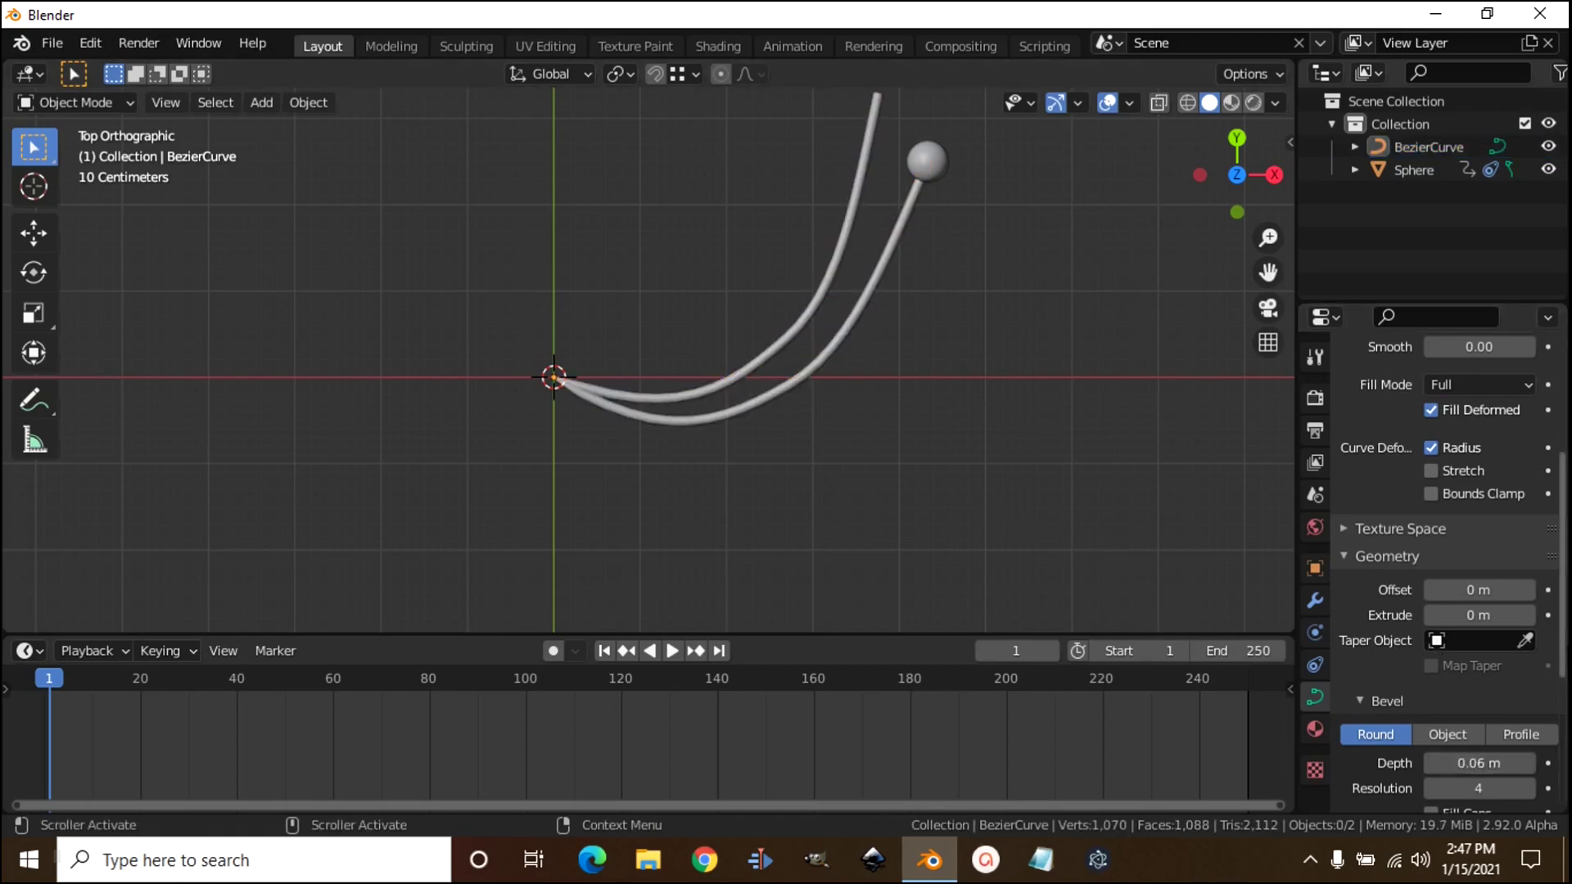
- Set the Bezier curve's bevel end factor to 0 and keyframe it on frame 1
scroll(1450, 573, down, 3)
scroll(1355, 733, down, 2)
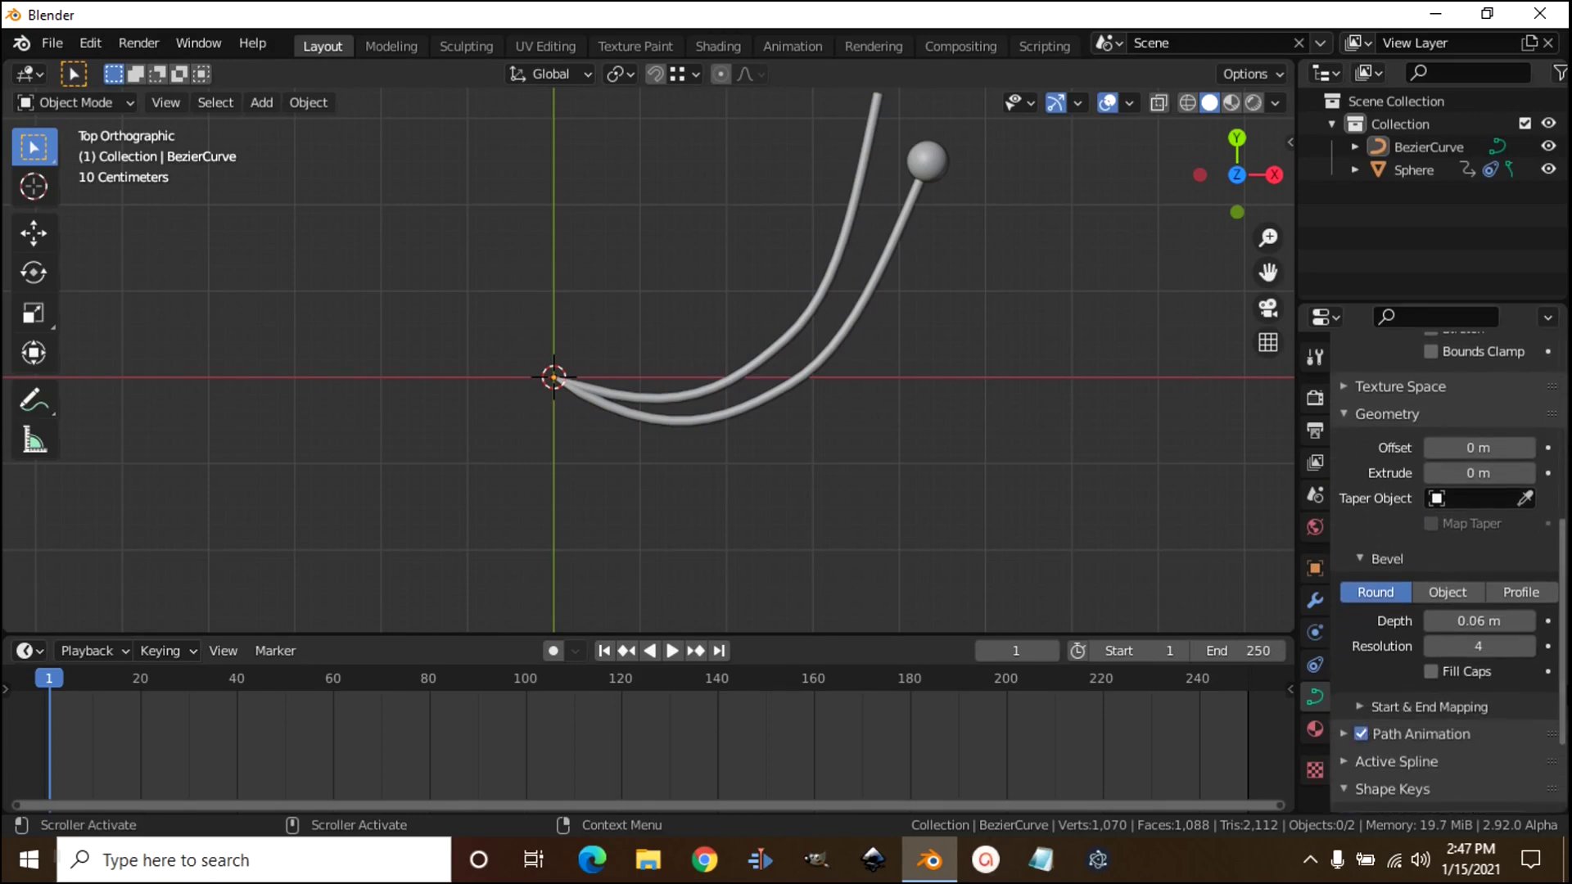
click(1361, 704)
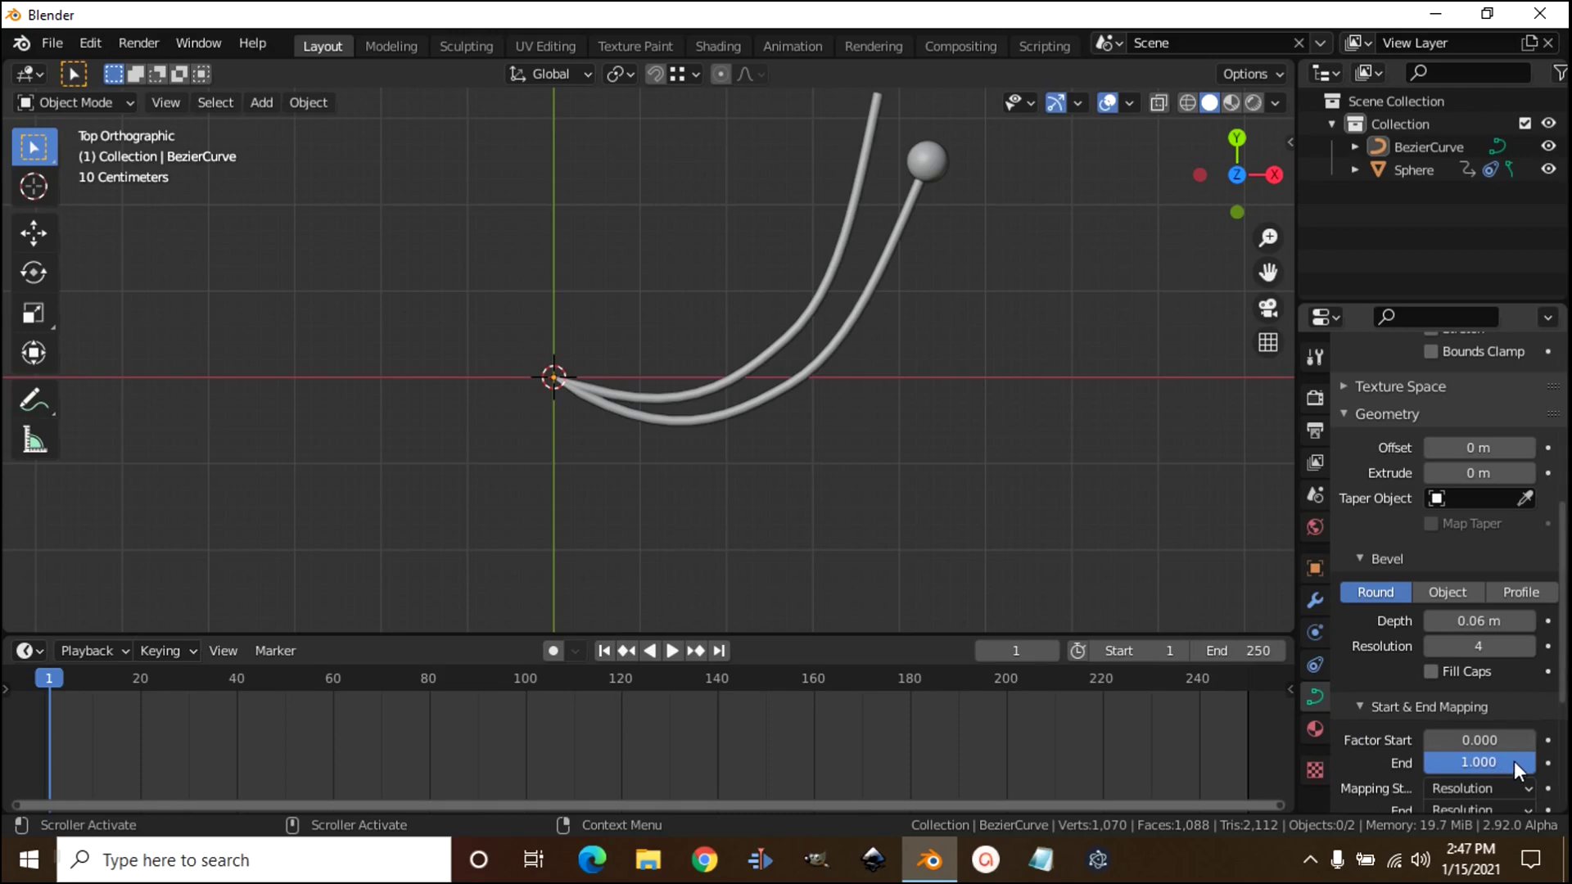
drag(1515, 760, 1359, 783)
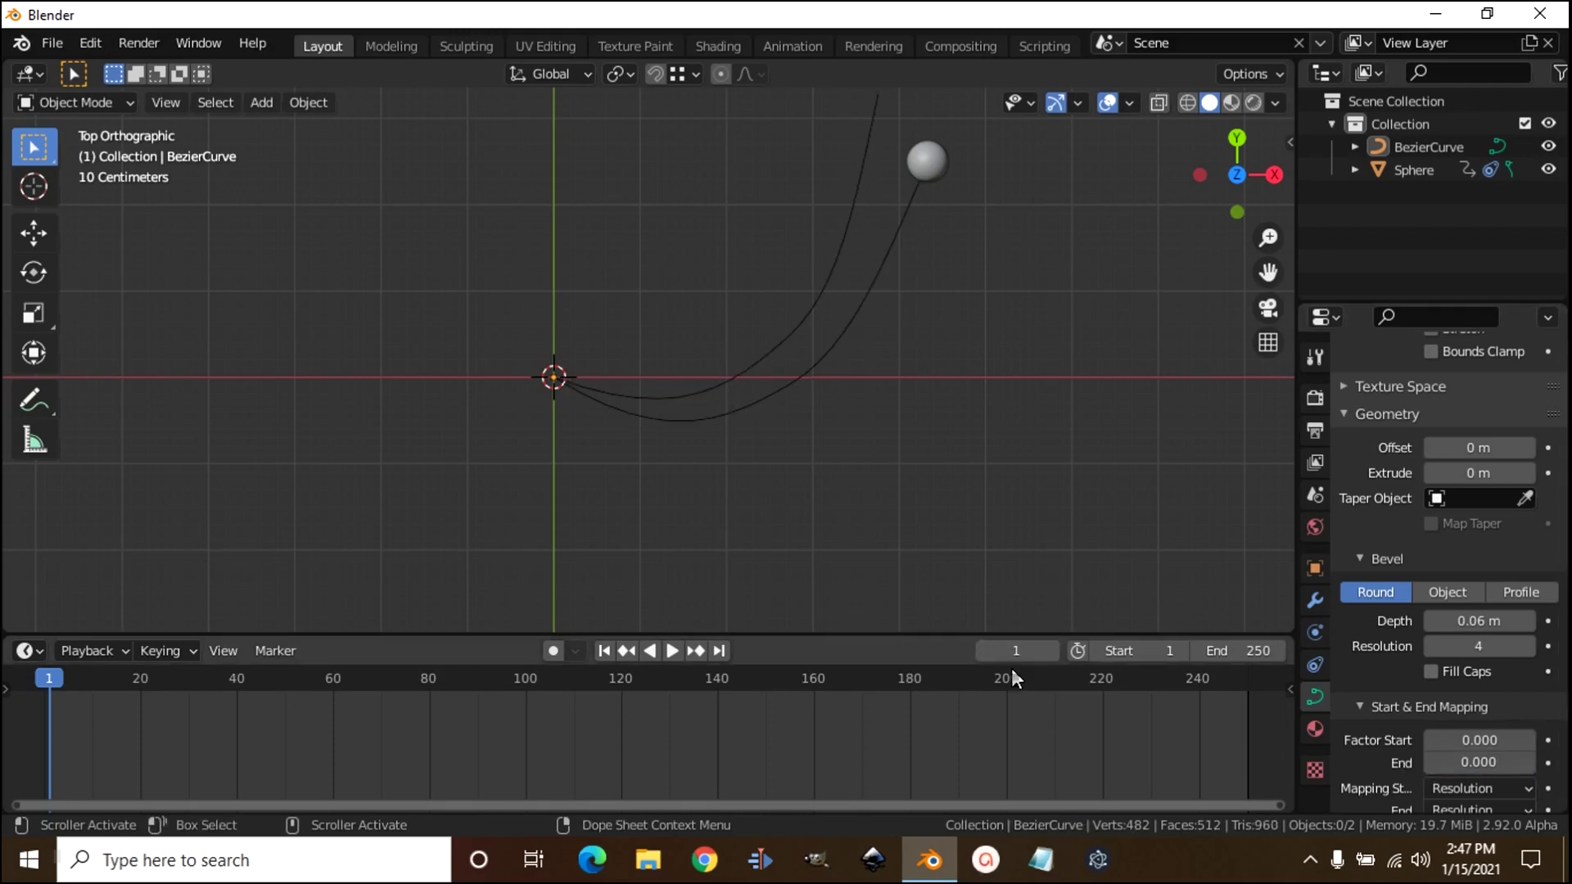
click(1548, 764)
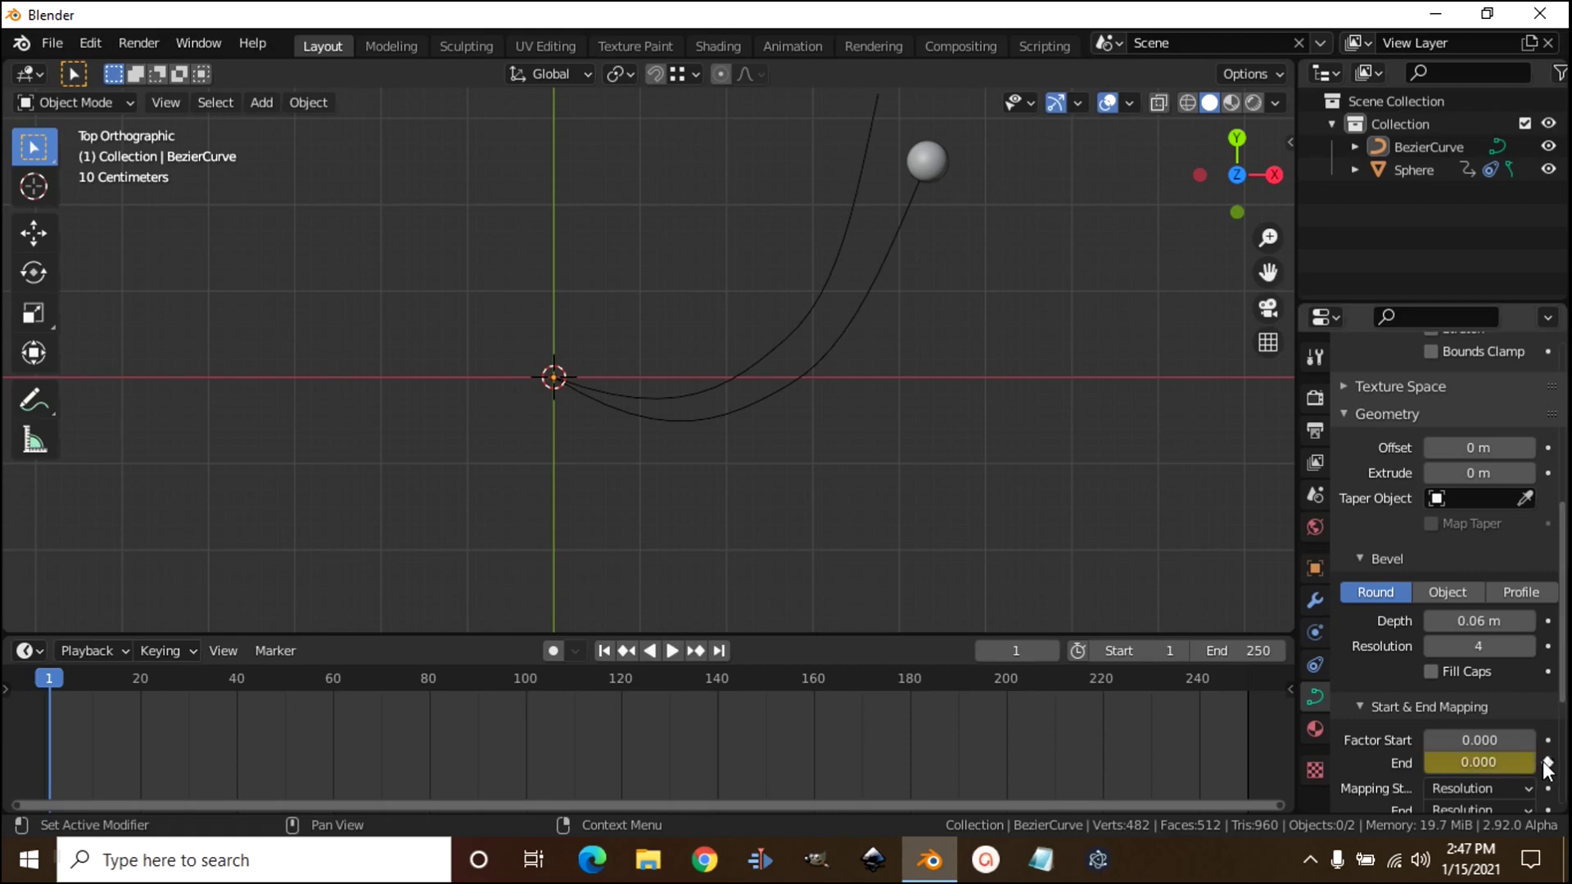
- Go to frame 50 and keyframe the curve's bevel end factor at 1
click(1143, 652)
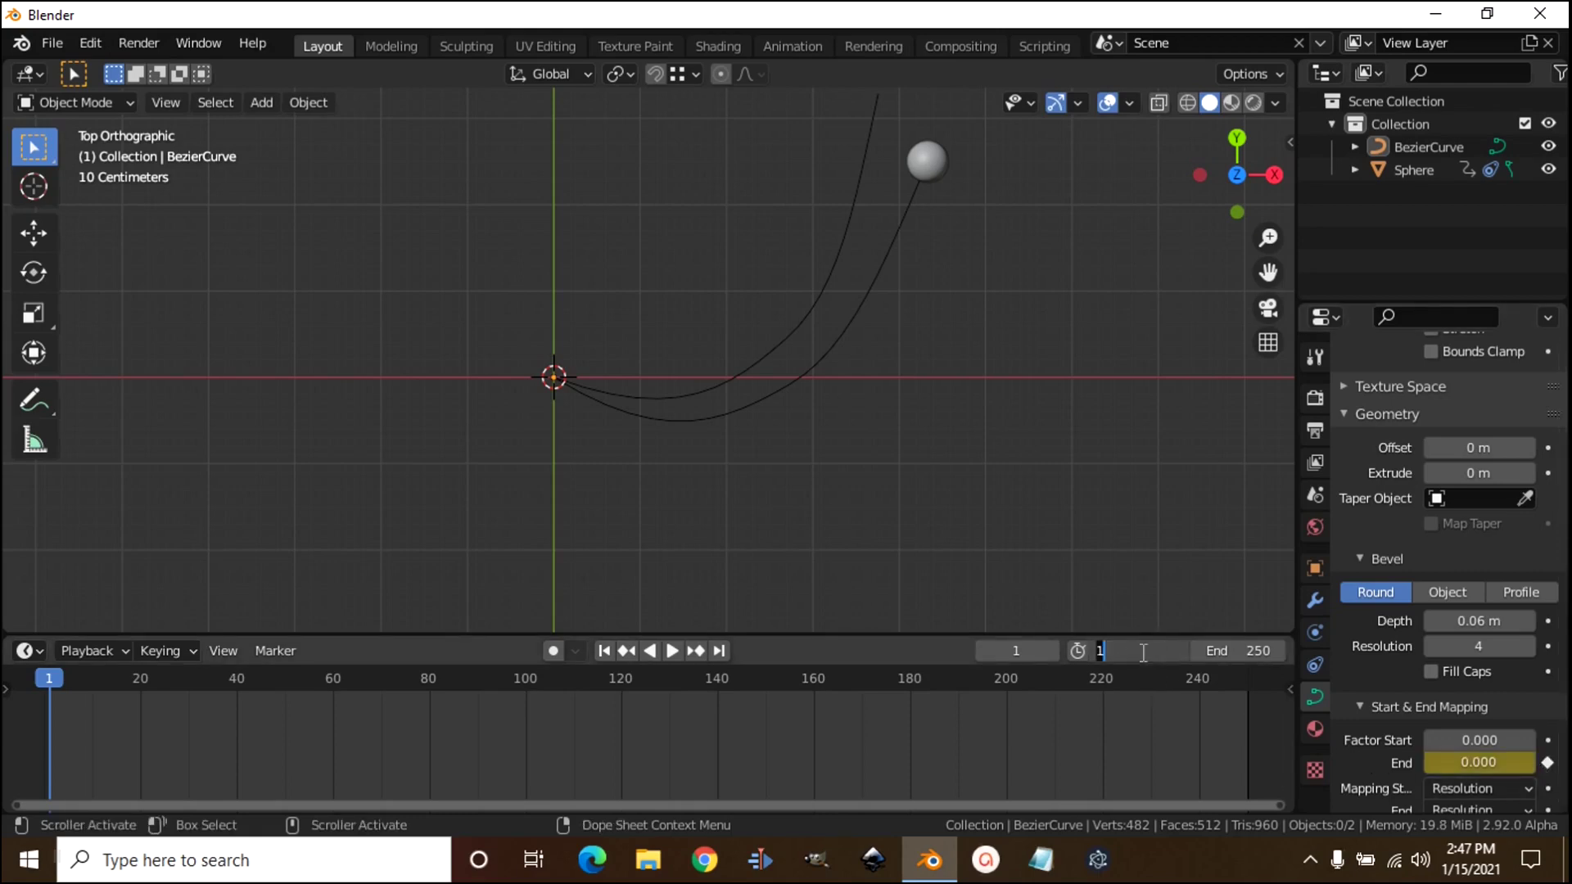
key(Return)
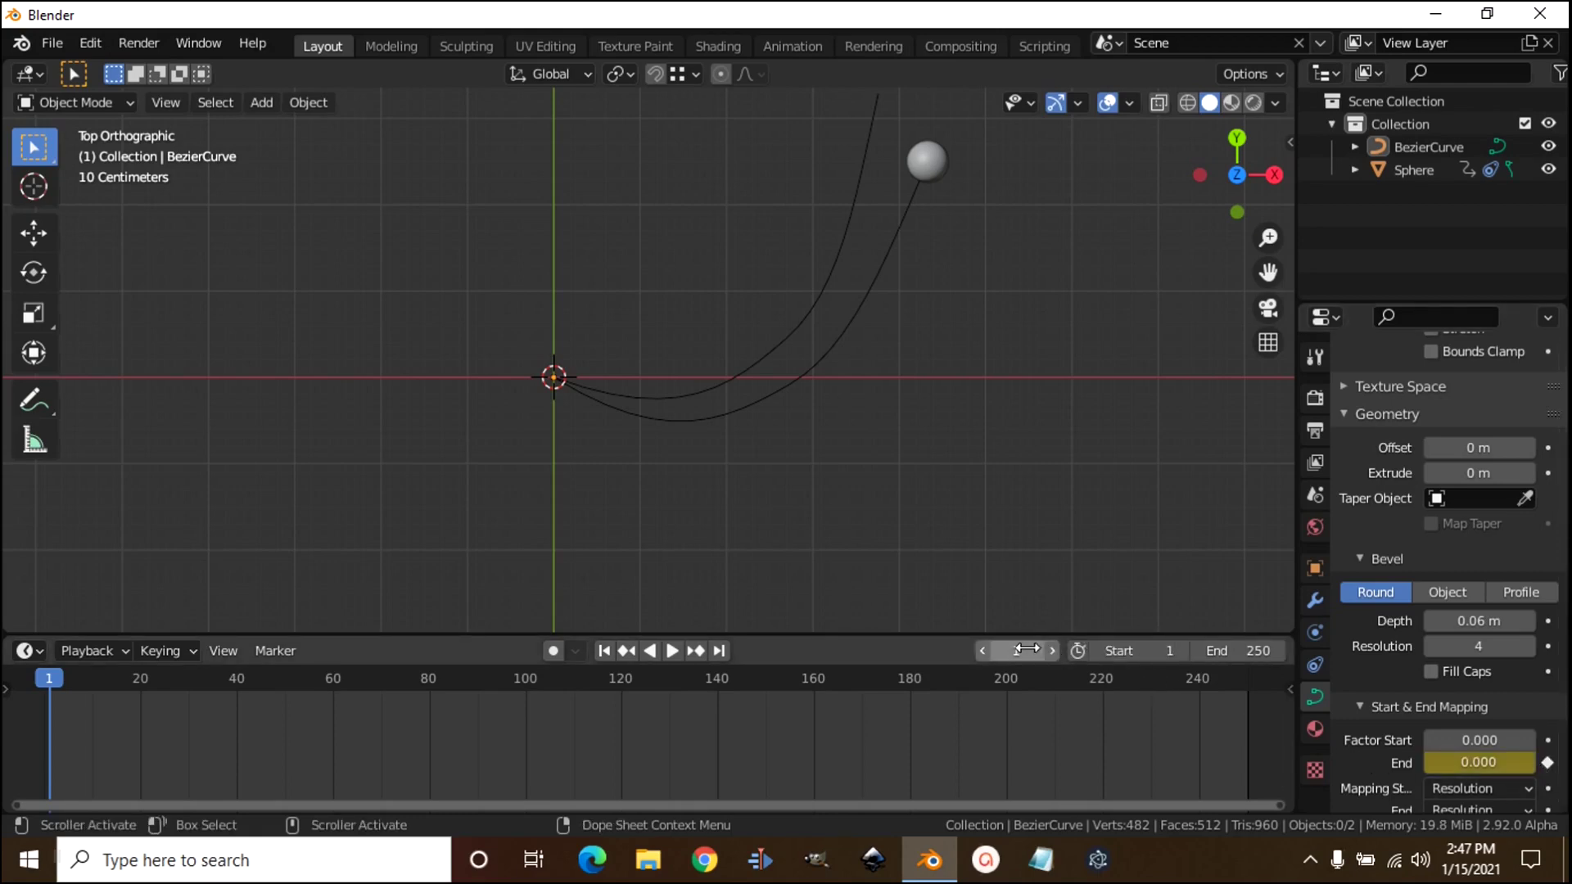
click(1027, 647)
text(50)
key(Return)
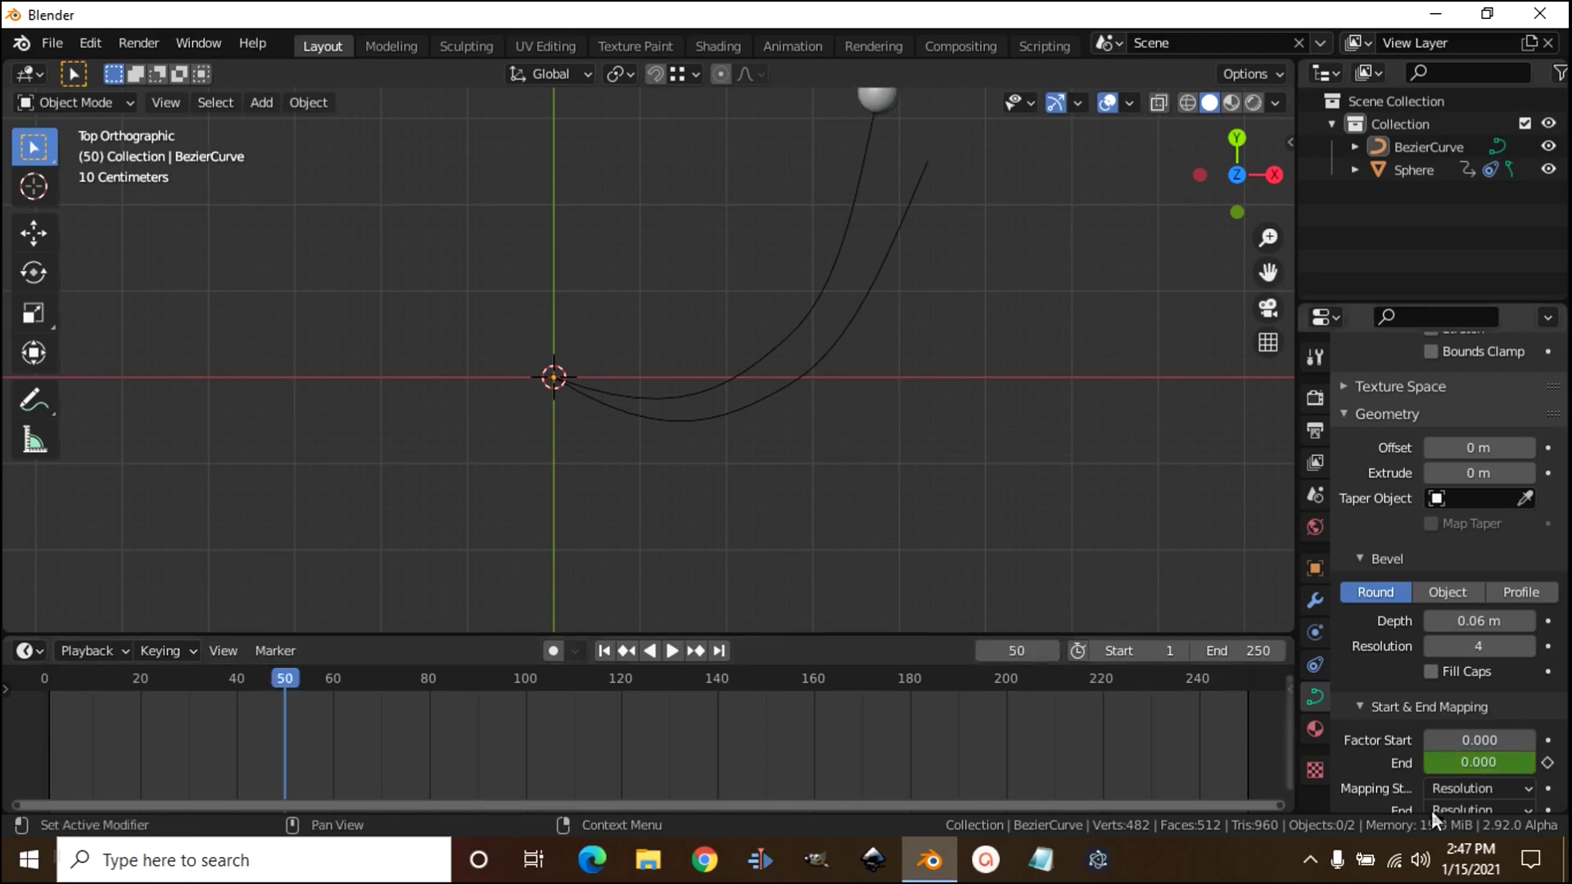
click(1431, 763)
text(1)
key(Return)
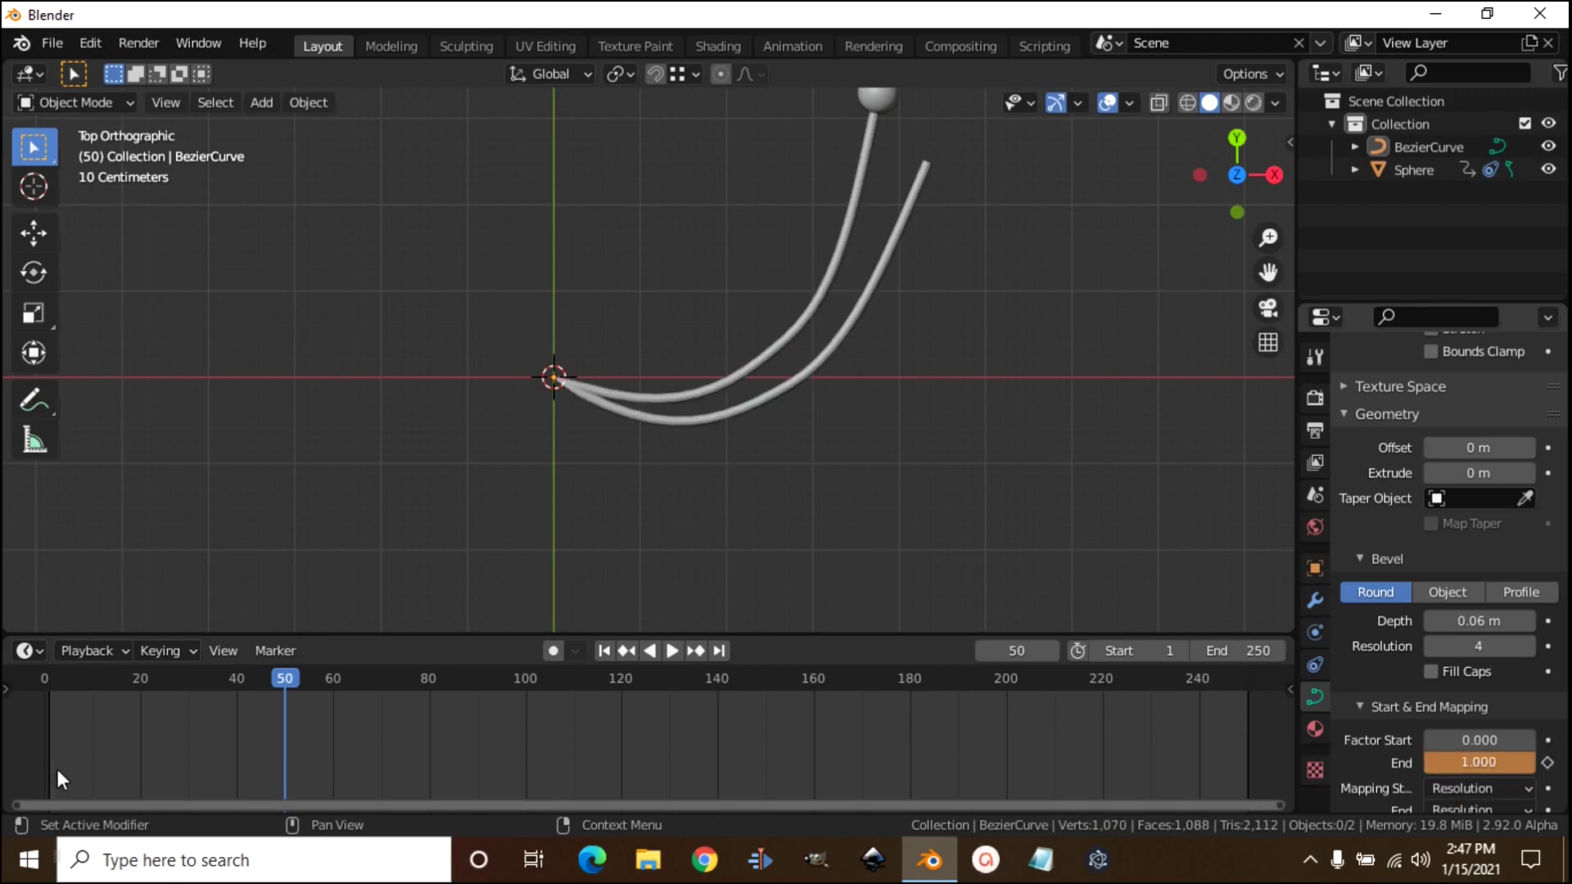
click(1548, 763)
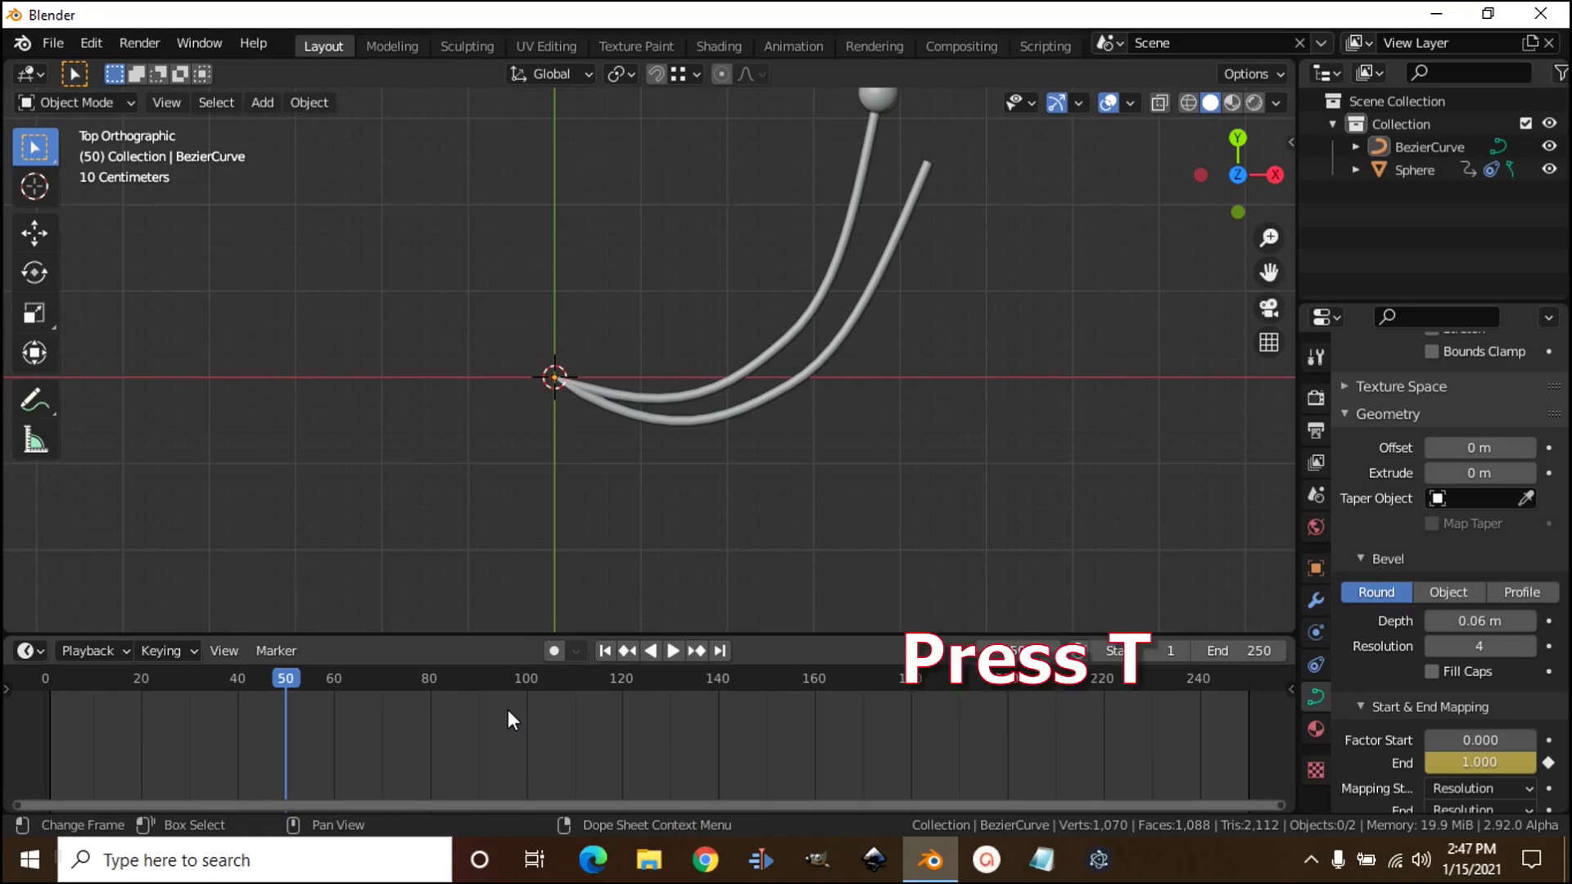
- Try to set the curve's end-factor keyframes to linear interpolation, and preview the animation from the first frame
key(t)
click(449, 682)
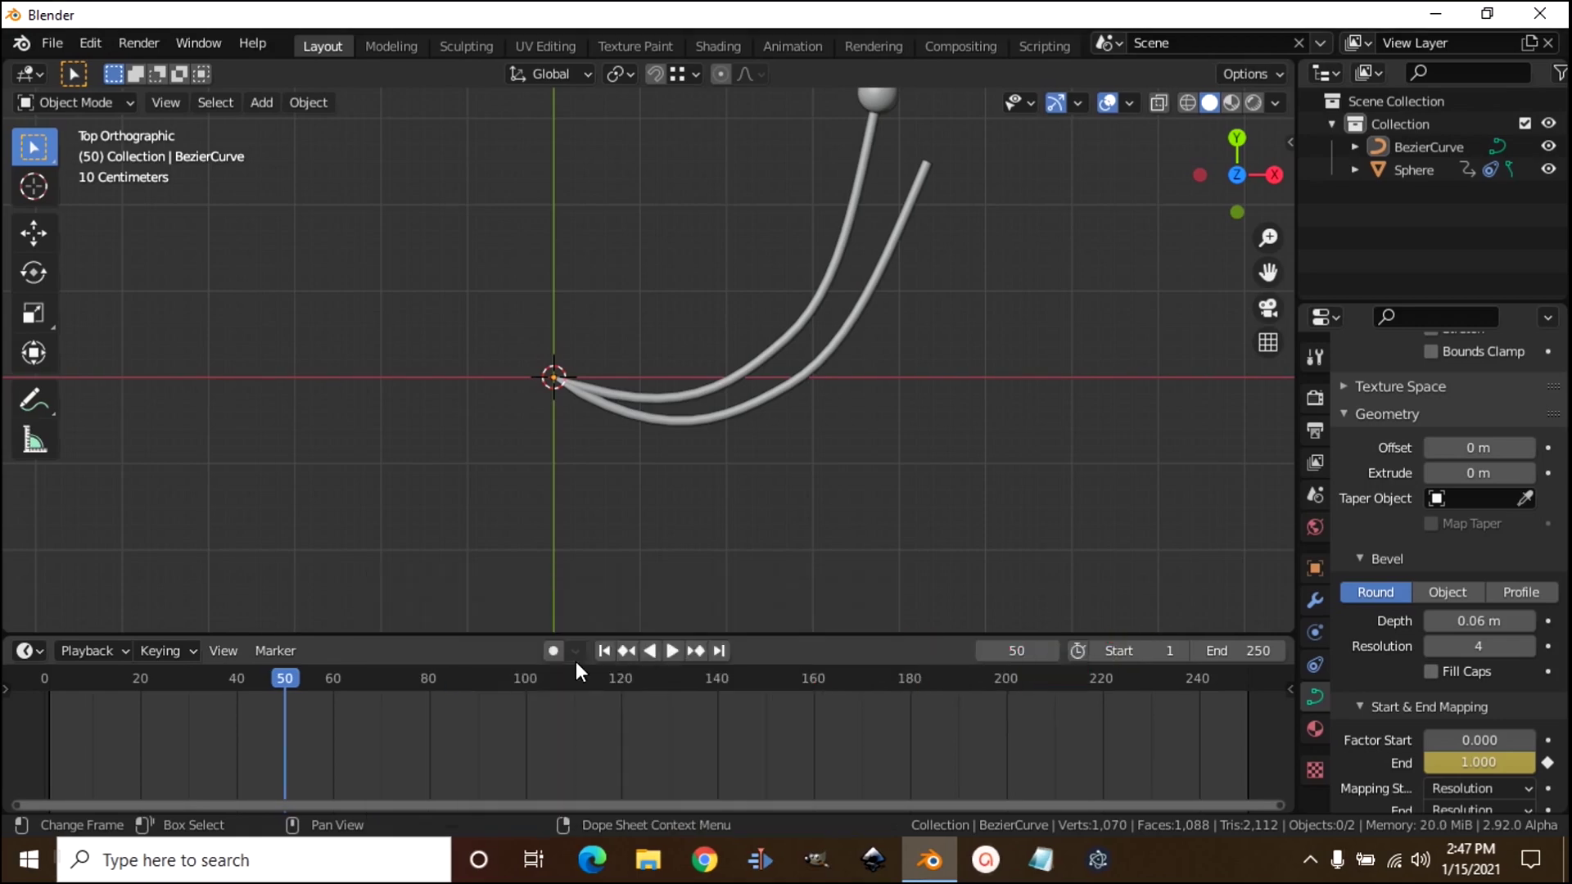
click(604, 651)
key(space)
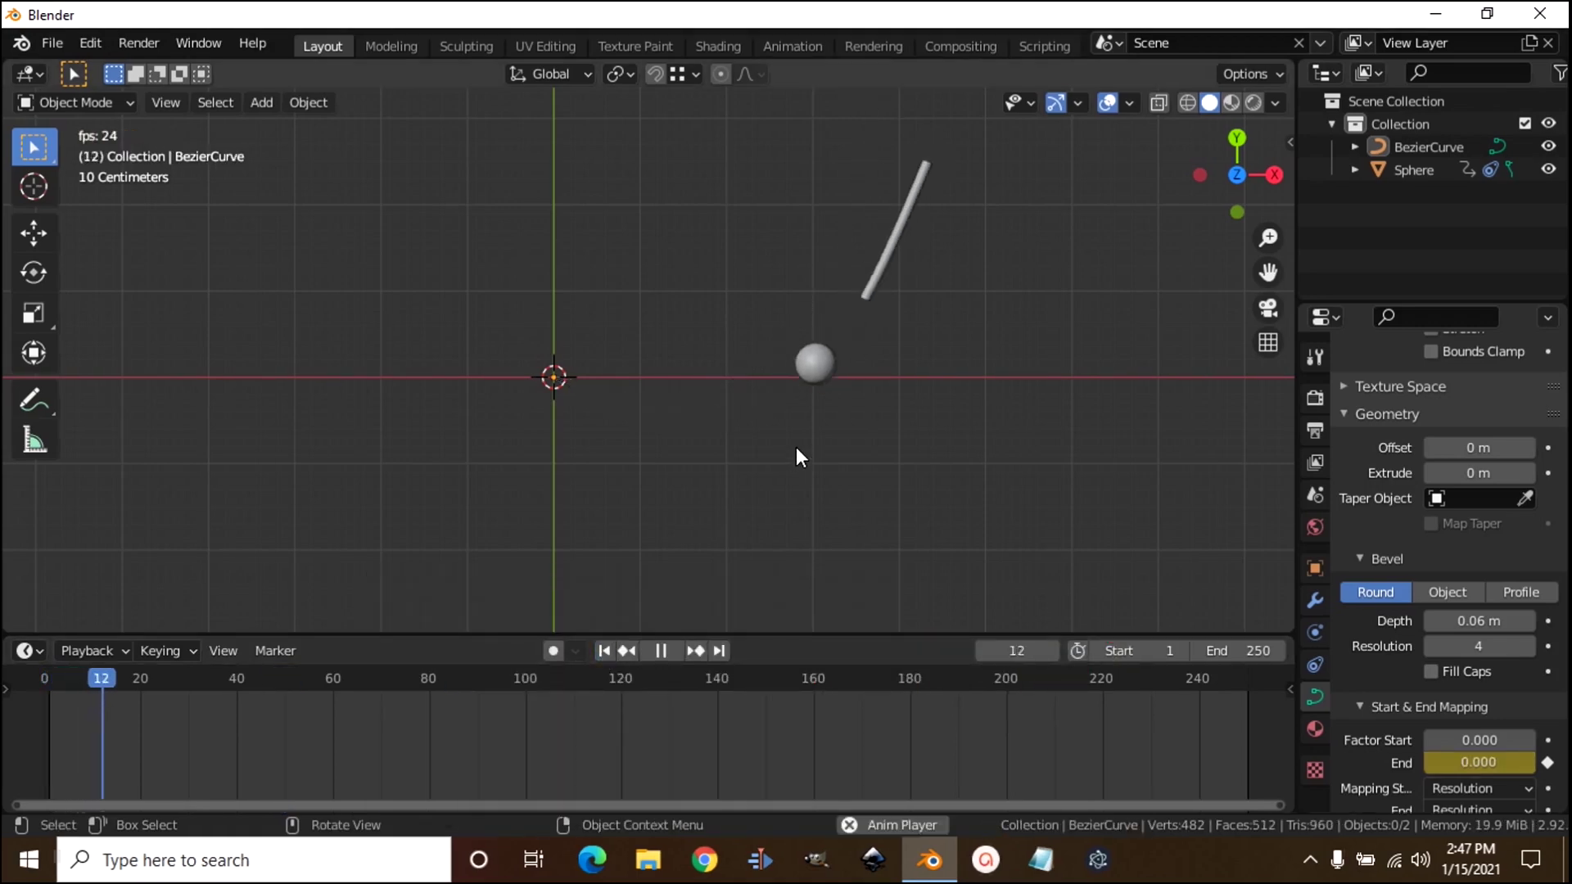
key(space)
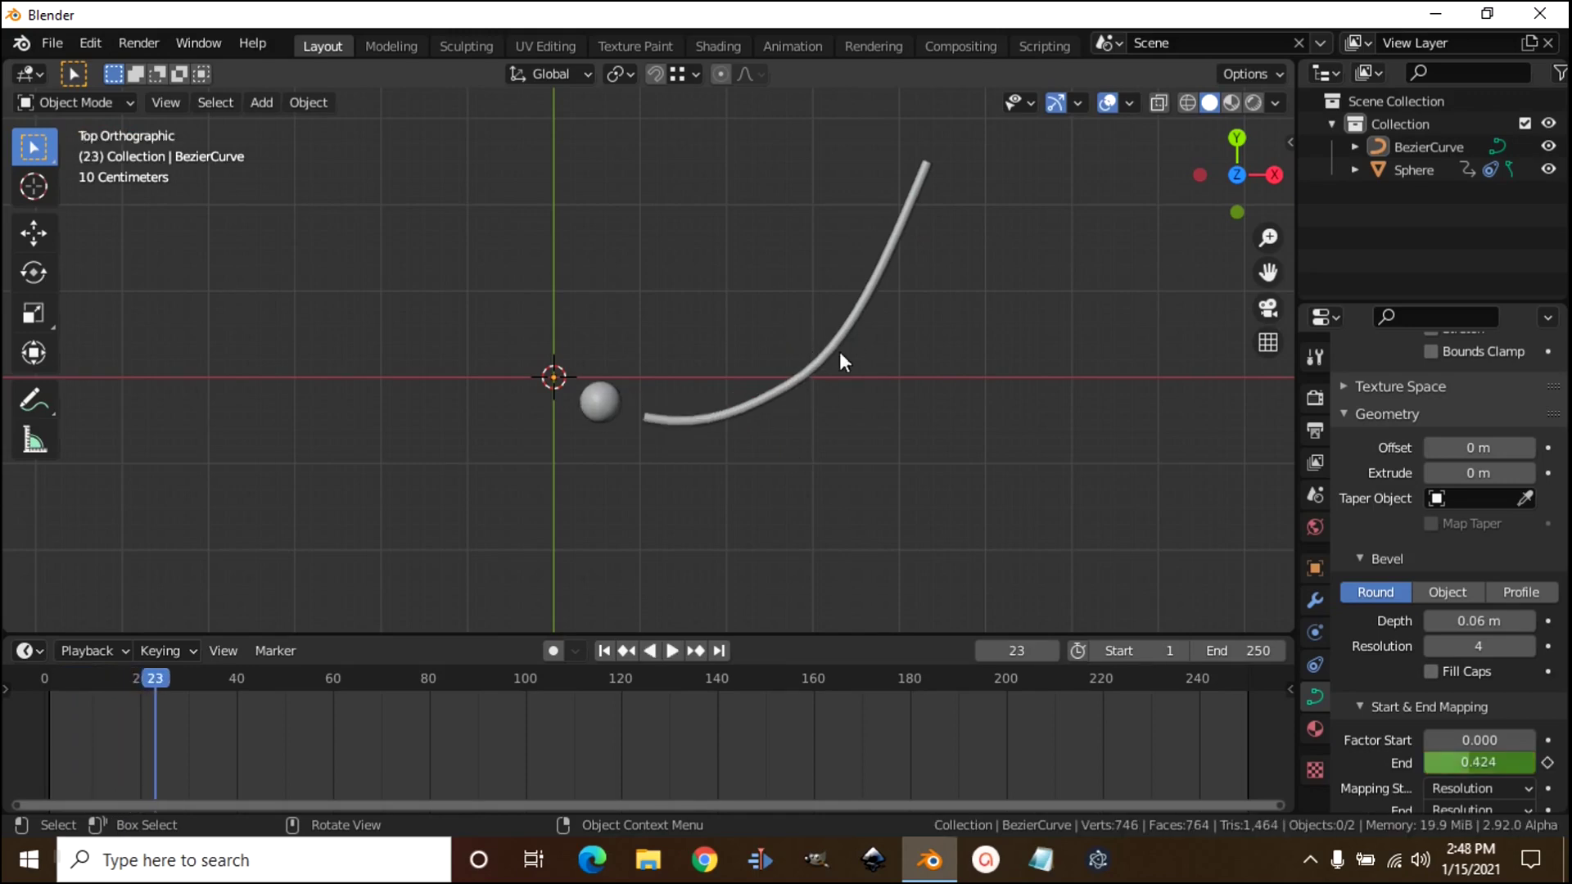
key(shift+Left)
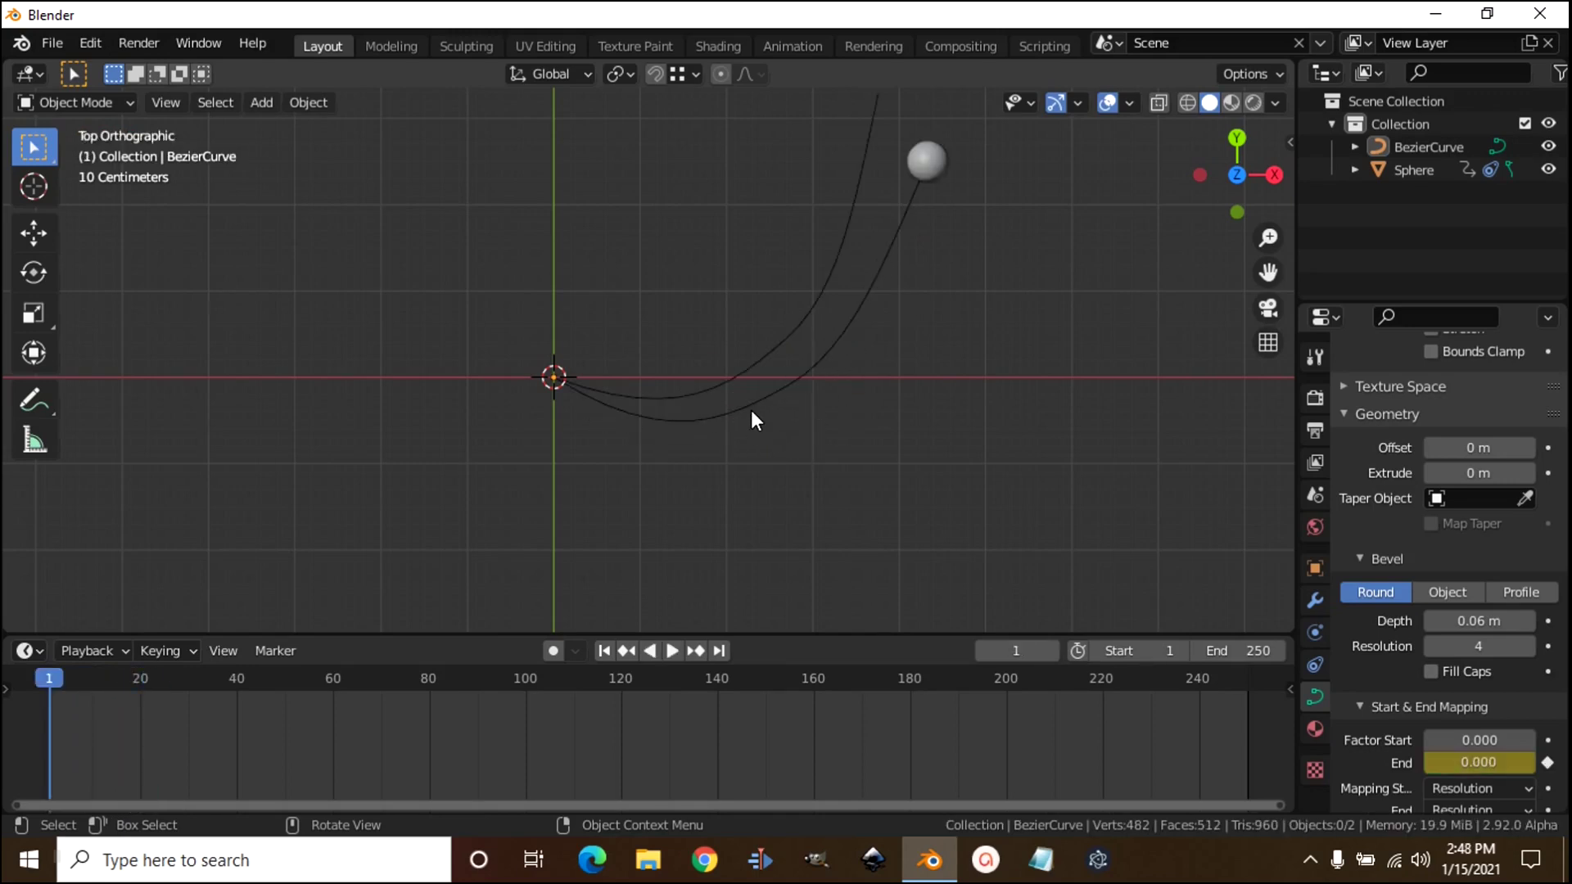
- Select the Bezier curve and set both its bevel start and end mapping types to Spline
click(754, 407)
key(space)
key(space)
scroll(1448, 573, down, 4)
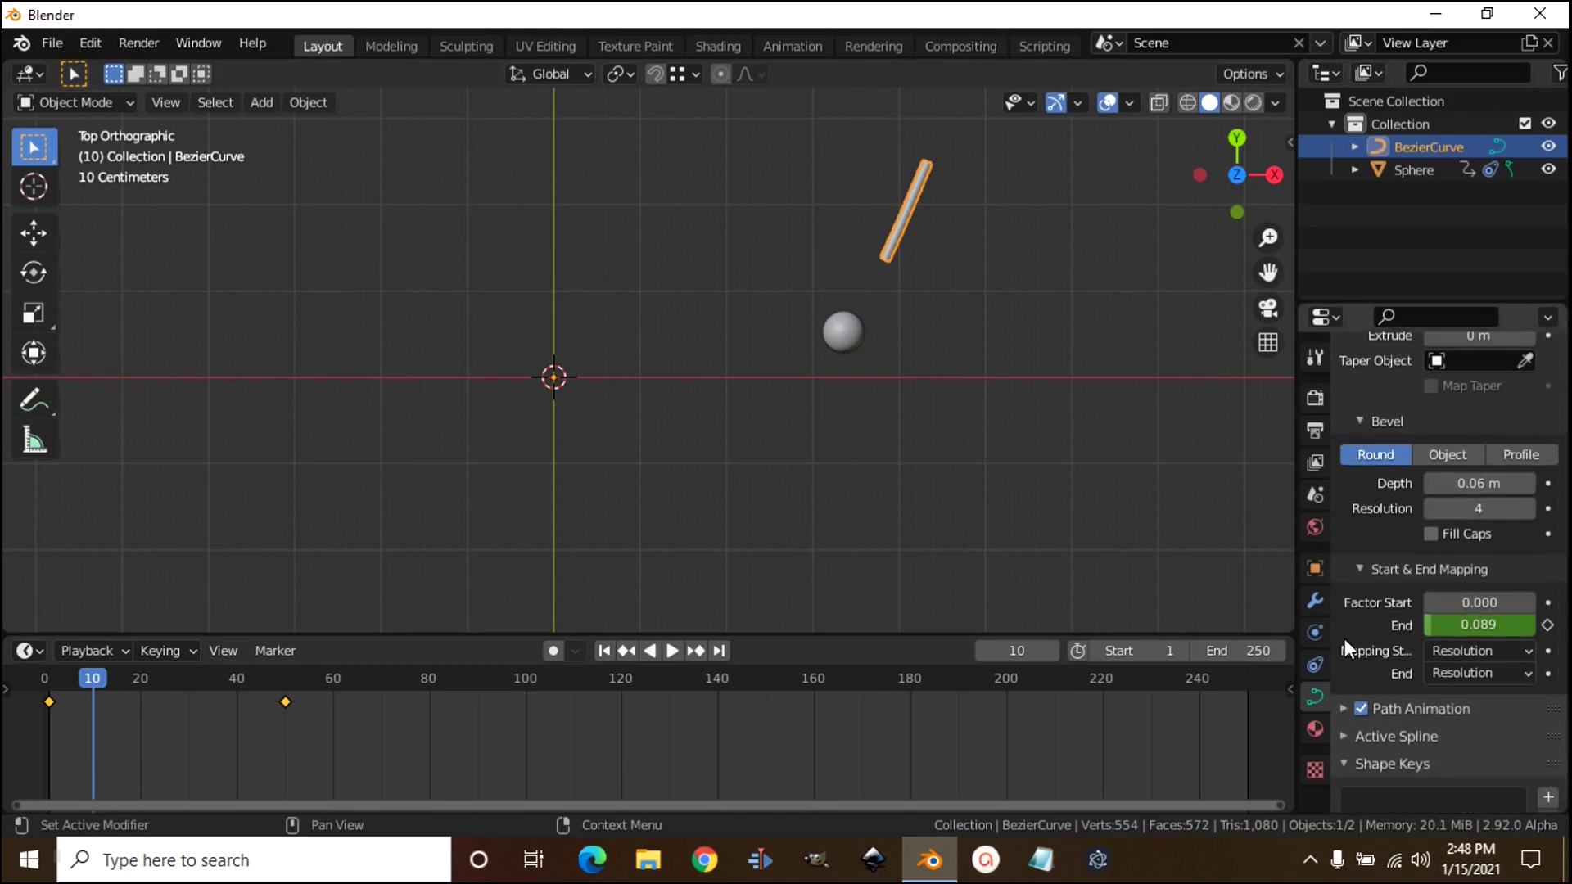
click(1462, 648)
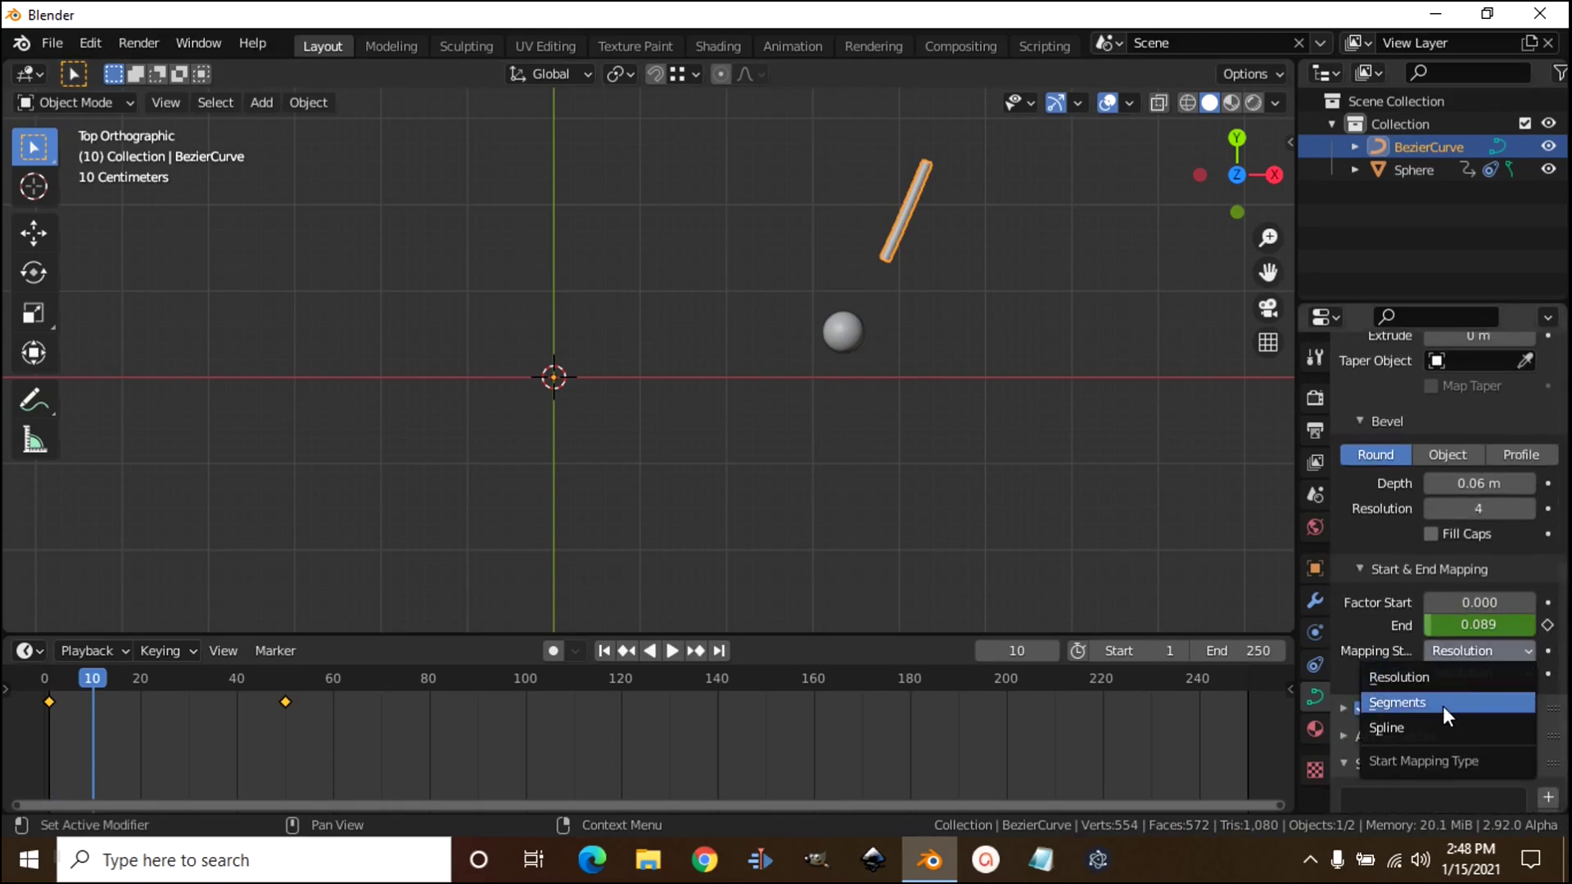
click(1412, 728)
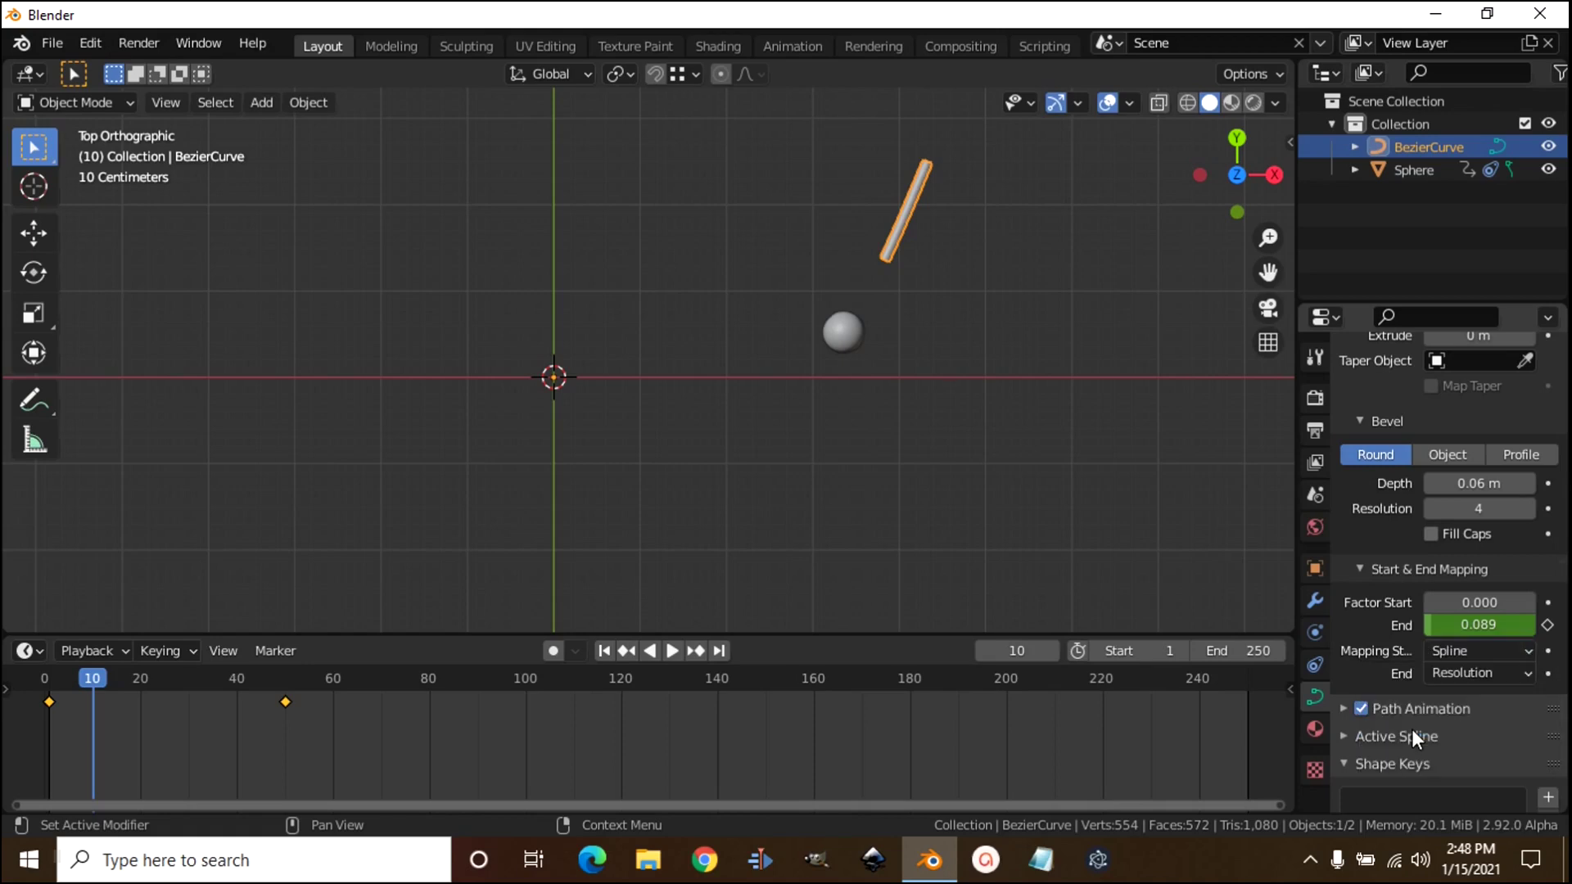
click(1491, 668)
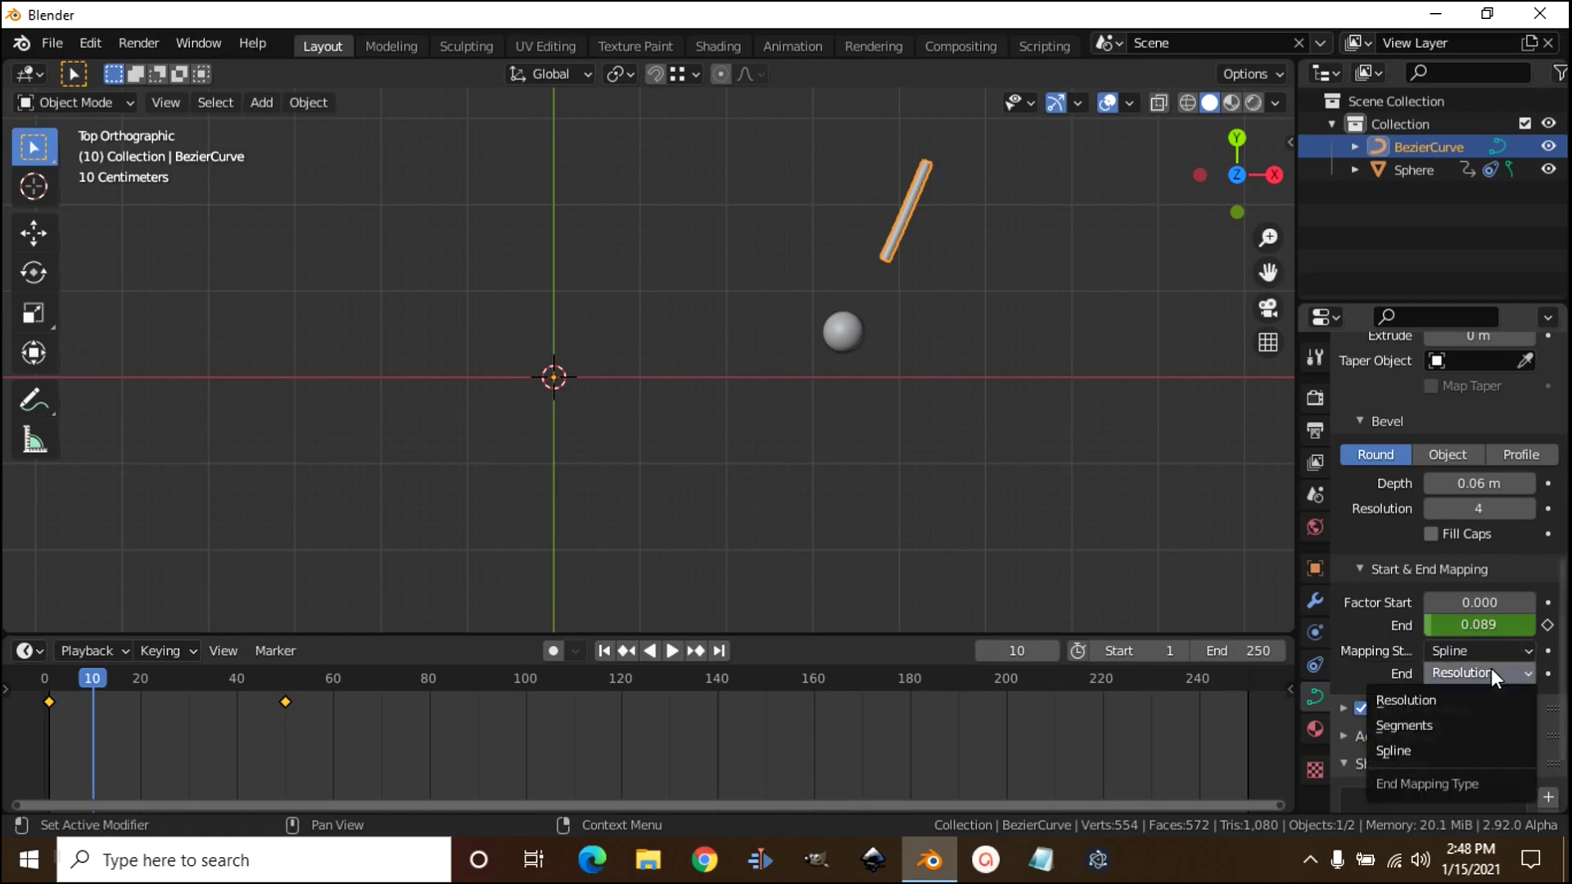
click(1428, 749)
- Play the animation past frame 50 to check the curve's growth against the sphere, and deselect the curve
key(space)
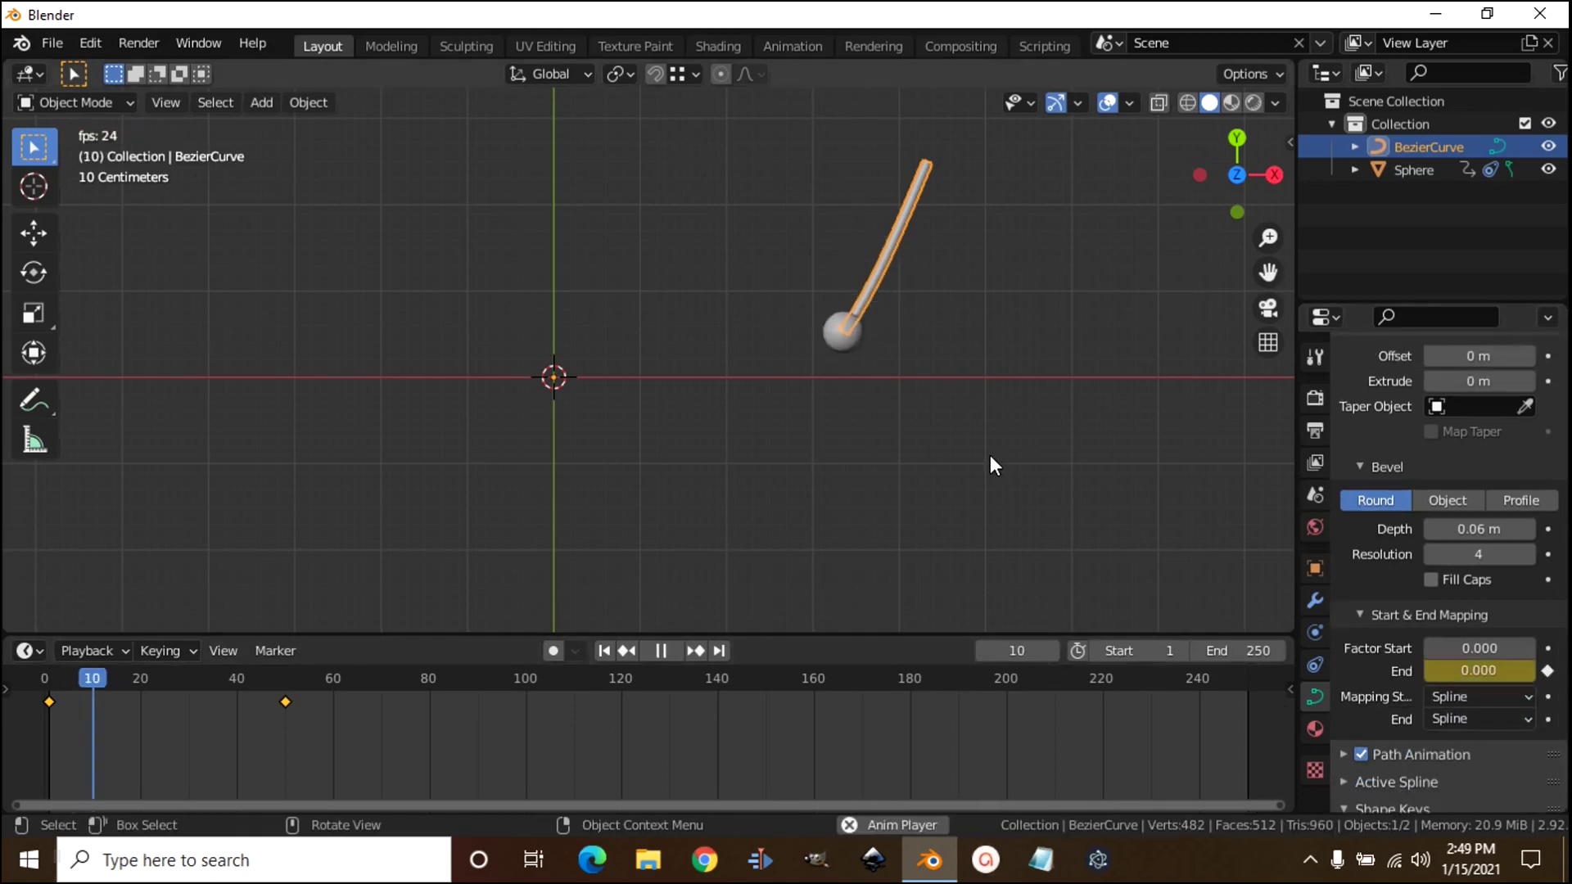
key(space)
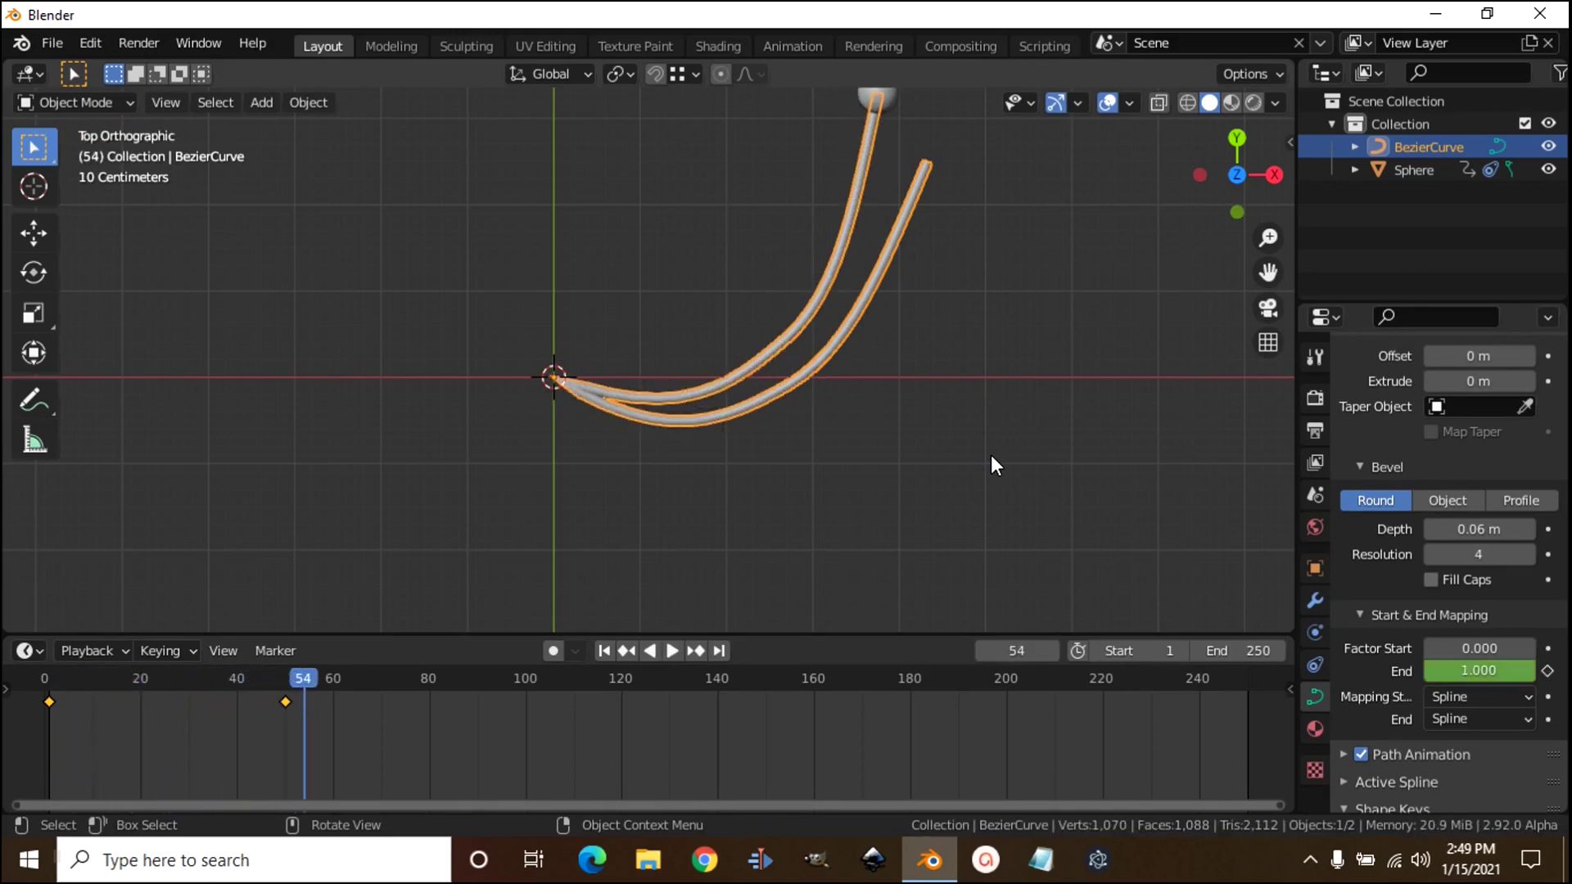
click(993, 459)
scroll(994, 461, down, 2)
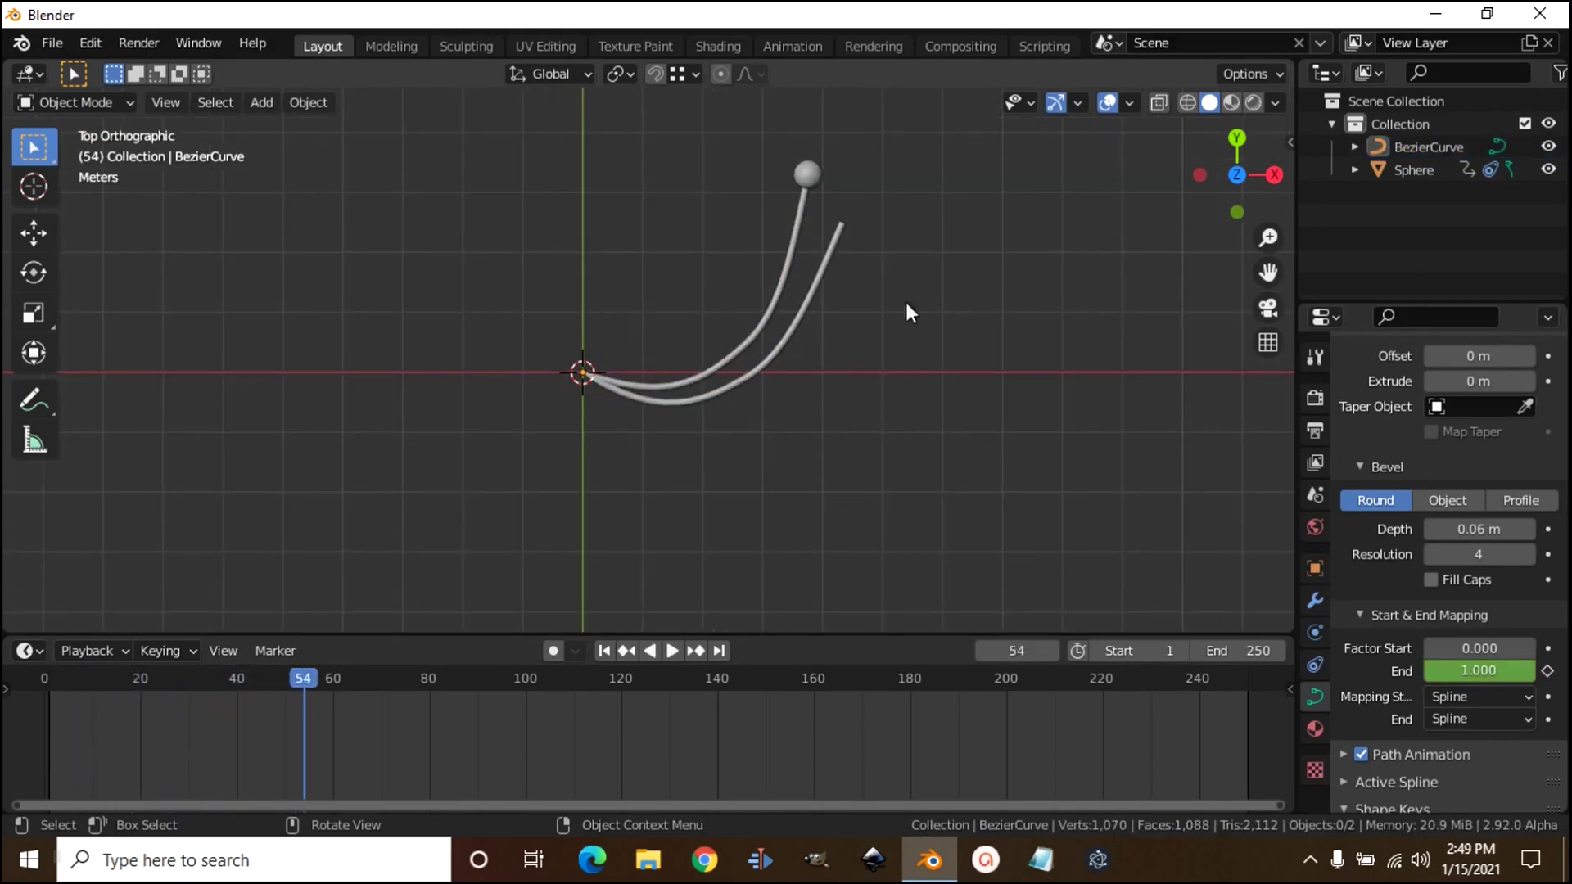
- Select the Bezier curve, enable Bloom for the render and set the world background color to black
click(797, 314)
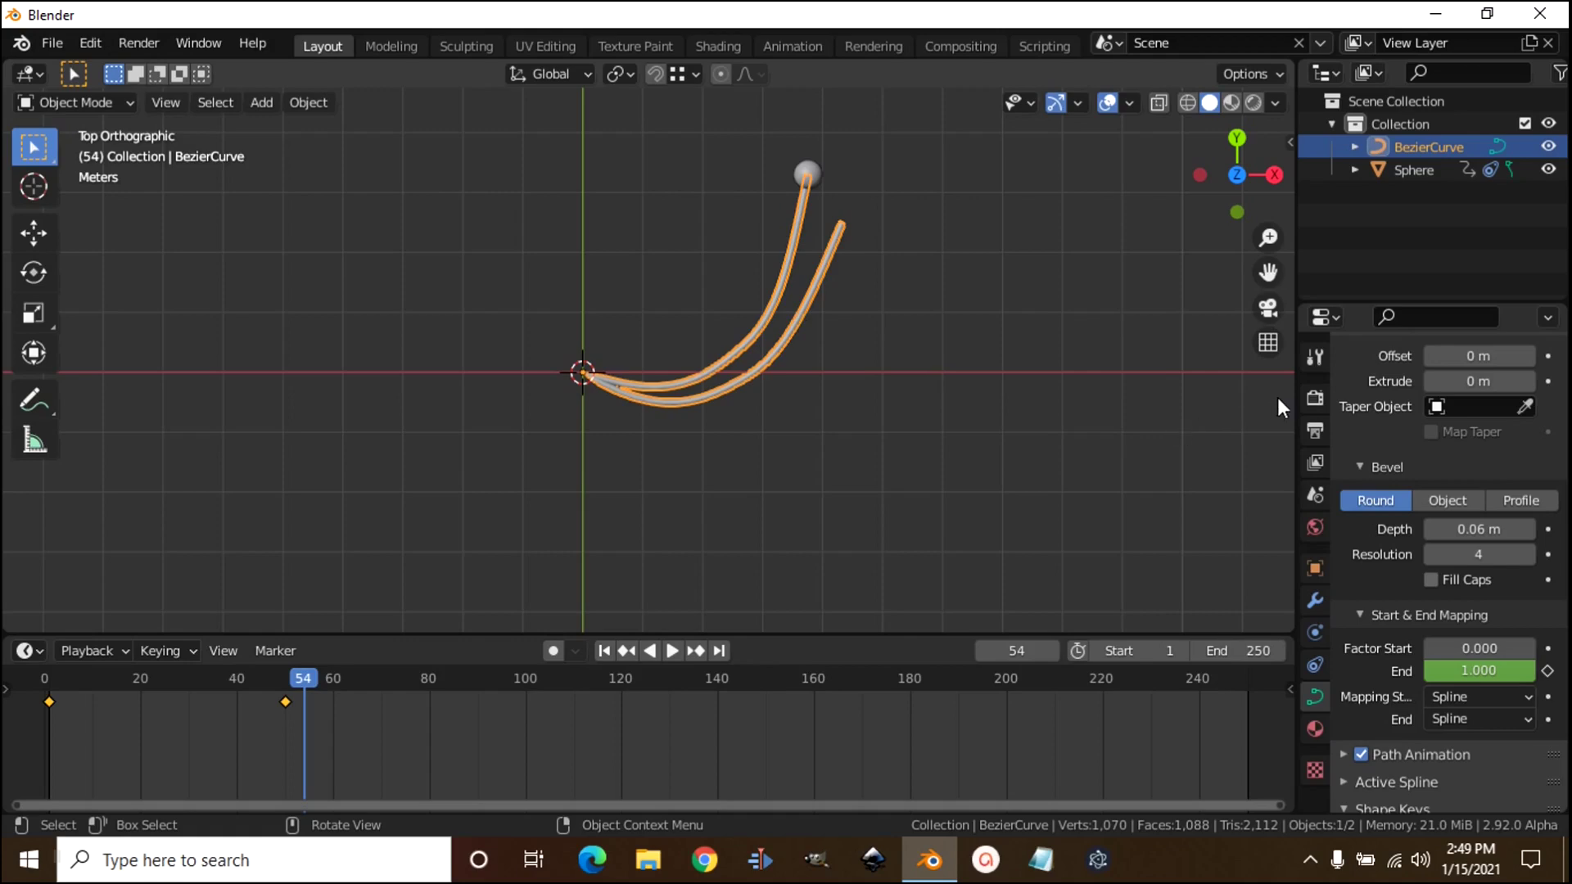
click(1314, 399)
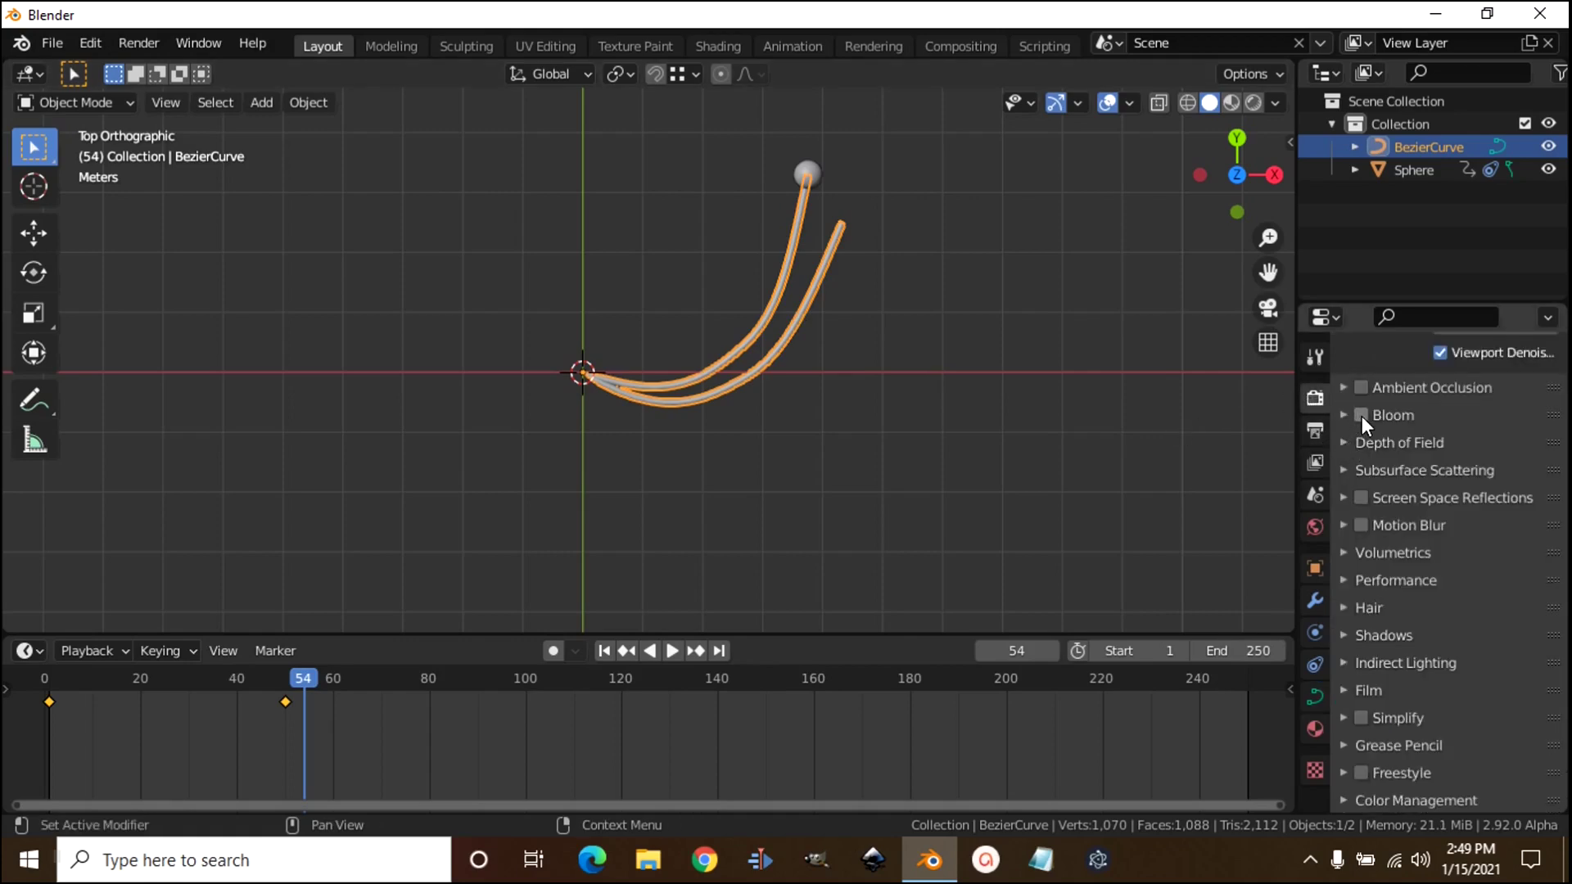
click(1312, 529)
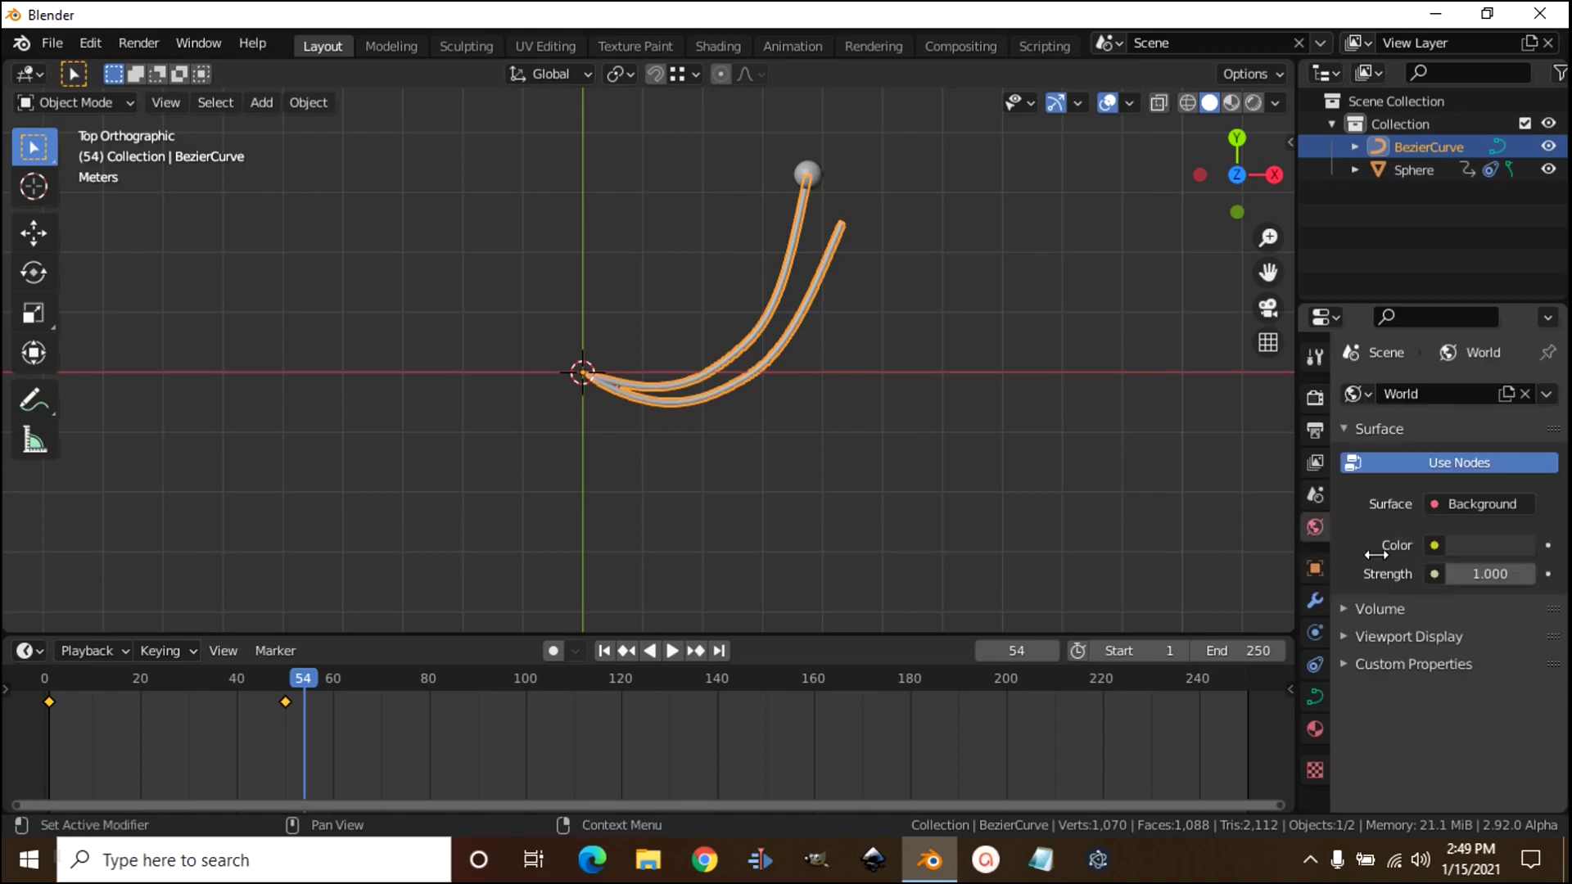
click(1487, 542)
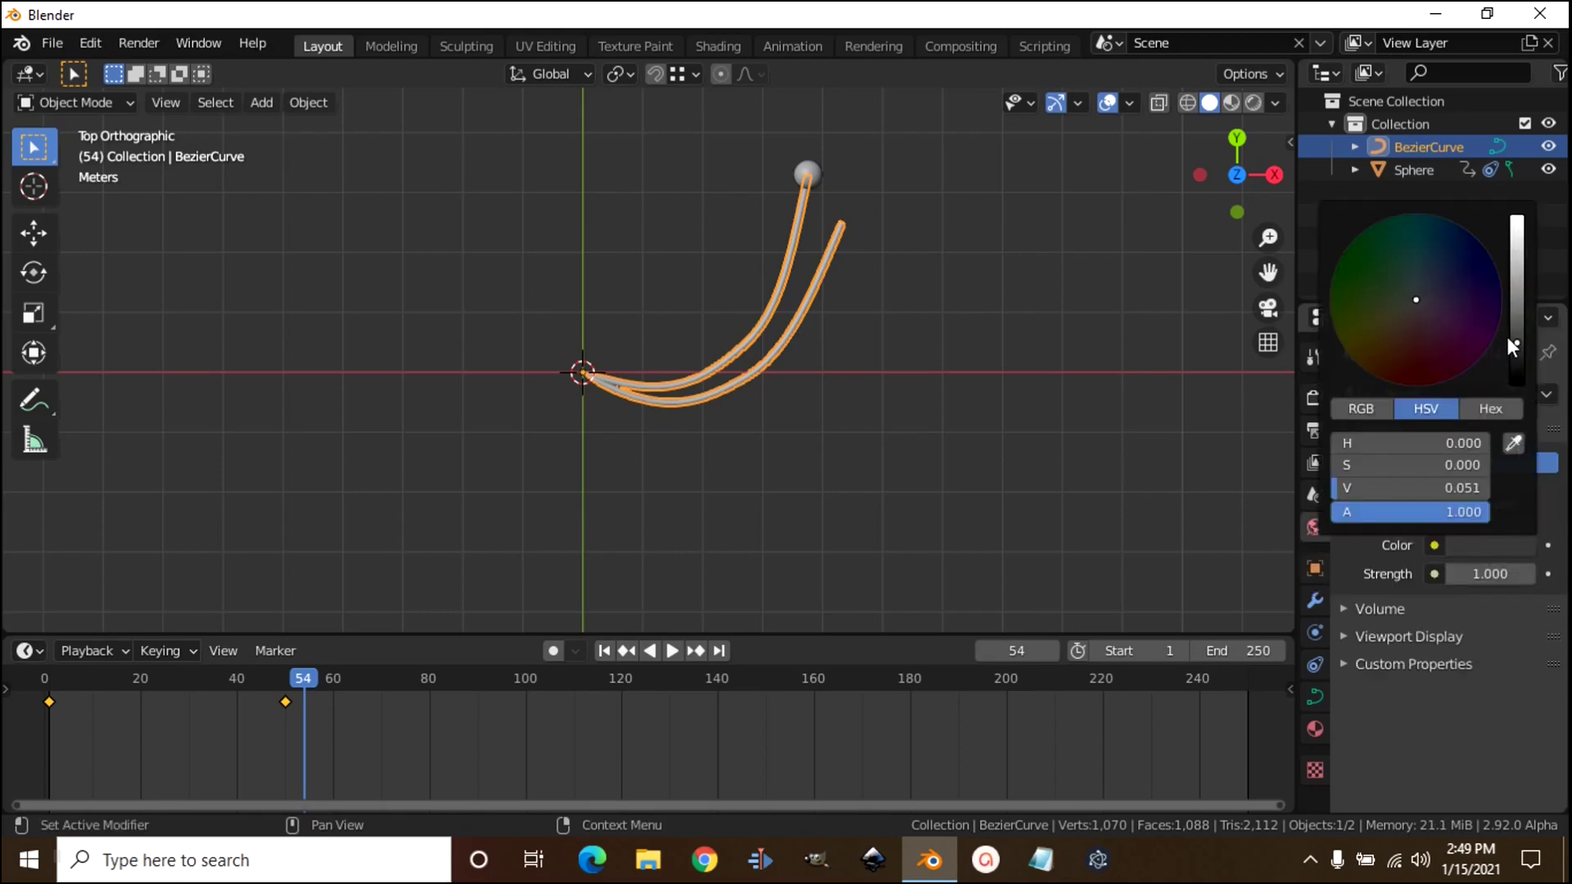
drag(1511, 338, 1526, 445)
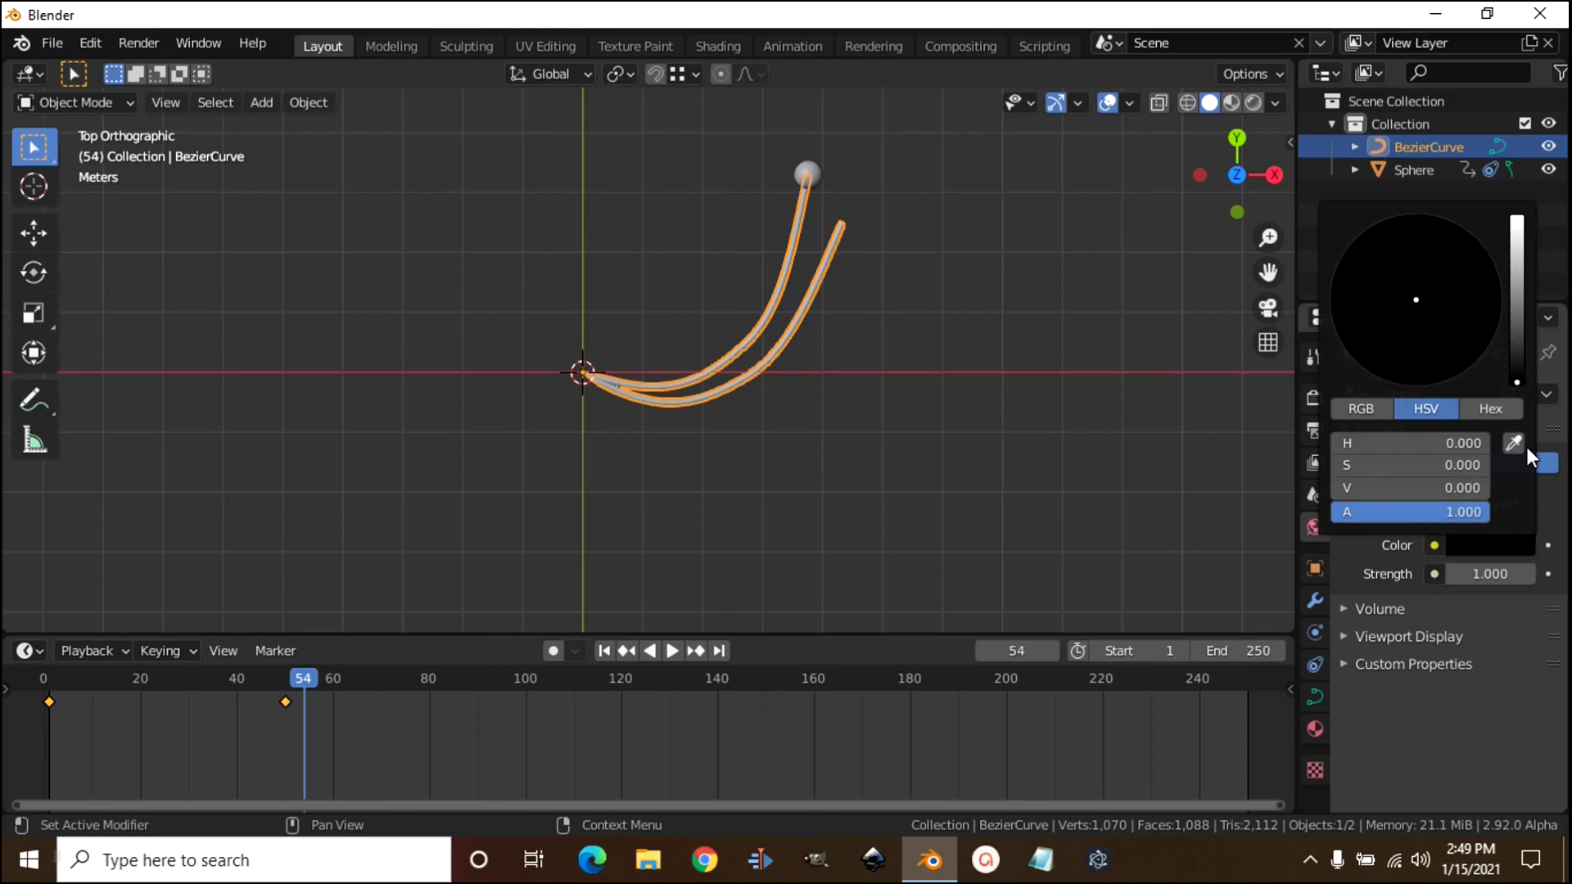
- Add a new material to the Bezier curve and give it a light blue emission color
click(1314, 728)
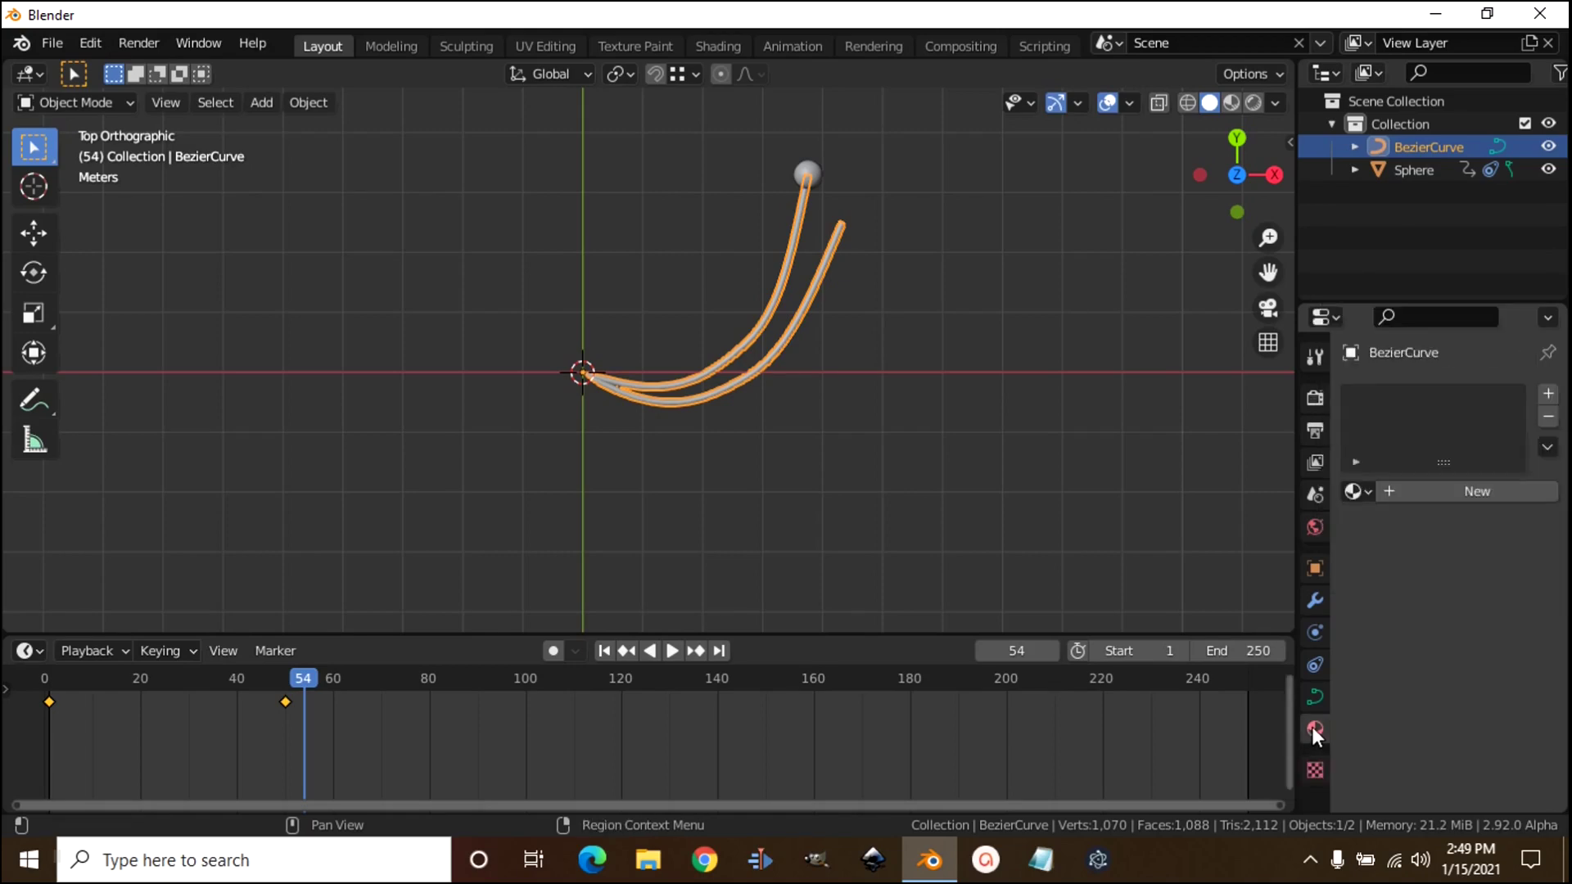
click(1462, 493)
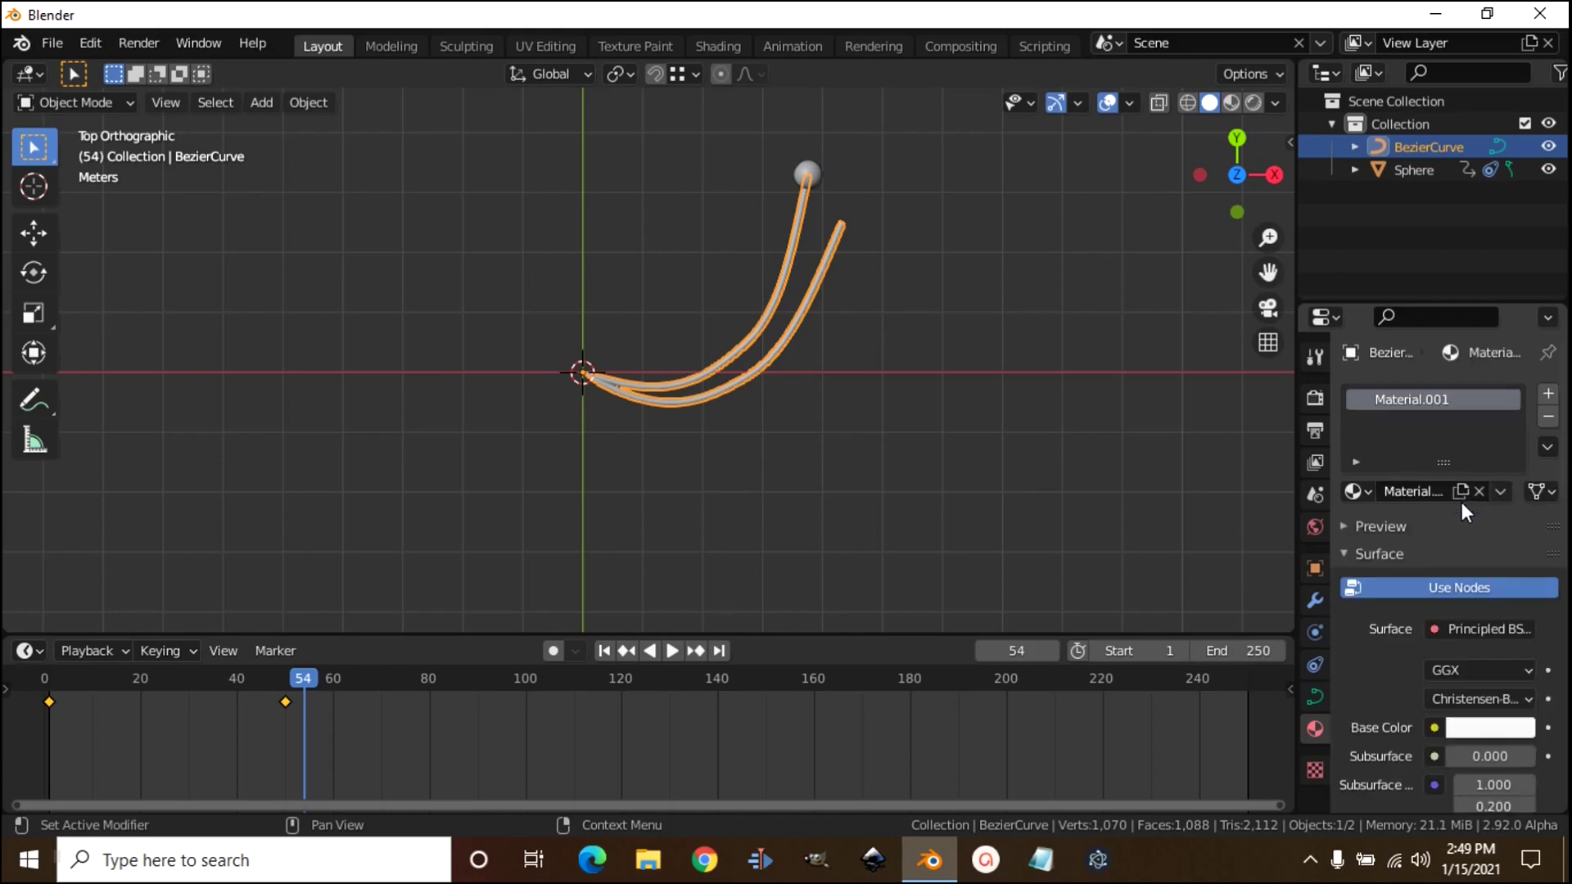
scroll(1487, 625, down, 12)
click(1486, 623)
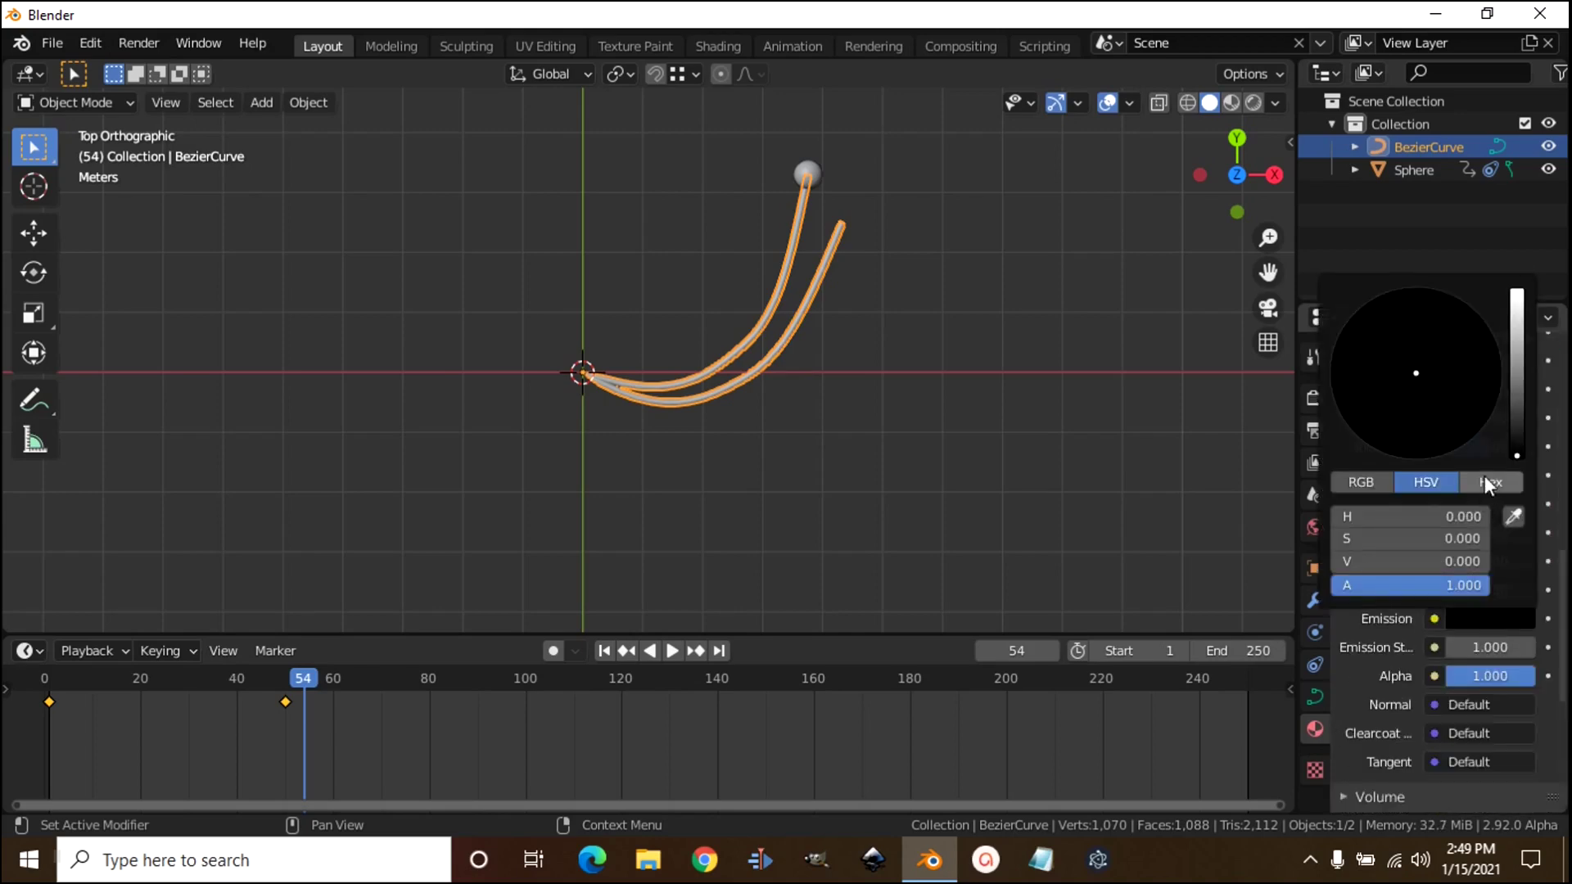
drag(1519, 421, 1520, 280)
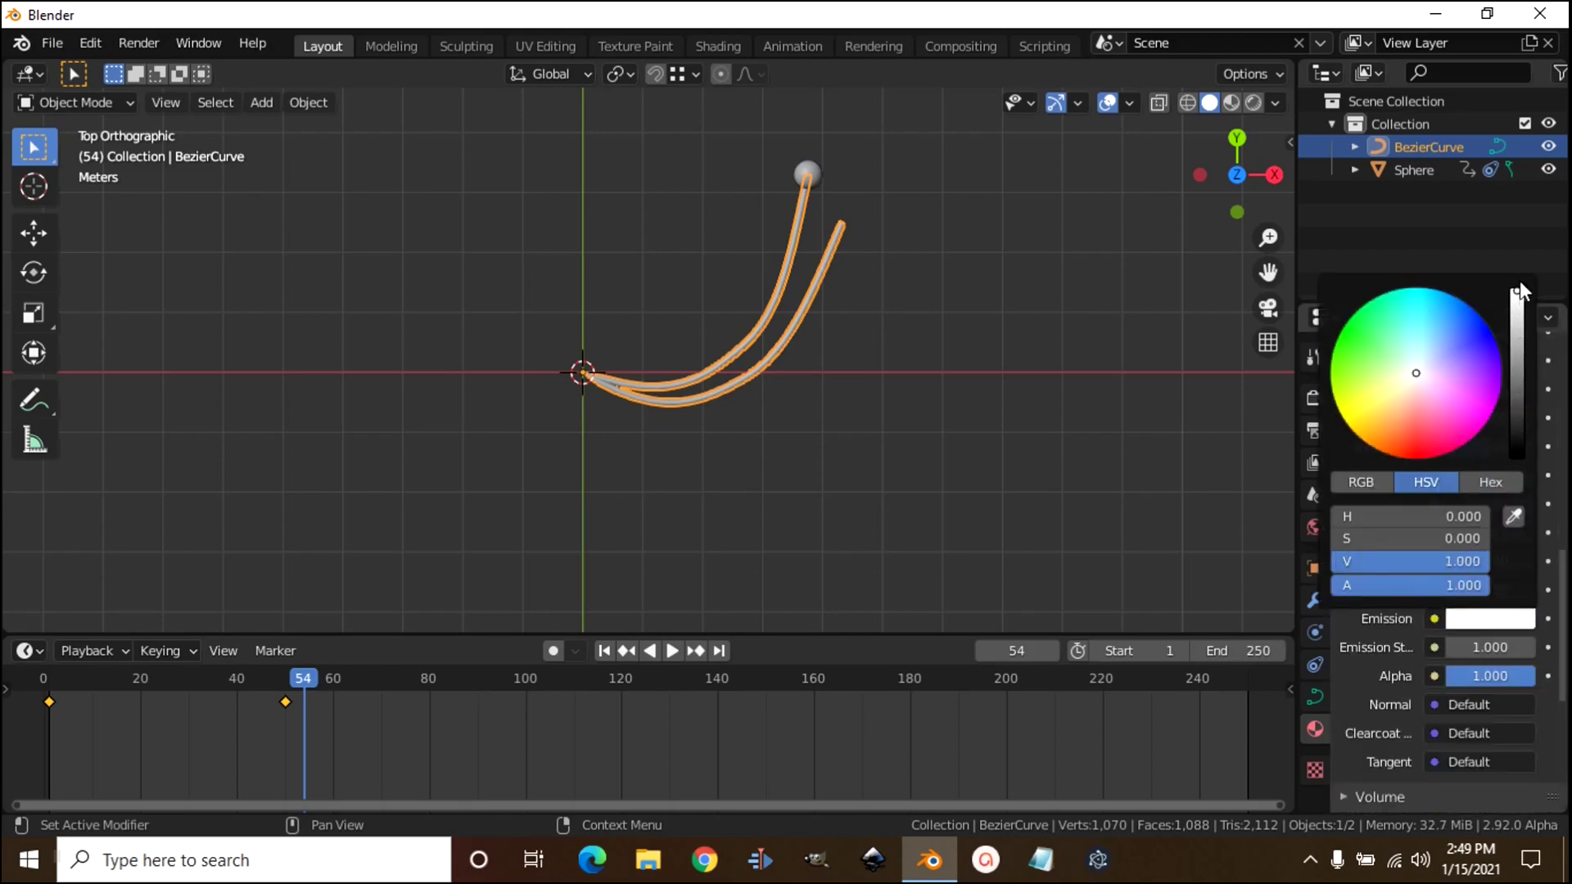
- Set the curve material's emission strength to 2 and display the viewport in rendered shading
scroll(1459, 600, down, 3)
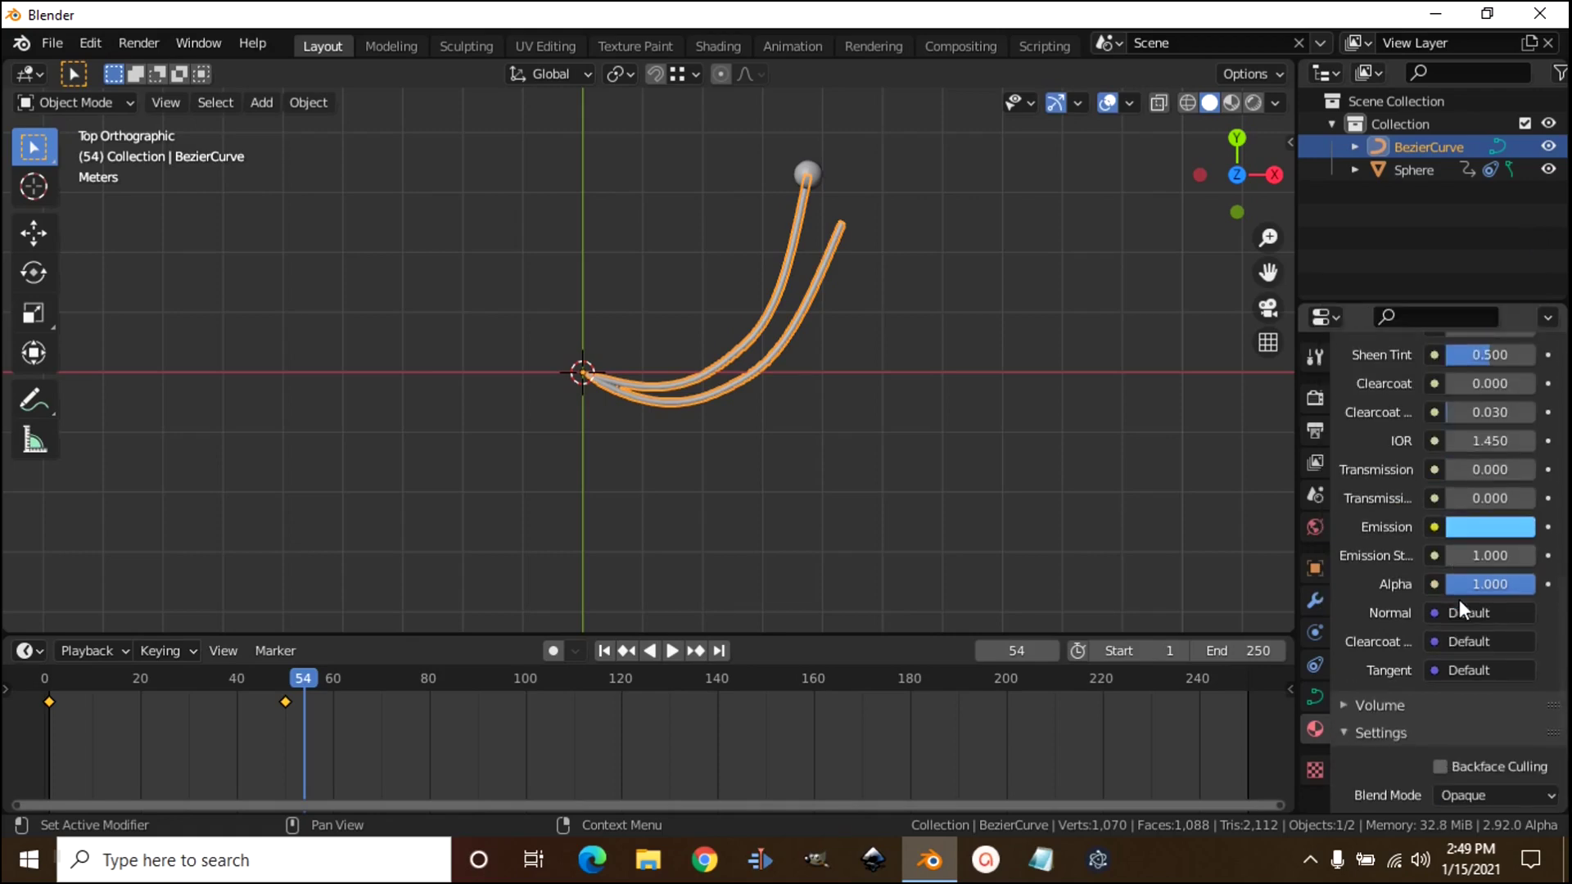
scroll(1460, 599, up, 3)
scroll(1460, 599, down, 3)
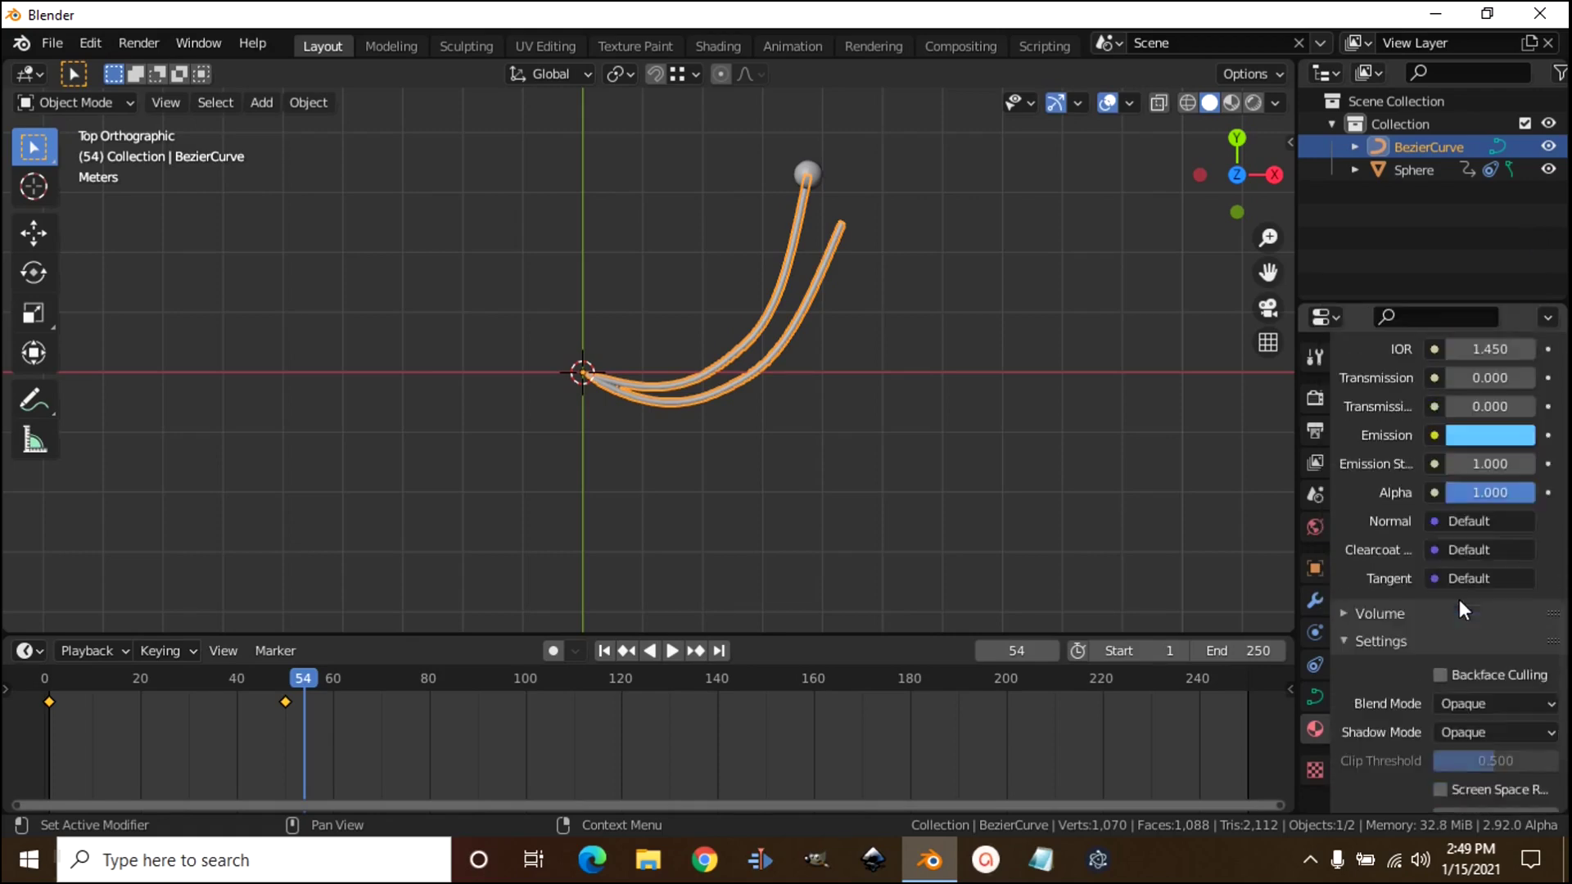
click(1462, 555)
text(18)
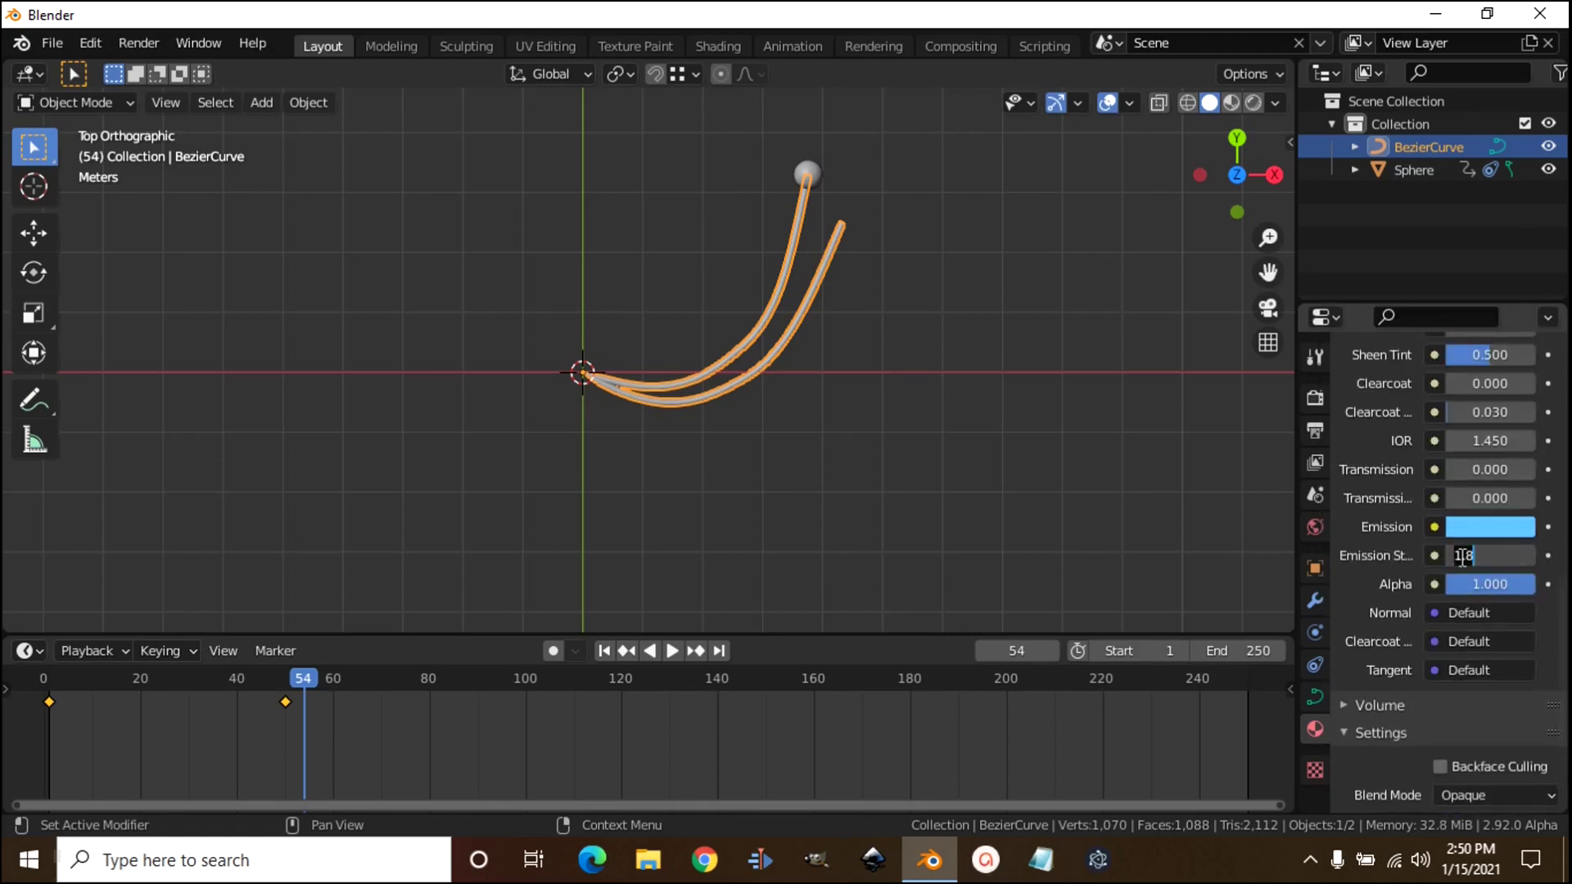
text(2)
key(Return)
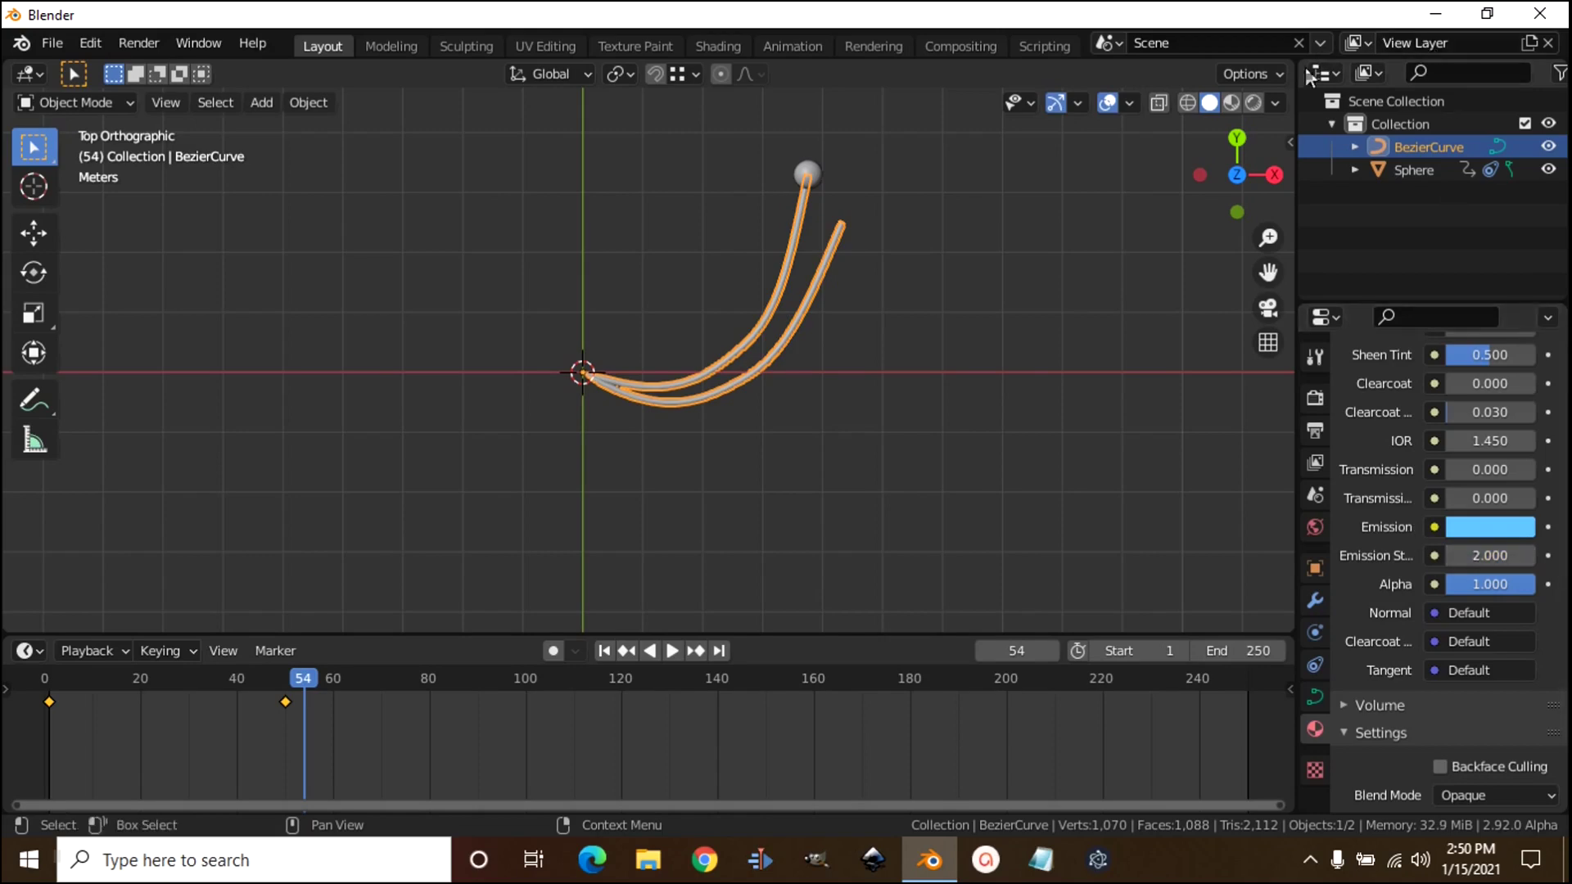
click(1253, 103)
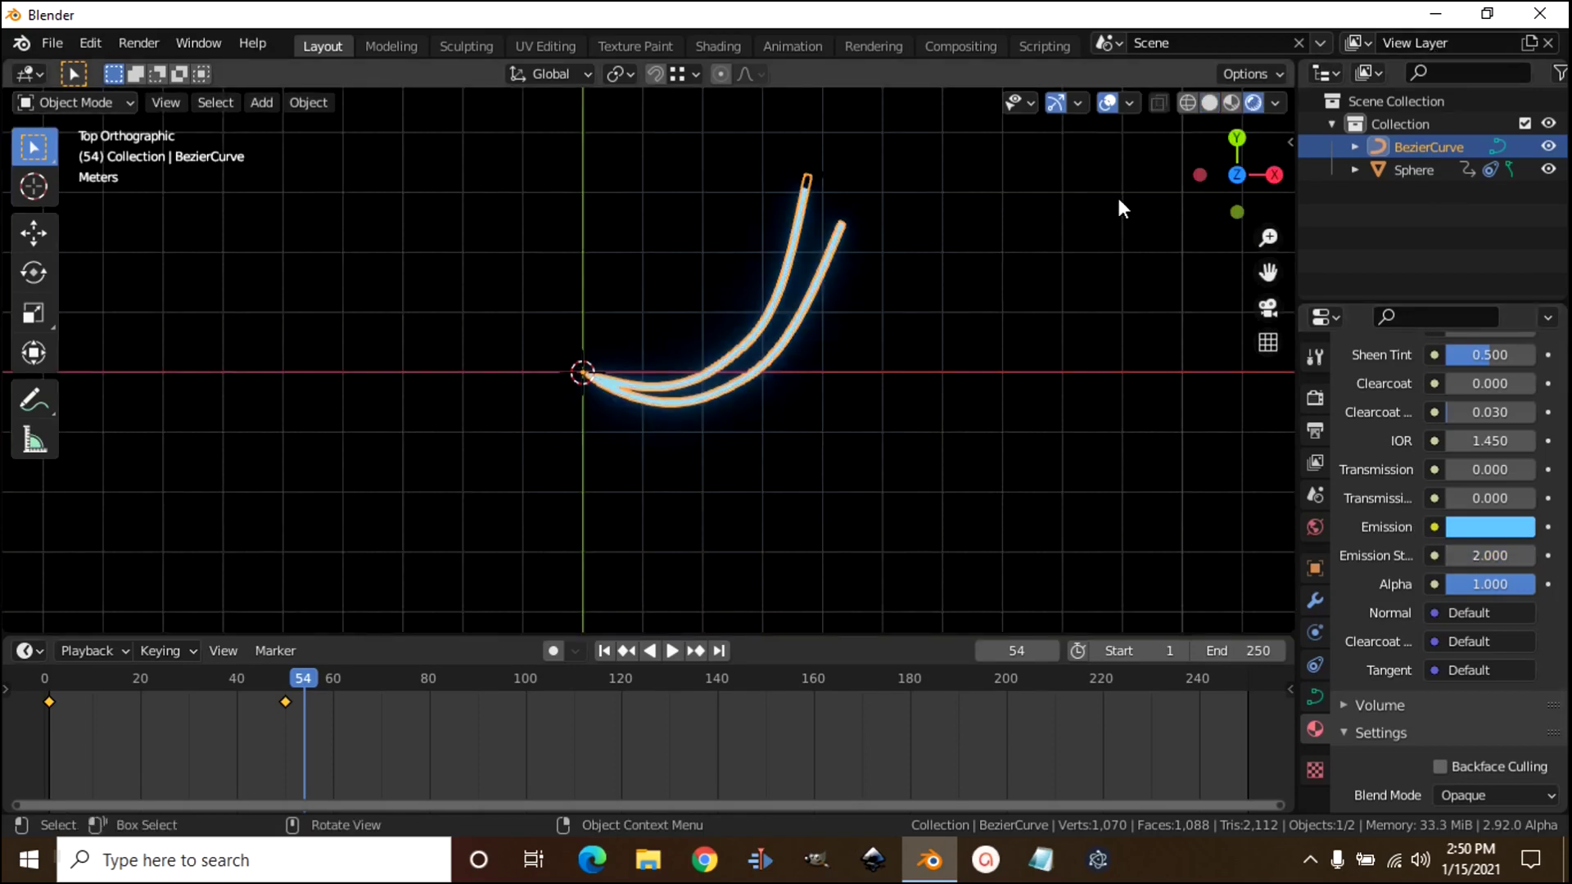
- Add a new material to the sphere with a very pale pink emission color and an emission strength of 2
click(1403, 169)
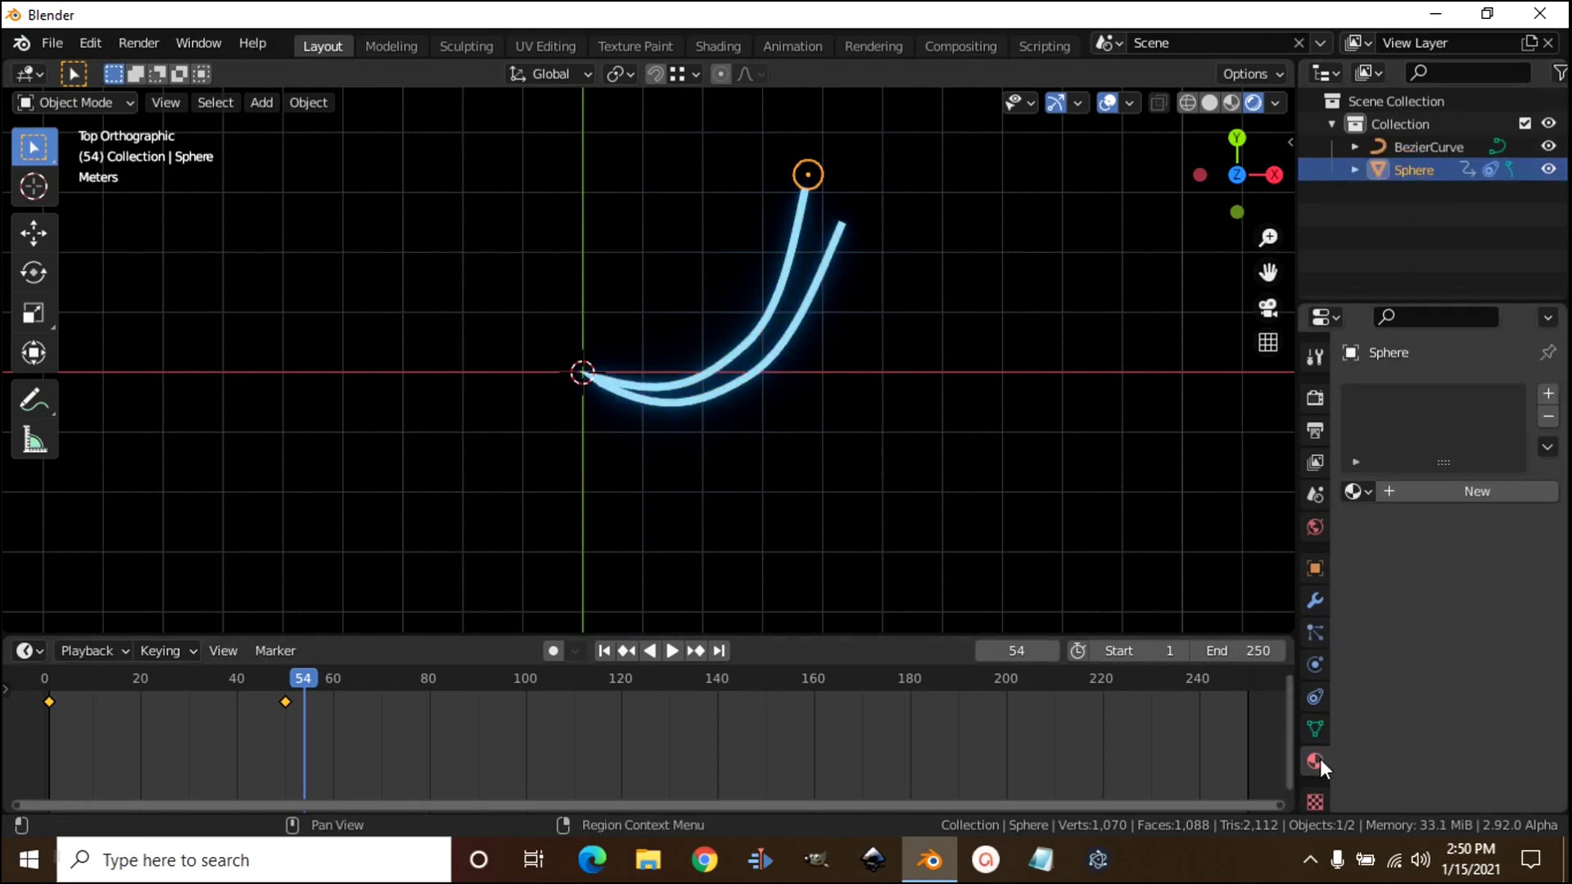
click(1465, 493)
scroll(1481, 572, down, 8)
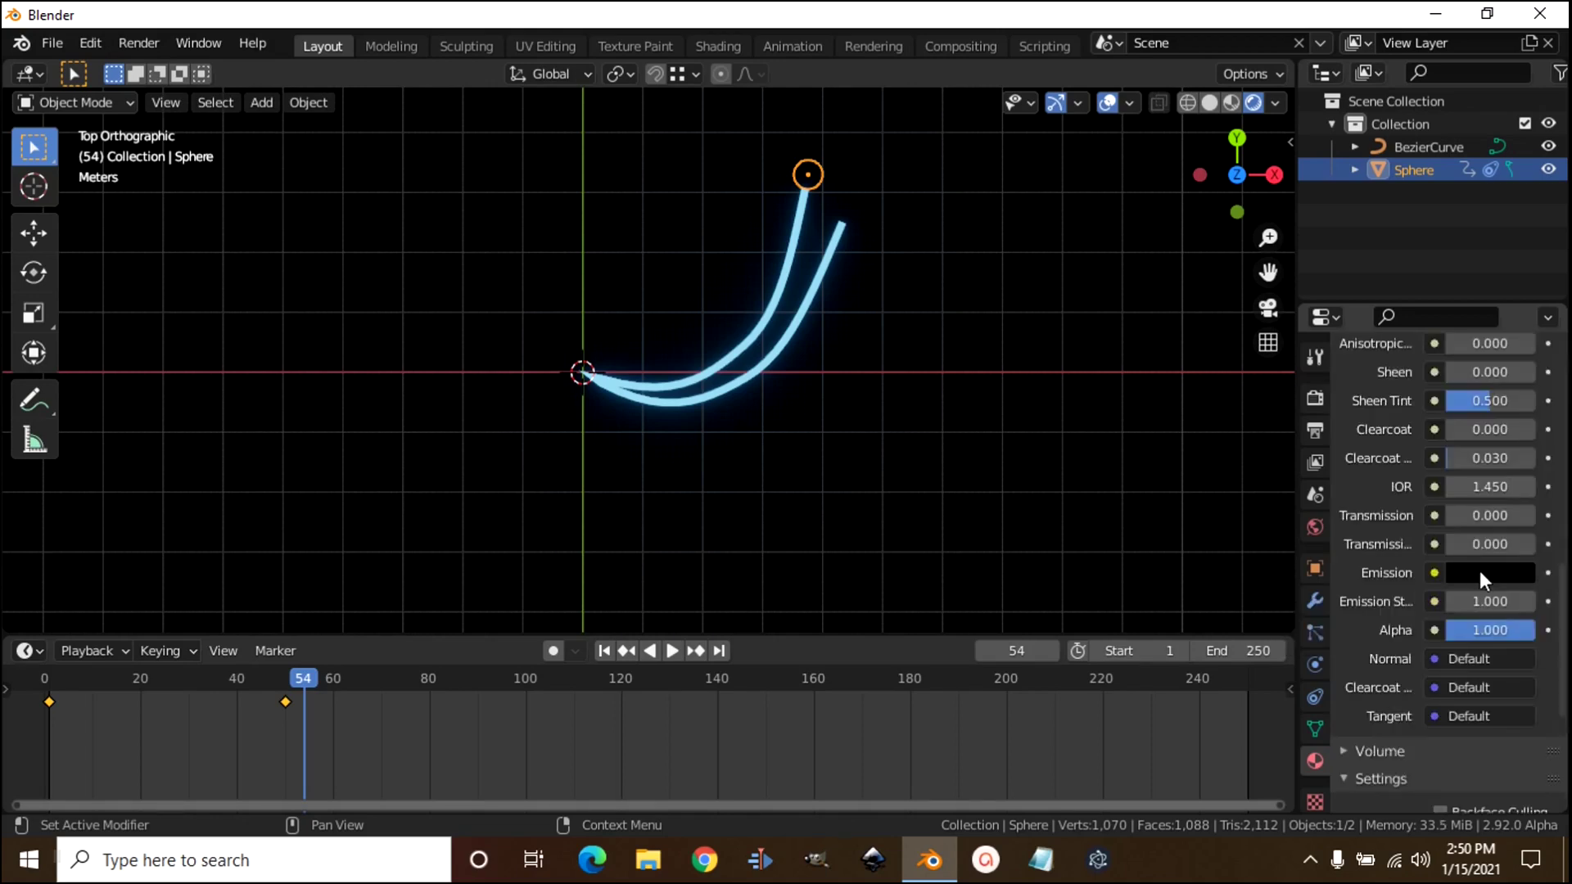
click(1480, 572)
drag(1508, 370, 1514, 357)
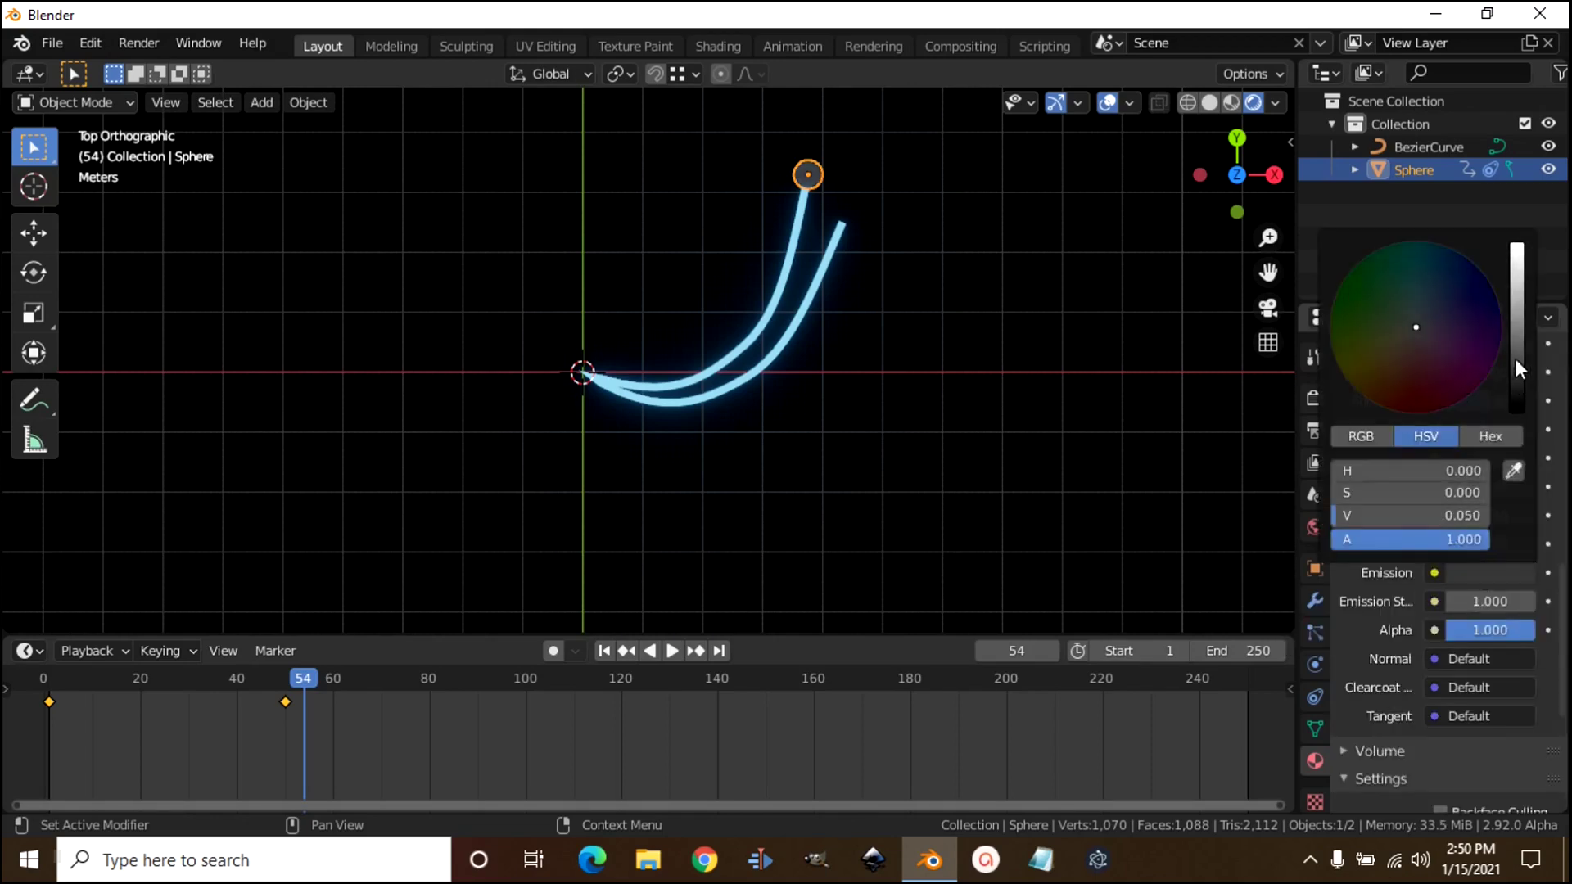
click(1484, 601)
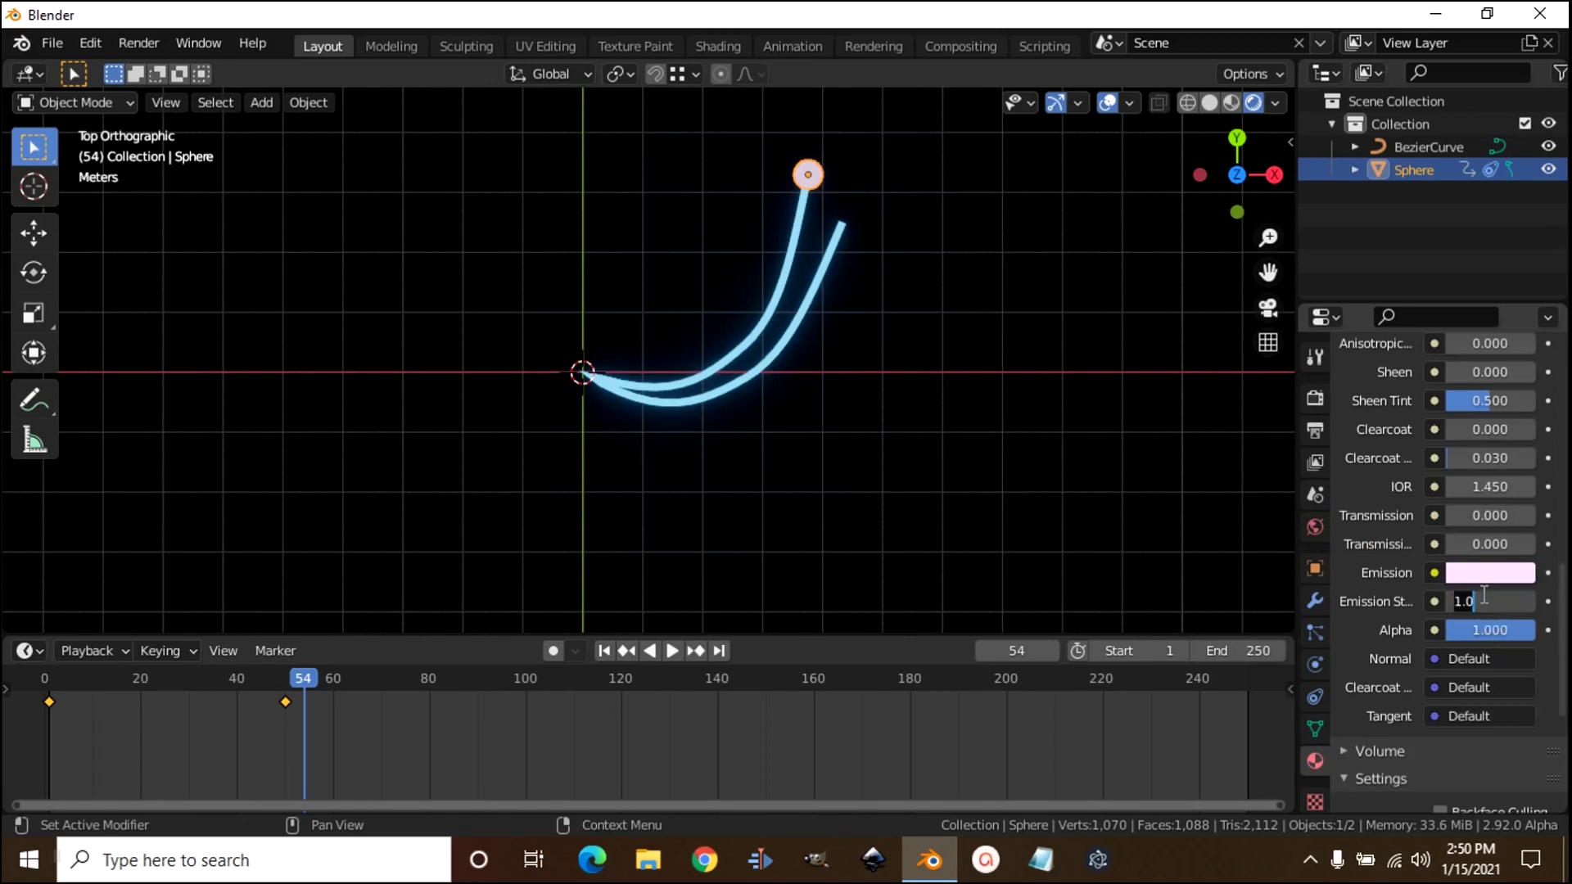
text(2)
key(Return)
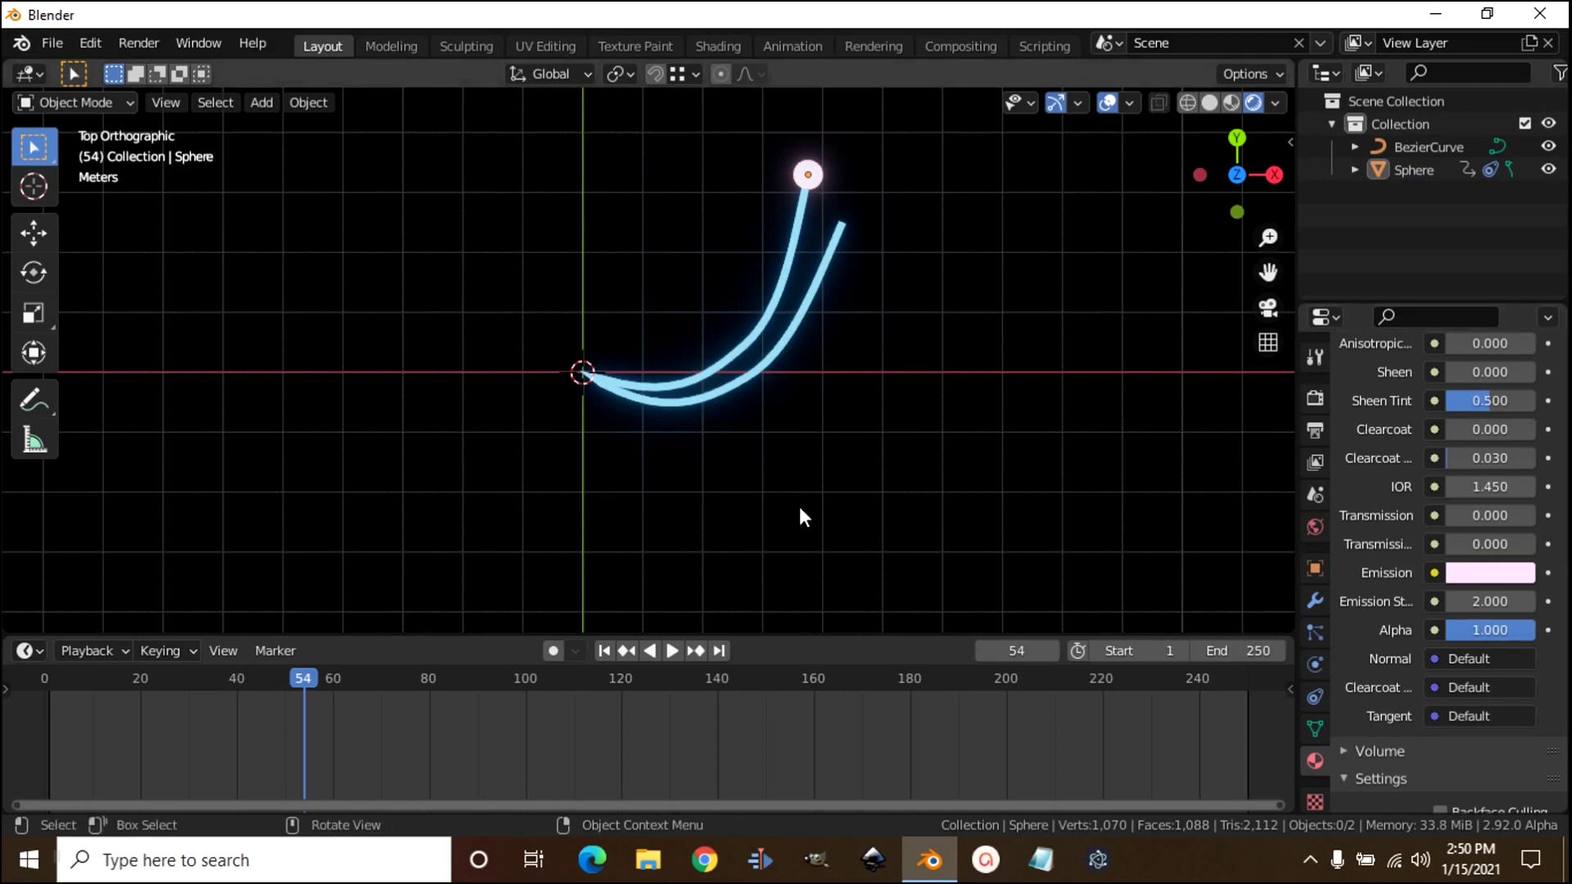
- Show the Nonlinear Animation editor in an enlarged lower area and push the Bezier curve's action down into an NLA strip
click(36, 653)
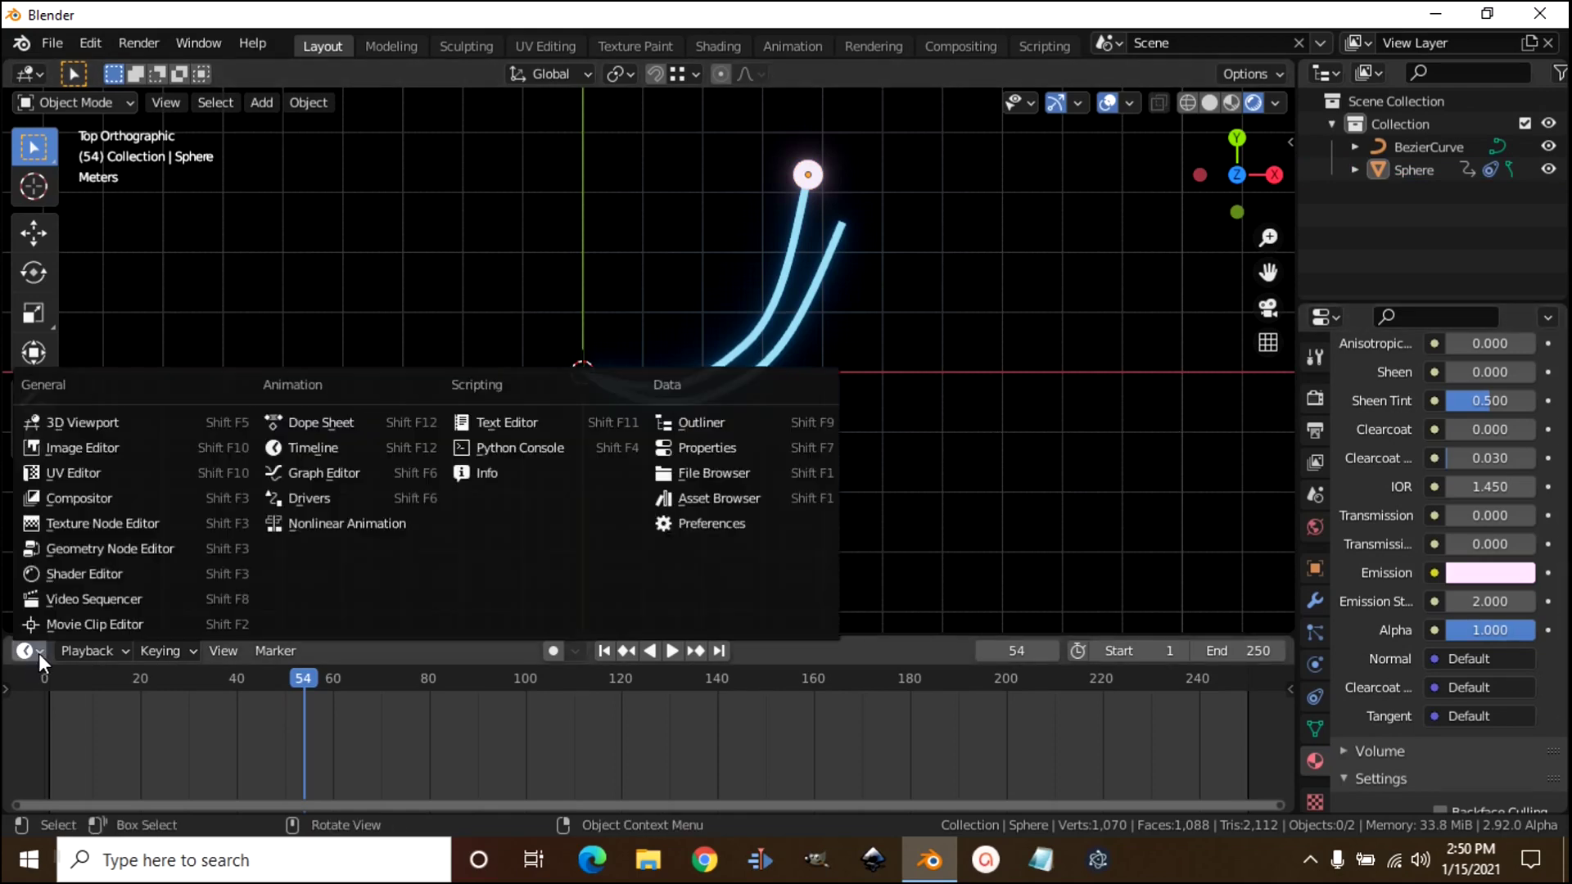
click(330, 532)
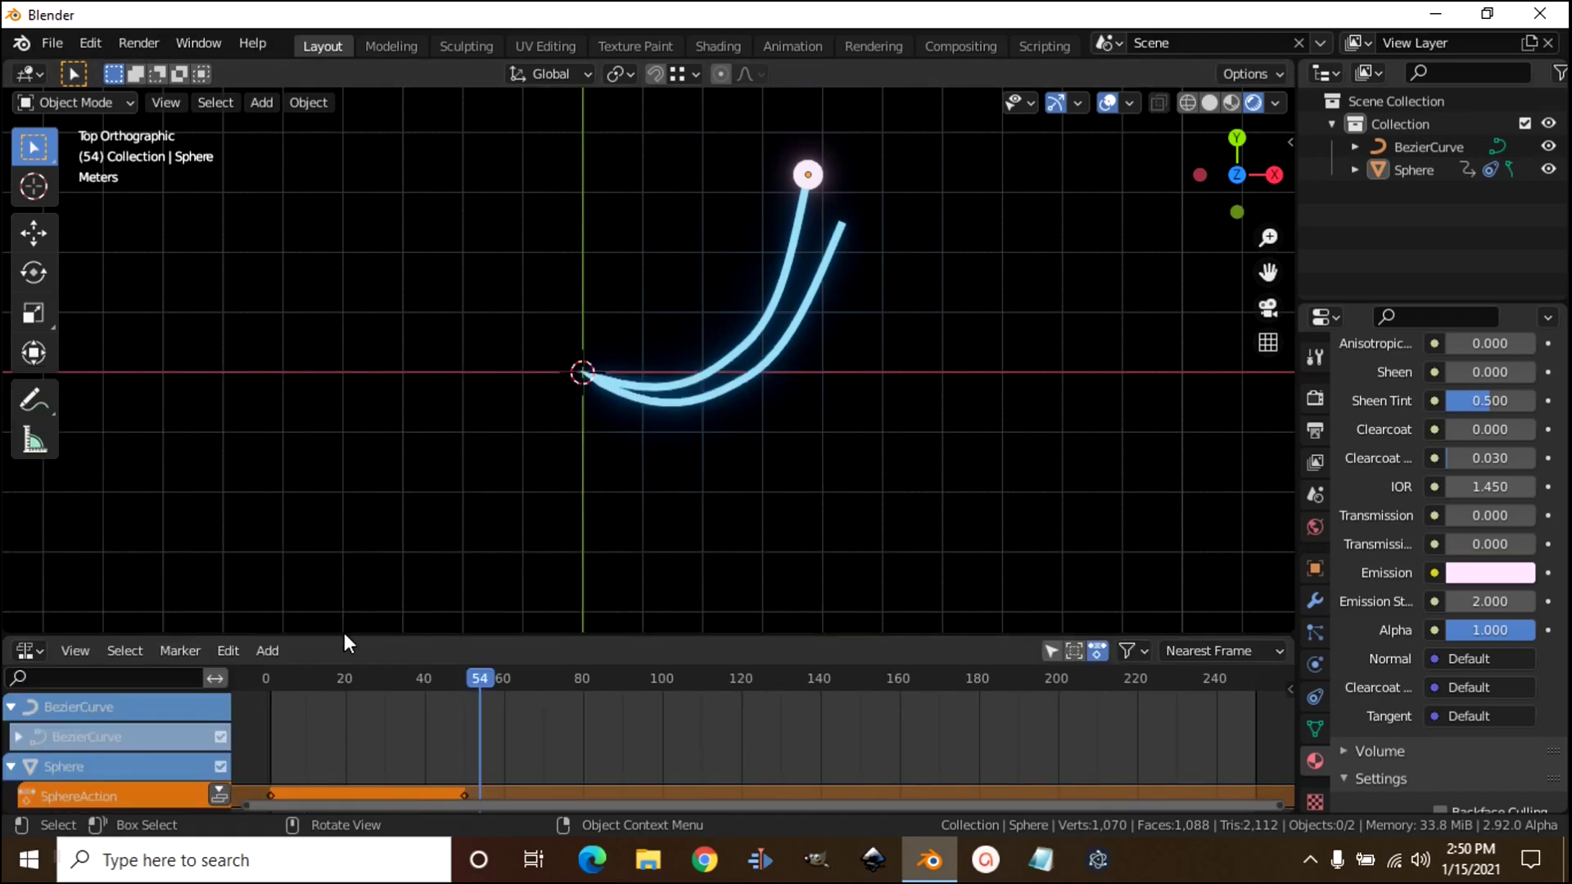
drag(344, 632, 396, 415)
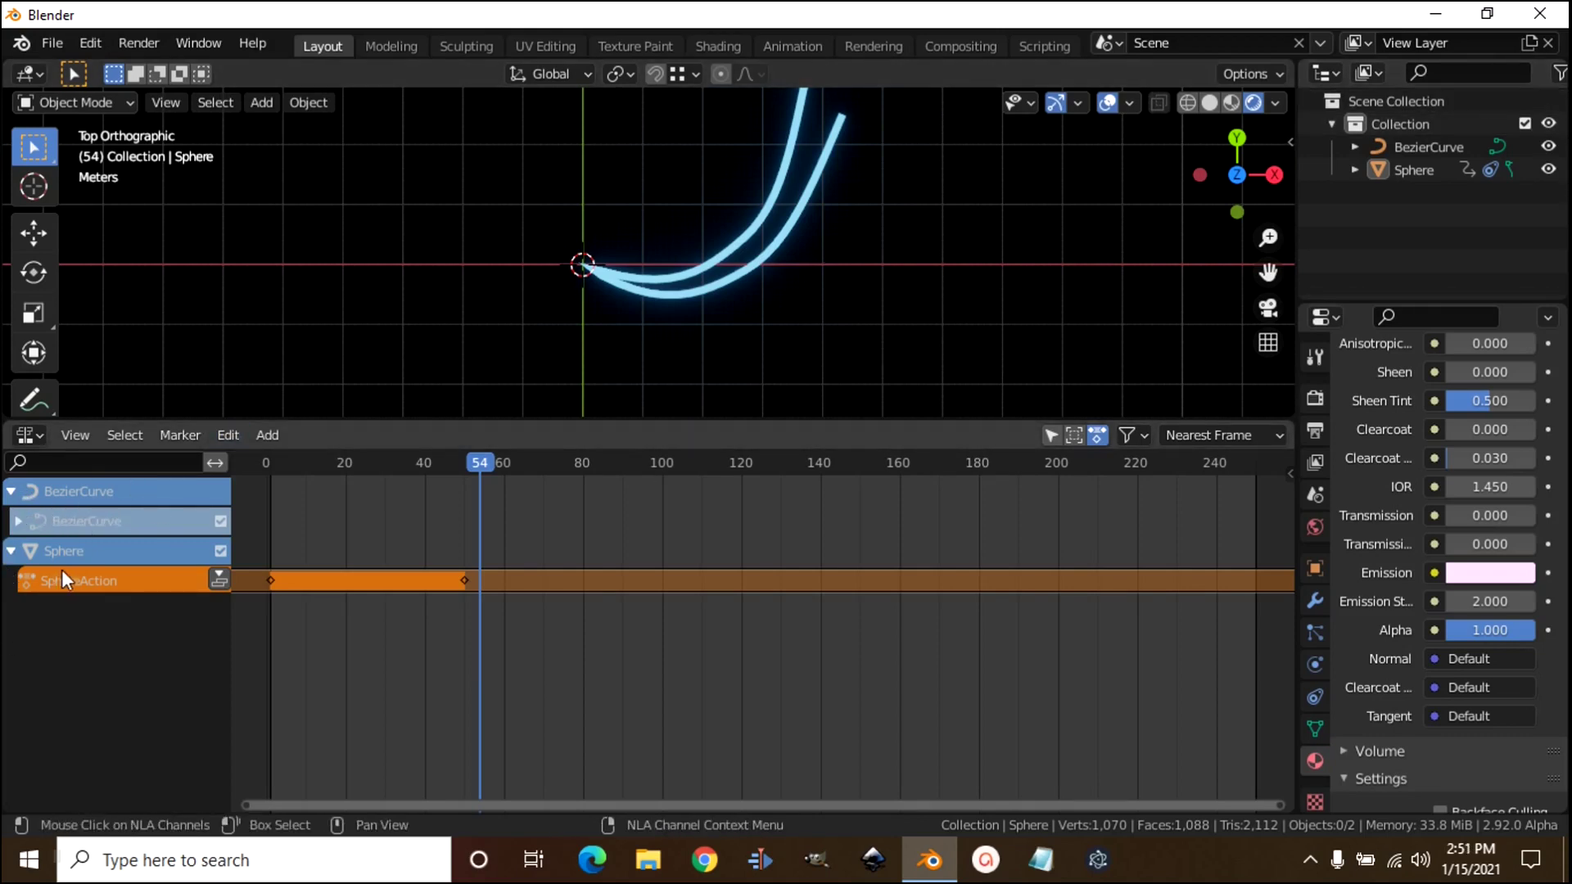
click(17, 521)
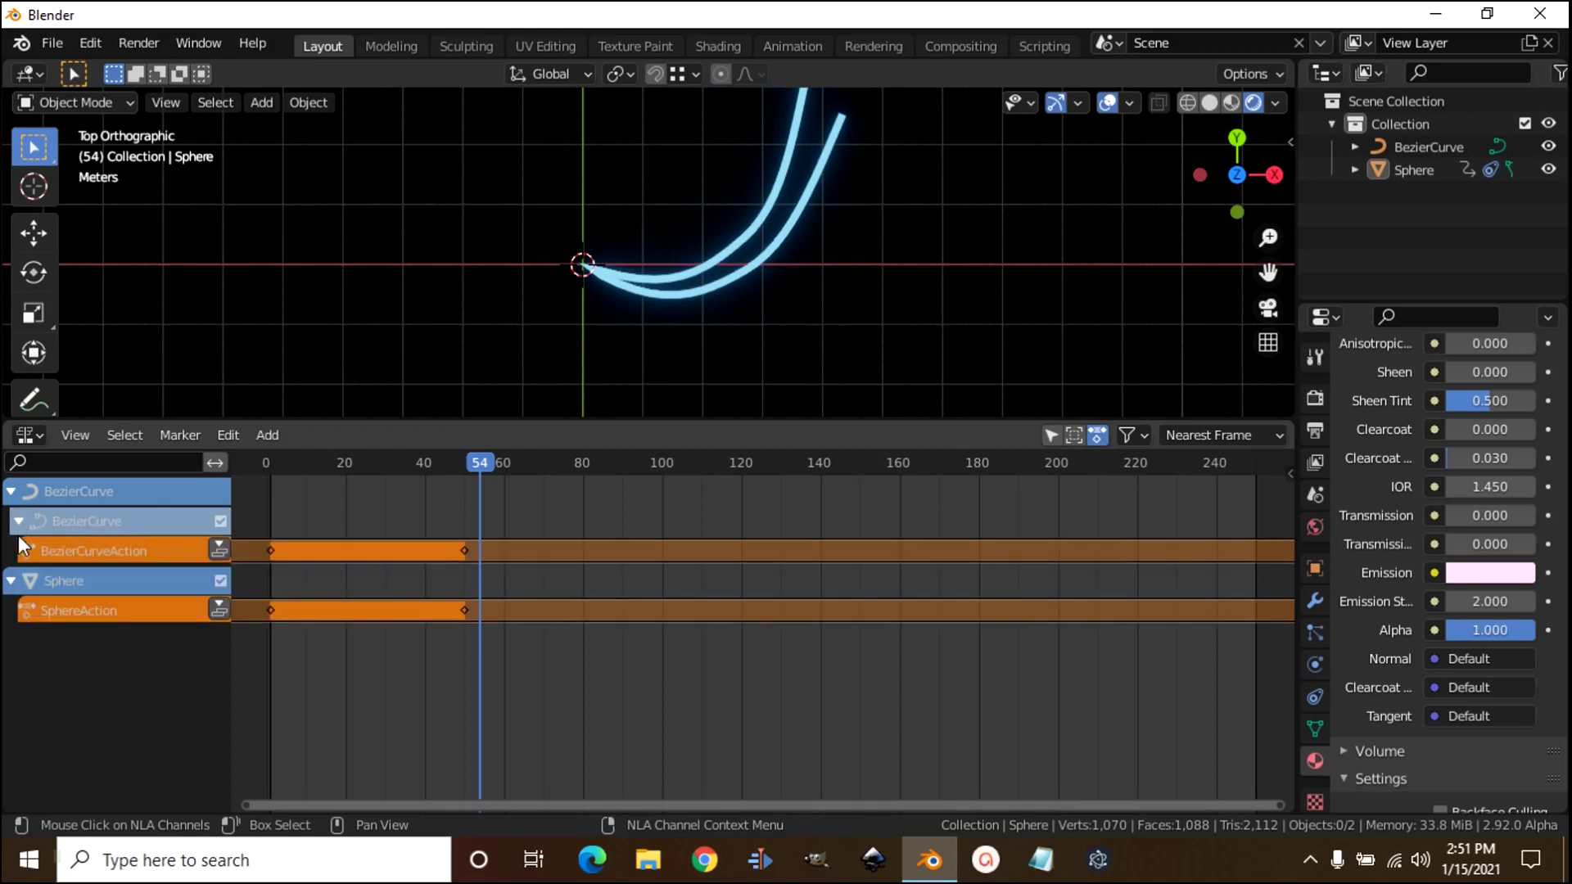
click(220, 551)
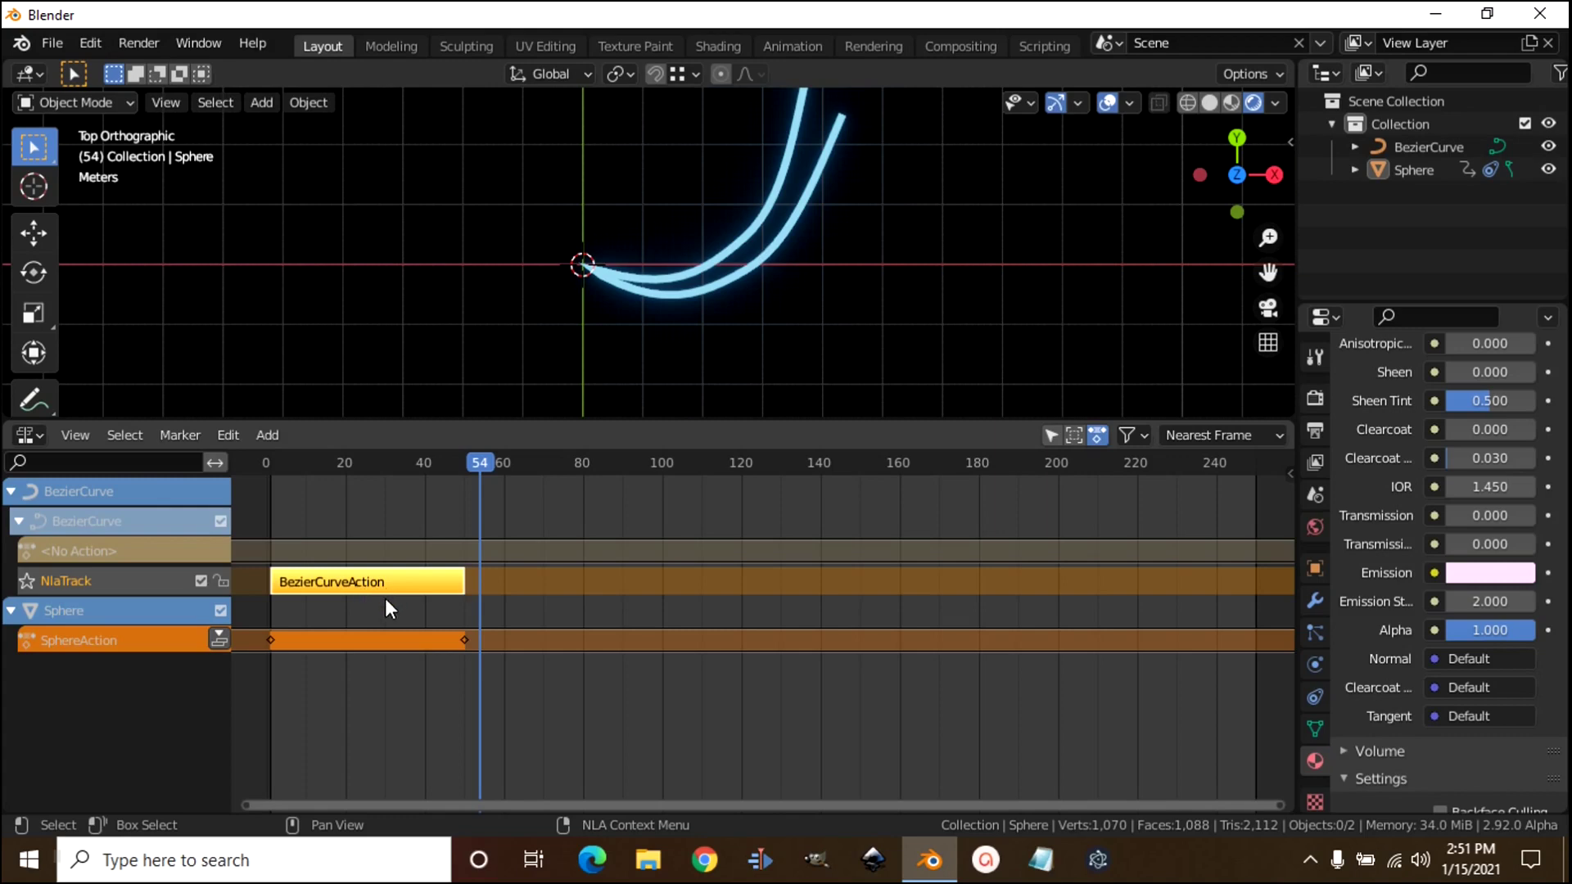
- Set the repeat count of the BezierCurveAction strip's action clip to 5
key(n)
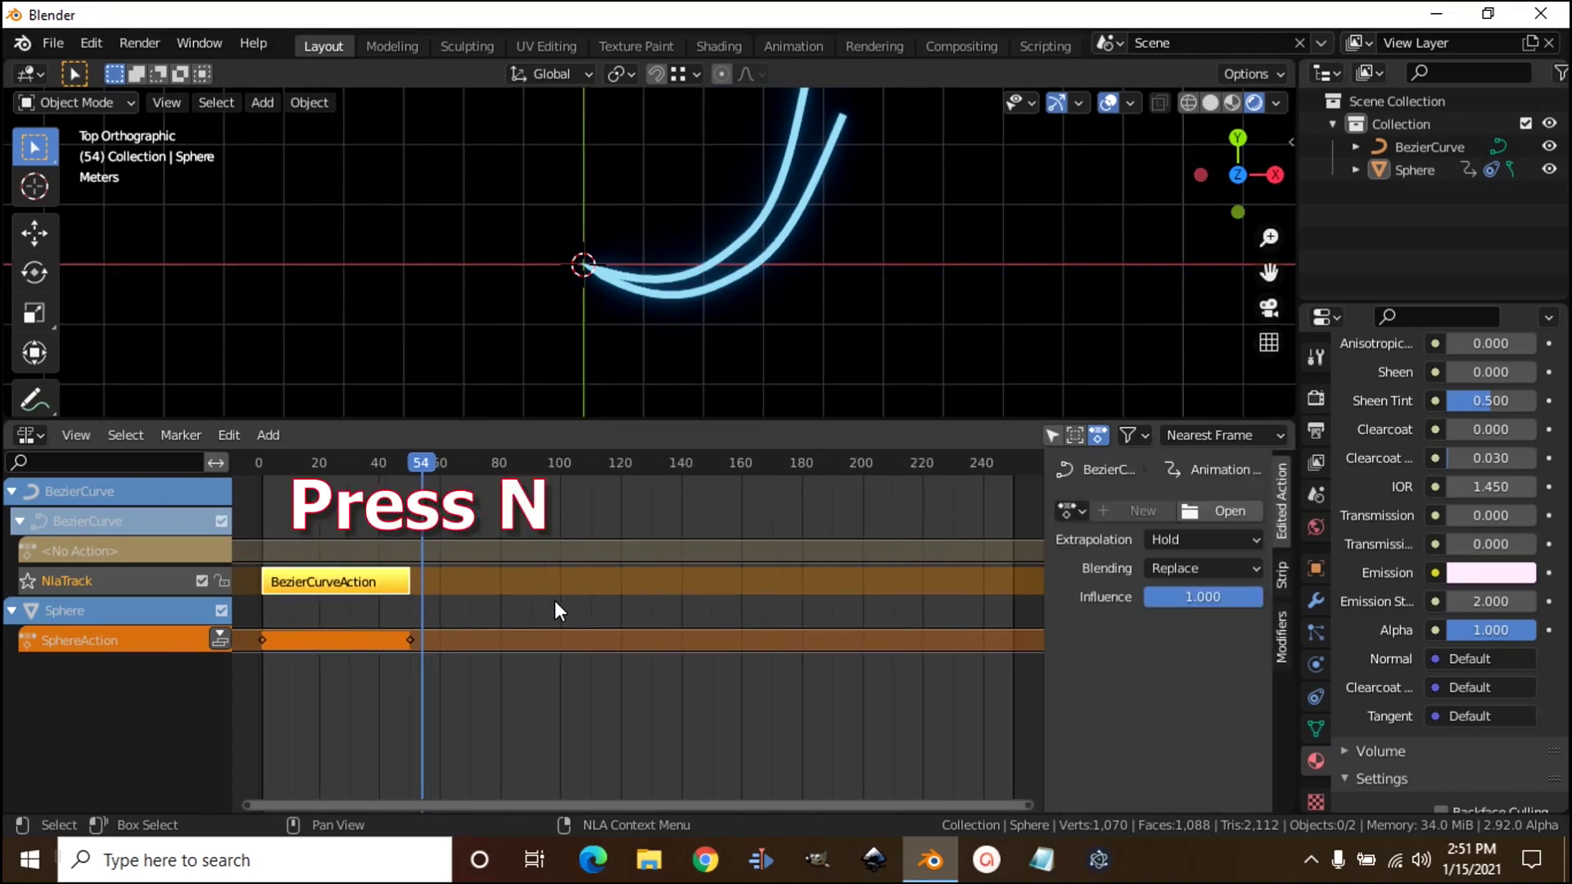
click(1279, 580)
scroll(1056, 798, down, 2)
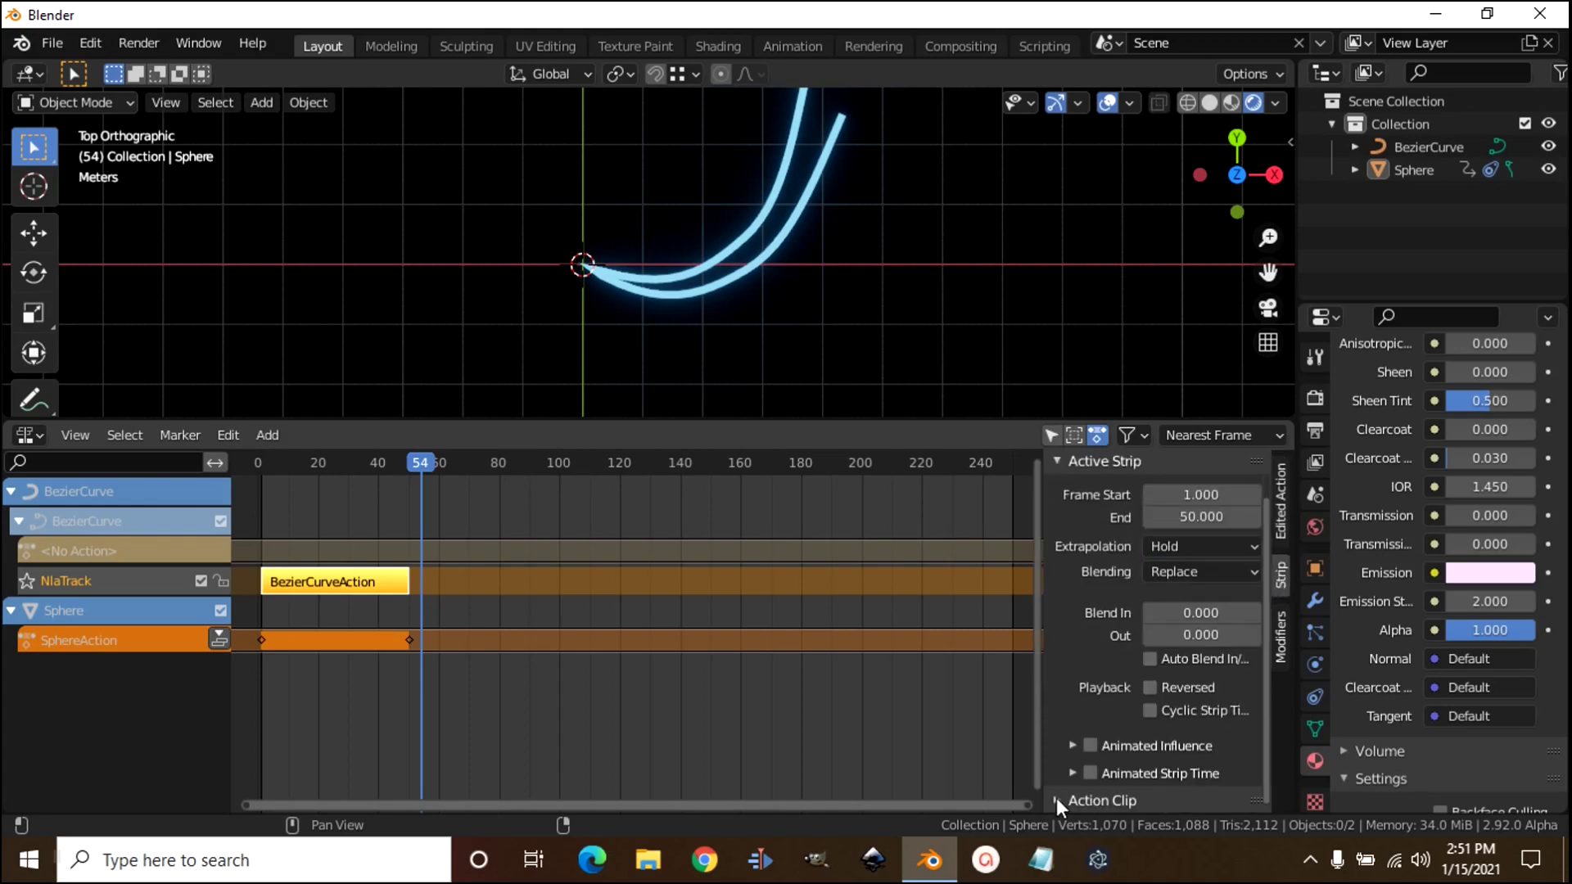
click(1056, 797)
scroll(1103, 710, down, 4)
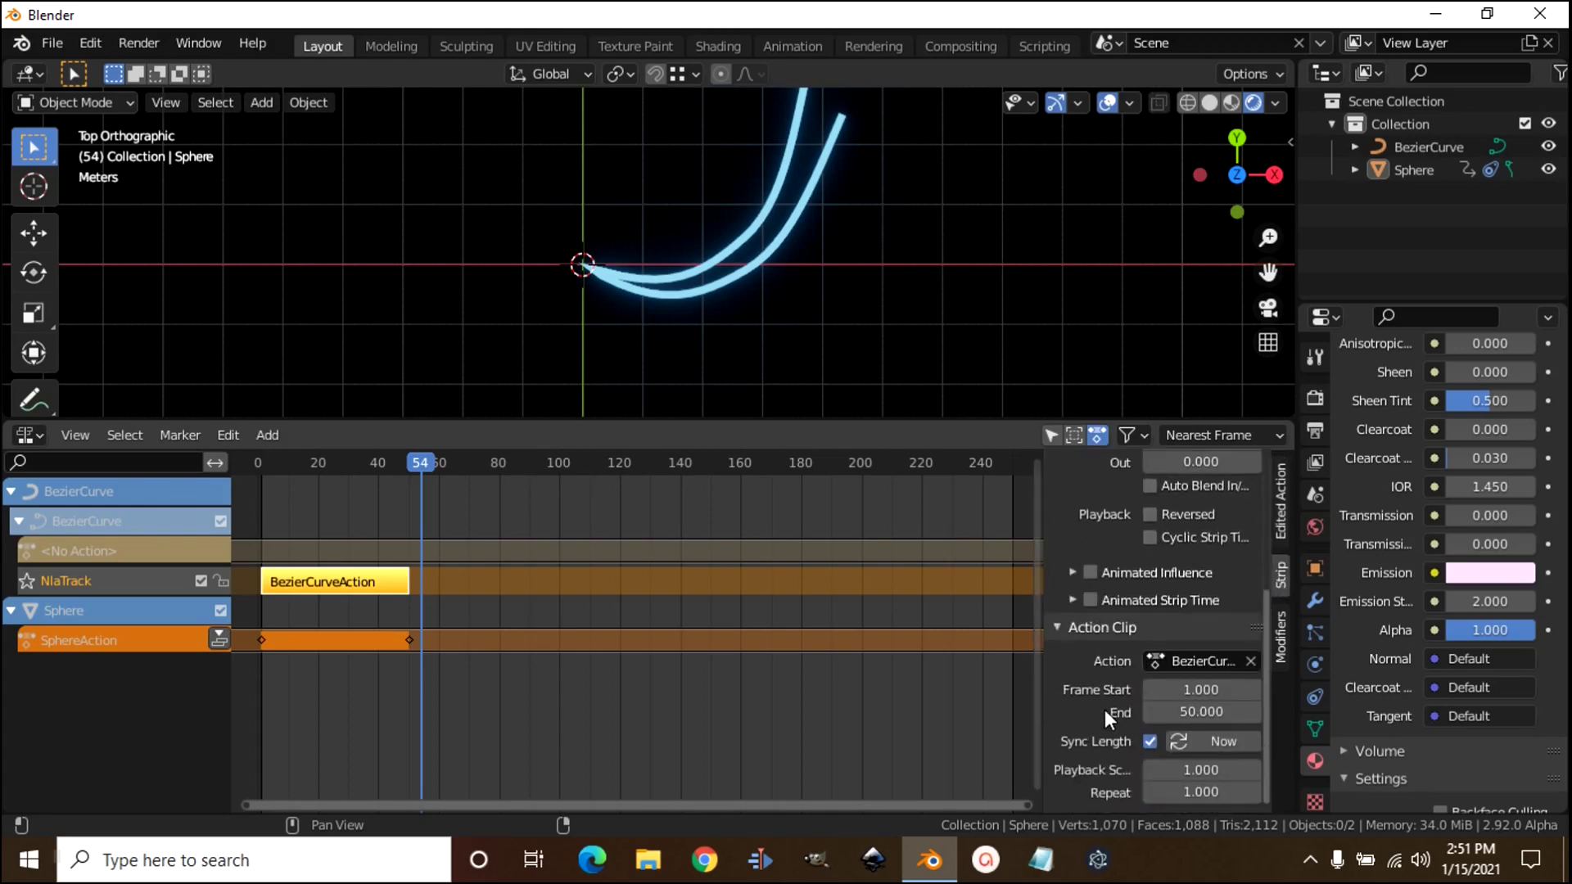
double_click(1194, 792)
key(BackSpace)
key(BackSpace)
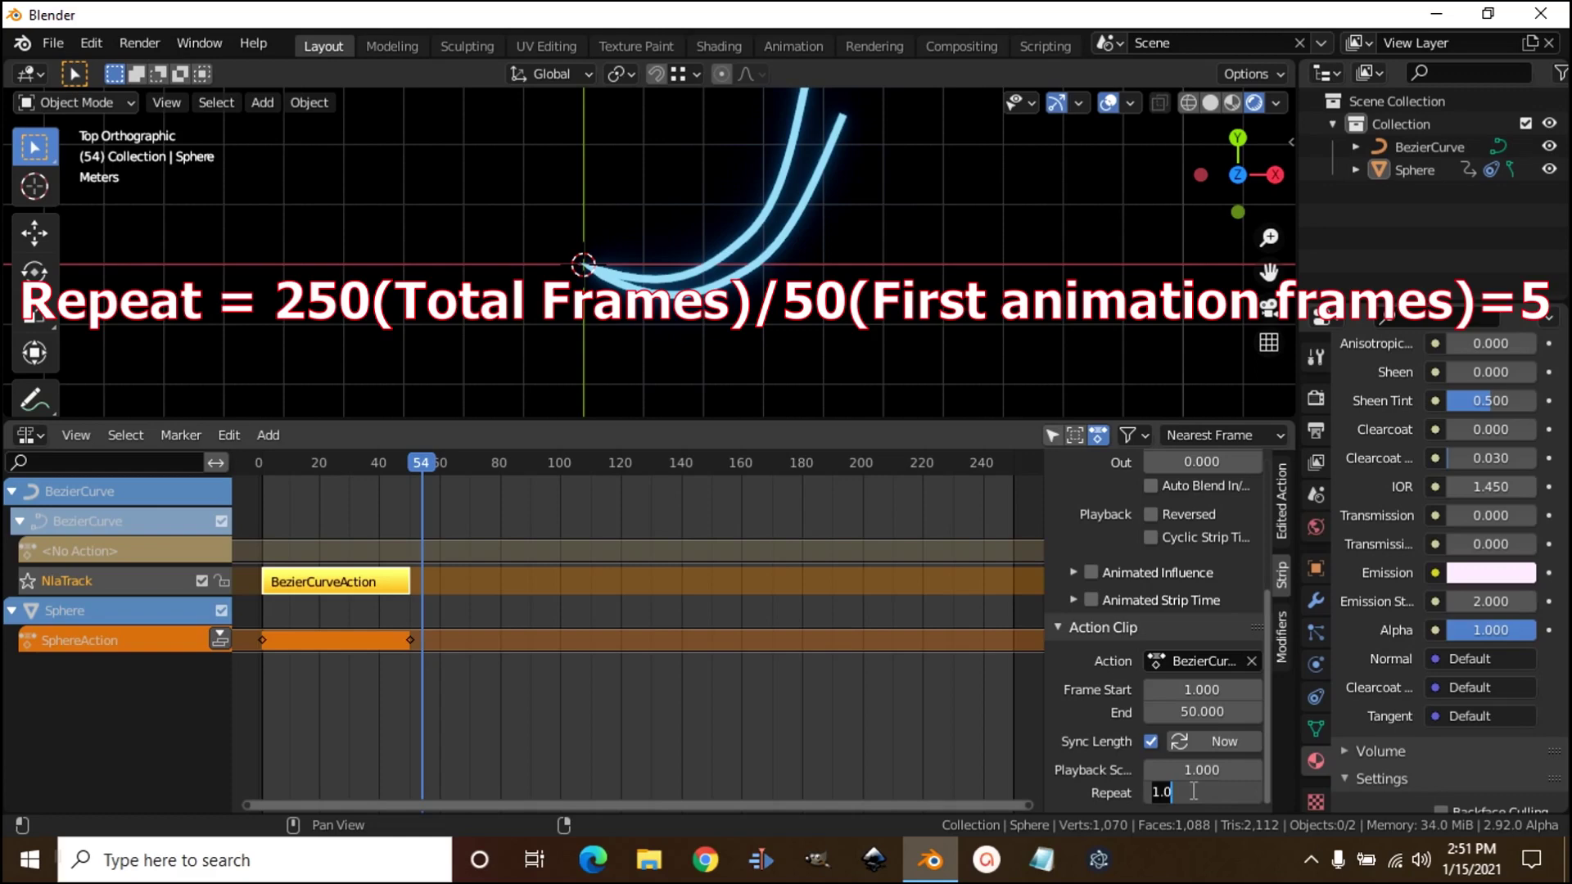
key(BackSpace)
key(BackSpace)
key(BackSpace)
text(4)
key(BackSpace)
text(5)
key(Return)
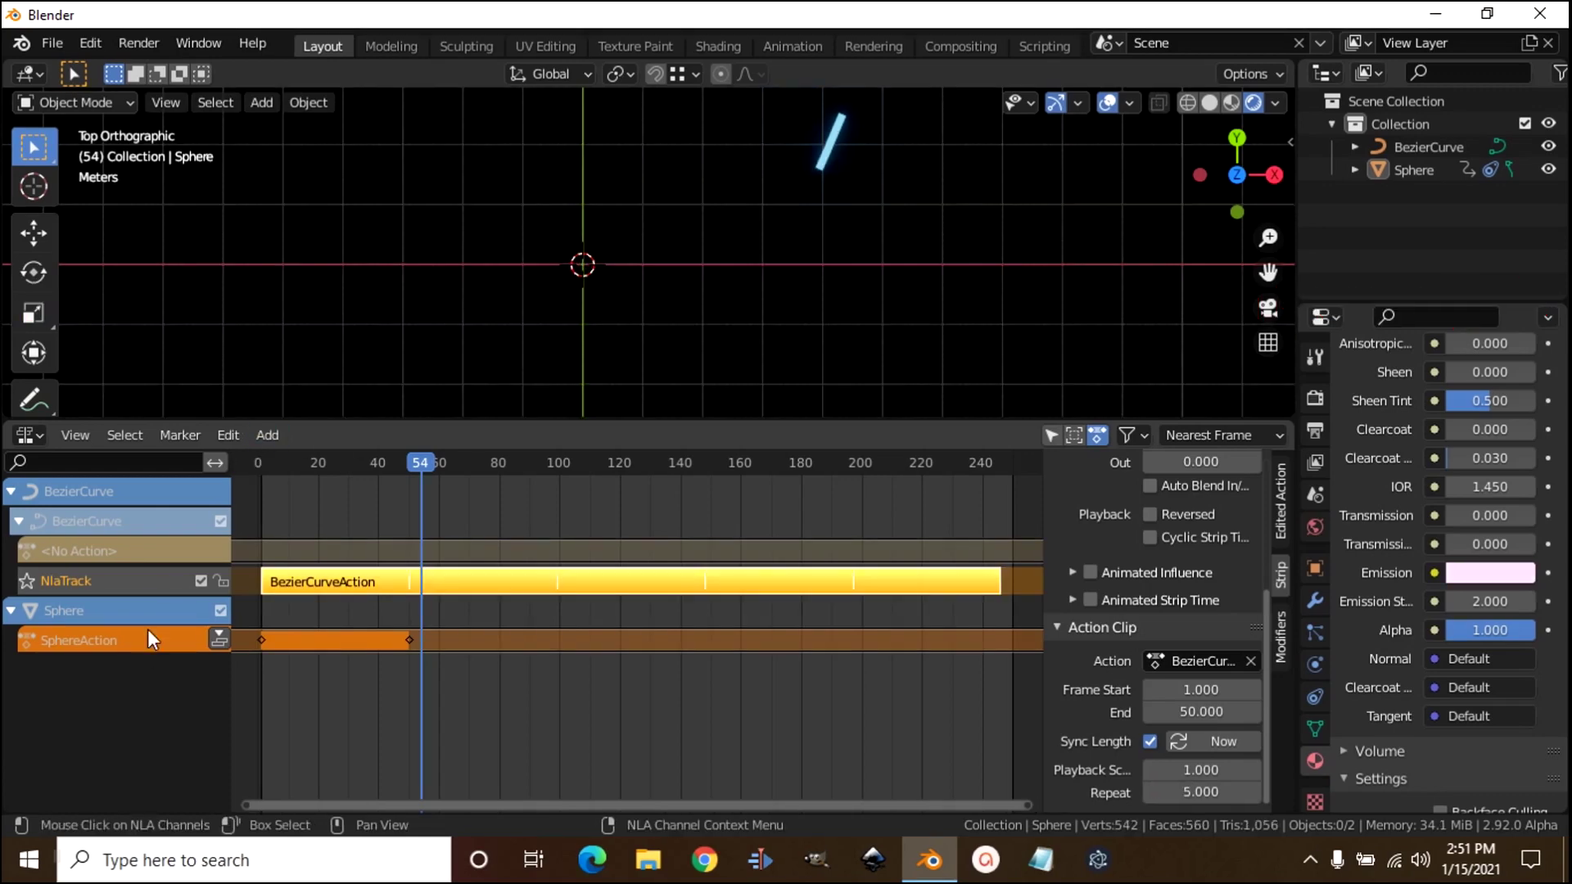
- Push the sphere's action down into an NLA strip with a repeat count of 5, and play the animation to check it
click(217, 635)
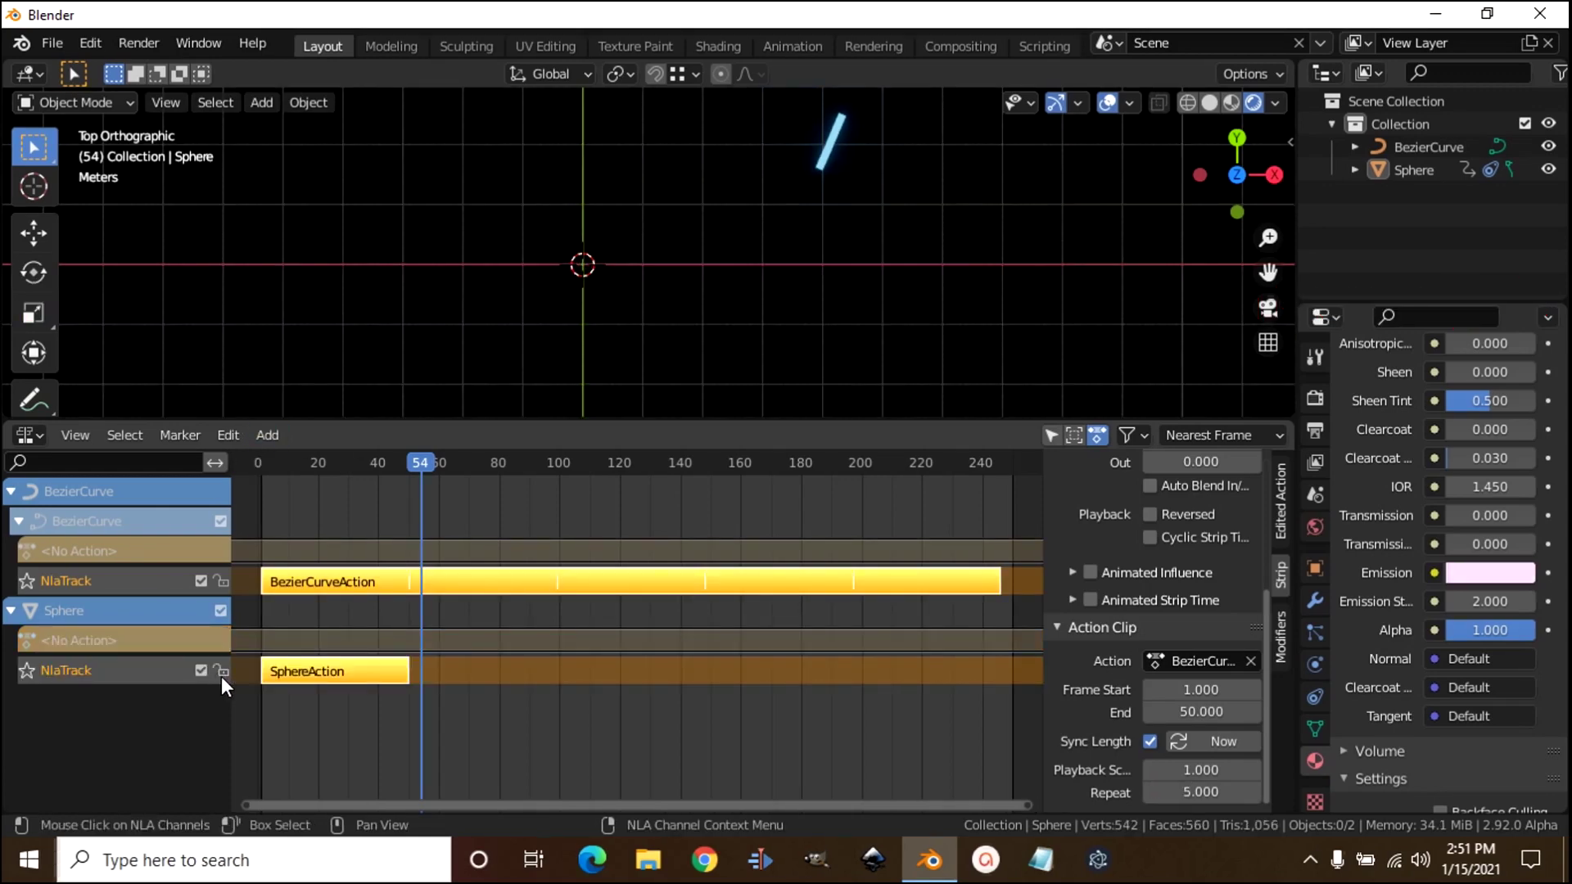
click(318, 674)
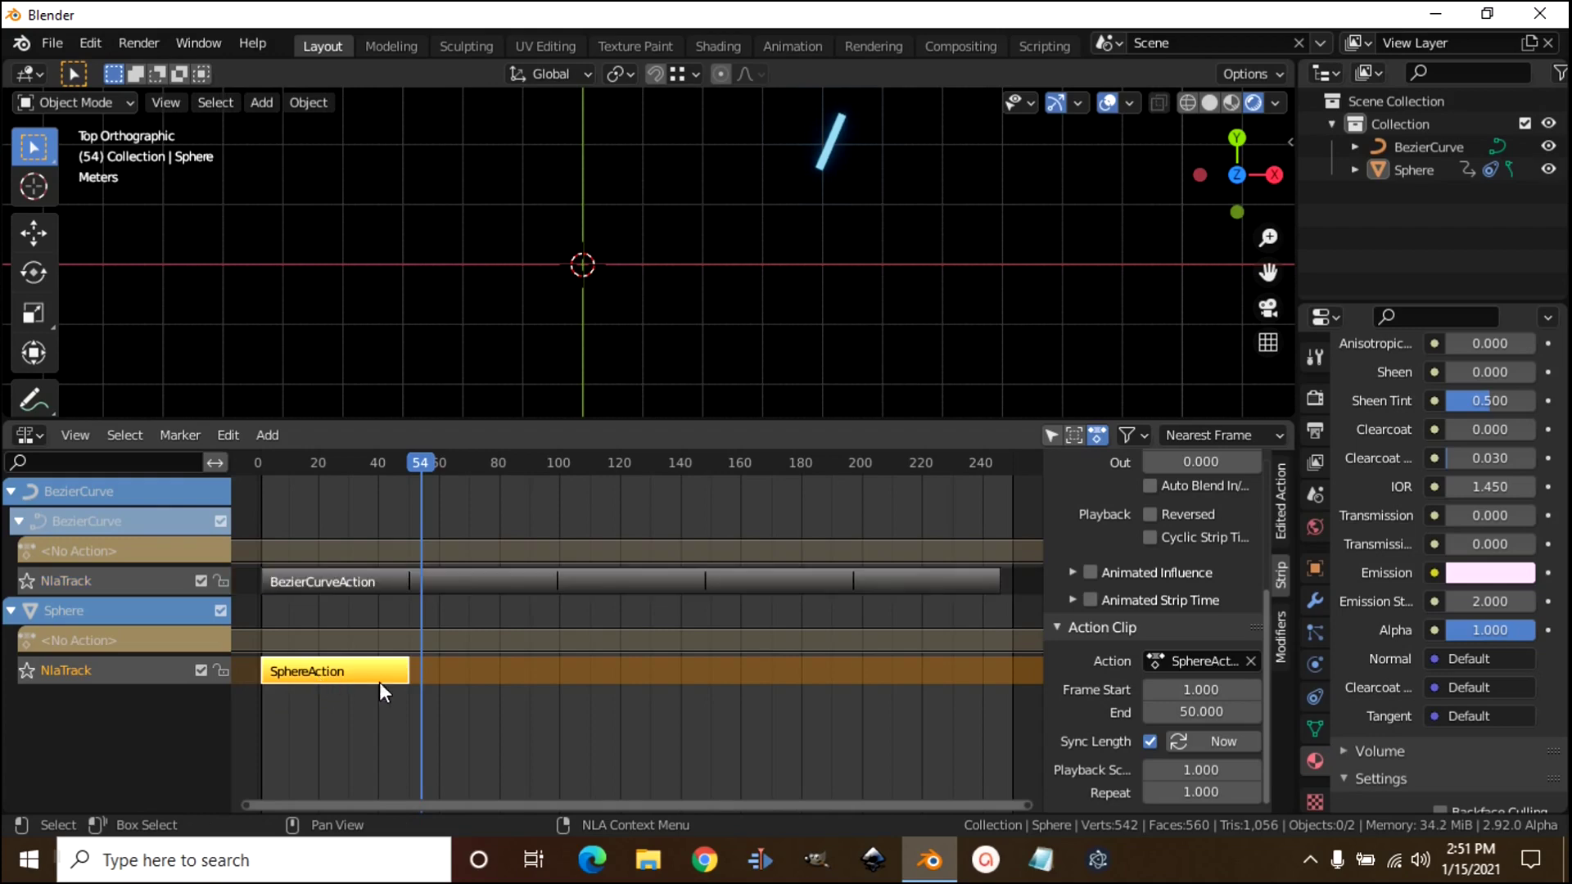
click(1166, 788)
text(1.0)
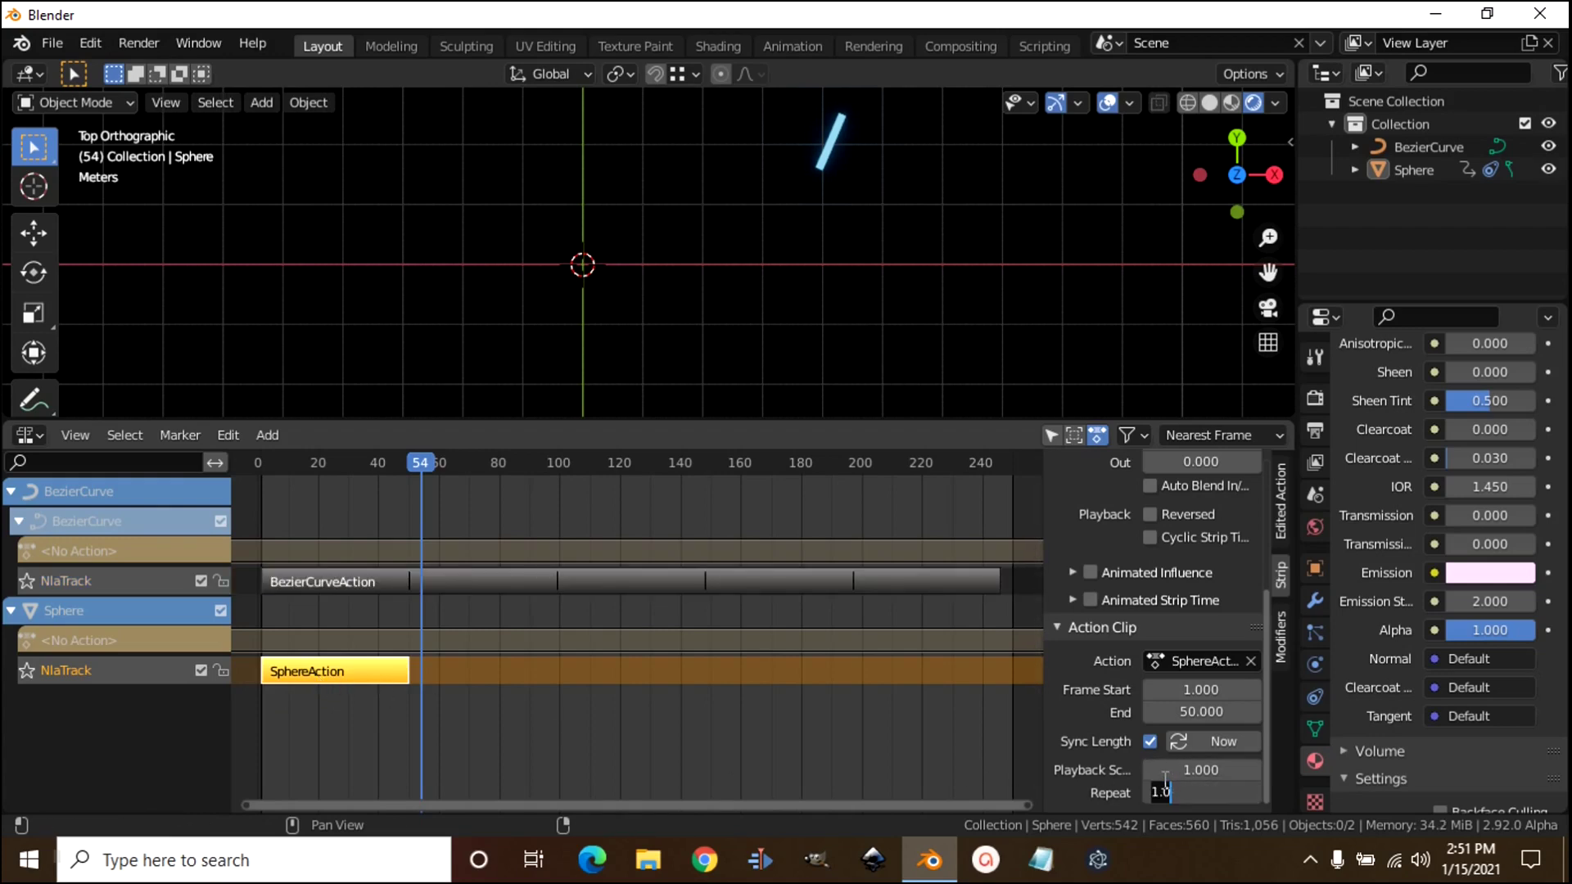
text(5)
key(Return)
key(space)
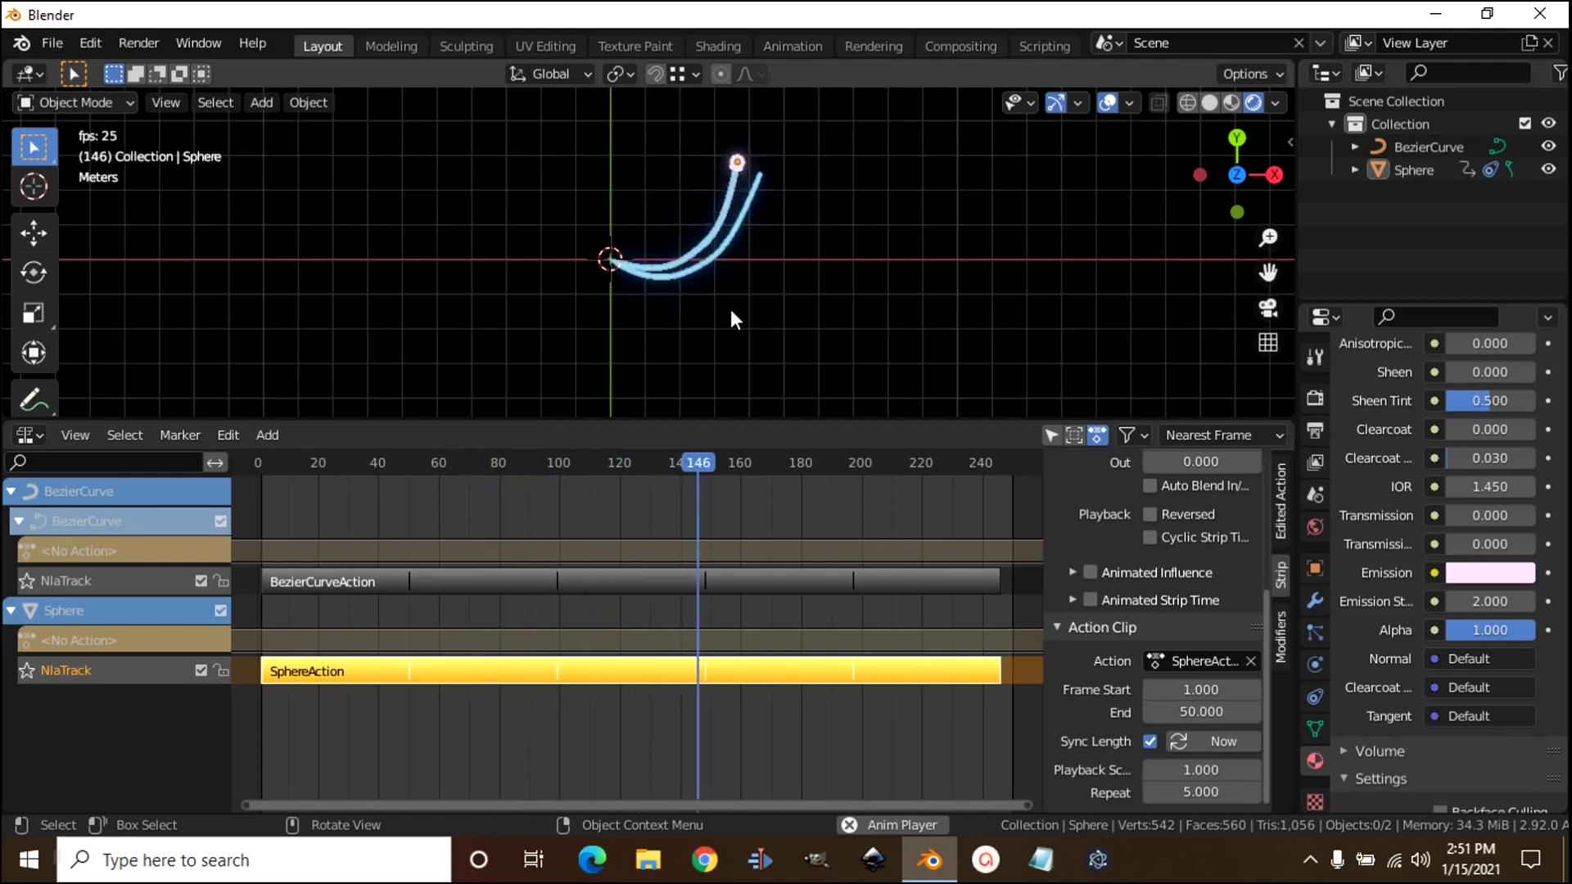
key(space)
- Shrink the lower area, switch it back to the Timeline and return to frame 1
drag(524, 422, 524, 669)
click(23, 683)
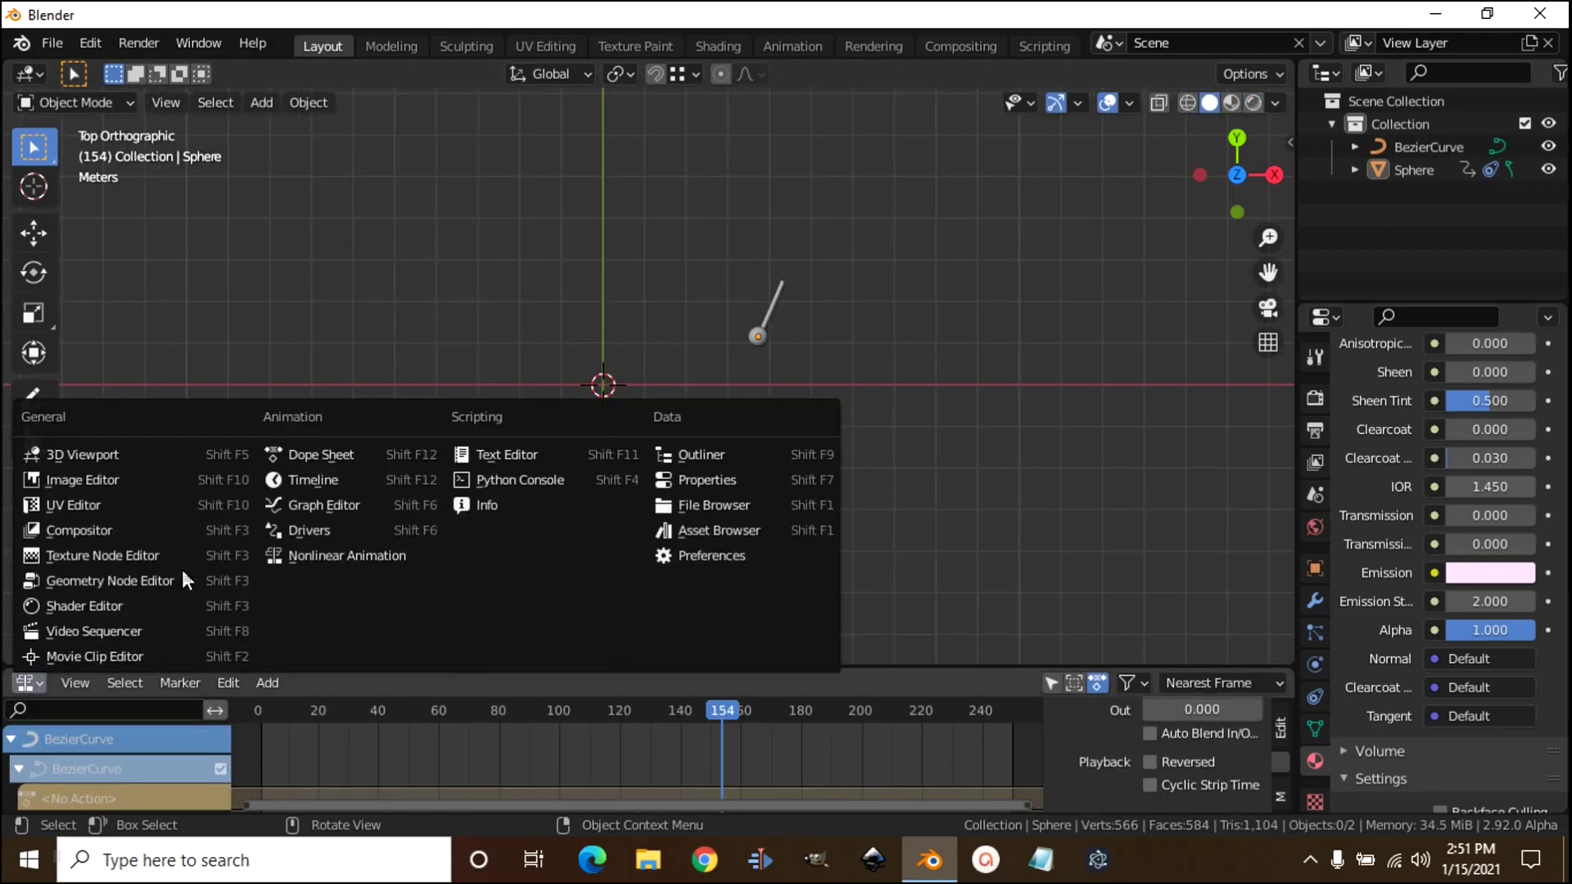
click(331, 483)
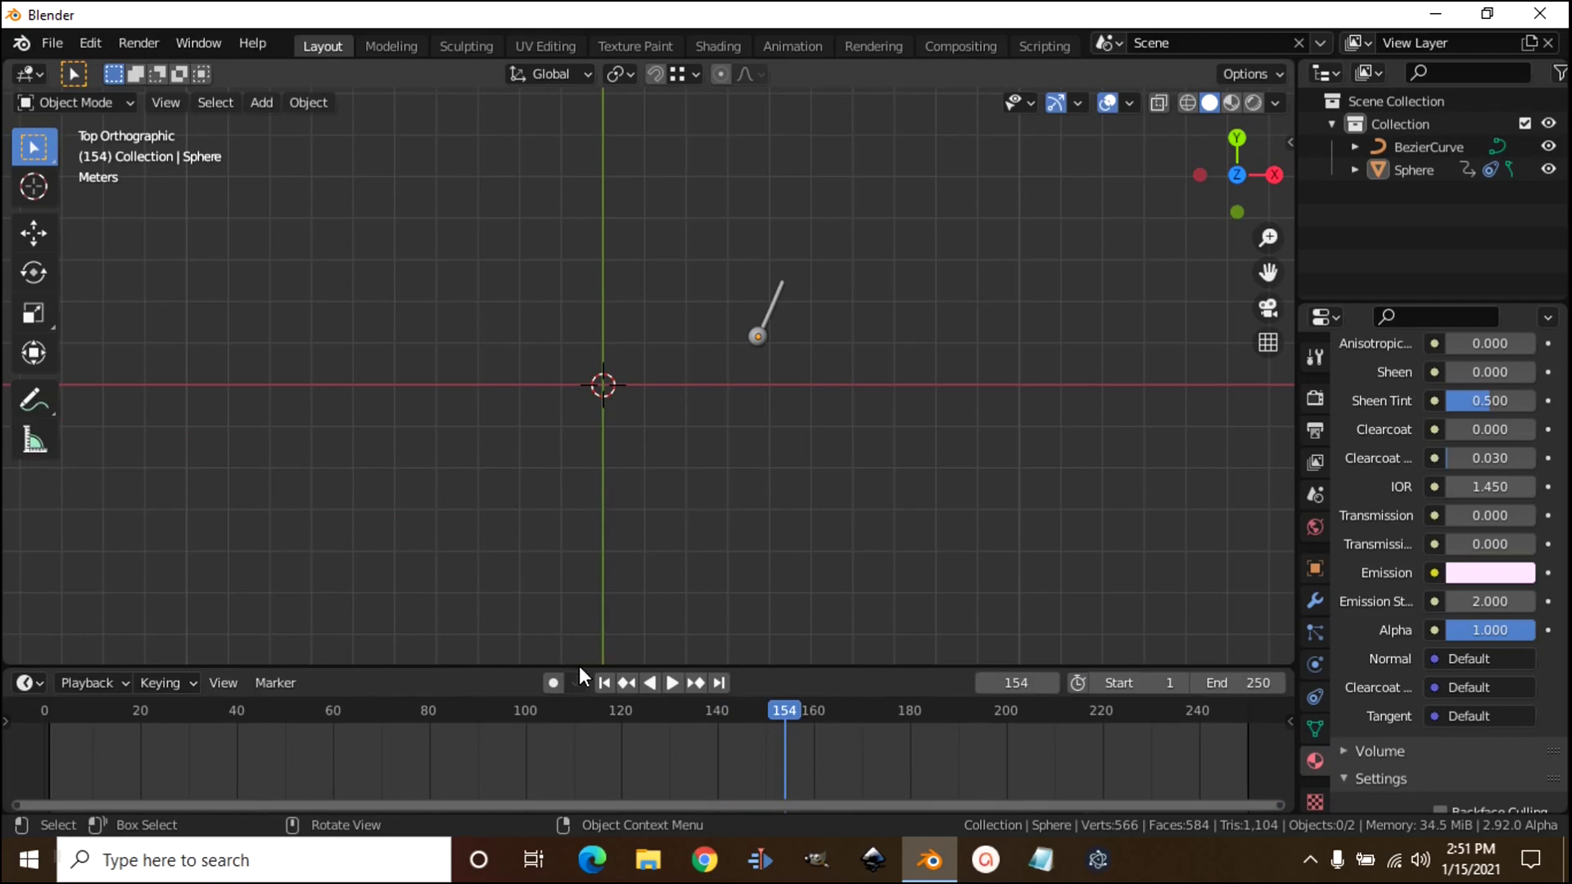
click(605, 681)
- Select both the Bezier curve and the sphere, and set the transform pivot point to Individual Origins
drag(518, 184, 912, 467)
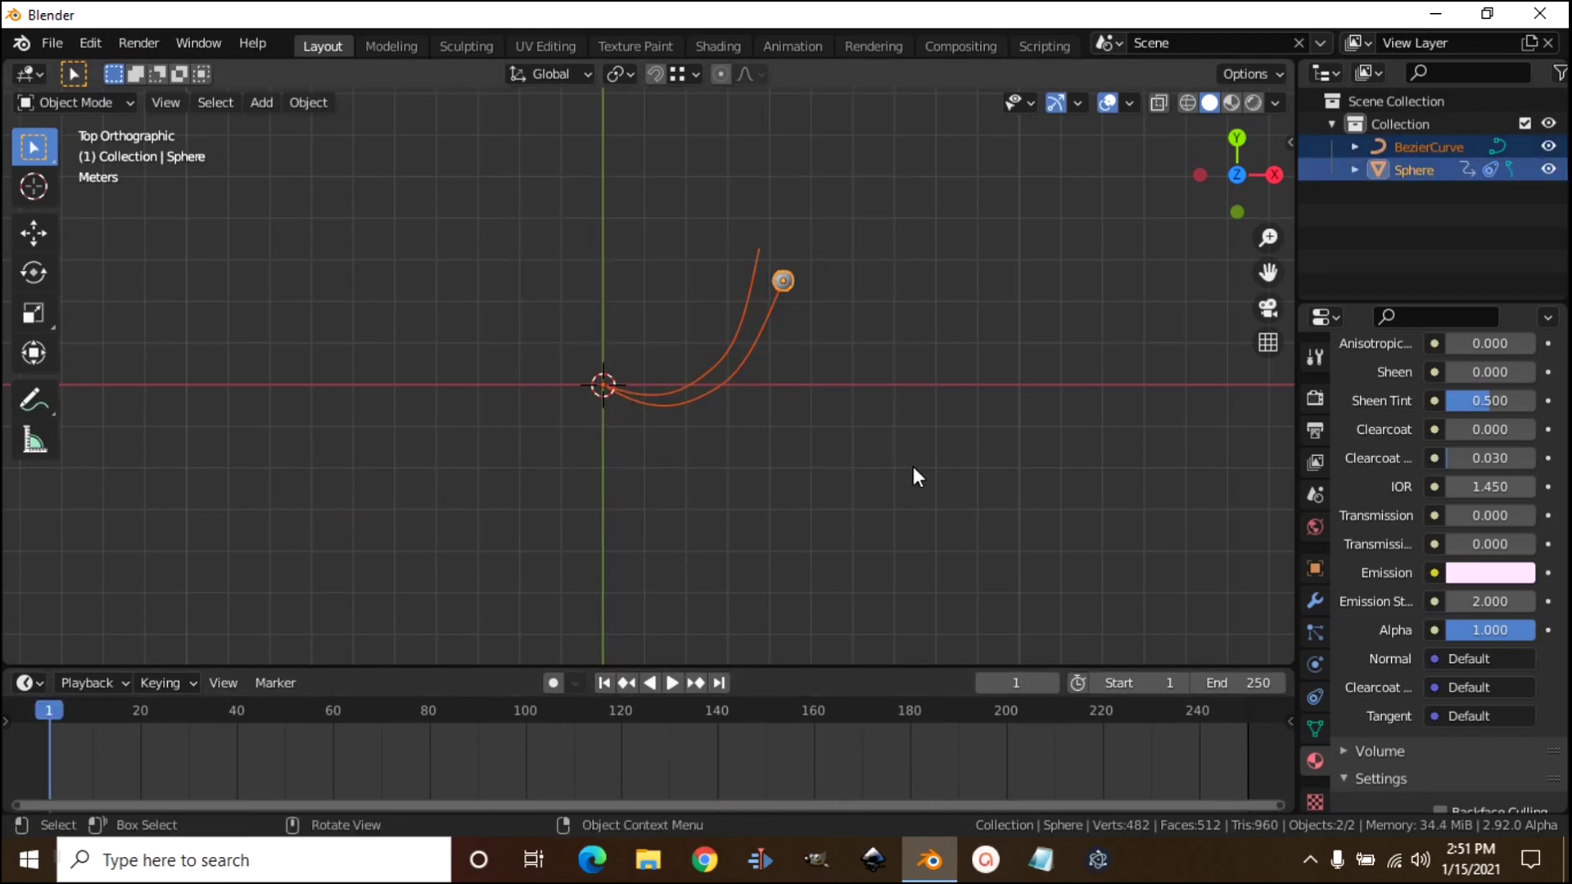
click(627, 69)
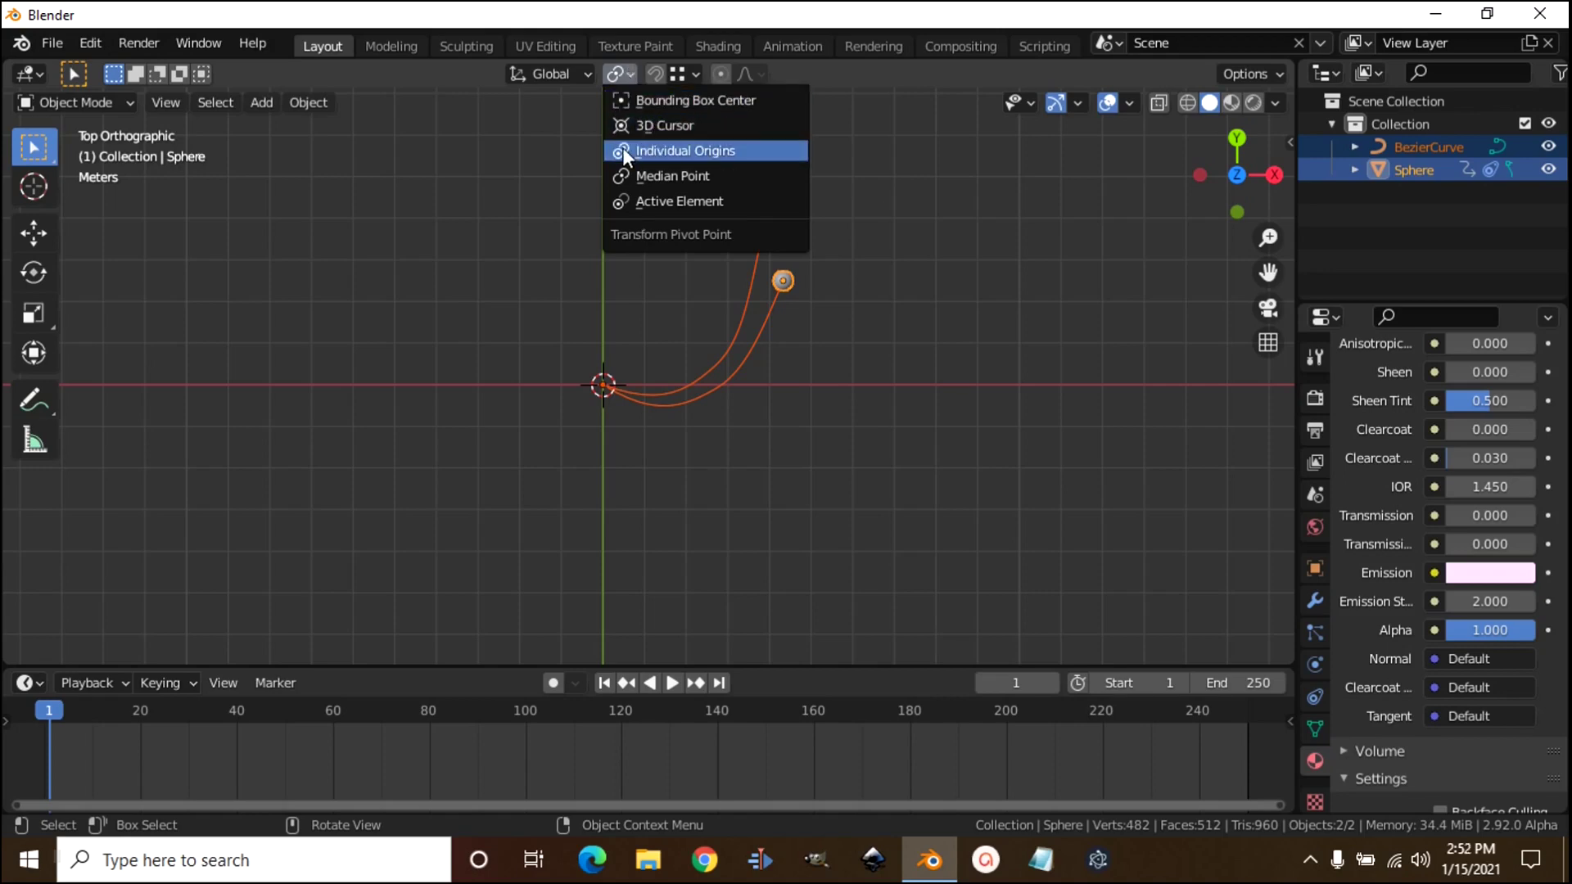
click(700, 154)
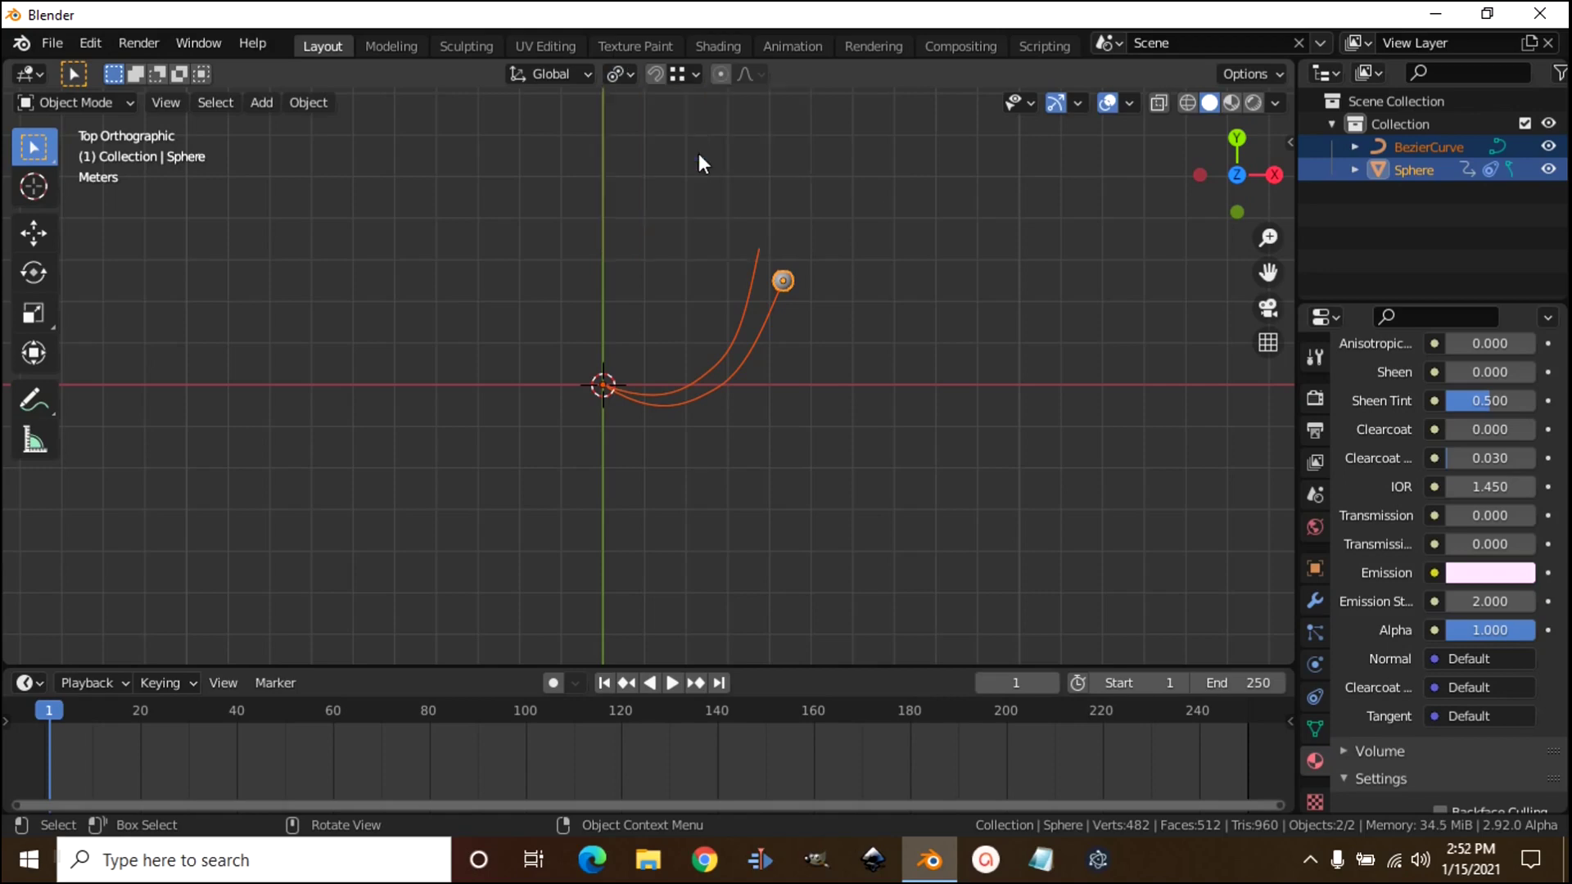
scroll(816, 391, up, 1)
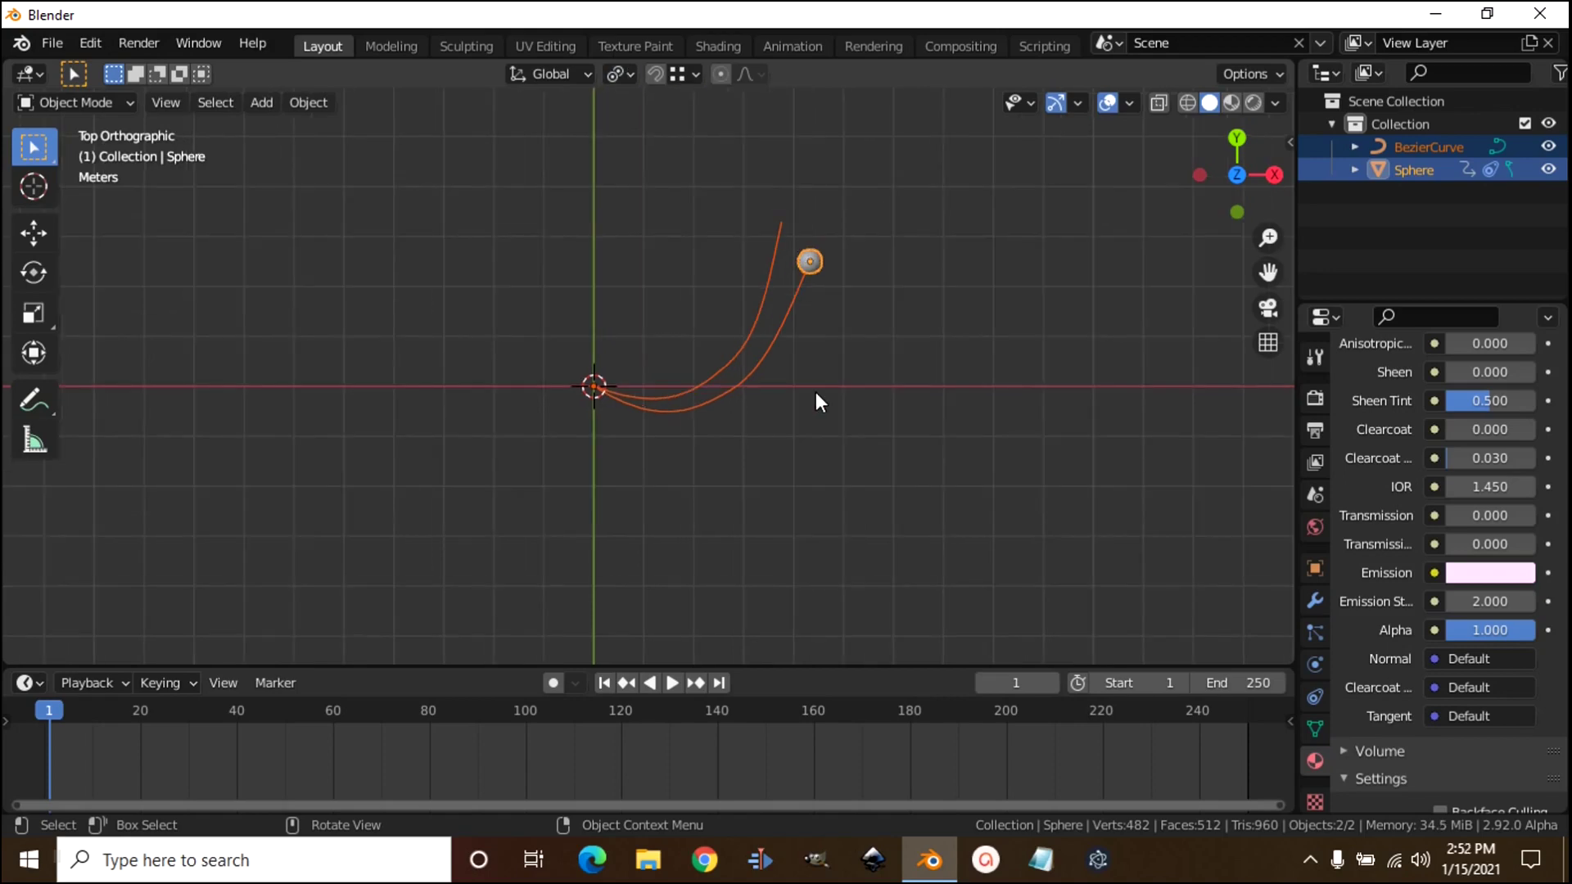
- Duplicate the selected curve and sphere, and rotate the copies 22.5° about the global Z axis
key(shift+d)
key(r)
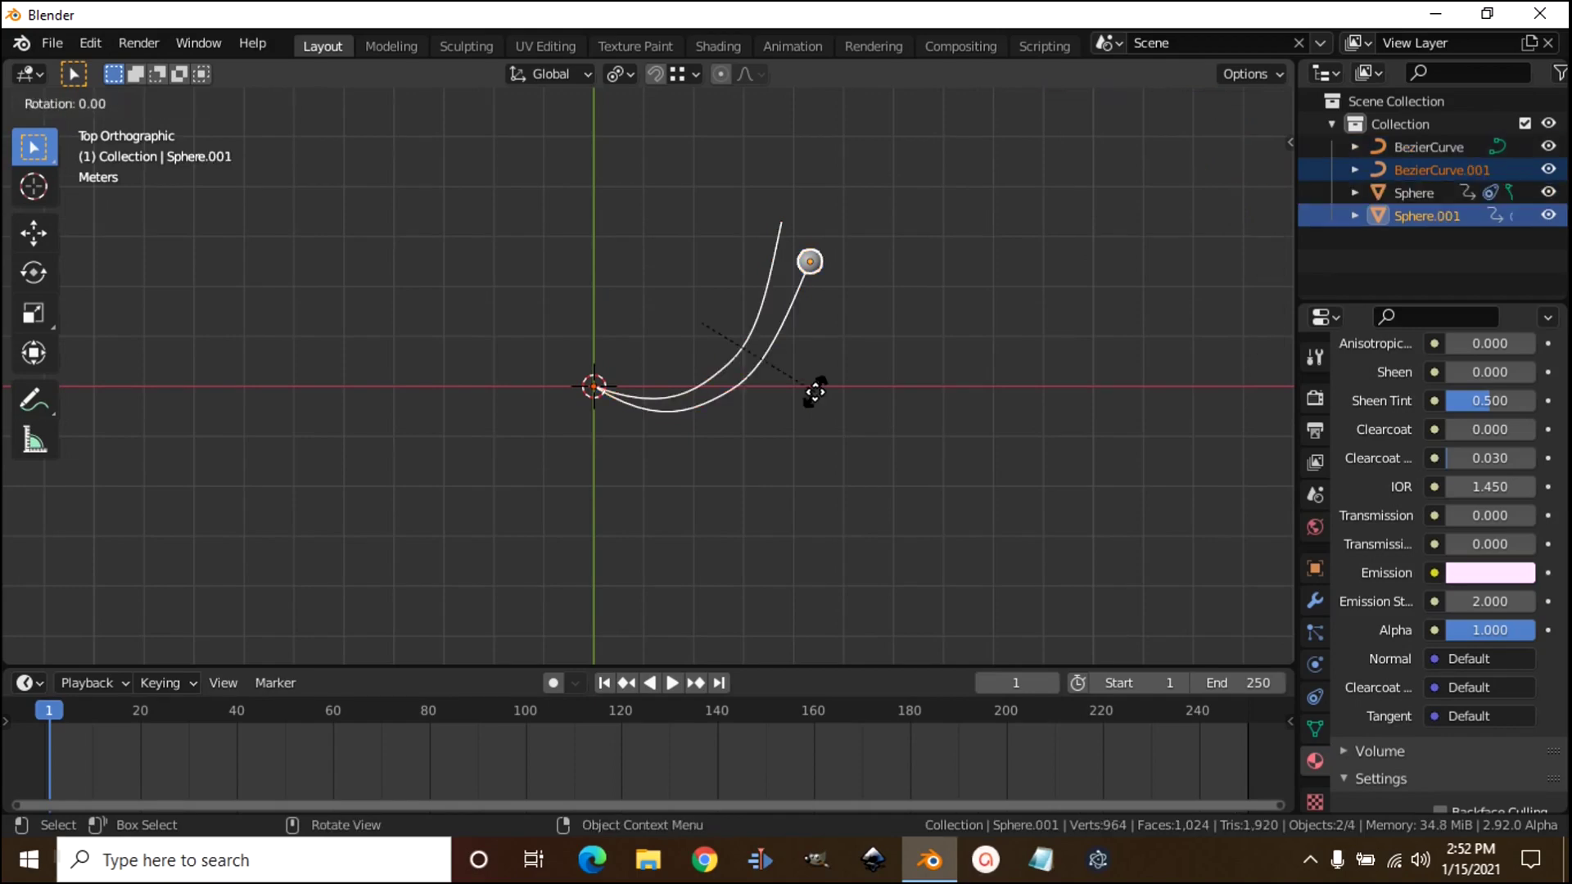
key(z)
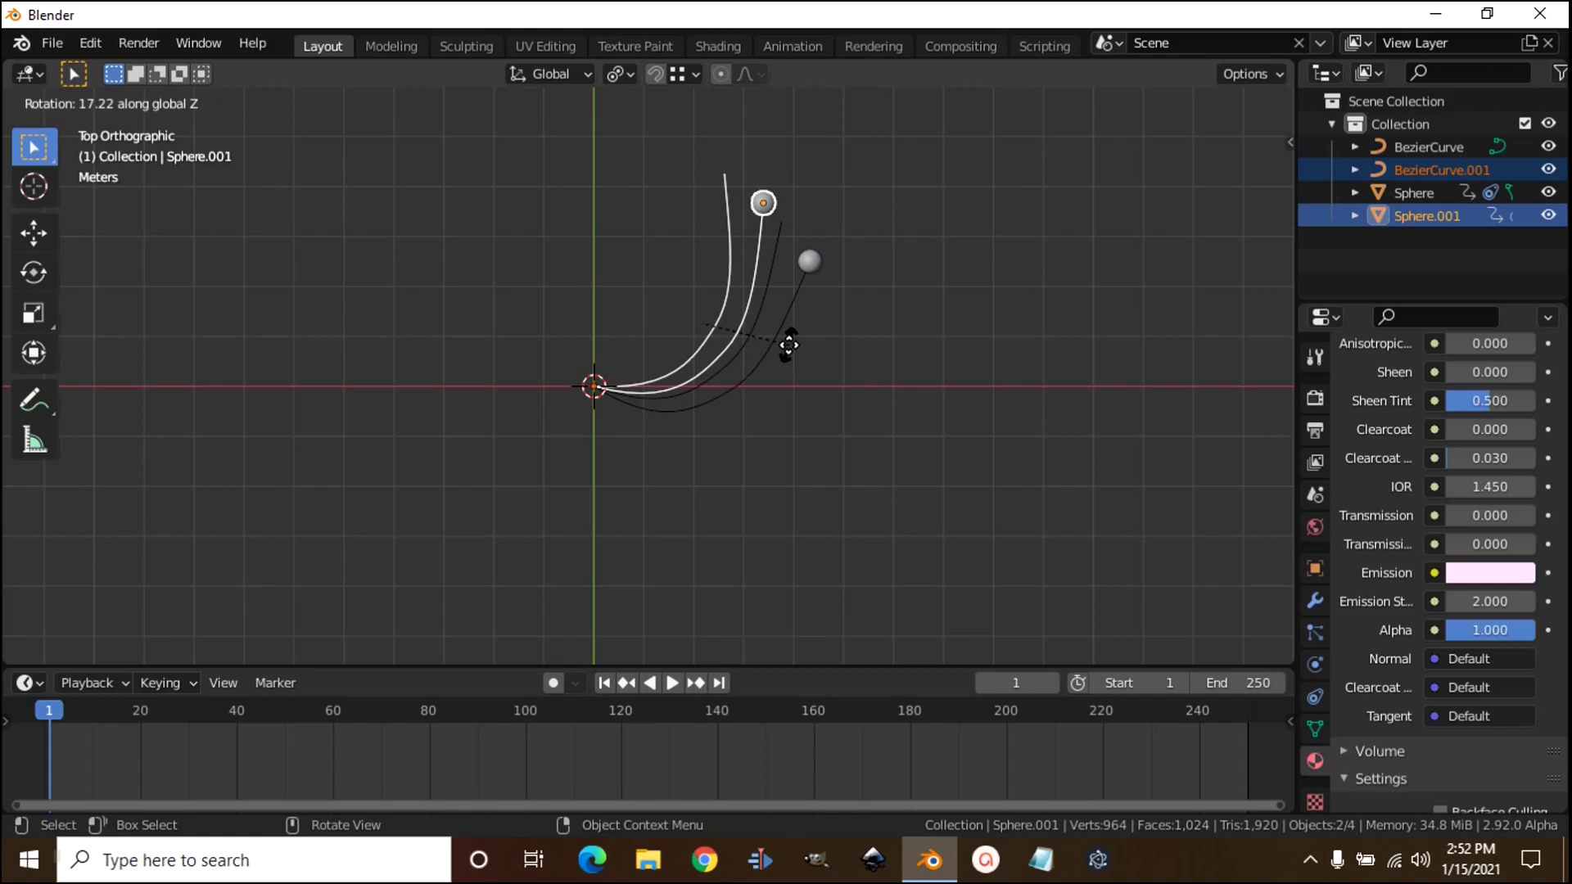
text(22)
text(.5)
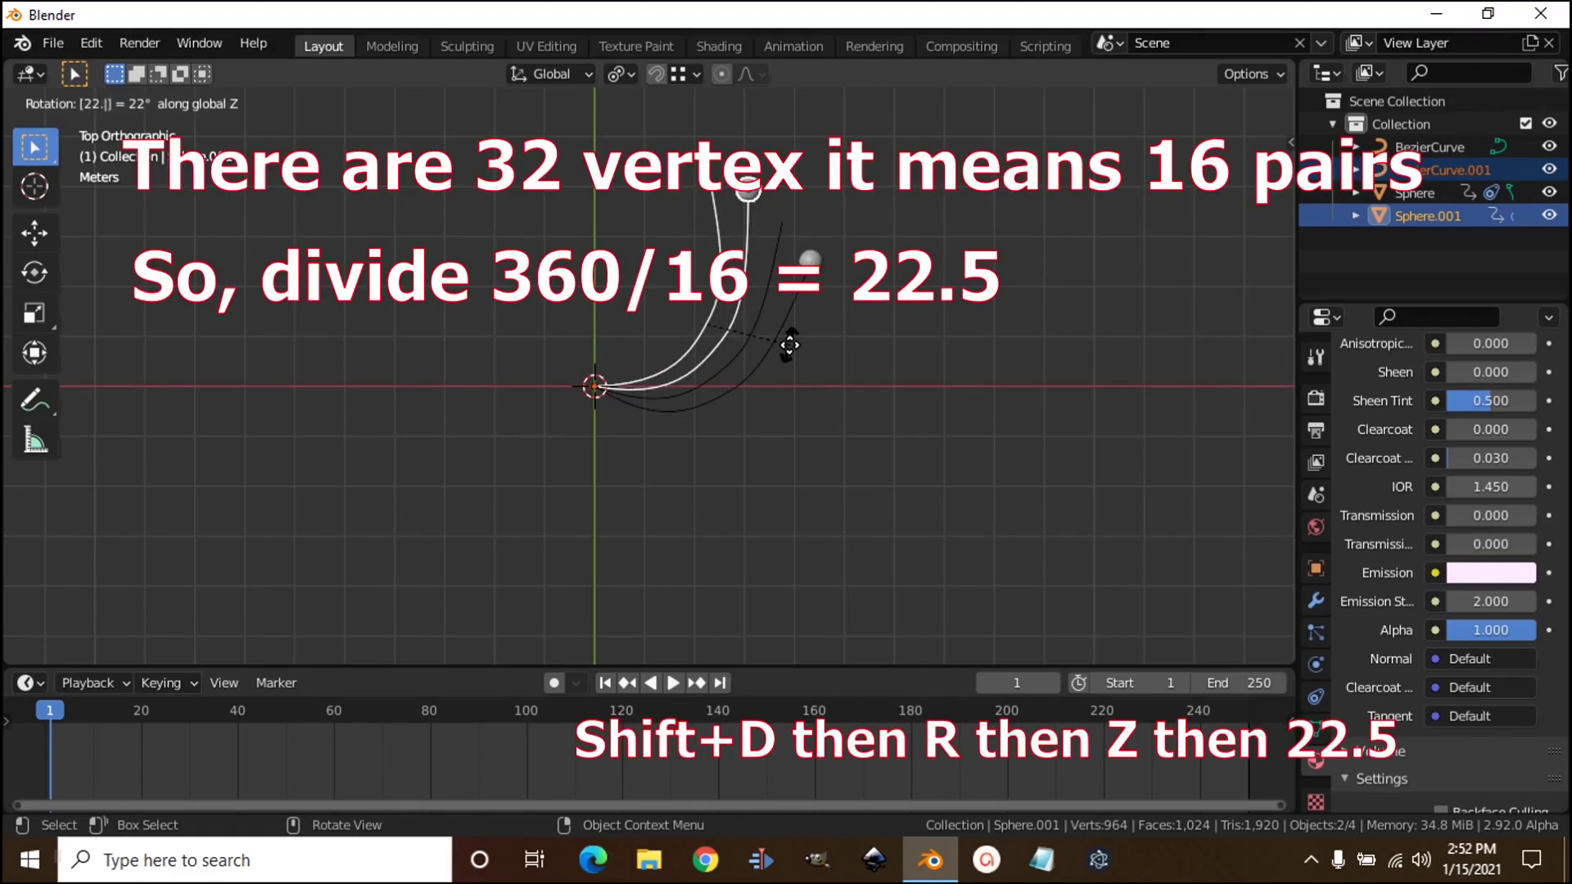
key(Return)
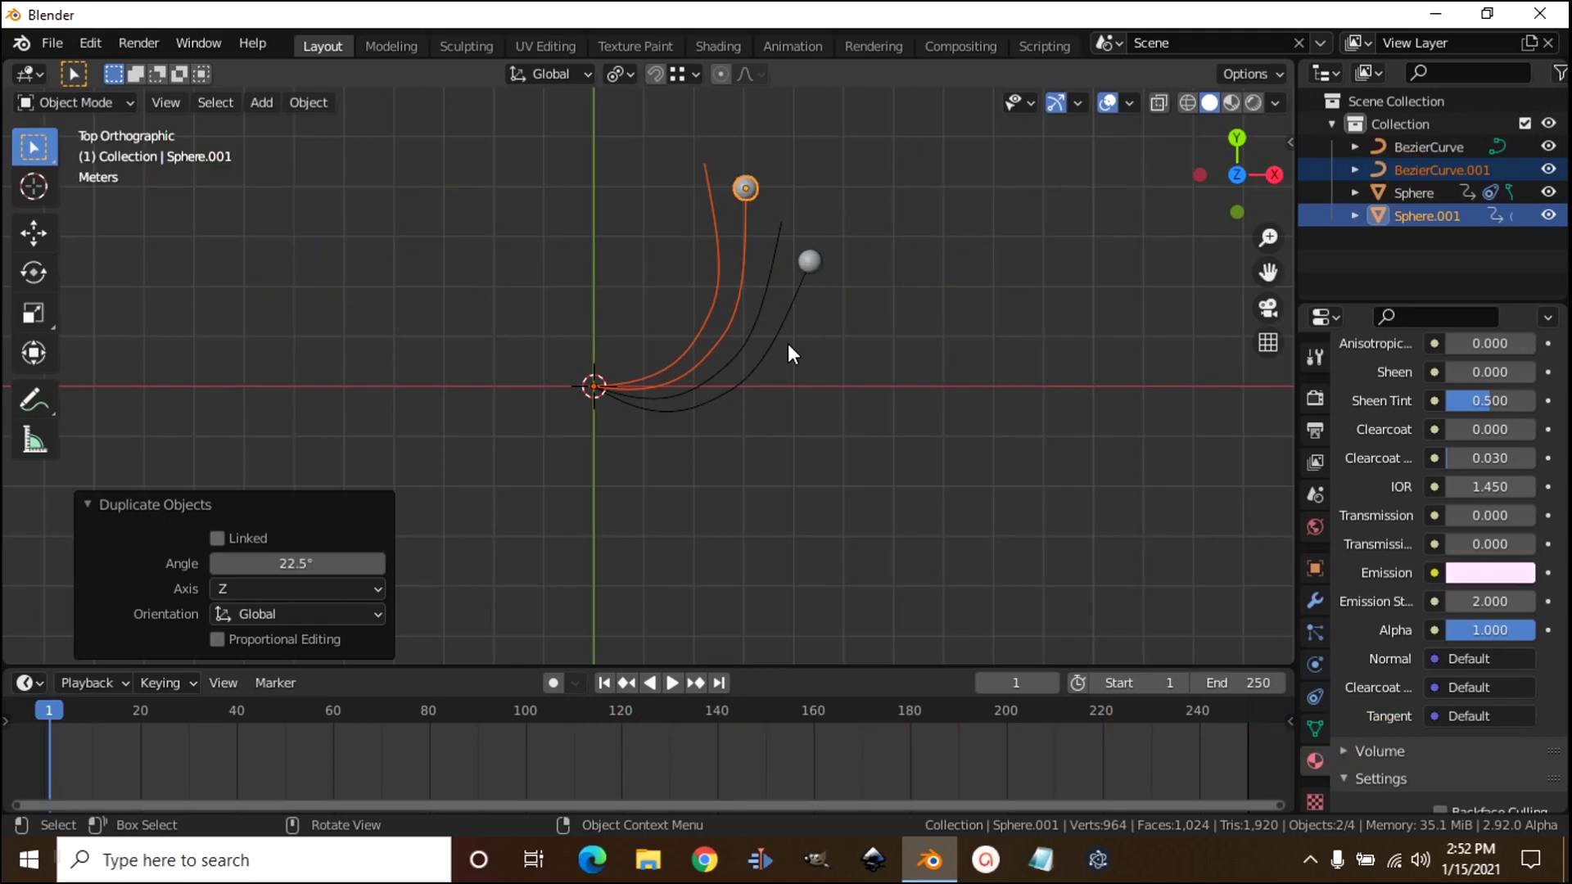
- Repeat the rotated duplication until 16 curve-and-sphere pairs fill the circle, and play the animation in rendered shading
key(shift+r)
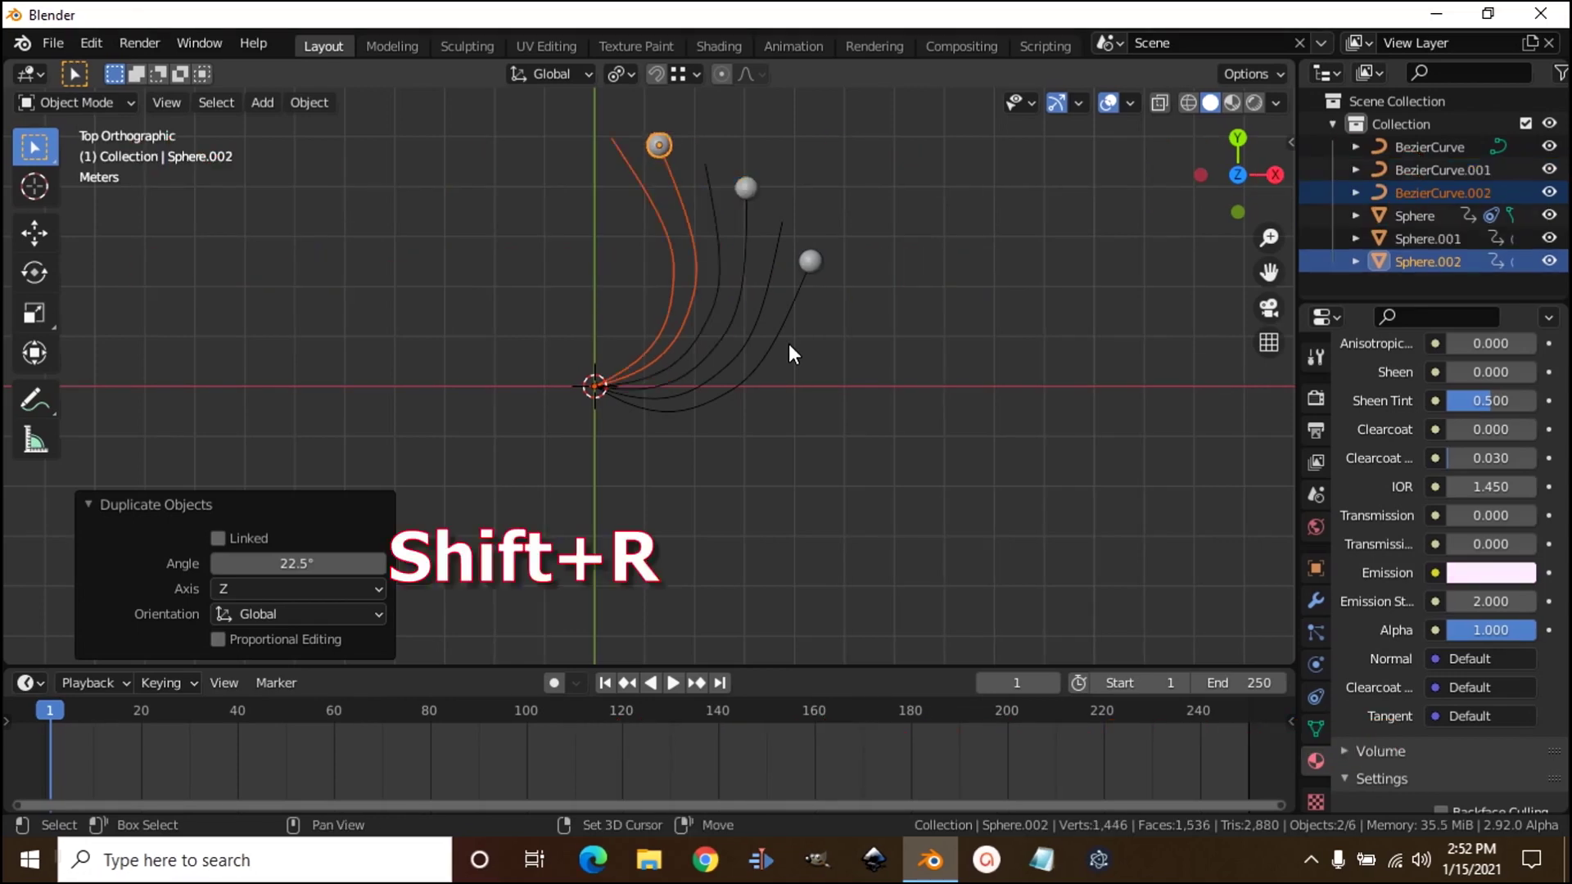
key(shift+r)
key(shift+r)
key(shift+r)
key(shift+r)
key(shift+r)
key(shift+r)
key(shift+r)
key(shift+r)
key(shift+r)
key(shift+r)
key(shift+r)
key(shift+r)
key(shift+r)
key(space)
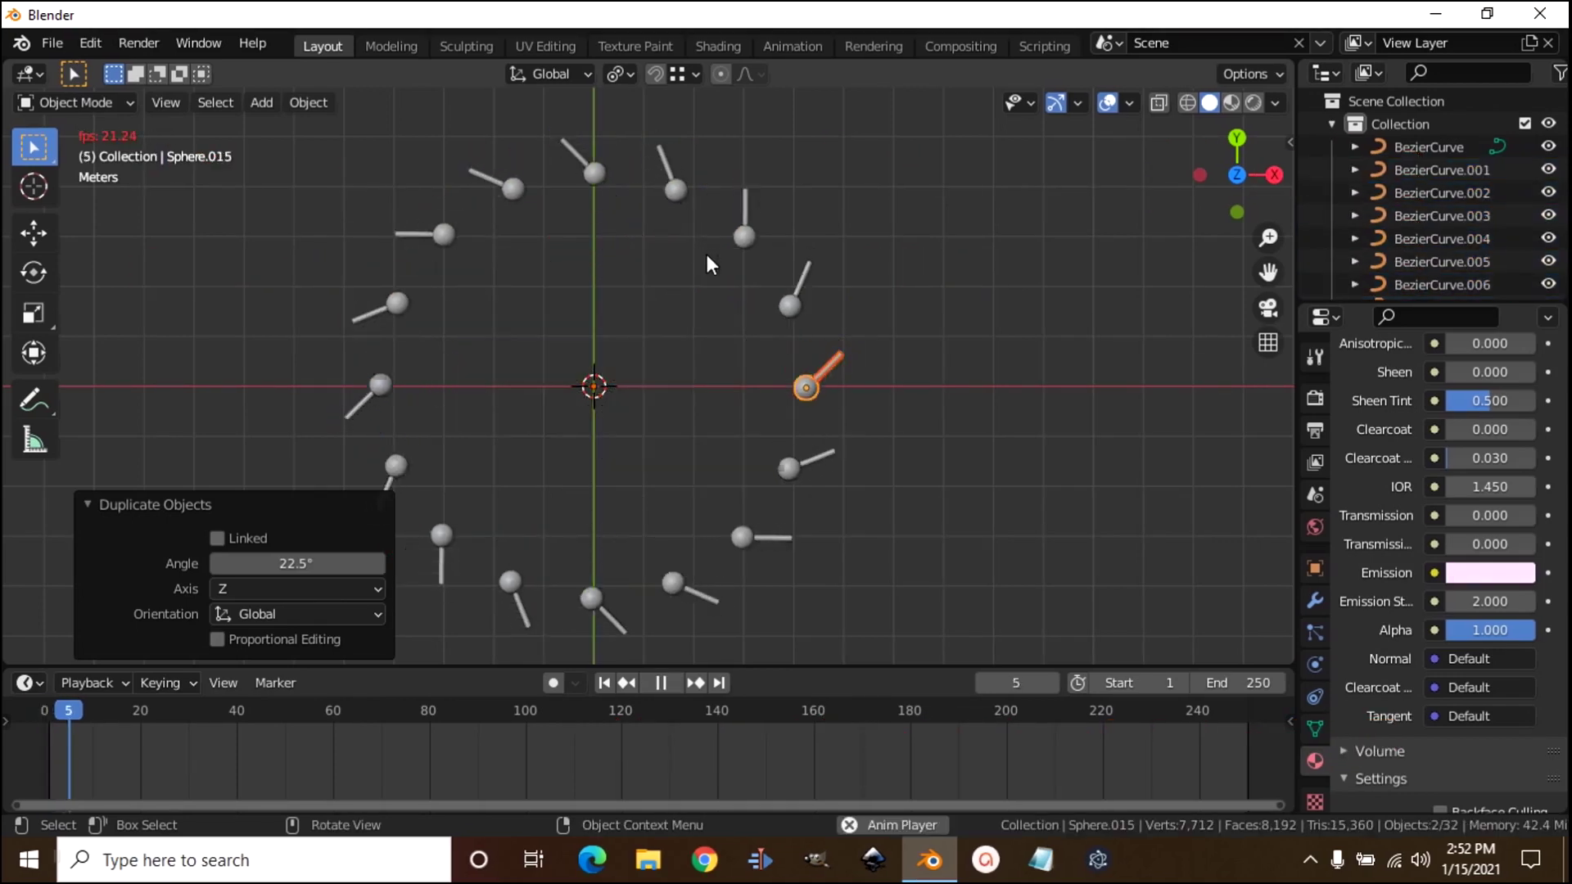
click(1253, 103)
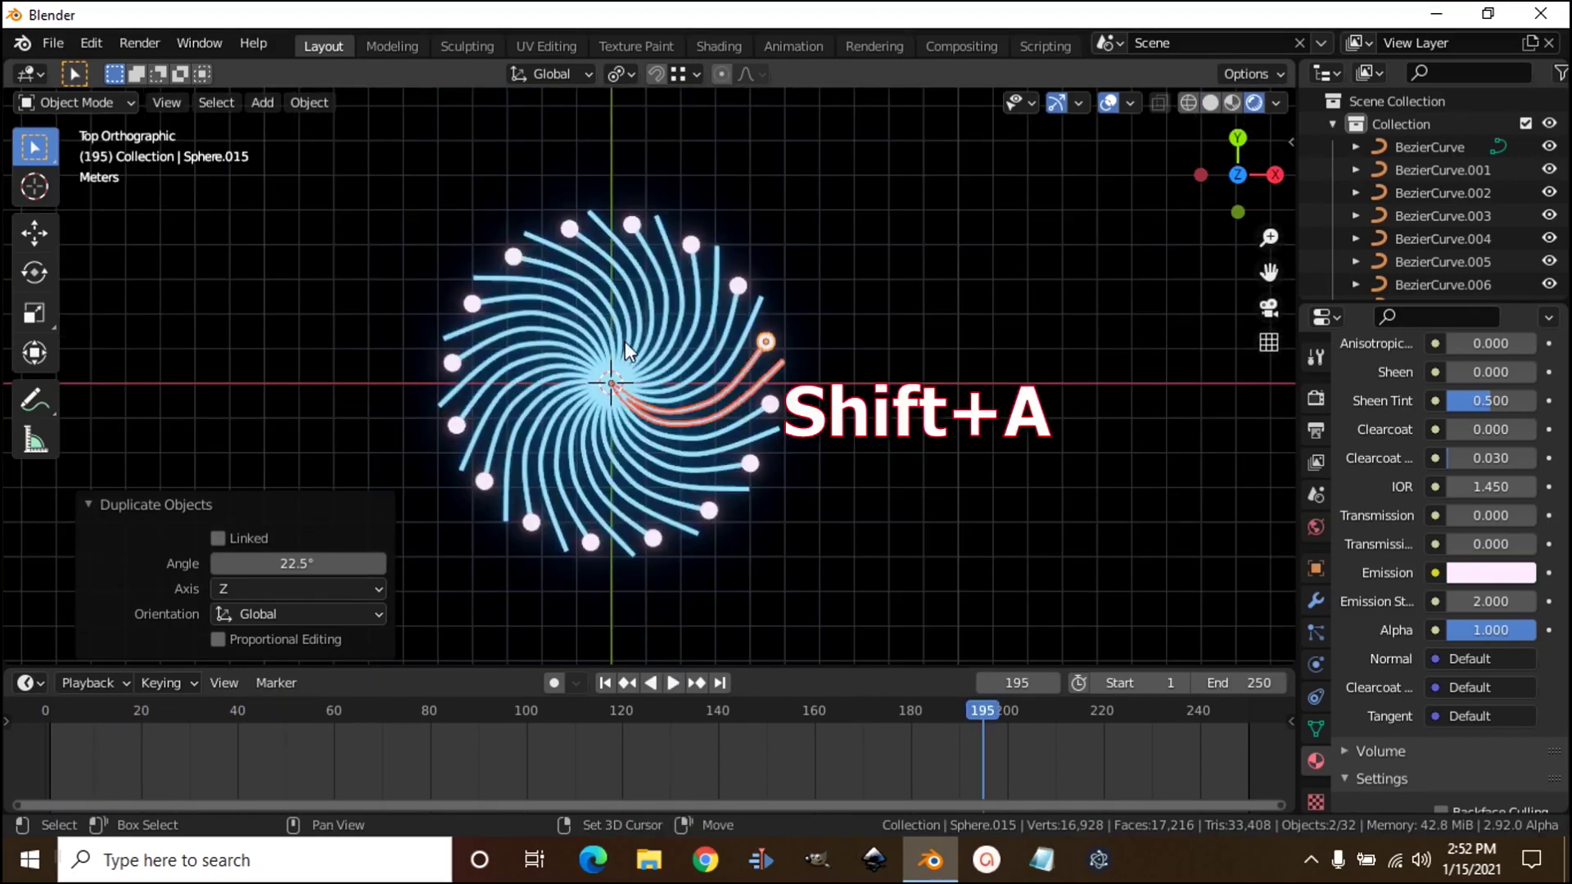
- Add a camera at the world origin and look at the scene through it
key(shift+a)
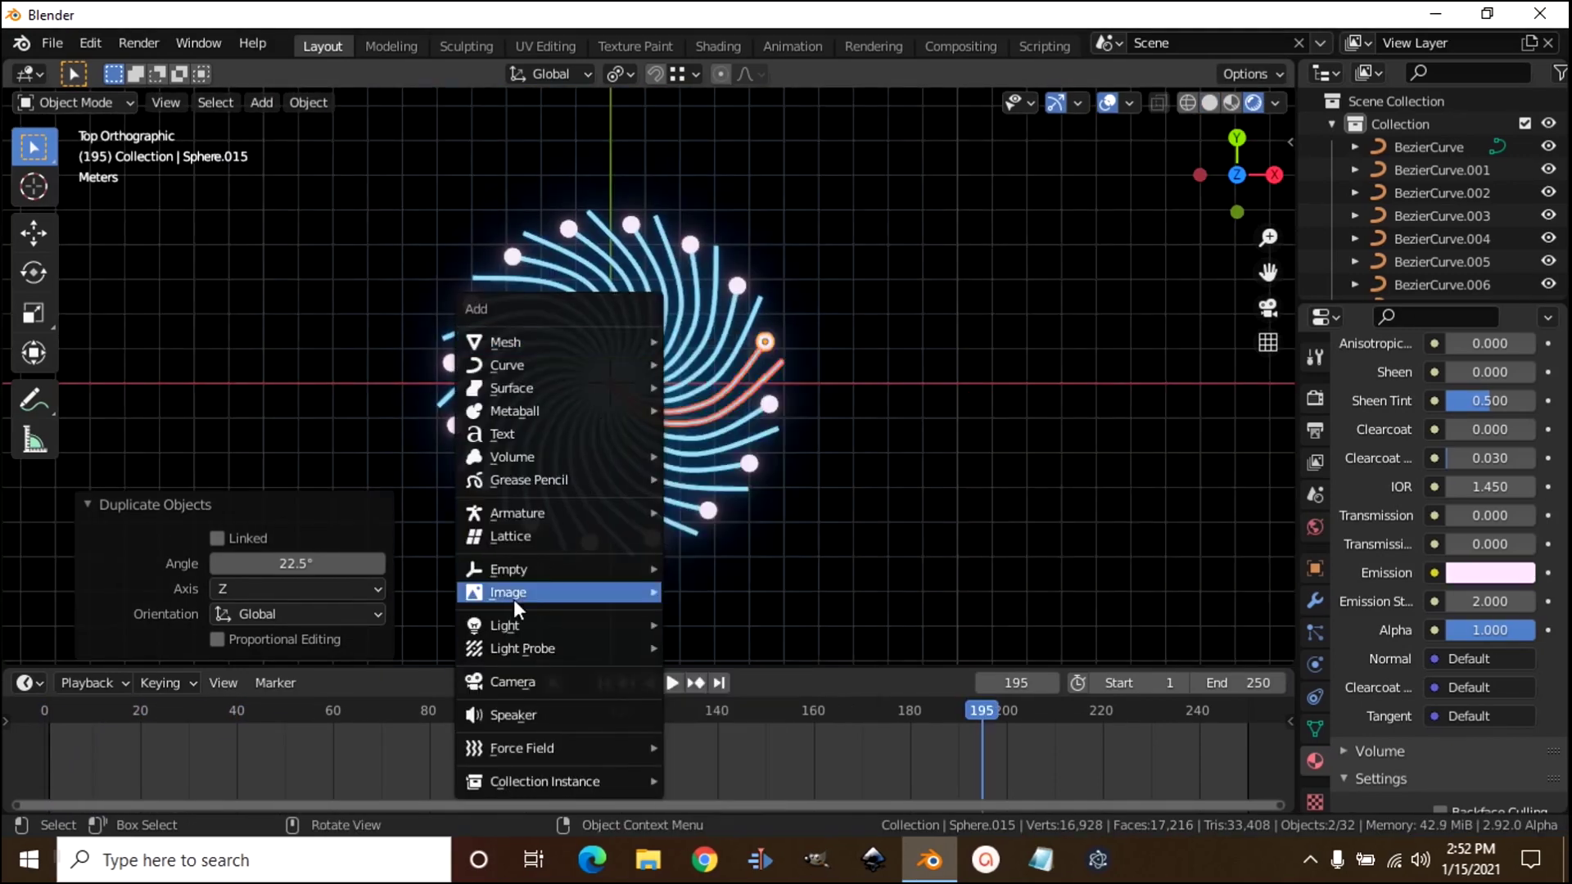
click(504, 682)
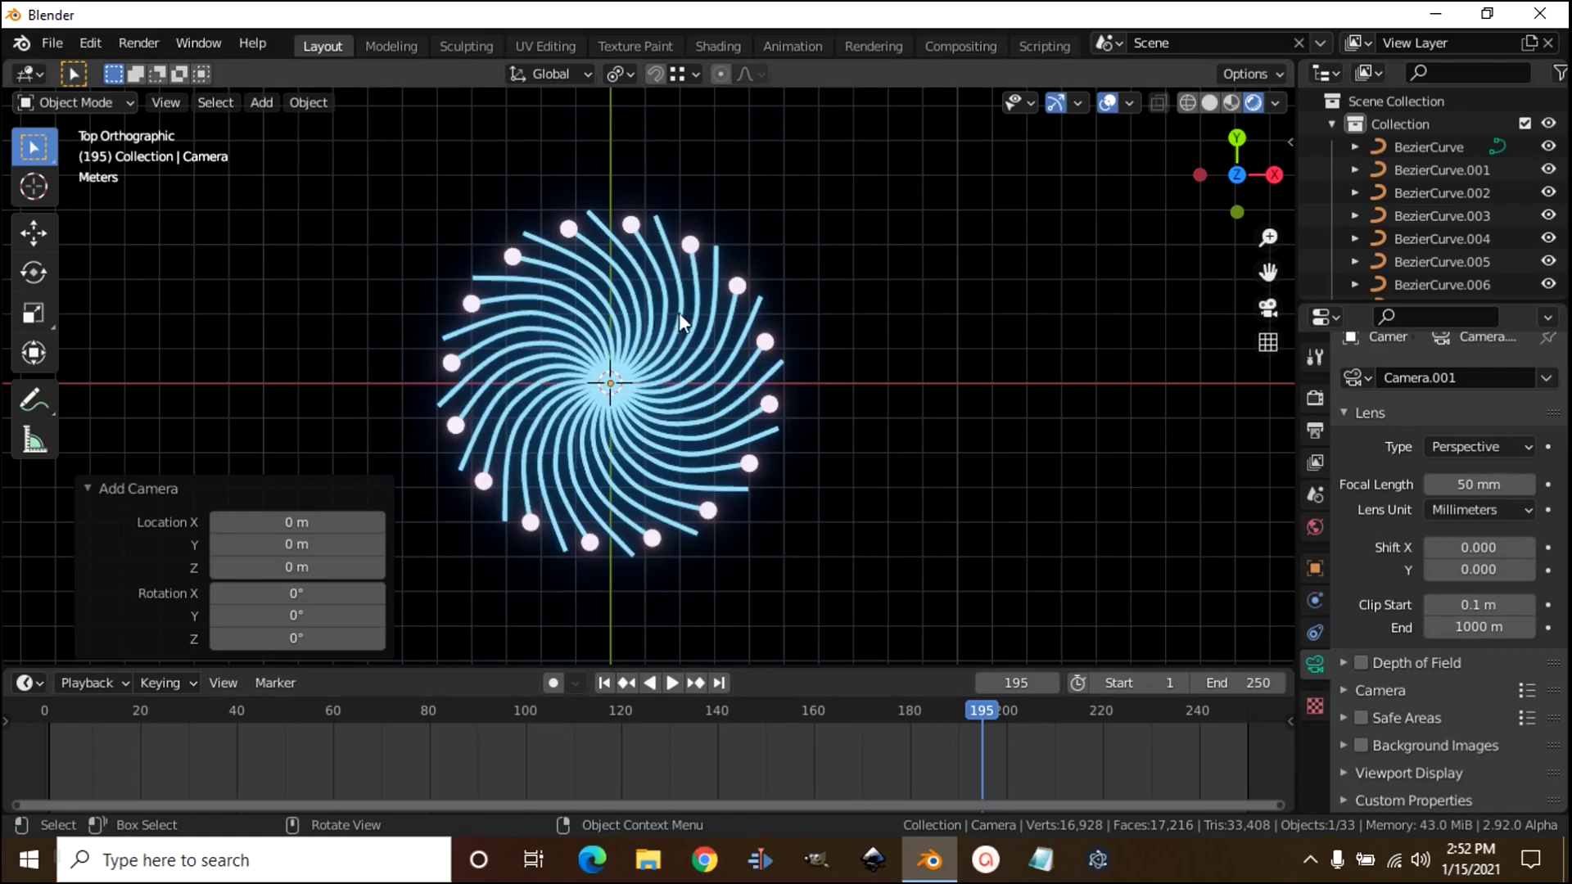
key(KP_0)
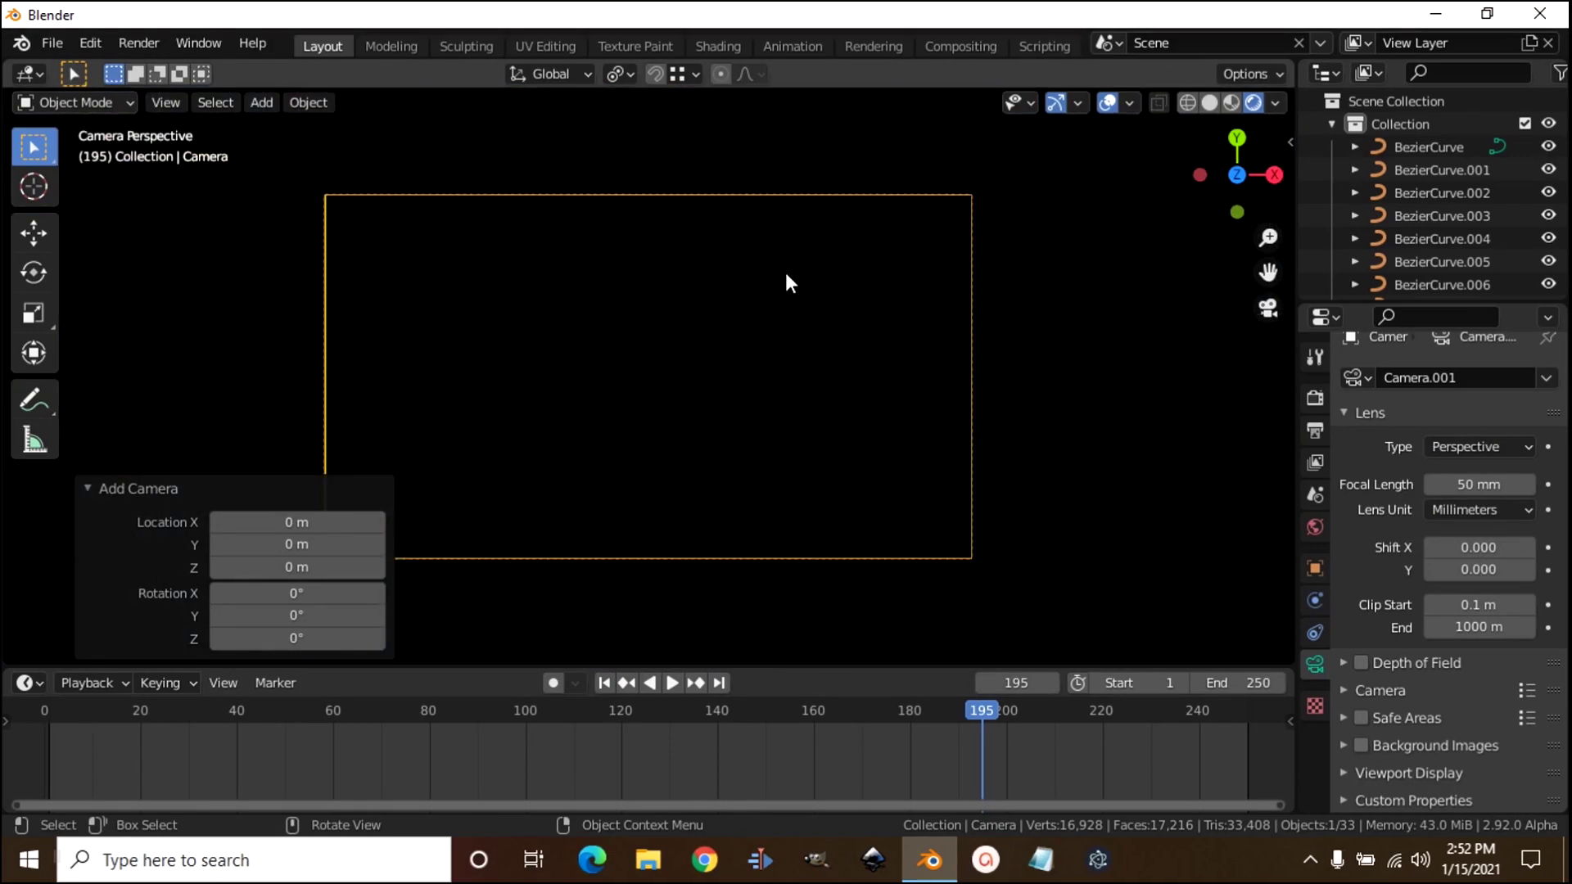
- Show the object transform values and align the camera to a top view of the whole radial pattern
key(n)
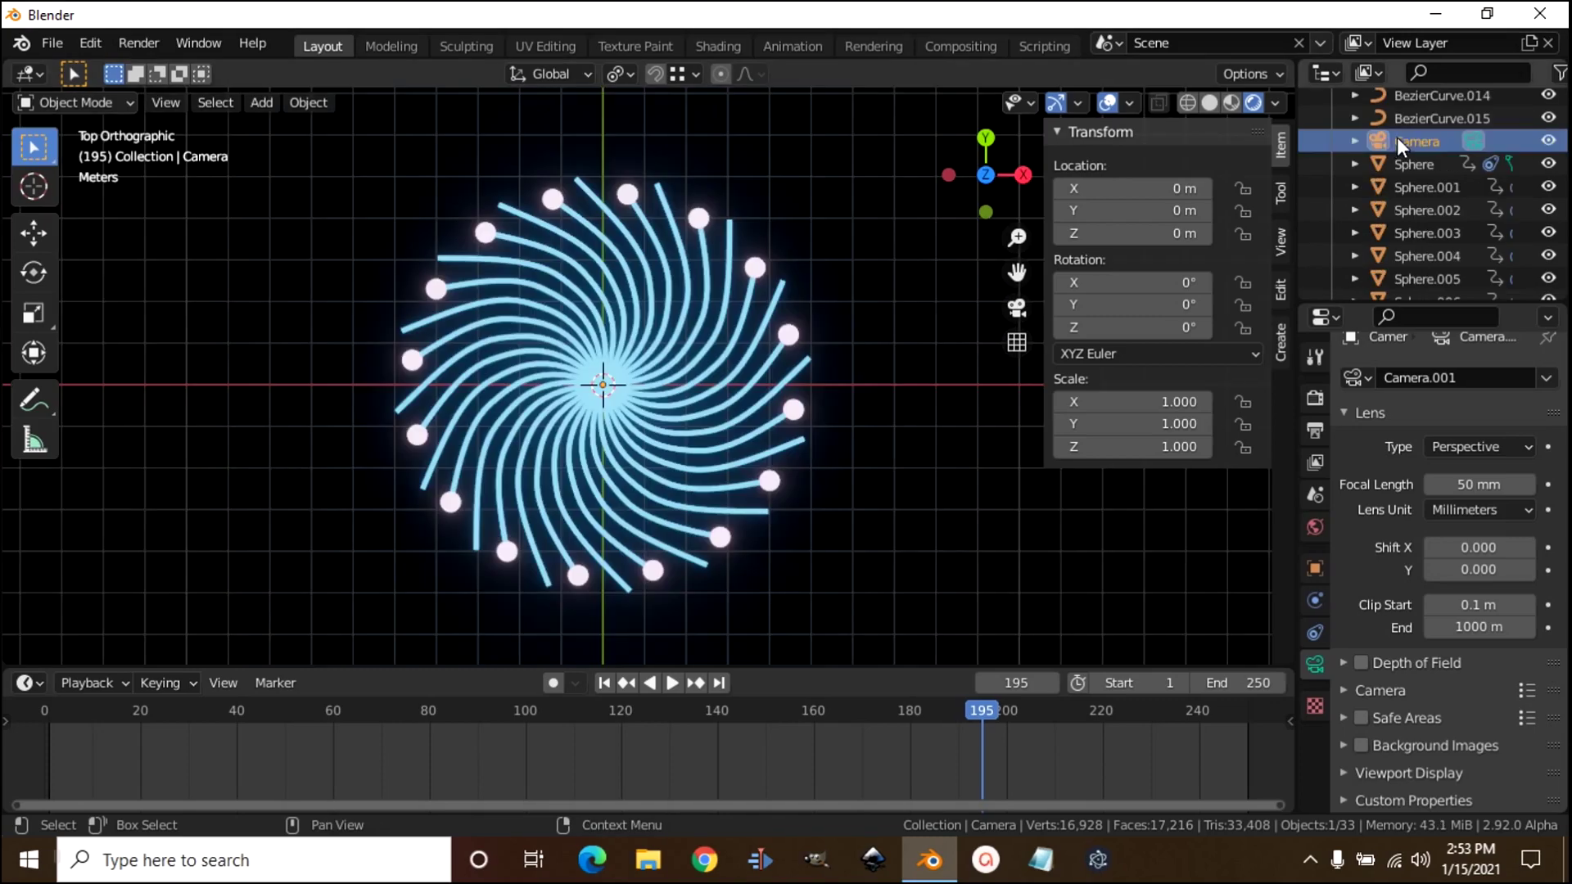
scroll(1396, 139, up, 1)
click(1397, 142)
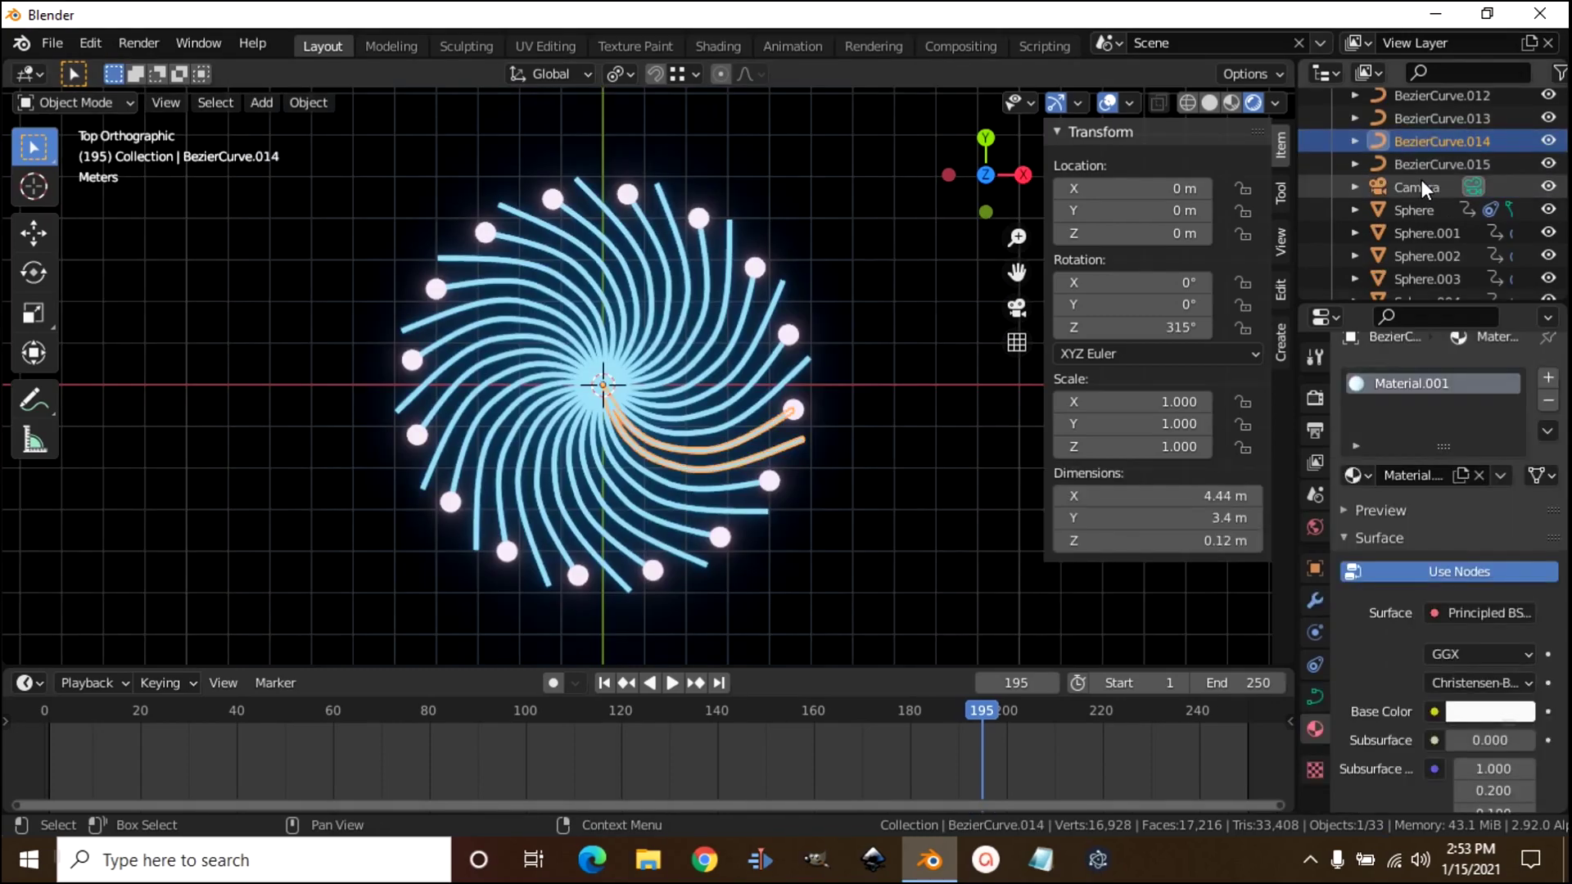
drag(1421, 183, 1172, 262)
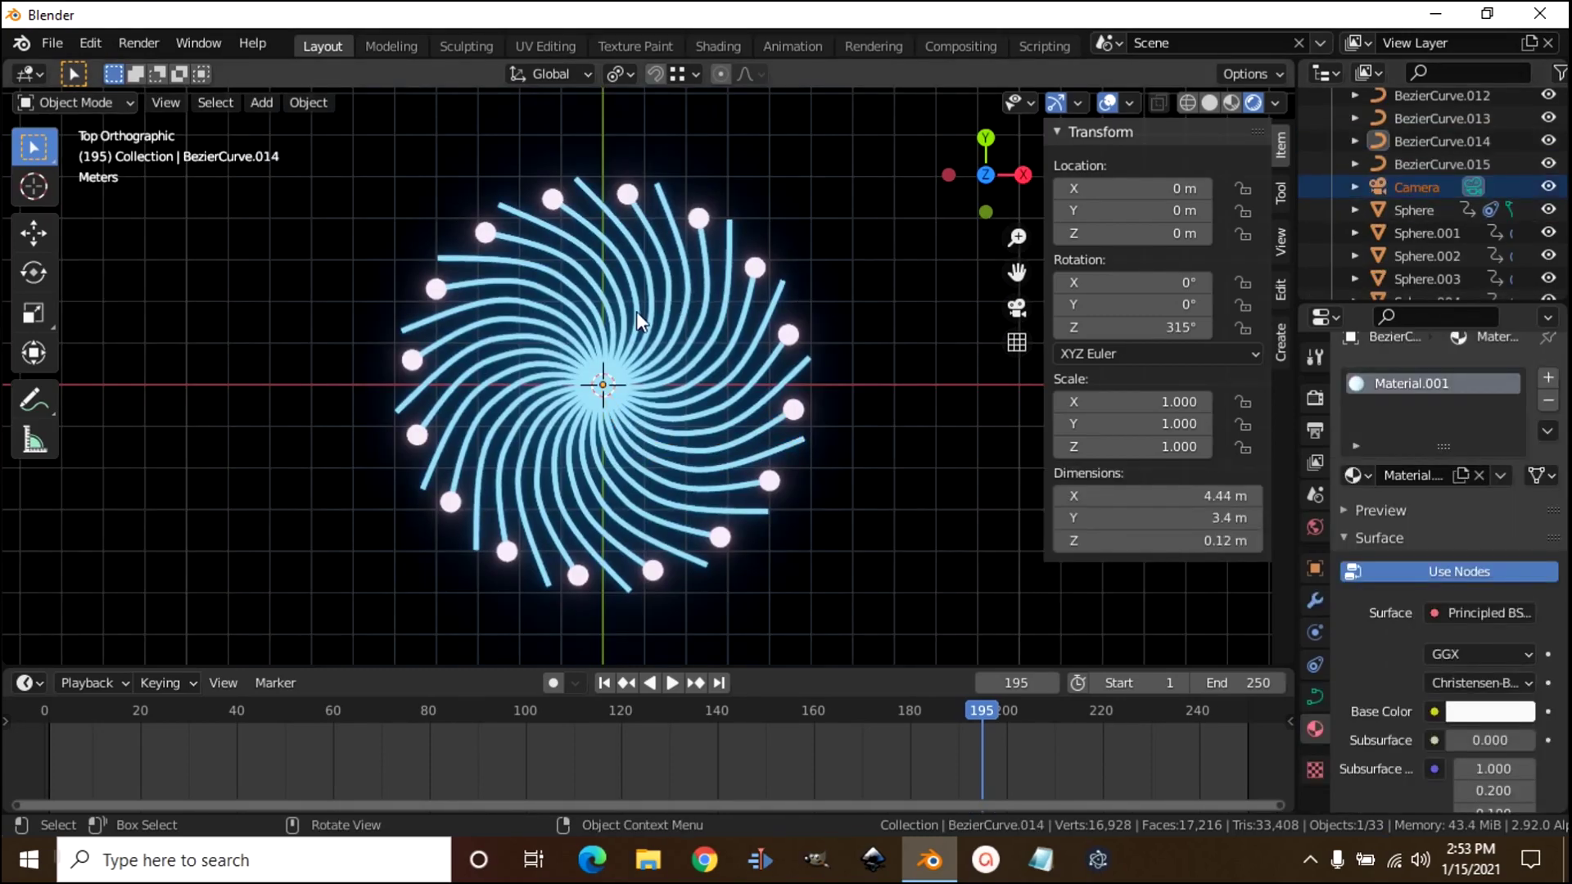
key(ctrl+alt+KP_0)
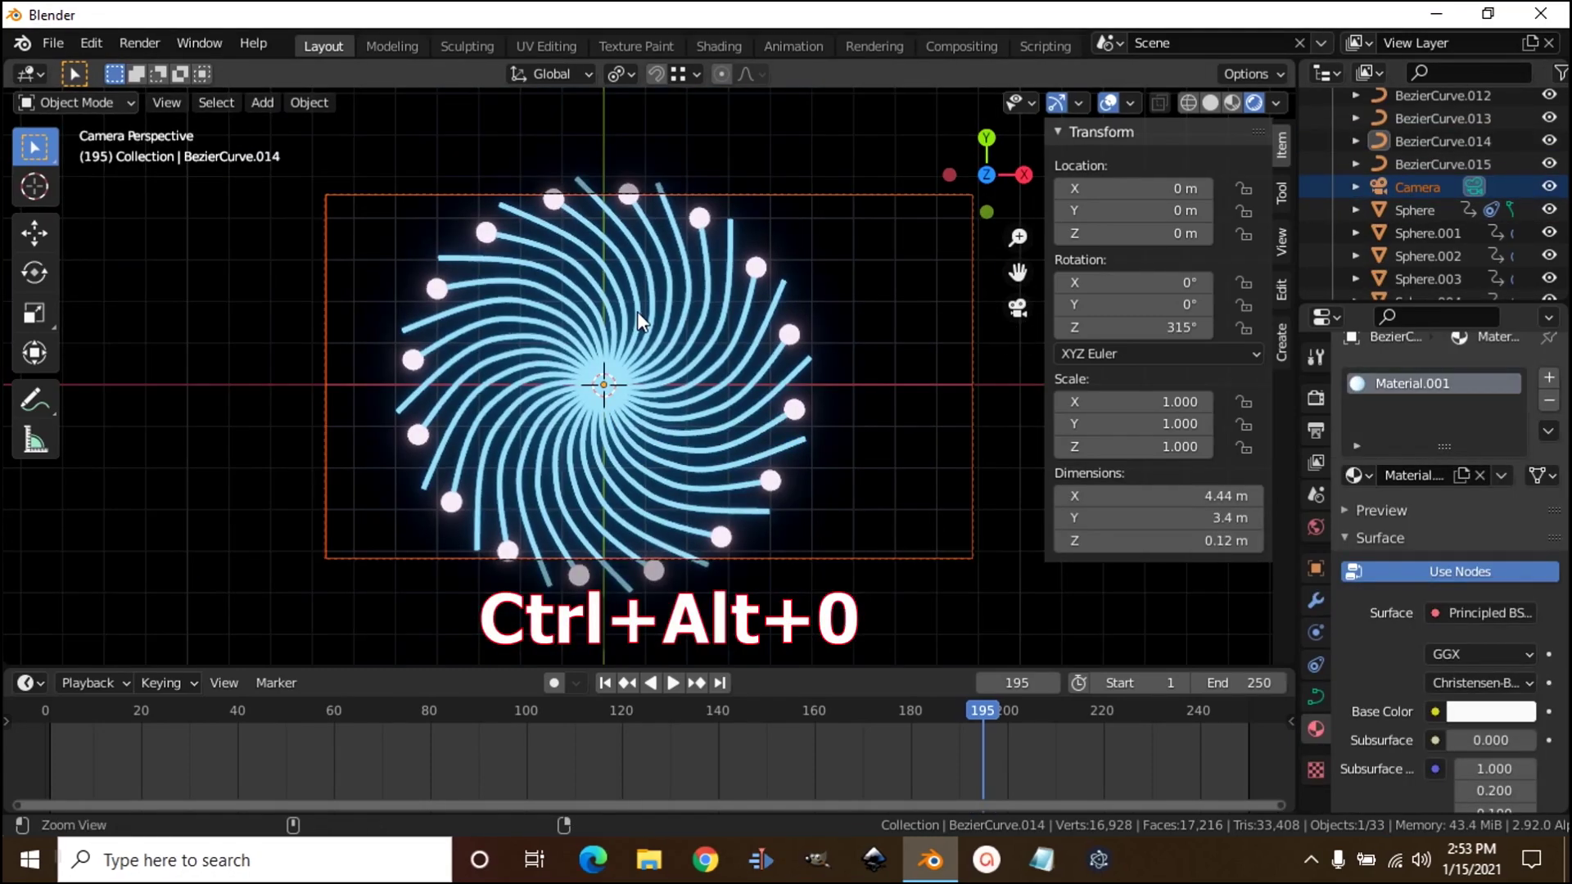
- Centre the camera over the pattern by setting its location to X 0 m, Y 0 m and Z about 26.634 m
click(869, 271)
click(862, 201)
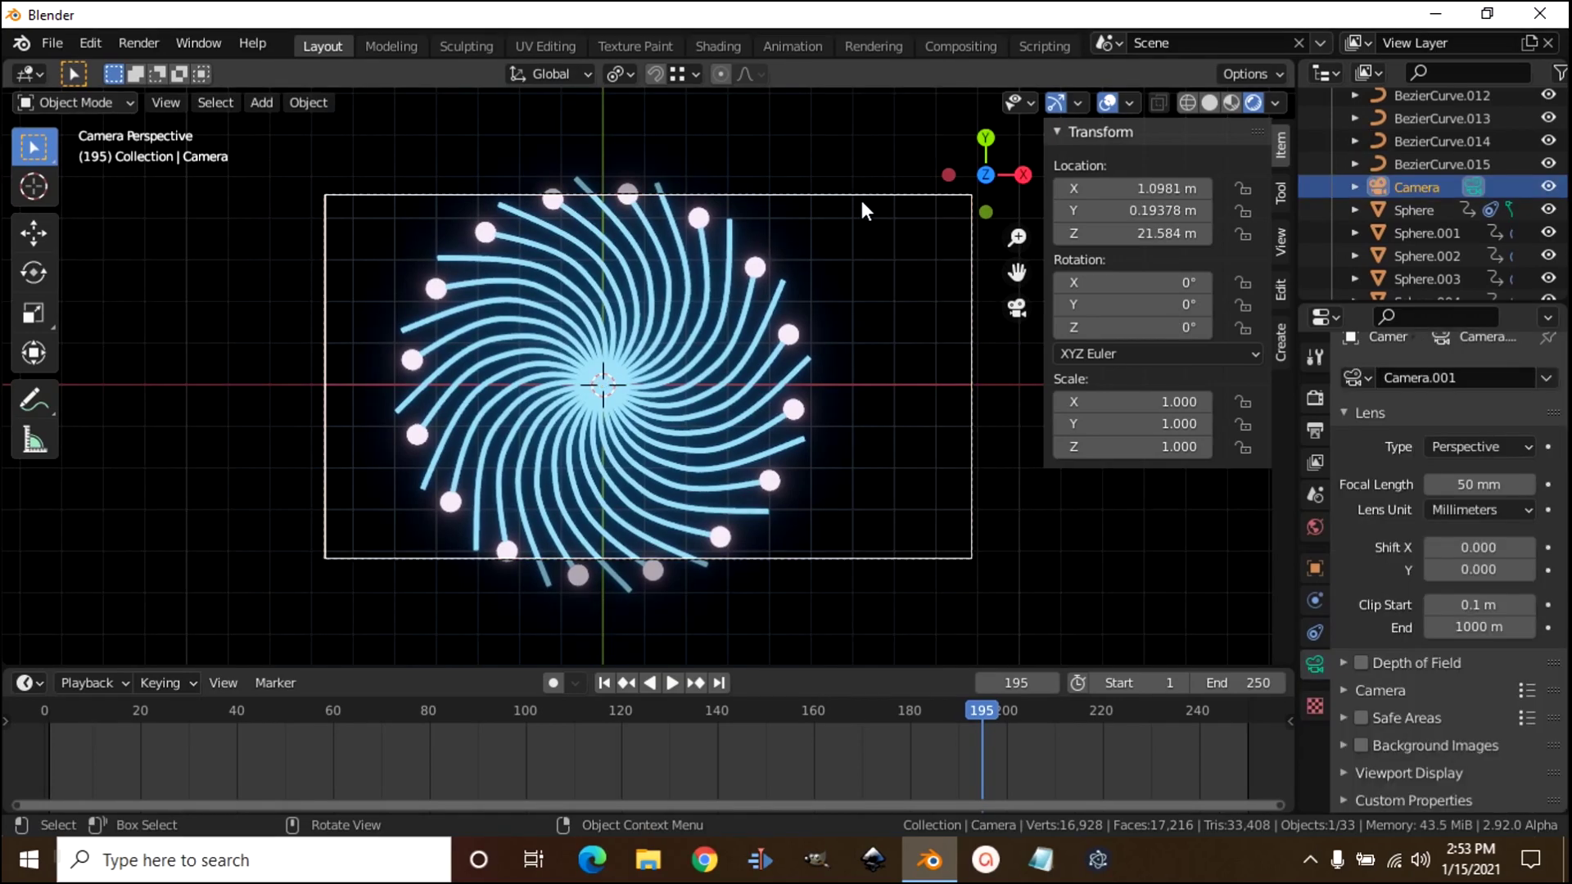
click(1089, 188)
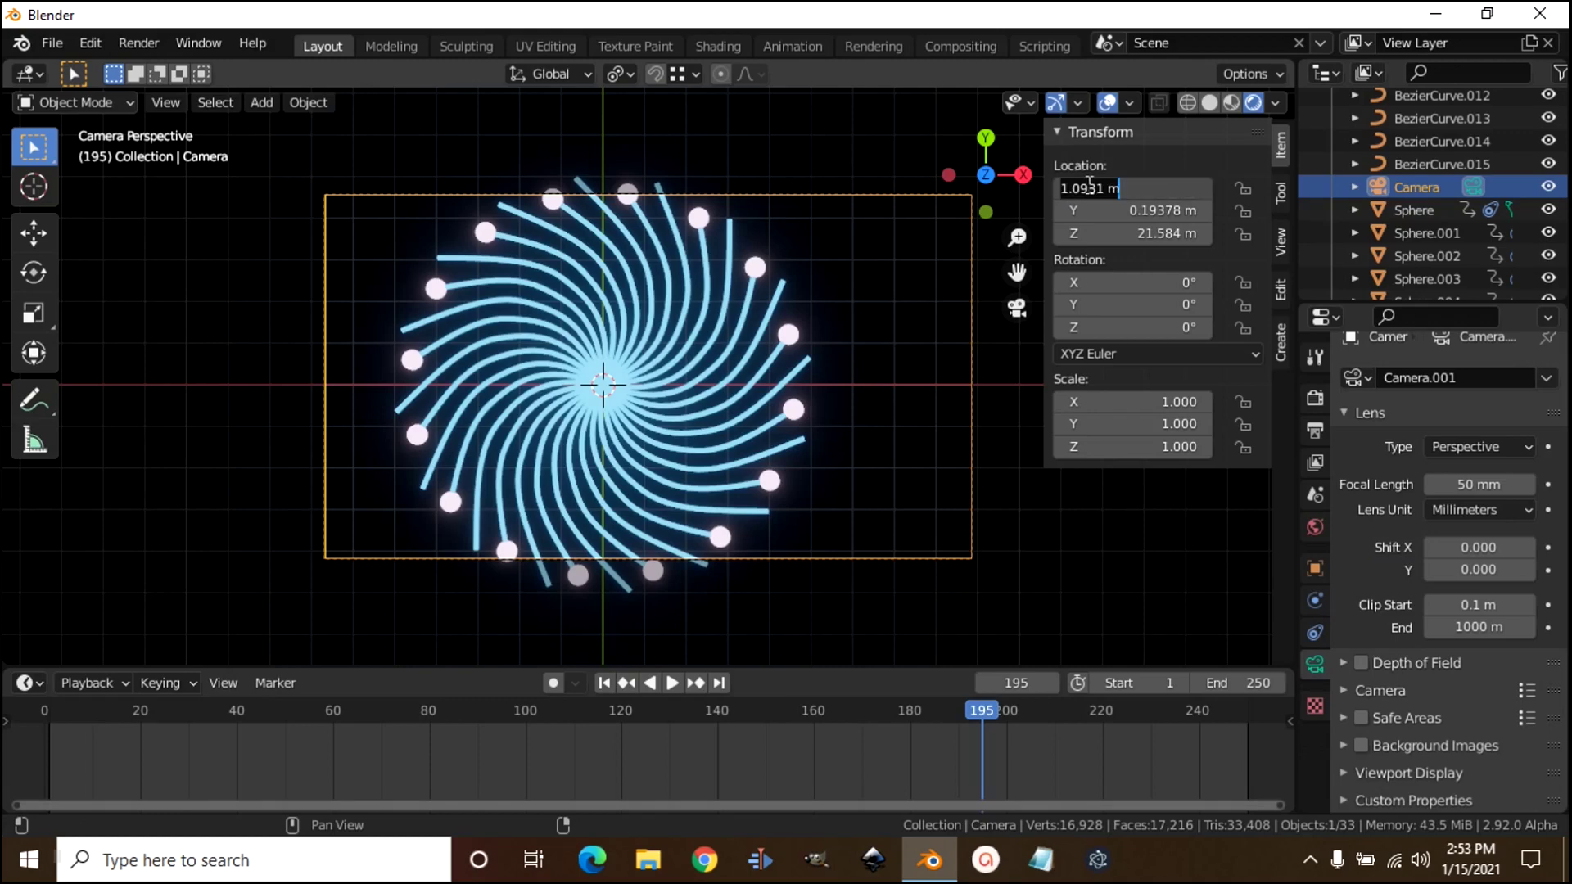
text(0)
key(Return)
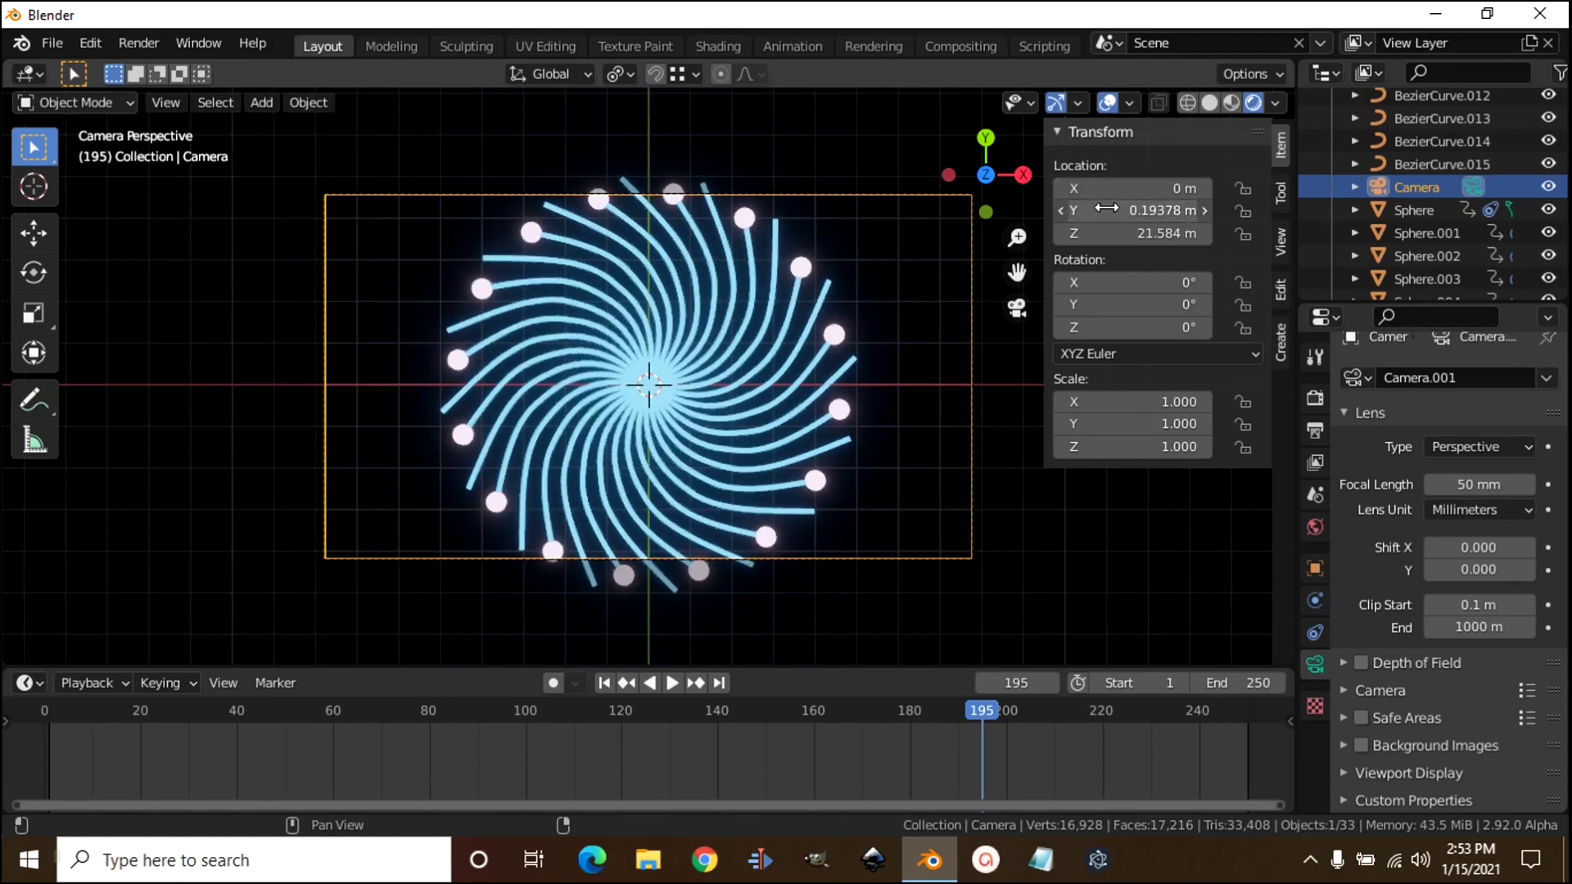
click(1107, 208)
text(0)
key(Return)
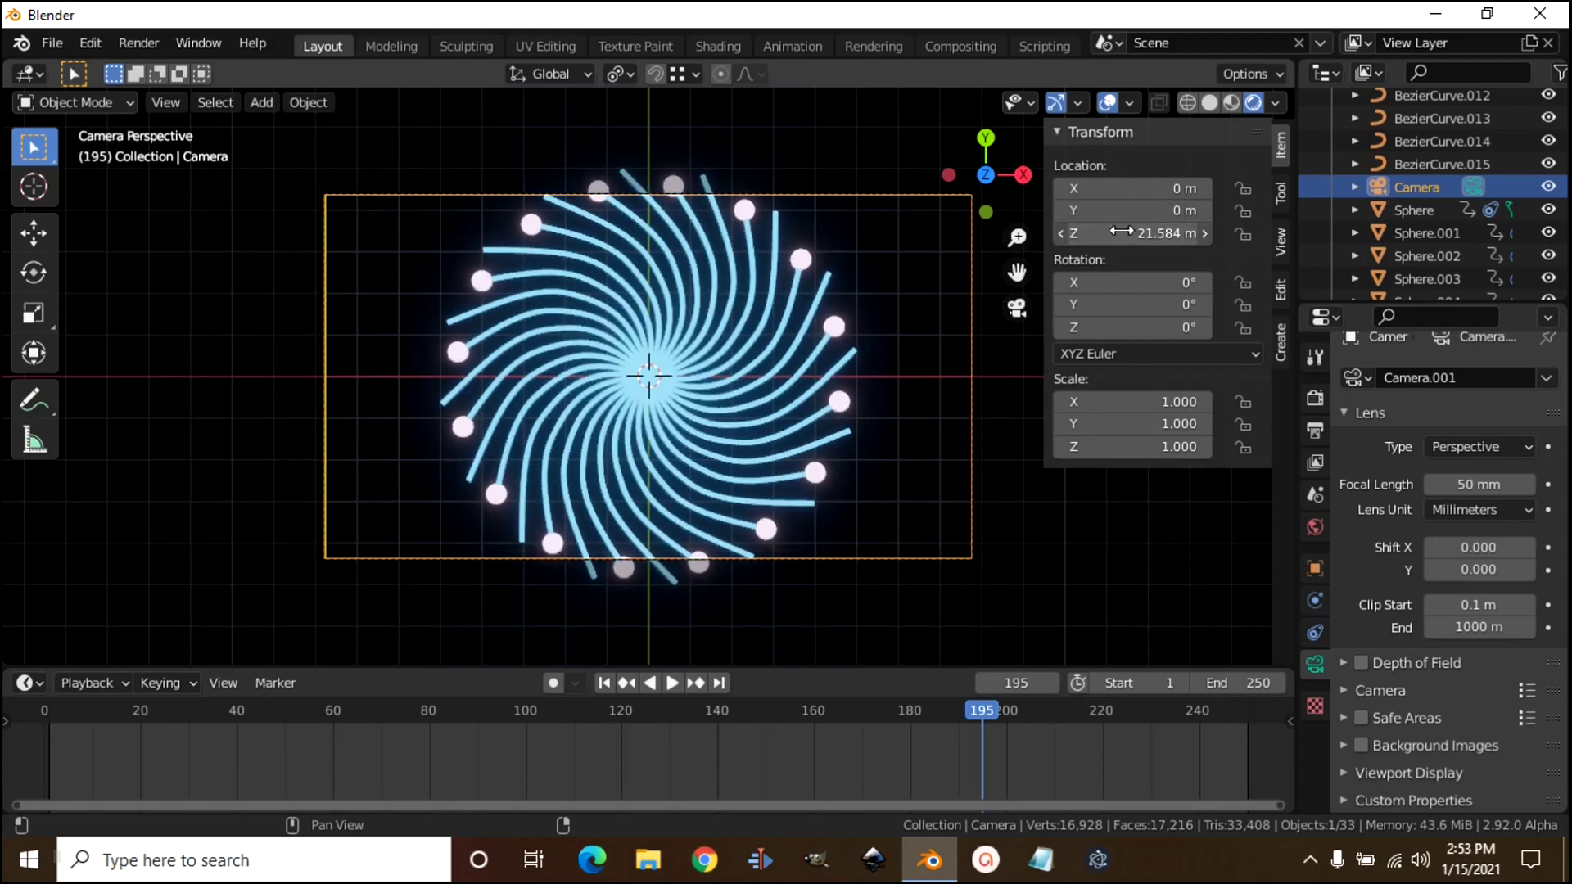
drag(1097, 233, 126, 407)
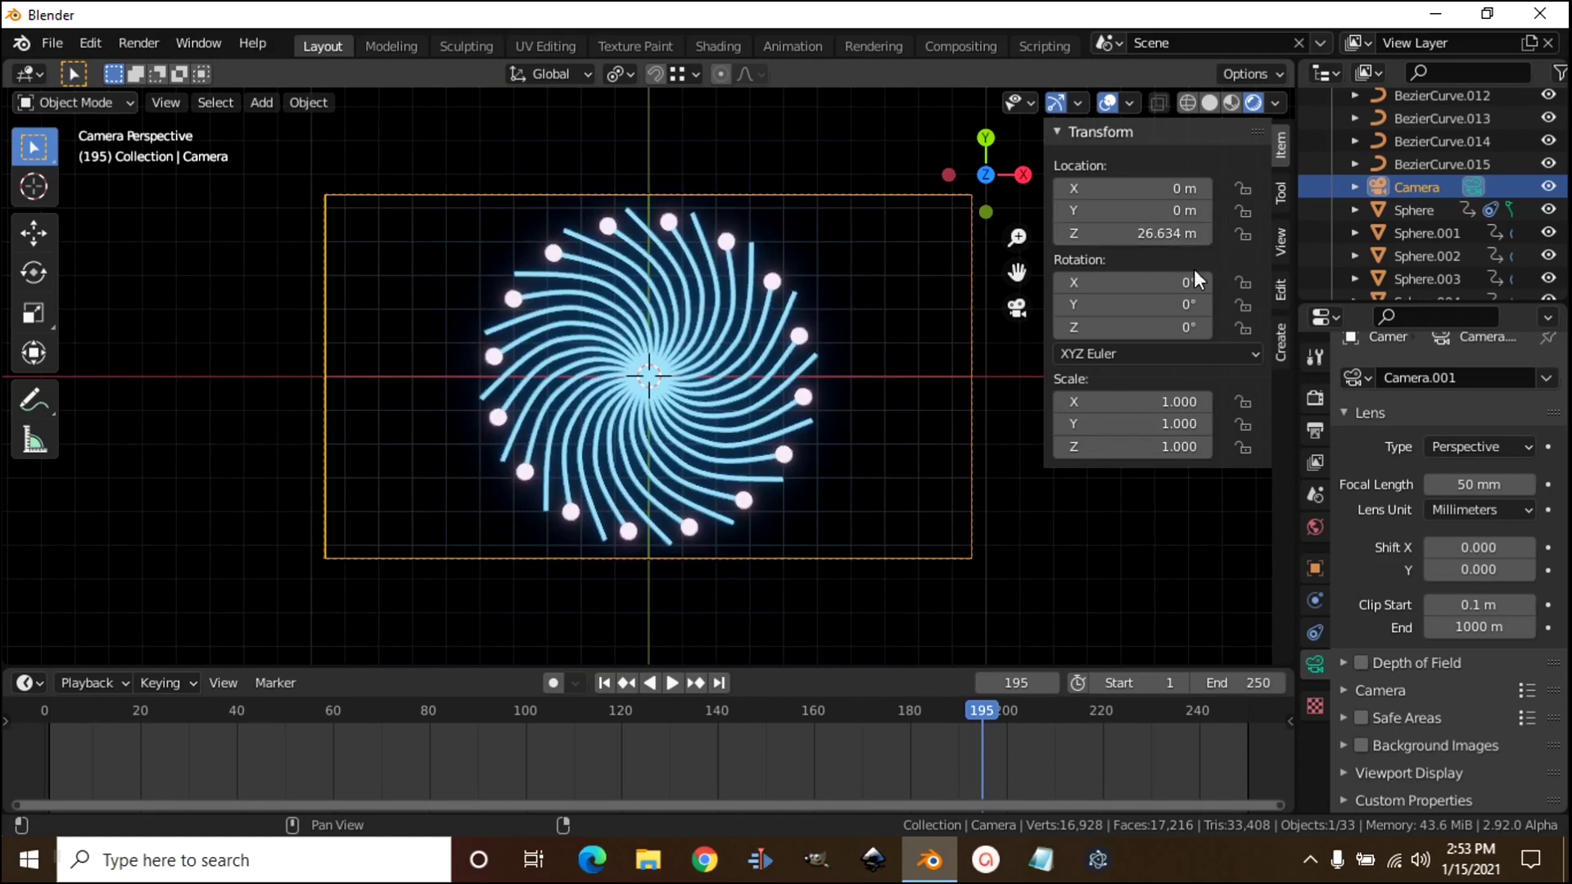
- Set the render output file format to FFmpeg Video
click(1317, 431)
scroll(1439, 598, down, 4)
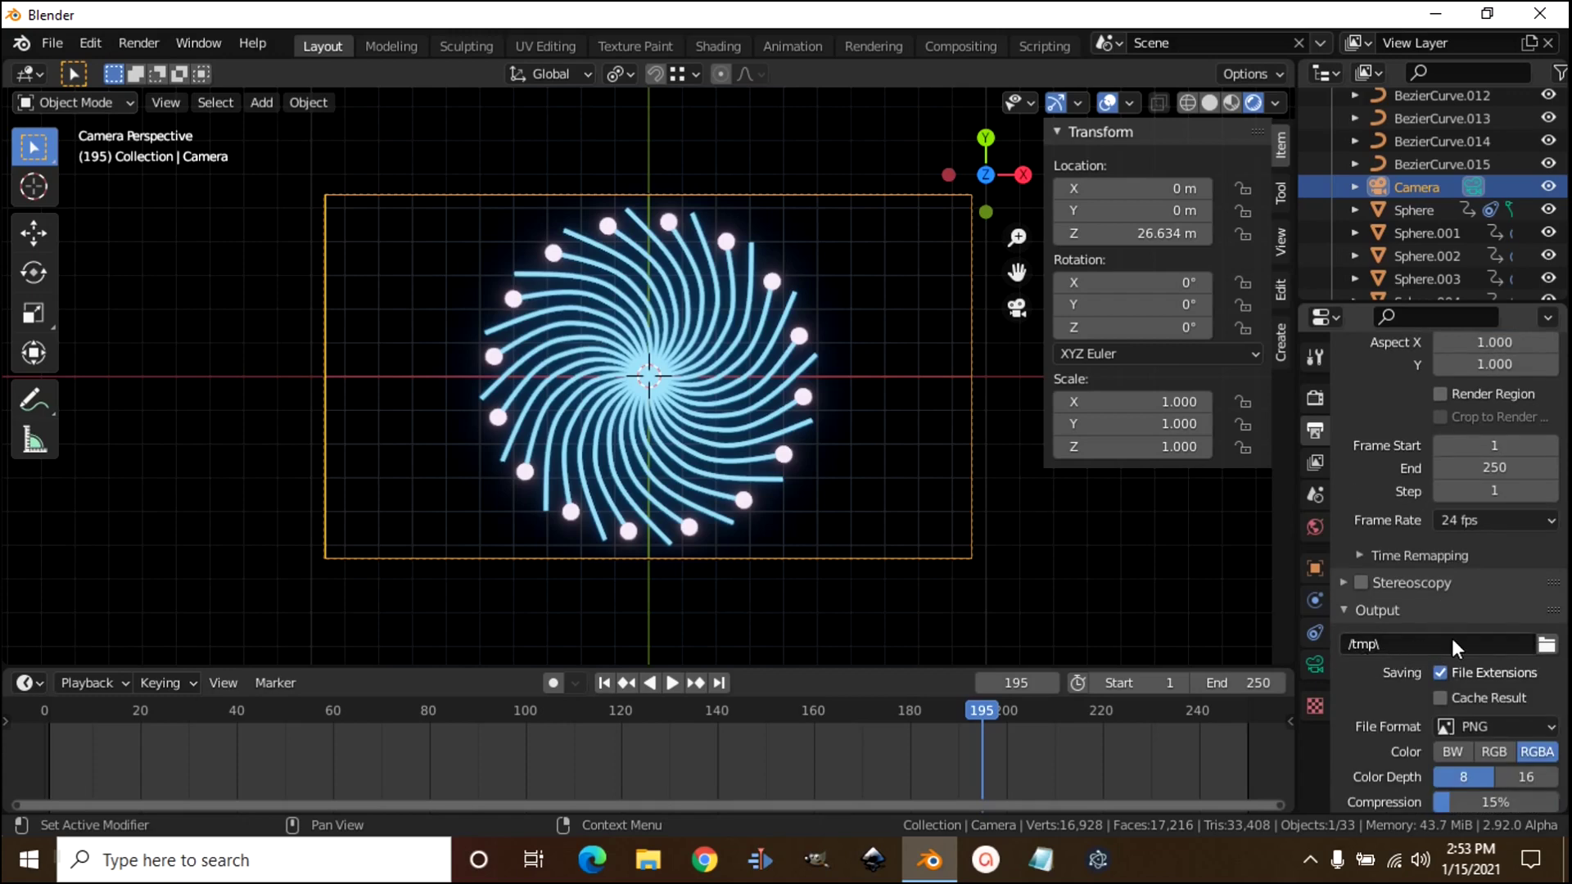
scroll(1473, 646, down, 1)
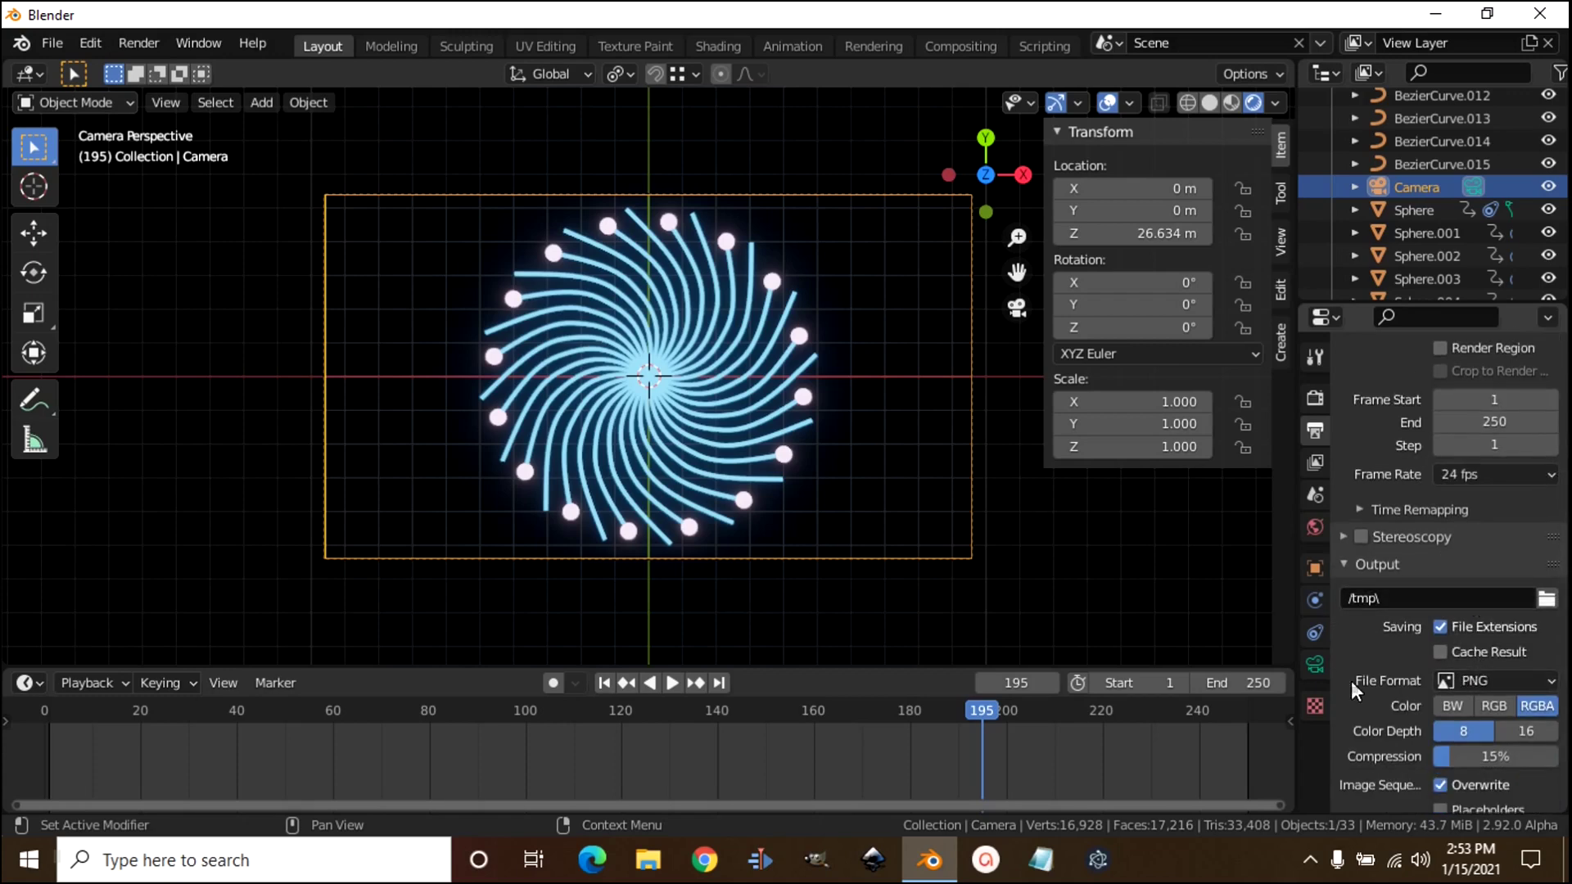
click(1496, 674)
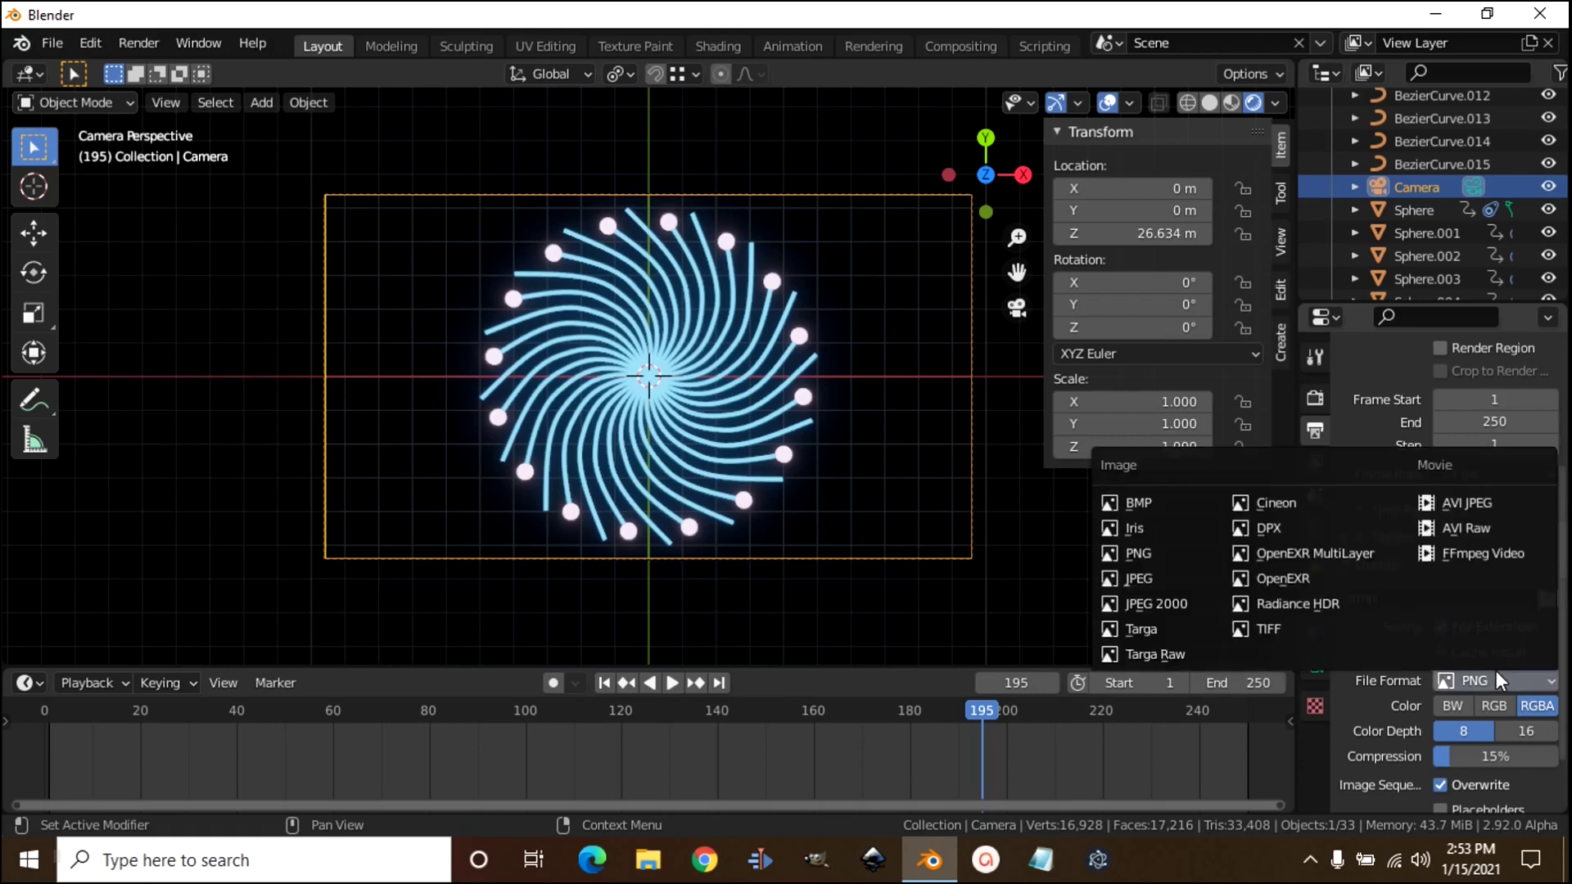
click(1487, 556)
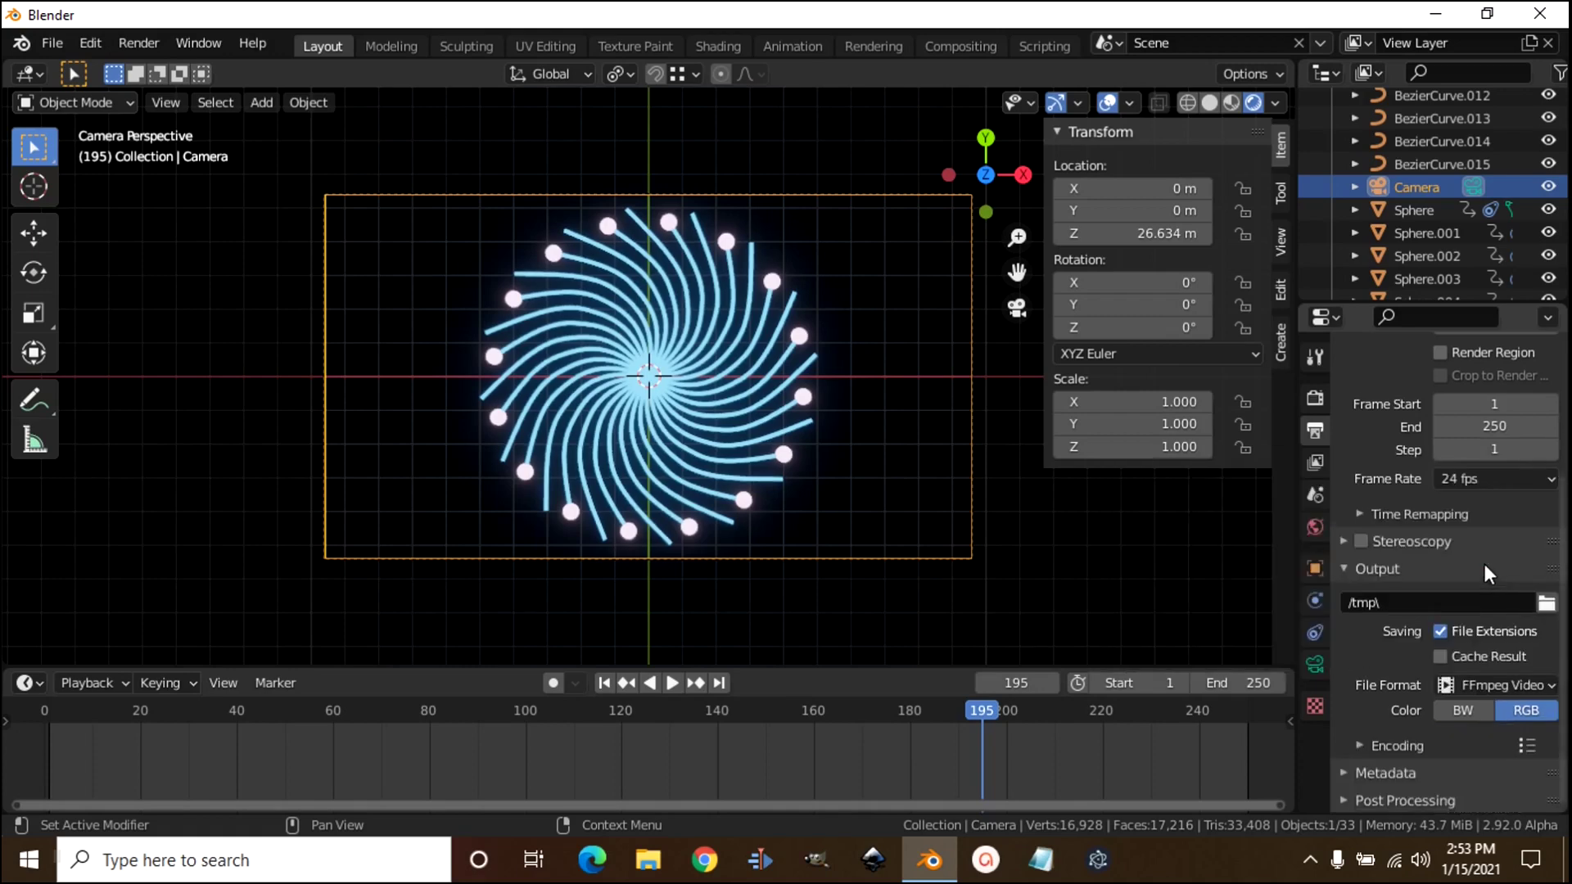
- Set the output quality to High Quality in the video encoding settings
click(1389, 743)
scroll(1413, 717, down, 4)
scroll(1413, 717, down, 1)
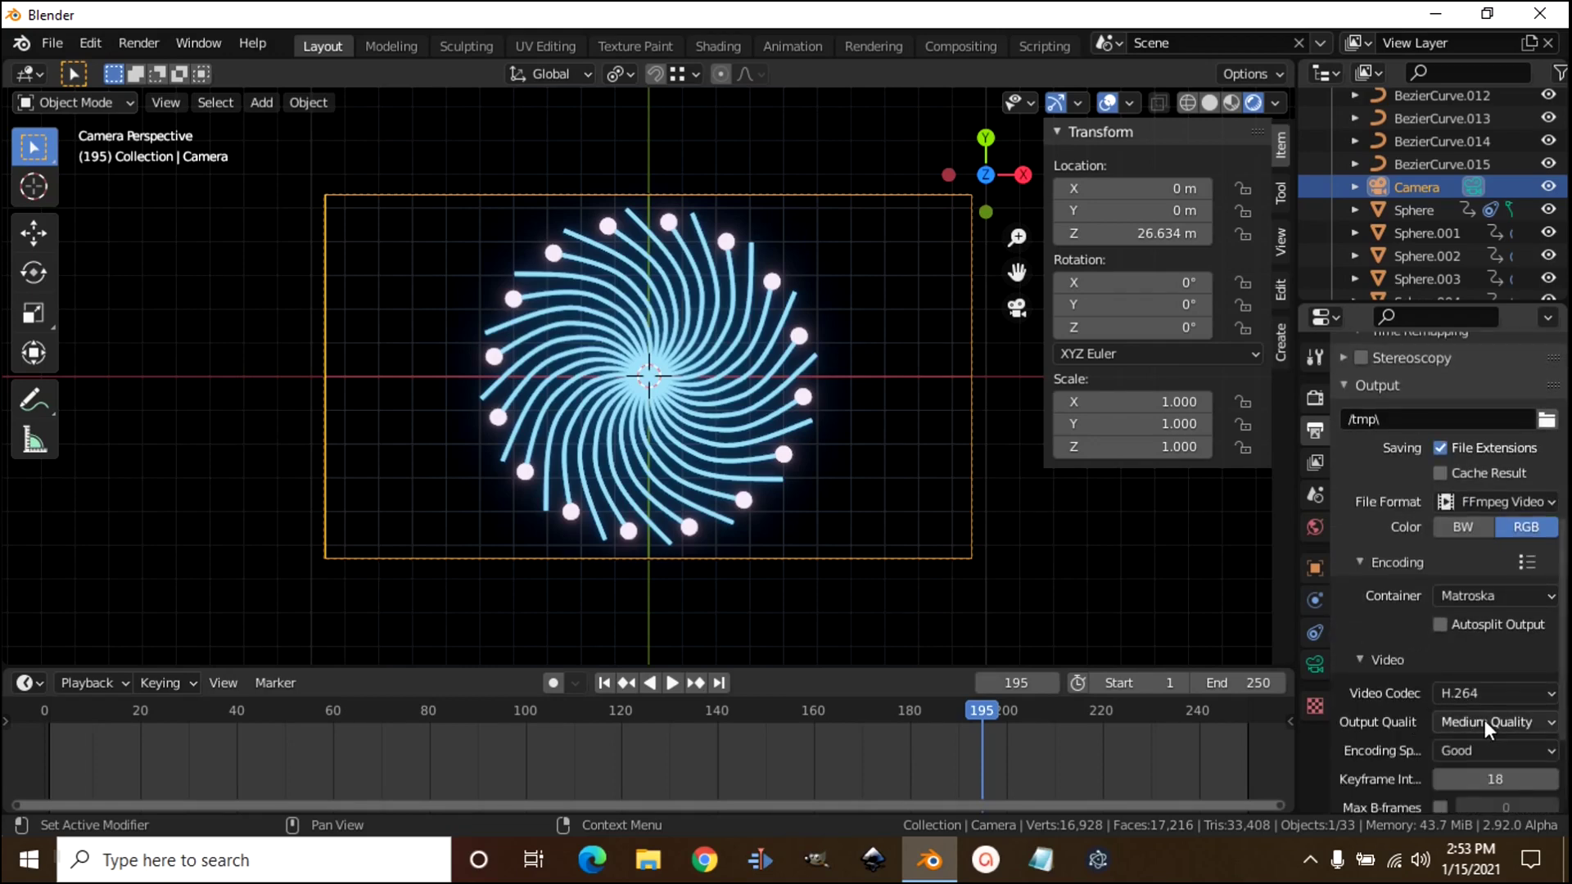
click(1485, 720)
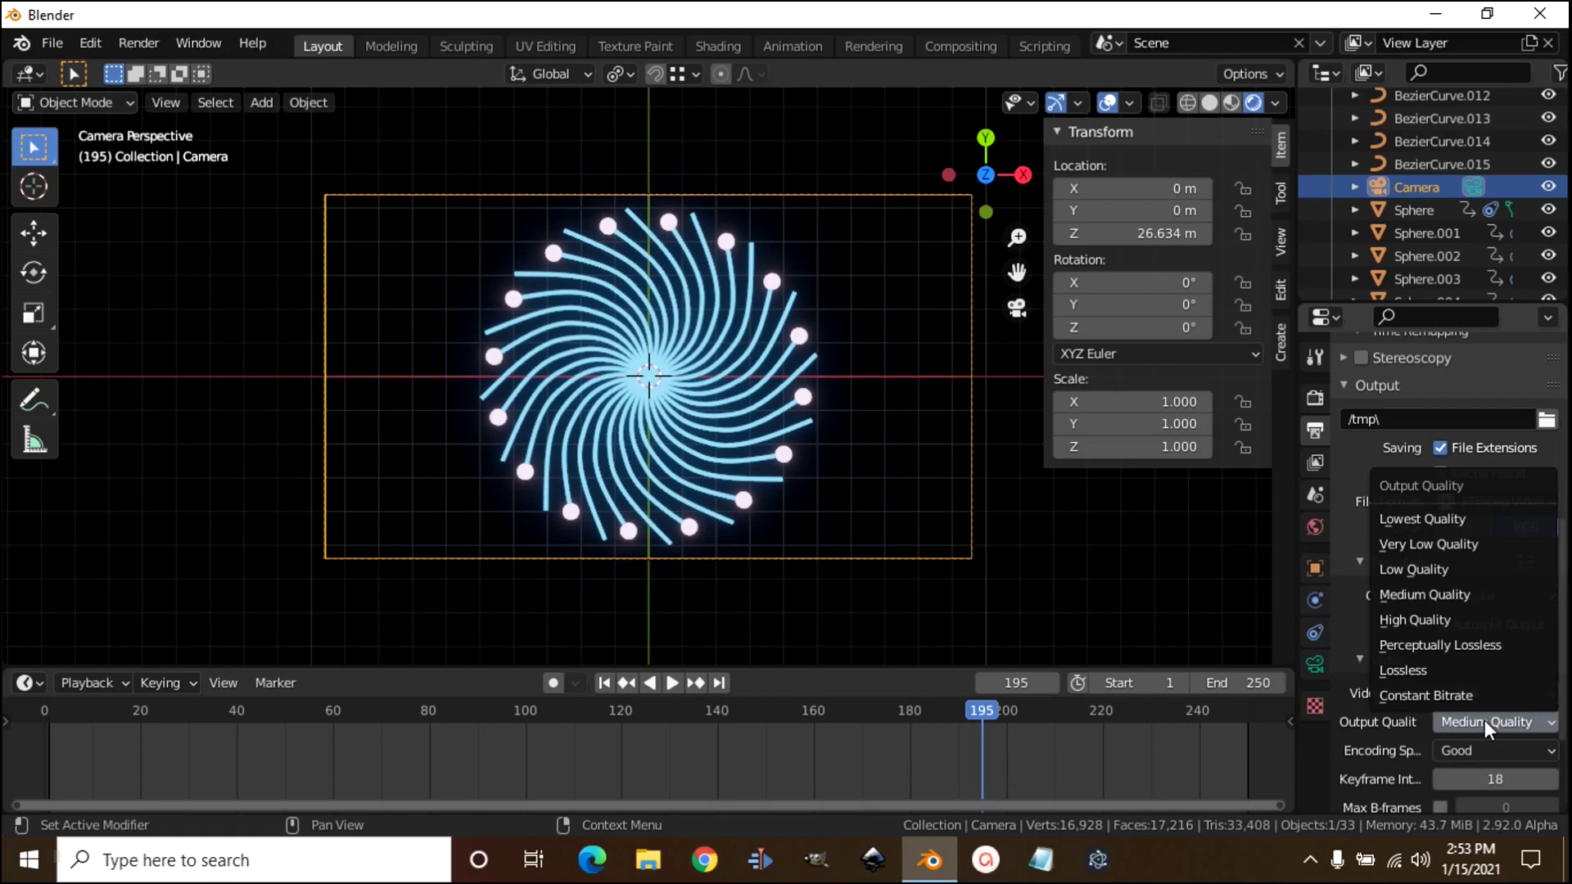
click(1462, 620)
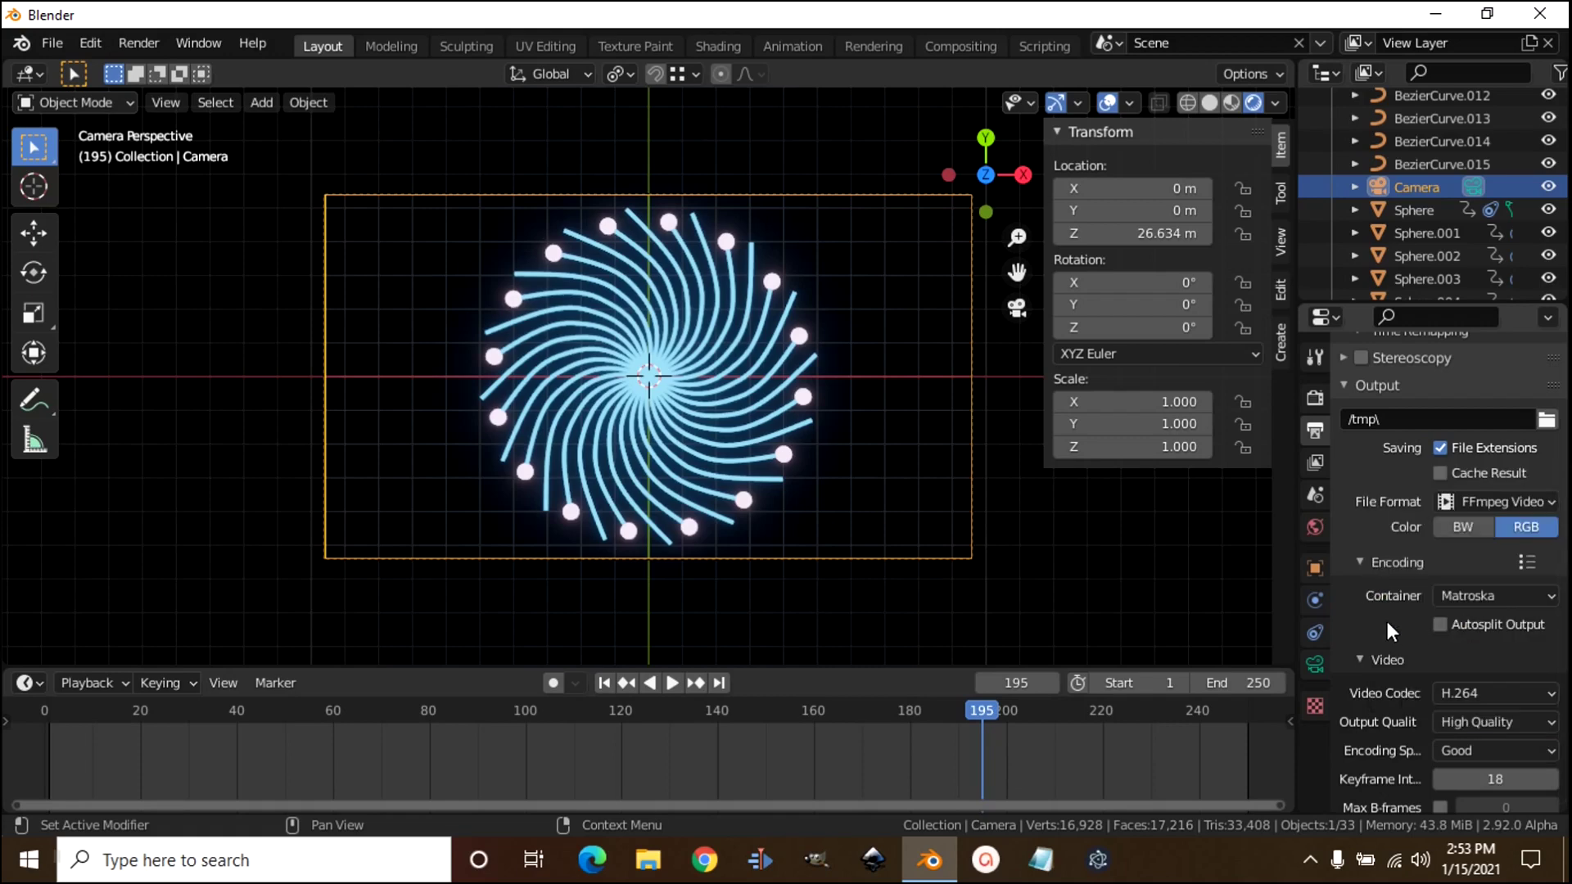
- Look at the animation rendering commands, and play the animation through the camera
click(127, 36)
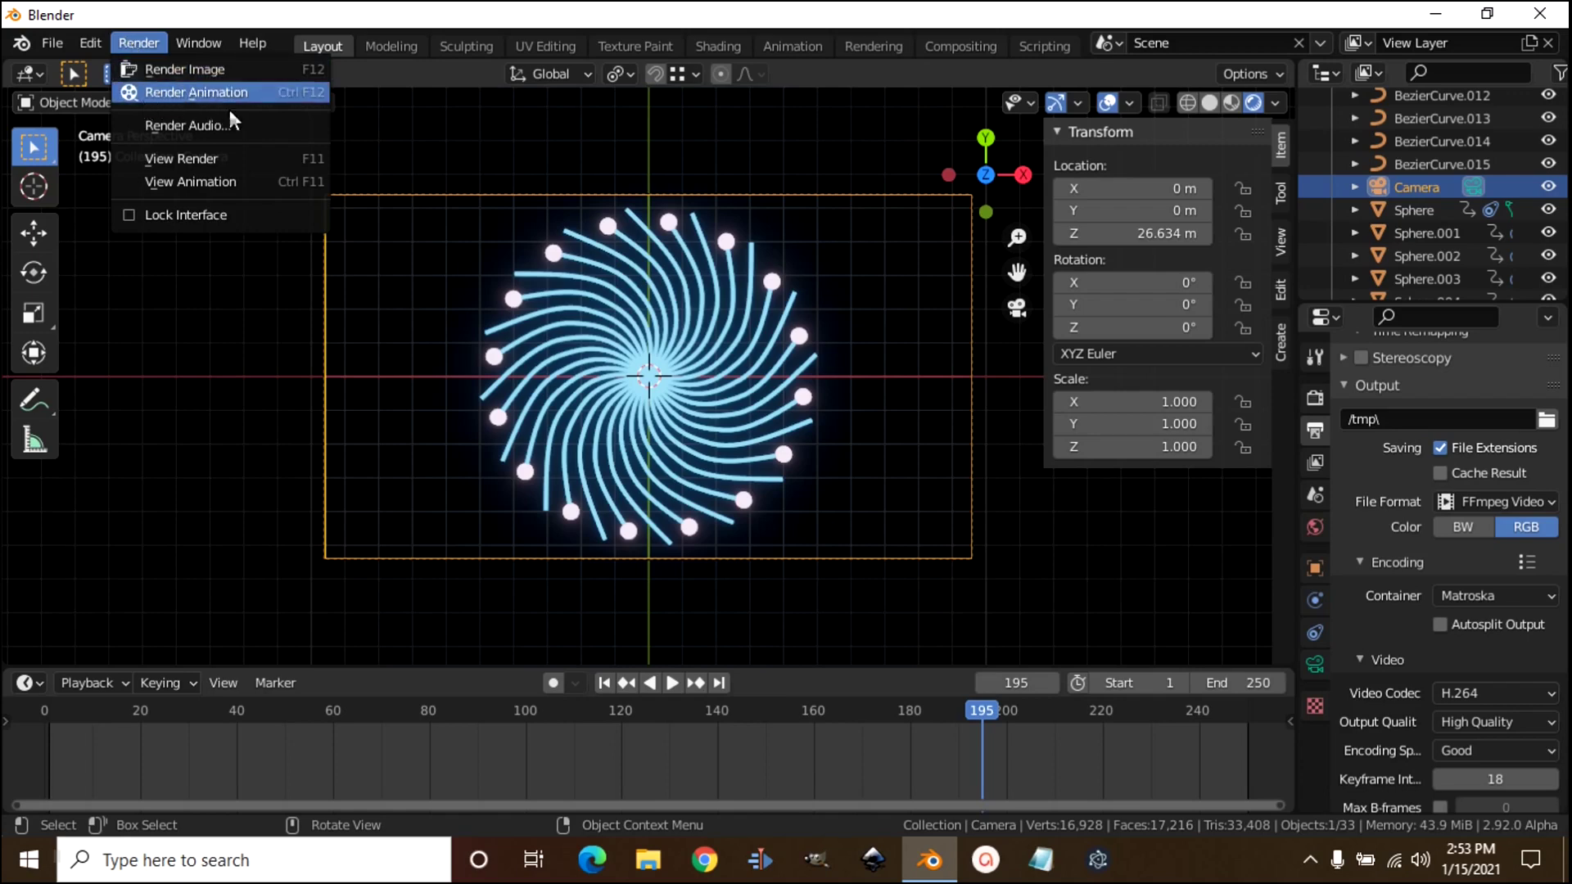
key(space)
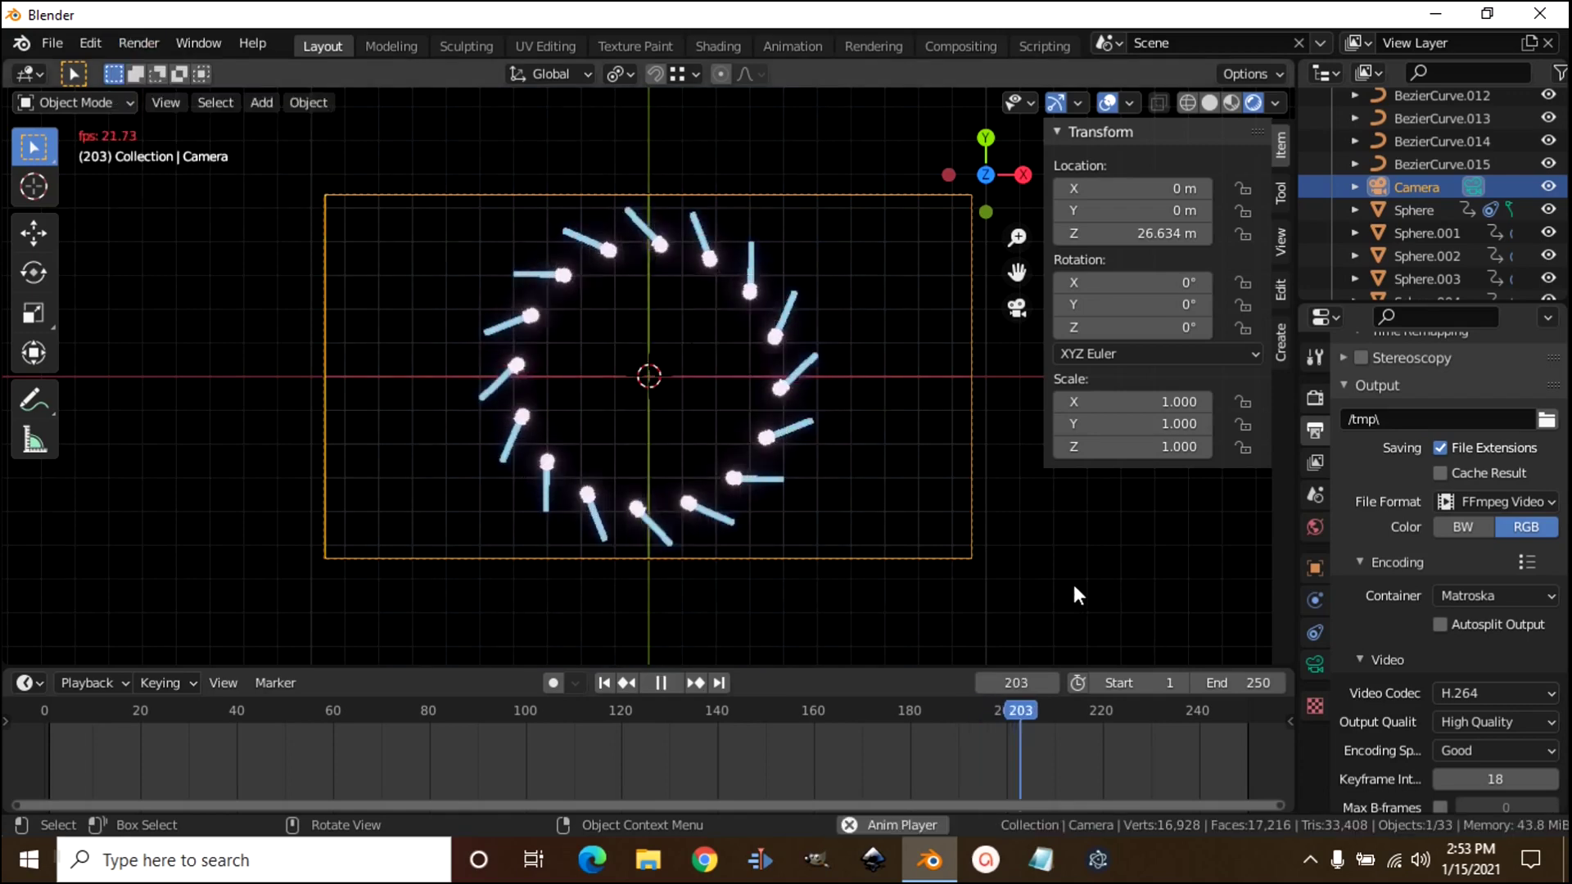